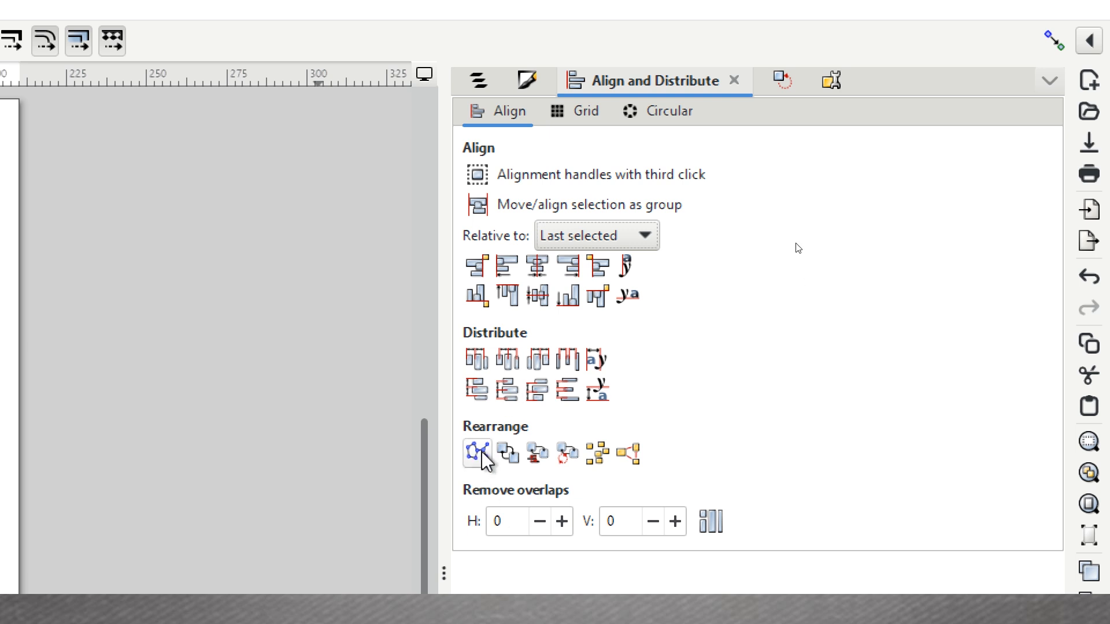
# - Browse Inkscape's online extension gallery filtered by modify path, and open the How to Write Extensions guide
pyautogui.click(1094, 85)
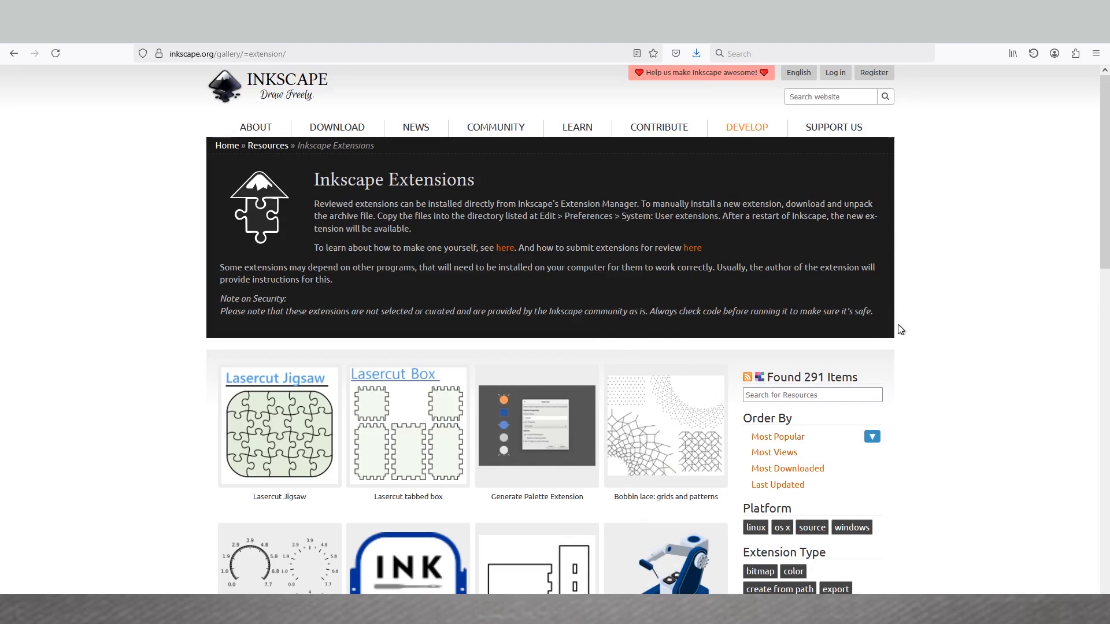
pyautogui.scroll(-10, 900, 329)
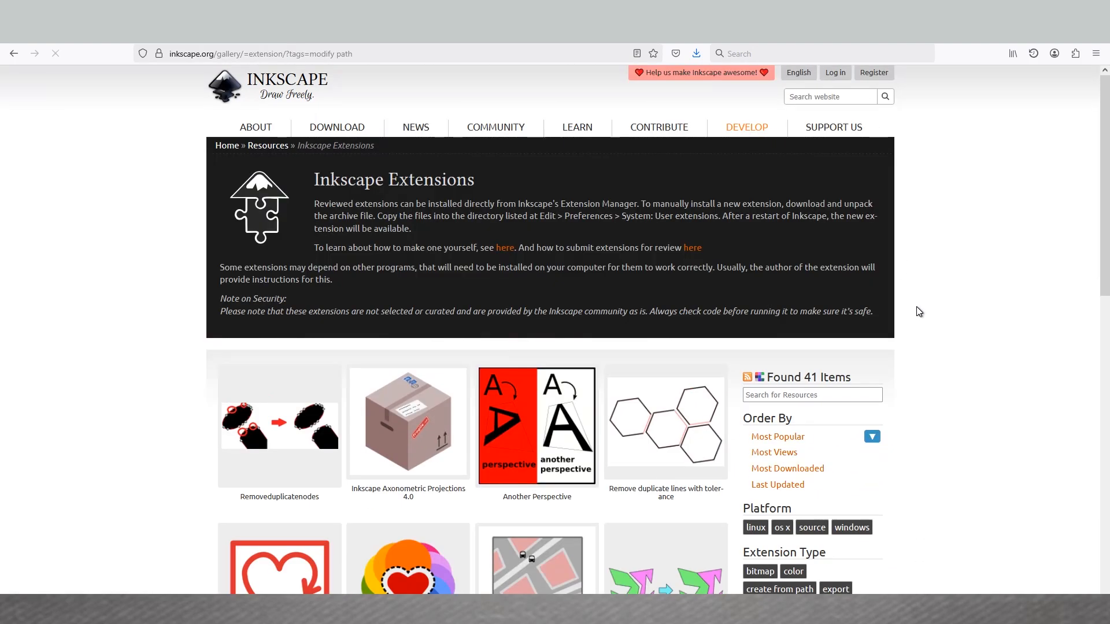
pyautogui.scroll(-5, 916, 310)
pyautogui.moveTo(762, 128)
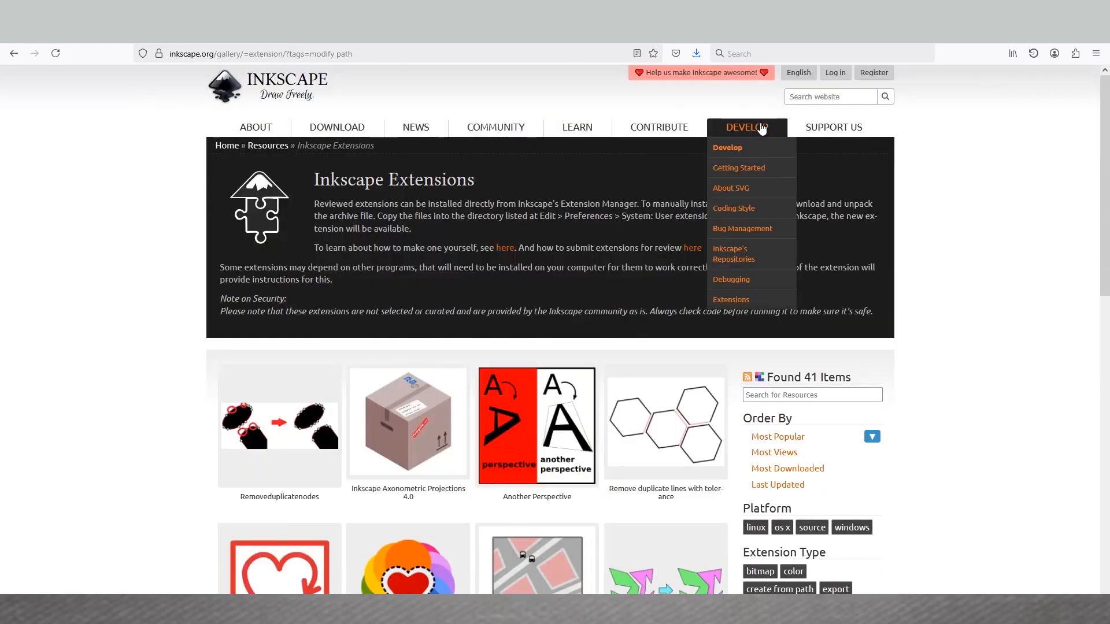
pyautogui.click(733, 302)
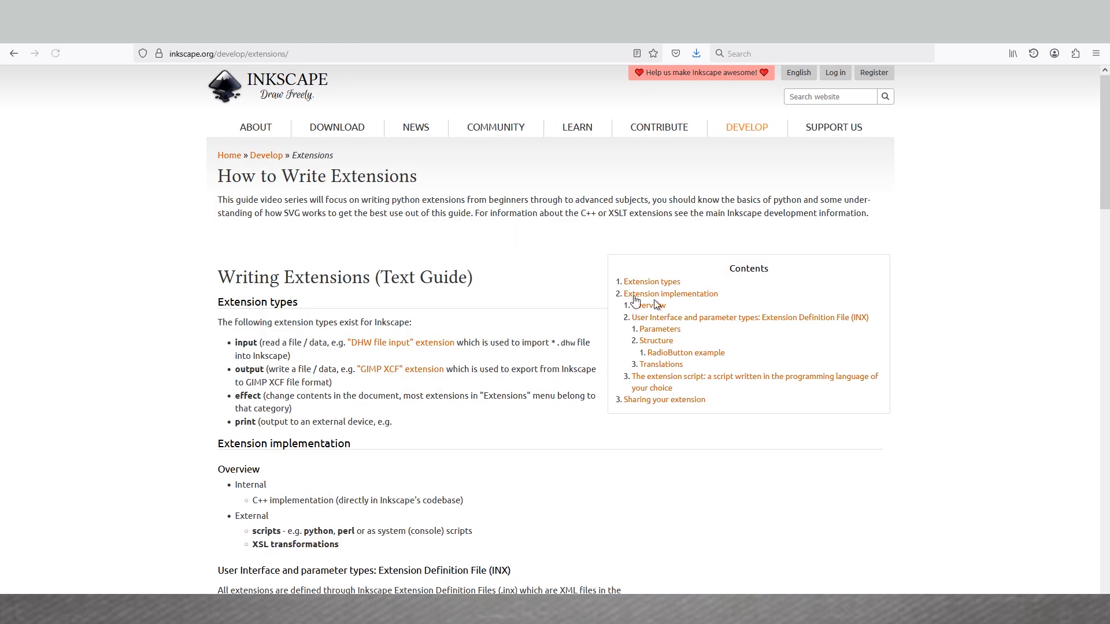
pyautogui.scroll(-5, 517, 275)
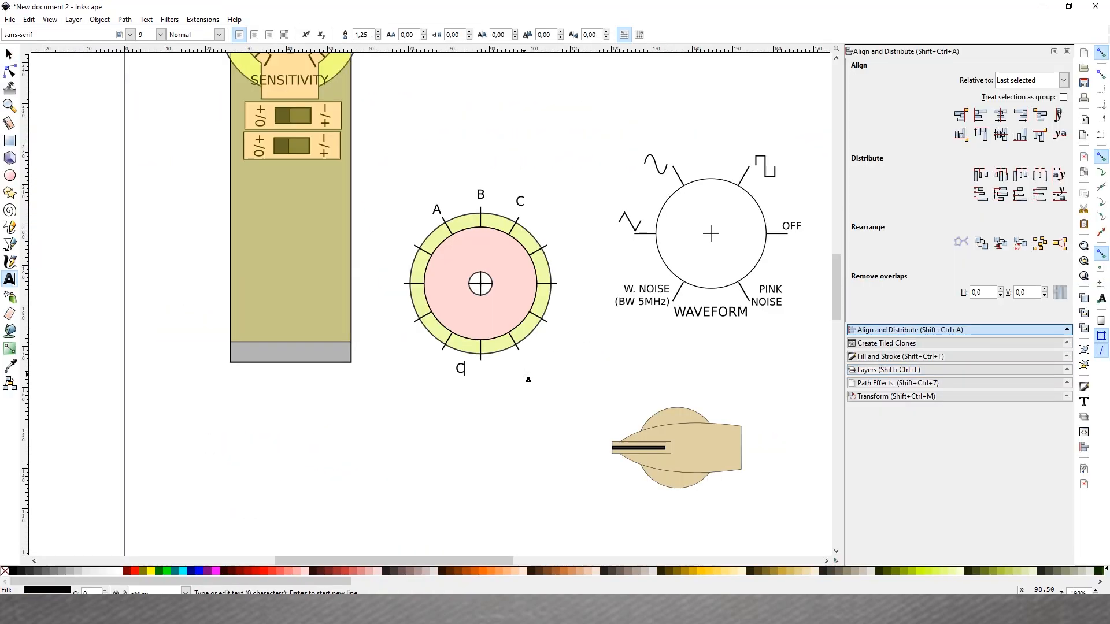
# - Label the dial CHANNEL beneath its scale and centre the label horizontally on the dial
pyautogui.click(496, 372)
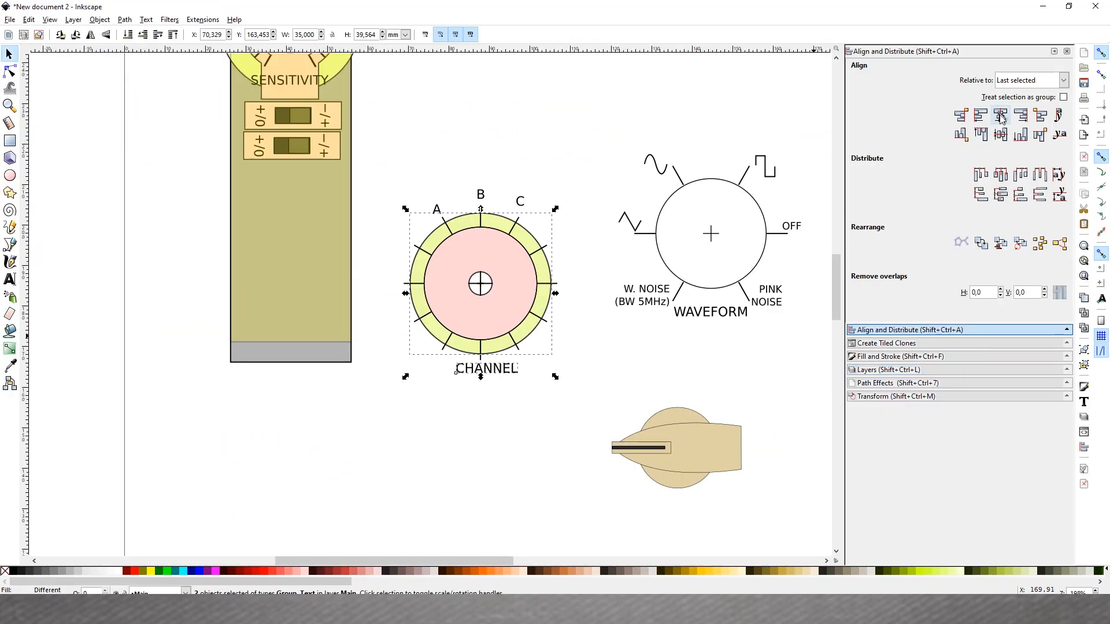
pyautogui.press('Escape')
pyautogui.scroll(2, 507, 211)
pyautogui.click(537, 217)
pyautogui.scroll(-2, 612, 194)
# - Move the beige pointer knob onto the CHANNEL dial's centre and rotate it 60° clockwise to point at A
pyautogui.click(768, 446)
pyautogui.moveTo(768, 446); pyautogui.dragTo(569, 280)
pyautogui.scroll(2, 566, 283)
pyautogui.press(']')
pyautogui.press(']')
pyautogui.press(']')
pyautogui.press(']')
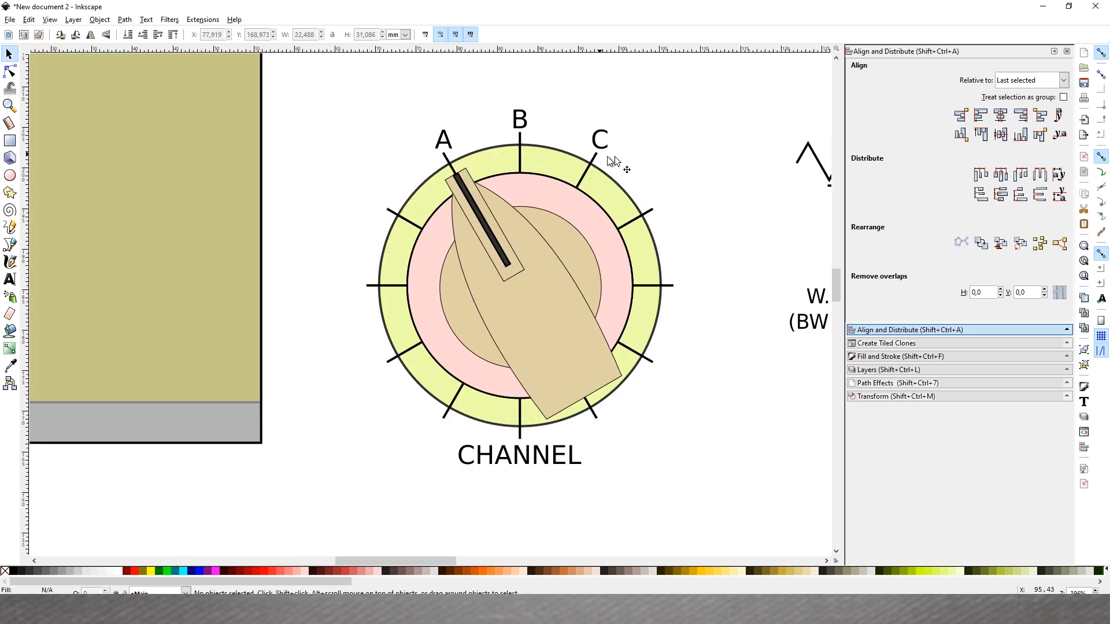
# - Place the complete CHANNEL selector on the front panel below the two slide switches and nudge it down two increments
pyautogui.scroll(-3, 633, 176)
pyautogui.moveTo(599, 219); pyautogui.dragTo(468, 161)
pyautogui.scroll(2, 469, 162)
pyautogui.press('Escape')
pyautogui.hotkey('ctrl', 'shift', 'l')
pyautogui.scroll(-2, 527, 193)
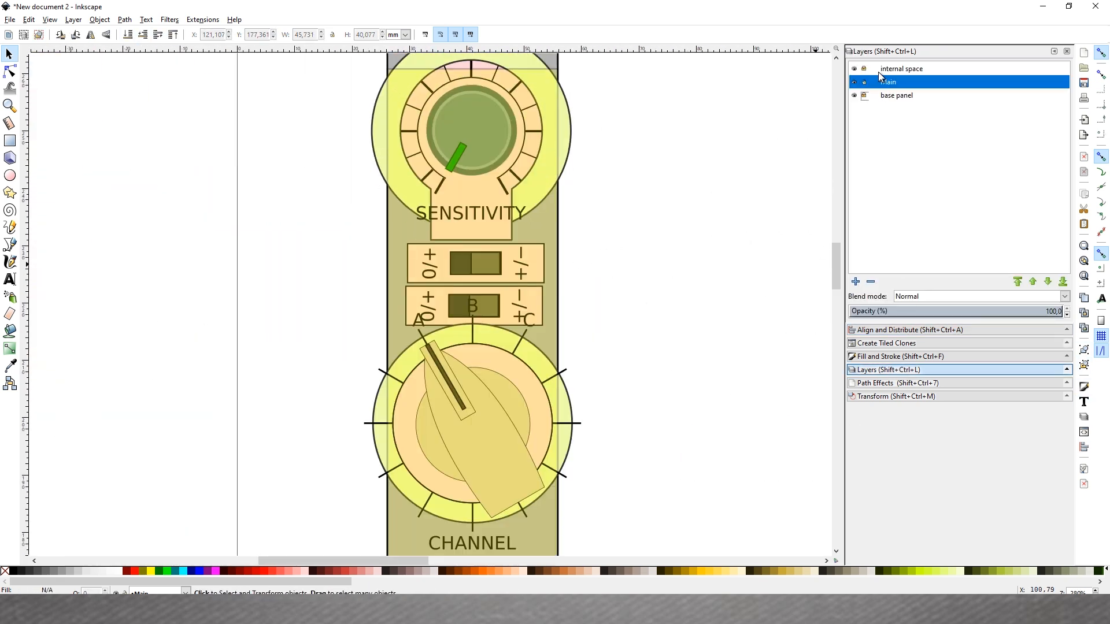
pyautogui.scroll(-2, 527, 193)
pyautogui.scroll(2, 581, 313)
pyautogui.click(584, 439)
pyautogui.press('Down')
pyautogui.press('Down')
# - Select the SENSITIVITY control together with both slide switches and nudge them down four increments on the panel
pyautogui.click(606, 203)
pyautogui.moveTo(468, 102); pyautogui.dragTo(688, 361)
pyautogui.press('Down')
pyautogui.press('Down')
pyautogui.press('Down')
pyautogui.press('Down')
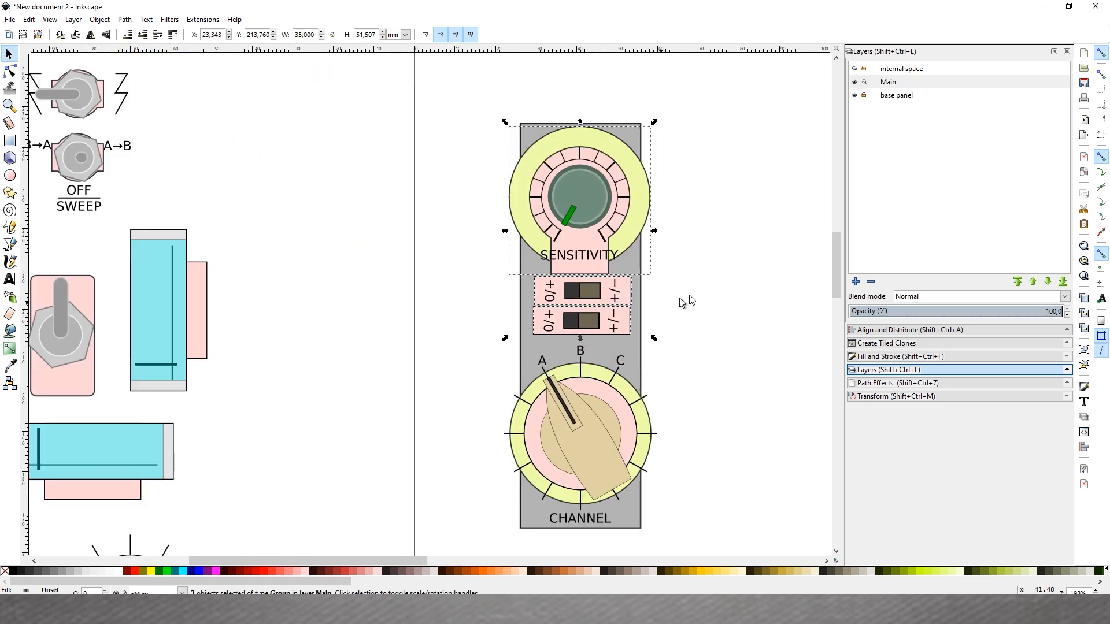
# - Add a bold COMPRESSOR title at the top of the panel and centre it horizontally
pyautogui.press('t')
pyautogui.click(528, 134)
pyautogui.write('COMPRESSOR')
pyautogui.hotkey('ctrl', 'a')
pyautogui.hotkey('ctrl', 'b')
pyautogui.click(9, 53)
pyautogui.click(585, 135)
pyautogui.keyDown('shift'); pyautogui.click(638, 153); pyautogui.keyUp('shift')
pyautogui.hotkey('ctrl', 'shift', 'a')
pyautogui.click(1000, 115)
pyautogui.click(640, 226)
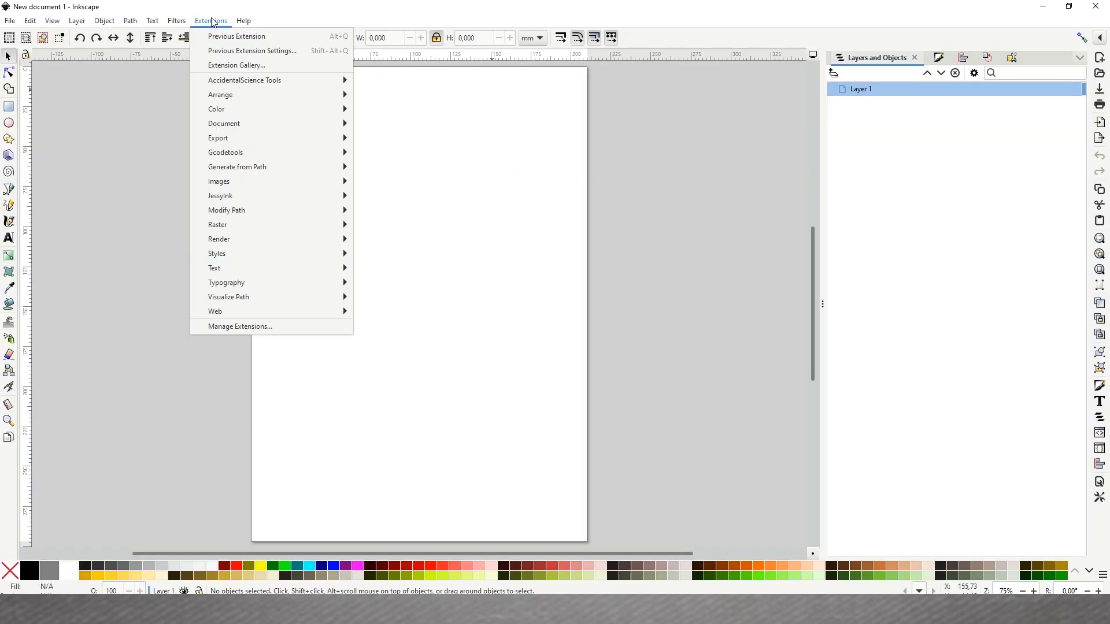
# - Render a knob scale with an 8 mm radius, 300° angle, 0.3 line width and labels from 0 to 10 using Knob Scale
pyautogui.moveTo(244, 239)
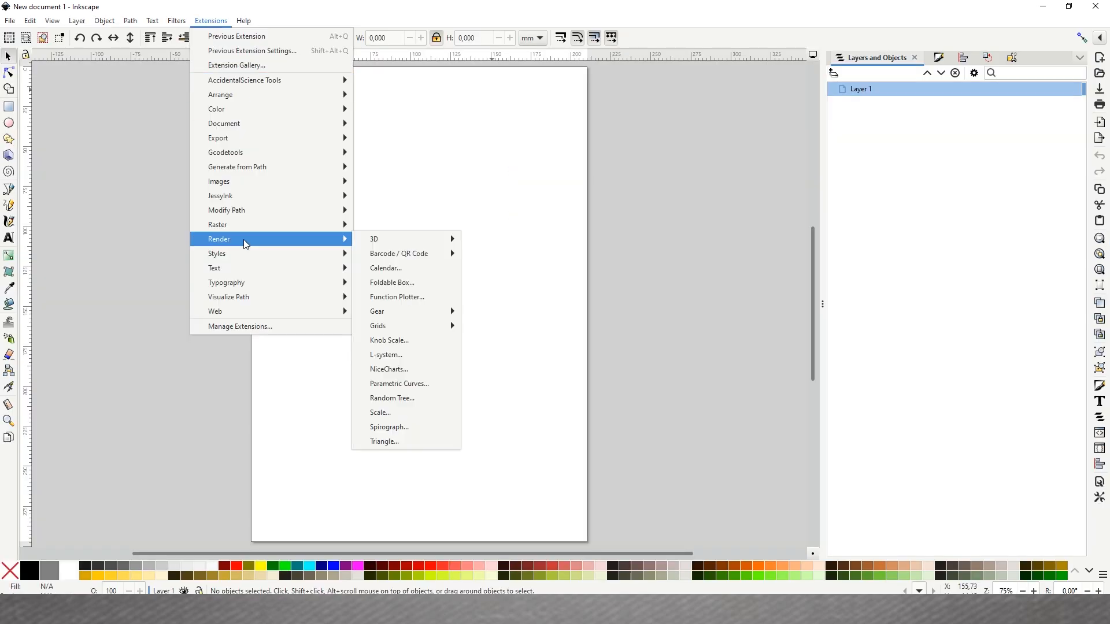
pyautogui.click(402, 342)
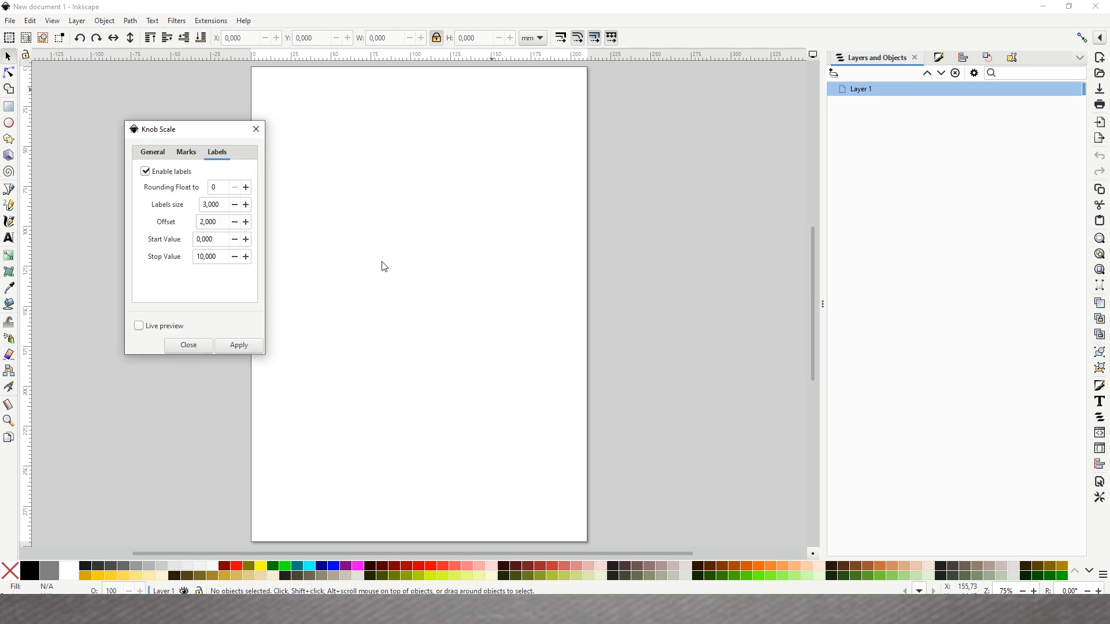
pyautogui.click(190, 220)
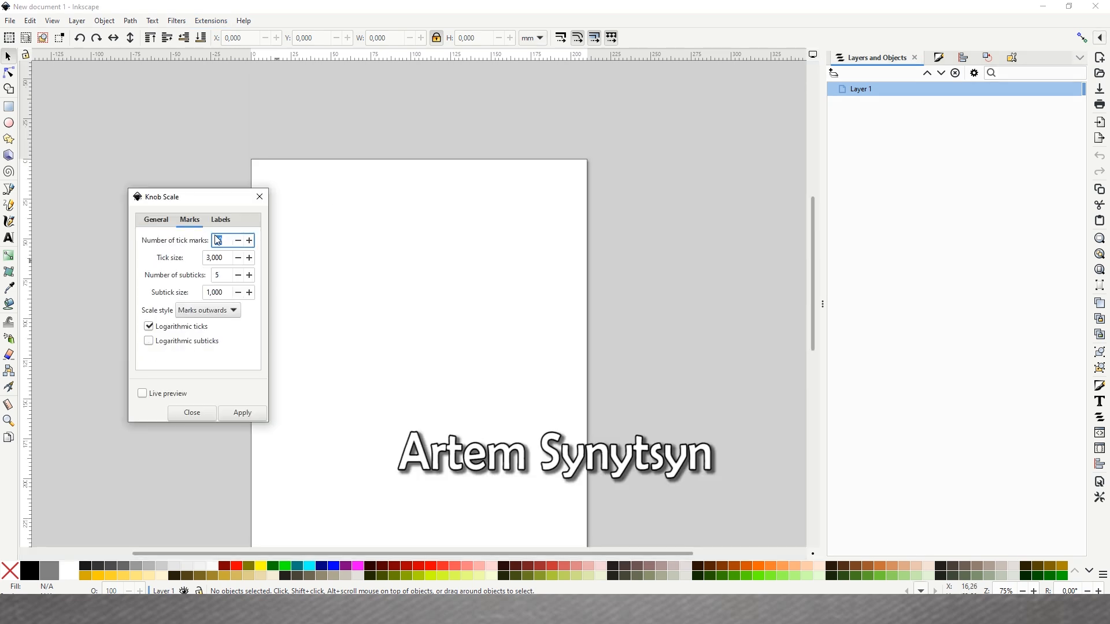
pyautogui.click(231, 226)
pyautogui.click(154, 226)
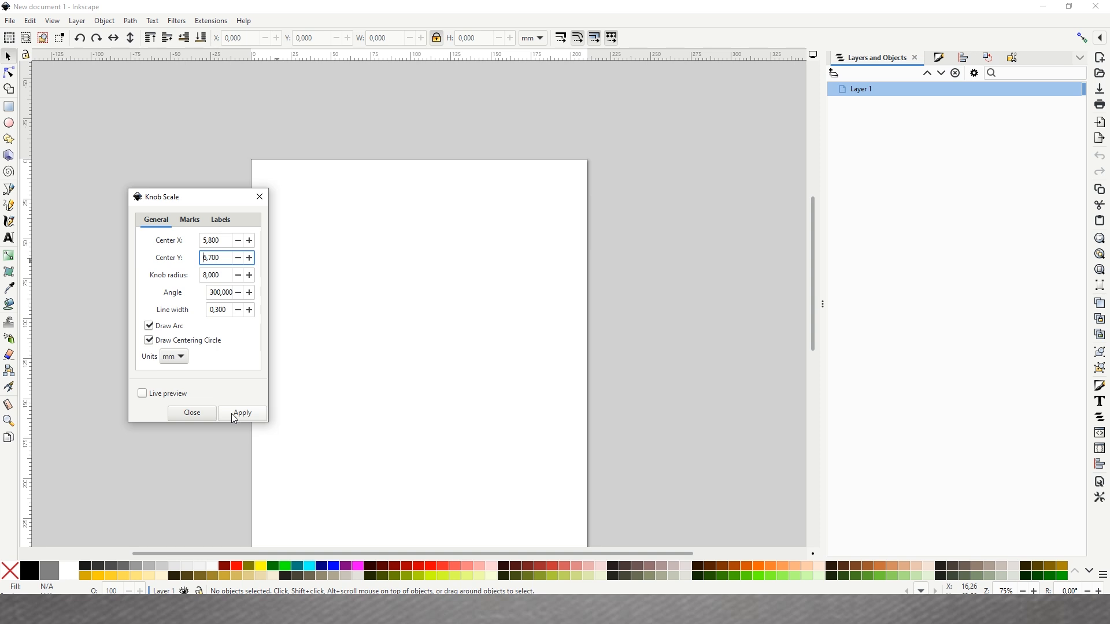
pyautogui.click(234, 415)
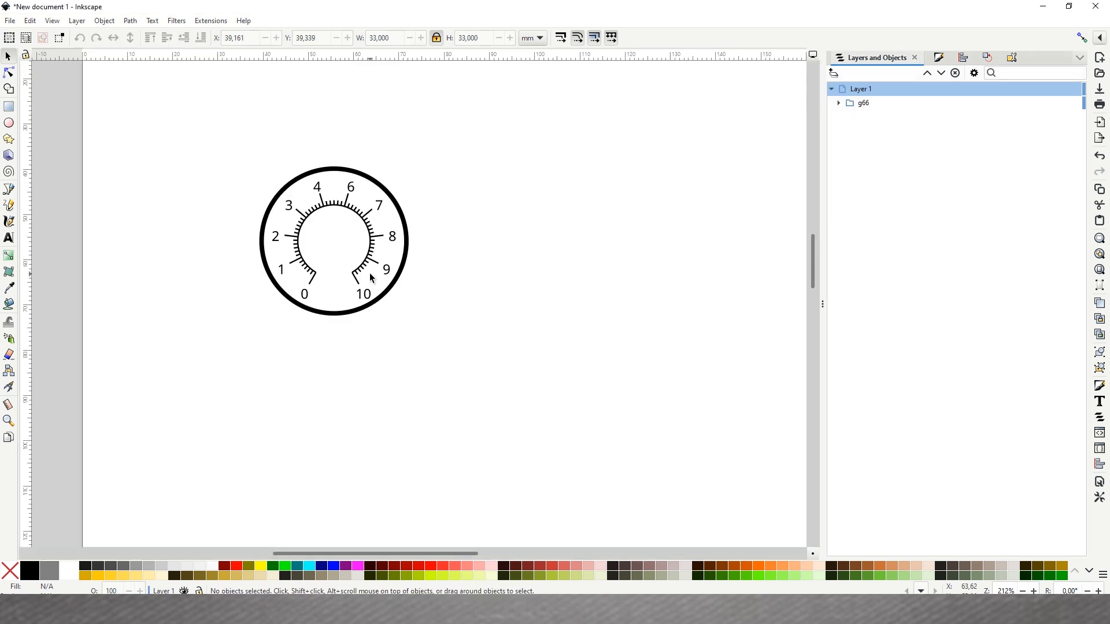
pyautogui.scroll(2, 369, 275)
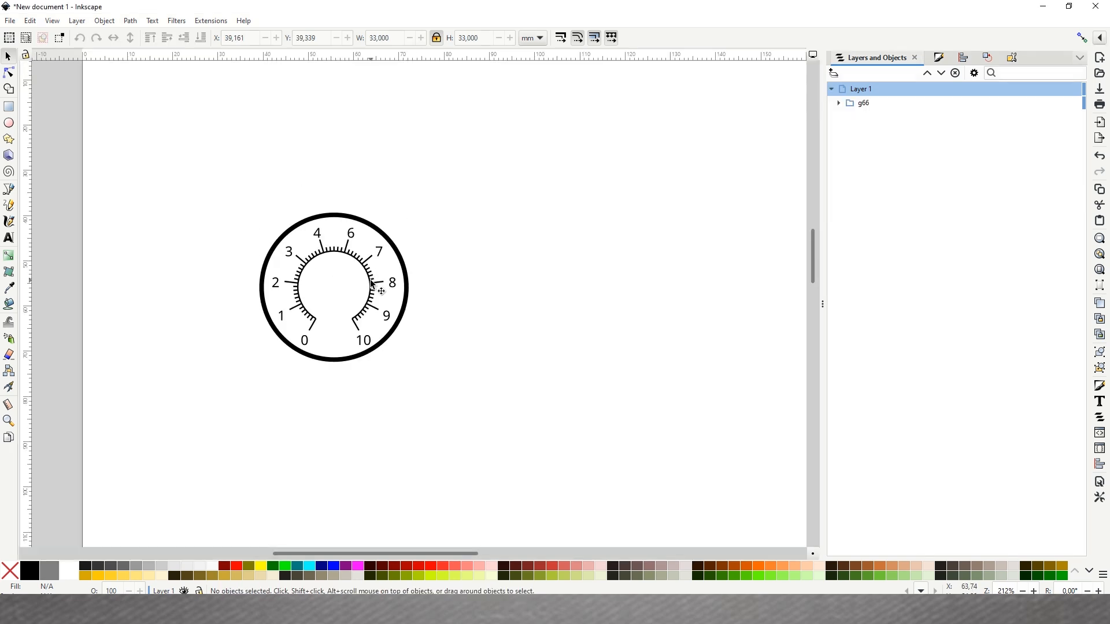
pyautogui.scroll(-2, 371, 279)
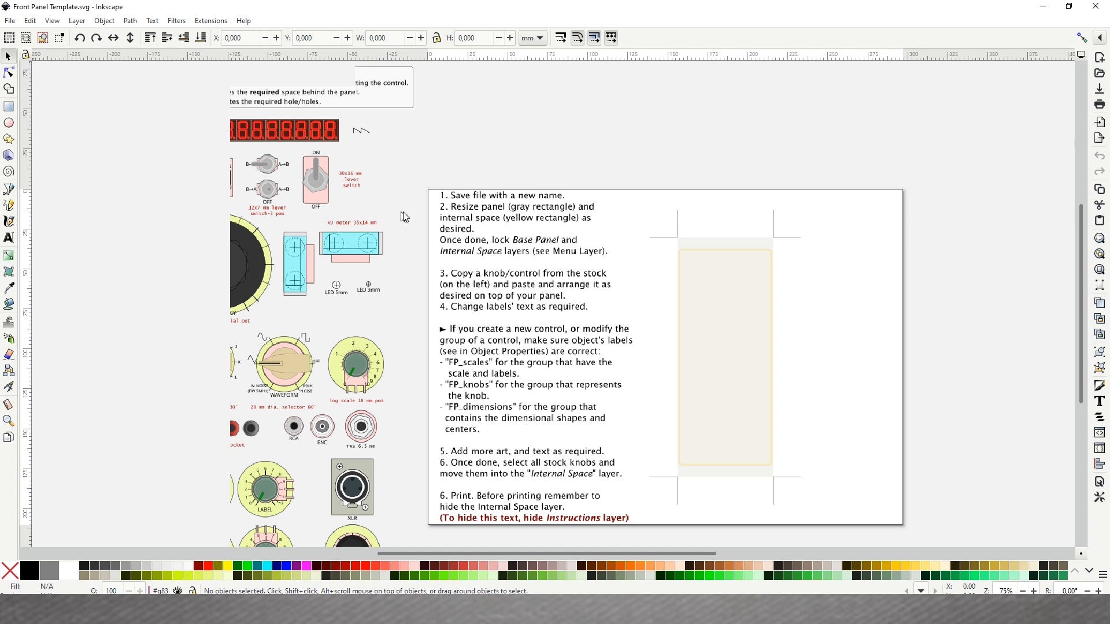
# - Examine the dimension-shape legend, the instructions and the stock of knobs, switches and sockets in Front Panel Template.svg
pyautogui.scroll(-3, 241, 233)
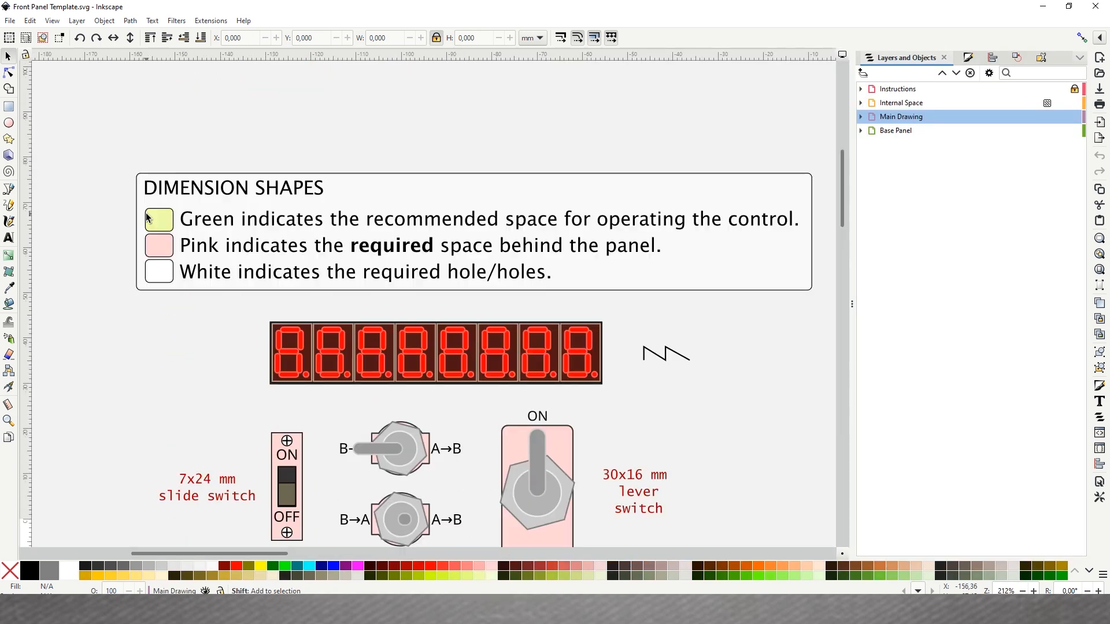
pyautogui.hscroll(2, 144, 216)
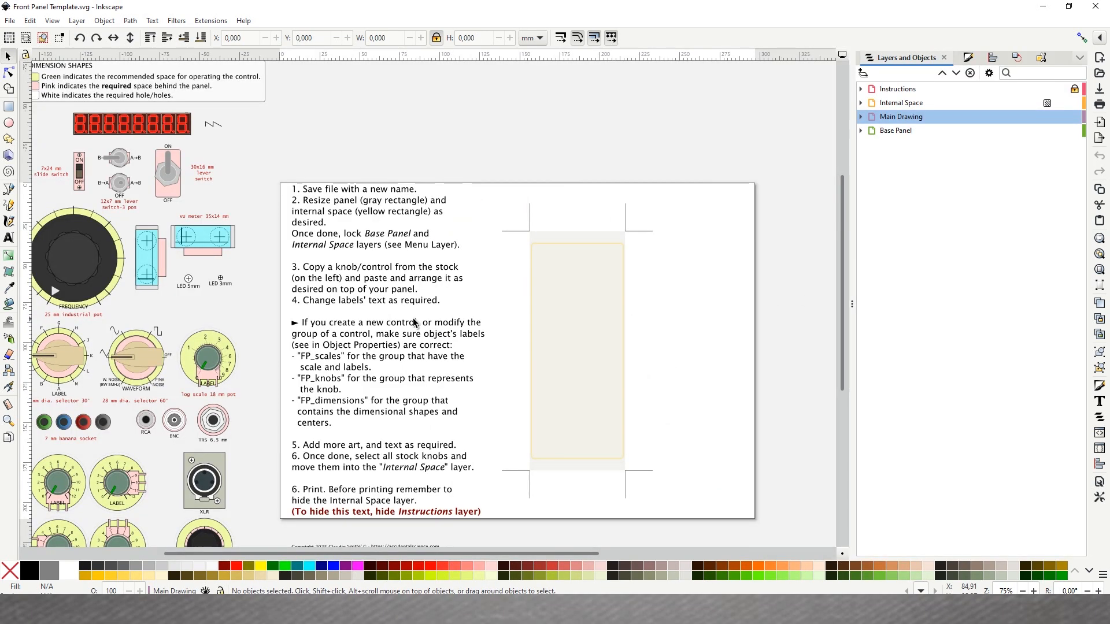
pyautogui.moveTo(411, 556); pyautogui.dragTo(334, 556)
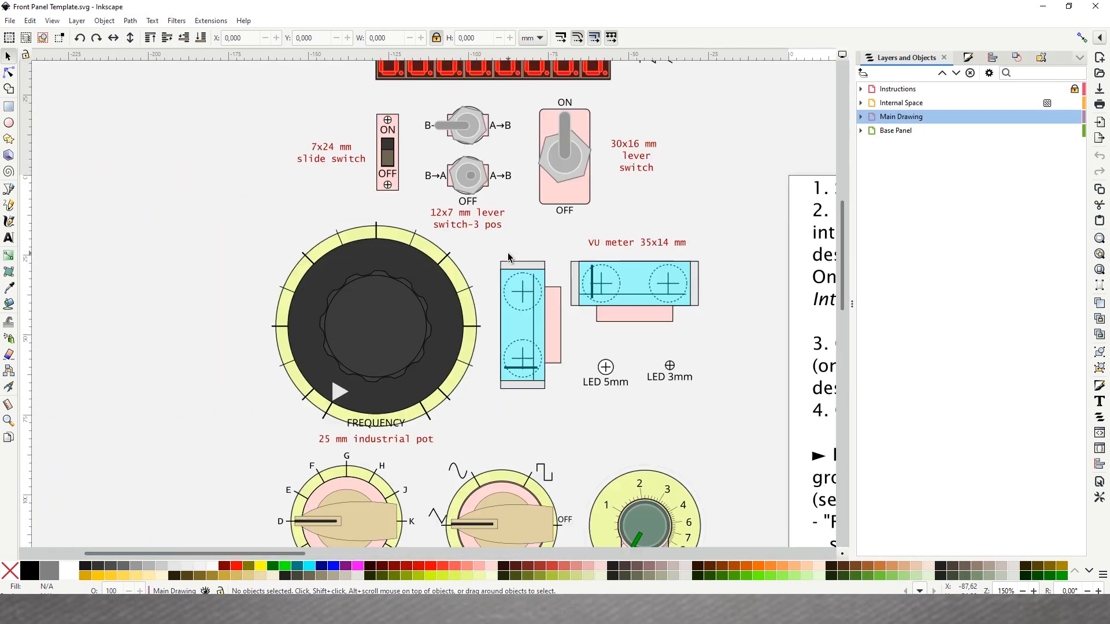
pyautogui.scroll(-5, 508, 266)
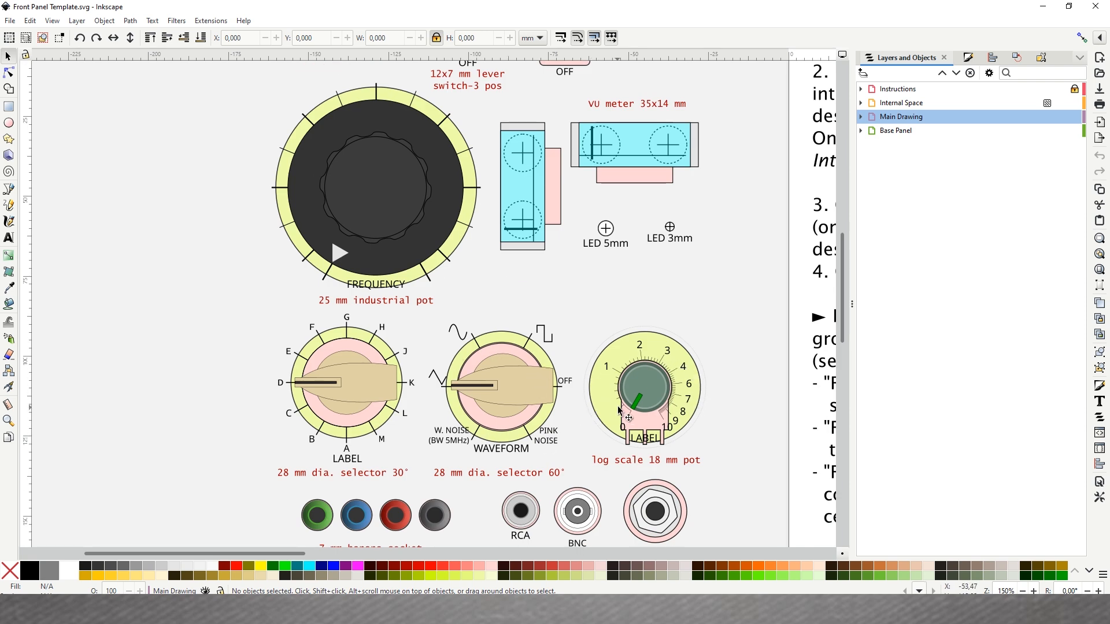
pyautogui.scroll(2, 618, 396)
pyautogui.scroll(8, 281, 315)
pyautogui.scroll(2, 281, 317)
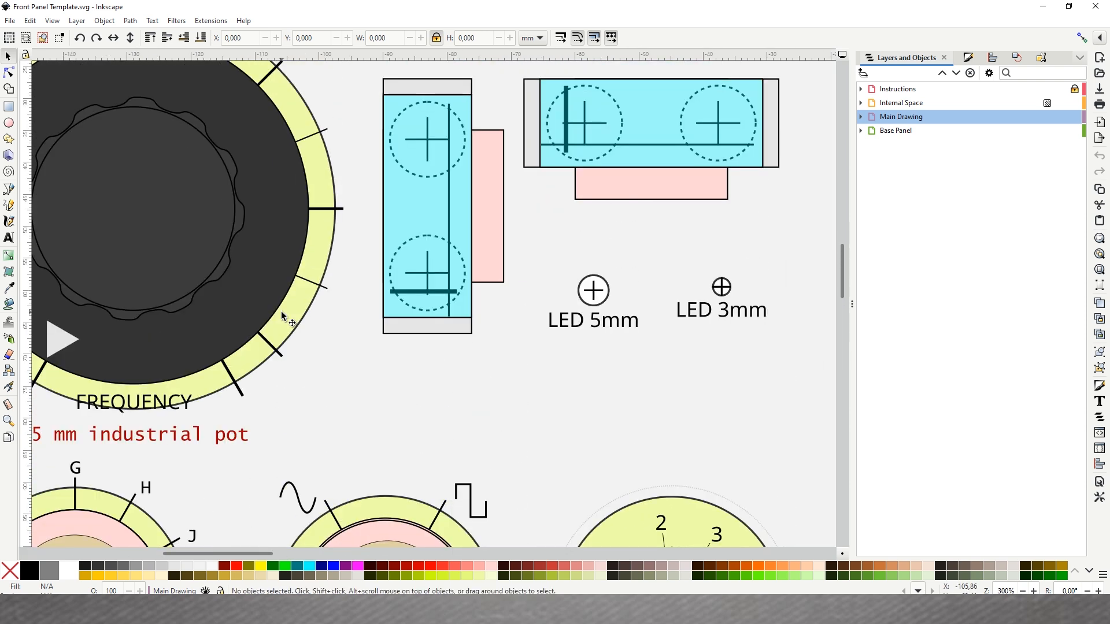
pyautogui.scroll(-18, 283, 315)
pyautogui.scroll(-6, 285, 310)
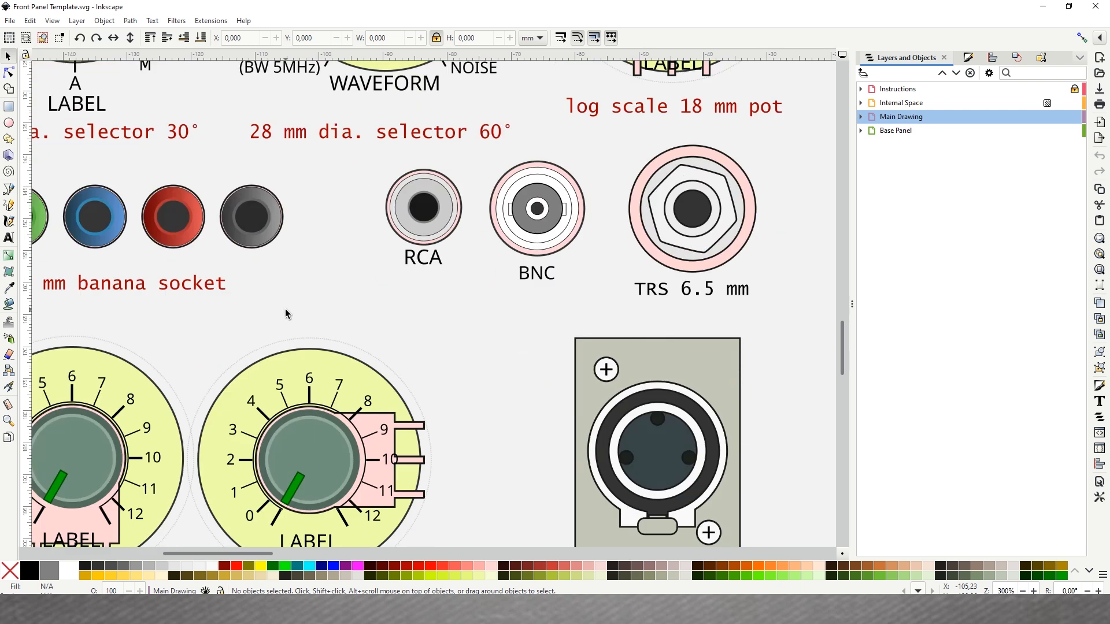
pyautogui.scroll(12, 288, 312)
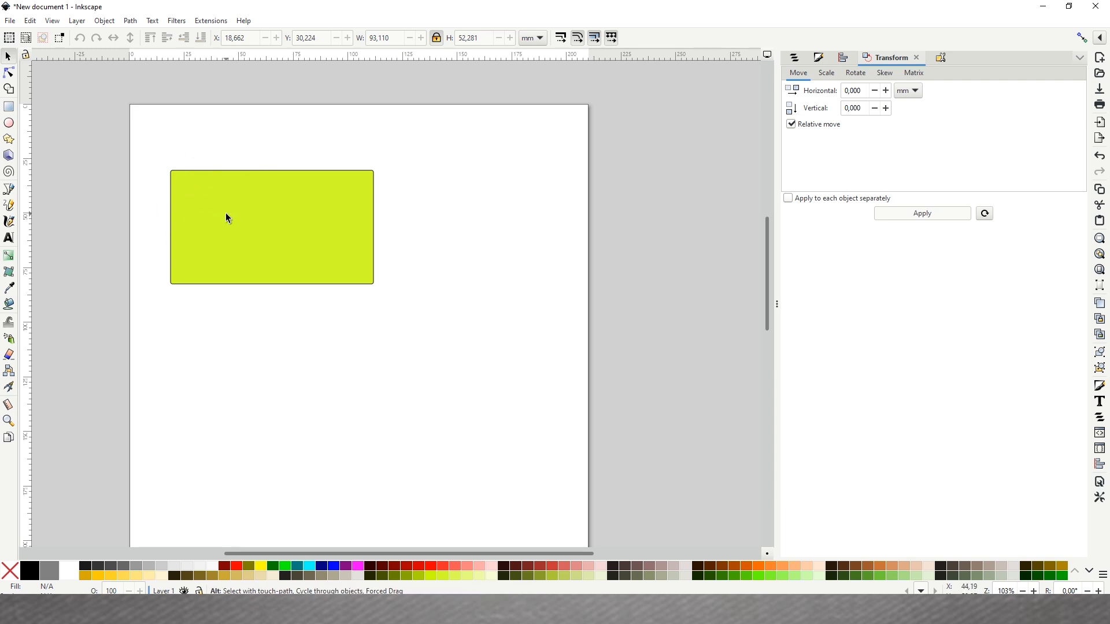
# - Switch to Paint, draw a small green freehand zigzag with the brush and magnify it to 800%
pyautogui.hotkey('alt', 'Tab')
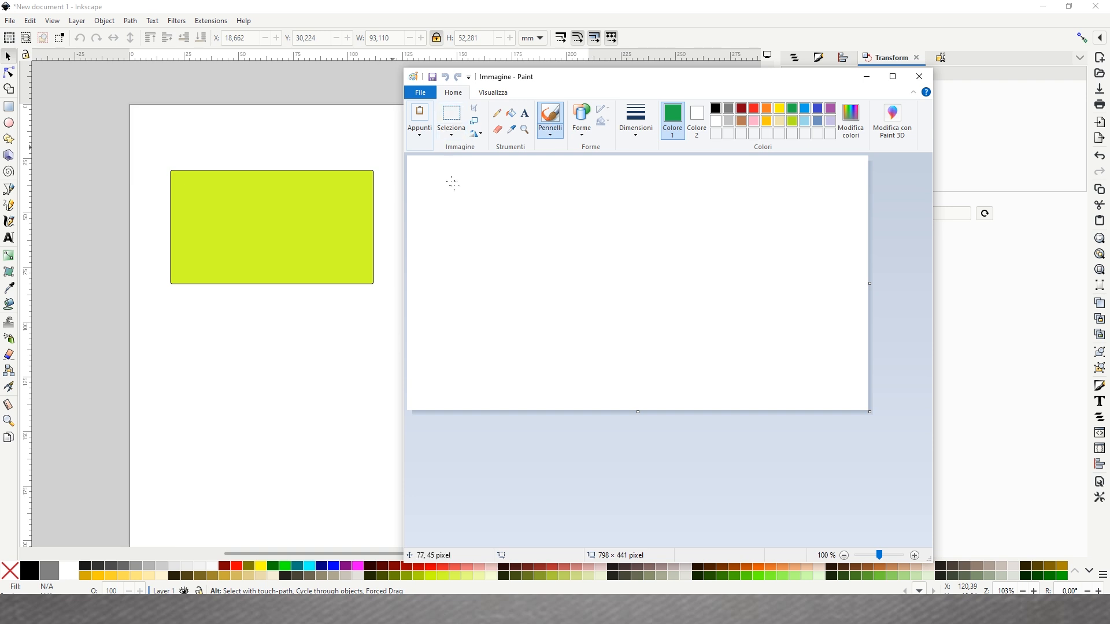
pyautogui.moveTo(419, 188)
pyautogui.mouseDown()
pyautogui.moveTo(444, 180)
pyautogui.moveTo(453, 200)
pyautogui.mouseUp()
pyautogui.scroll(7, 420, 185)
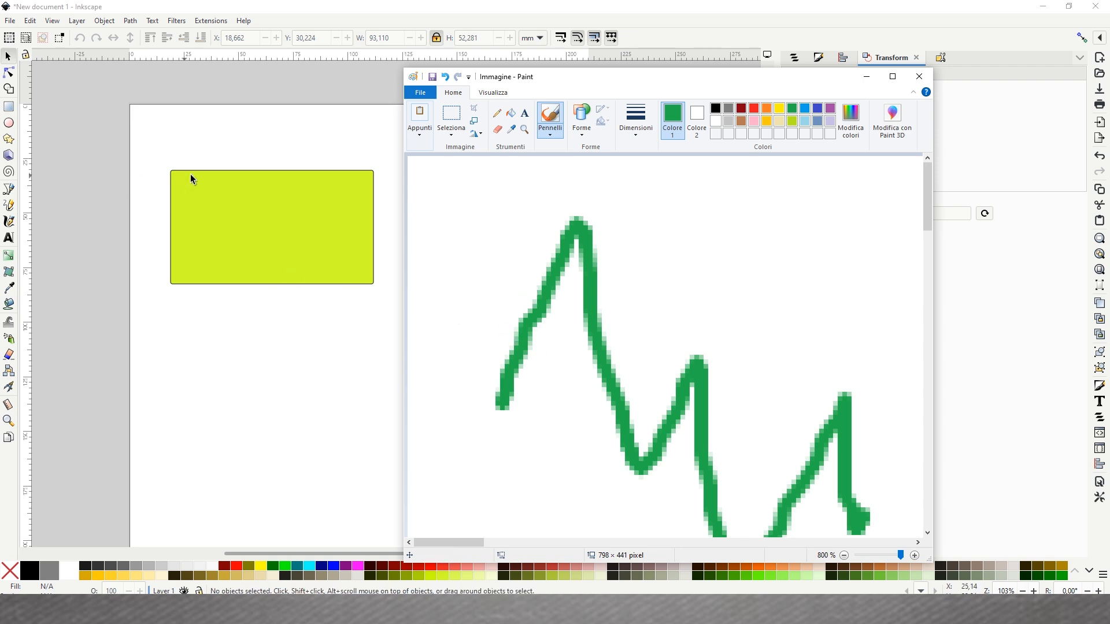
# - Examine the edge quality of the yellow-green rectangle's rounded upper-left corner in Inkscape at high magnification
pyautogui.scroll(3, 181, 180)
pyautogui.scroll(3, 160, 151)
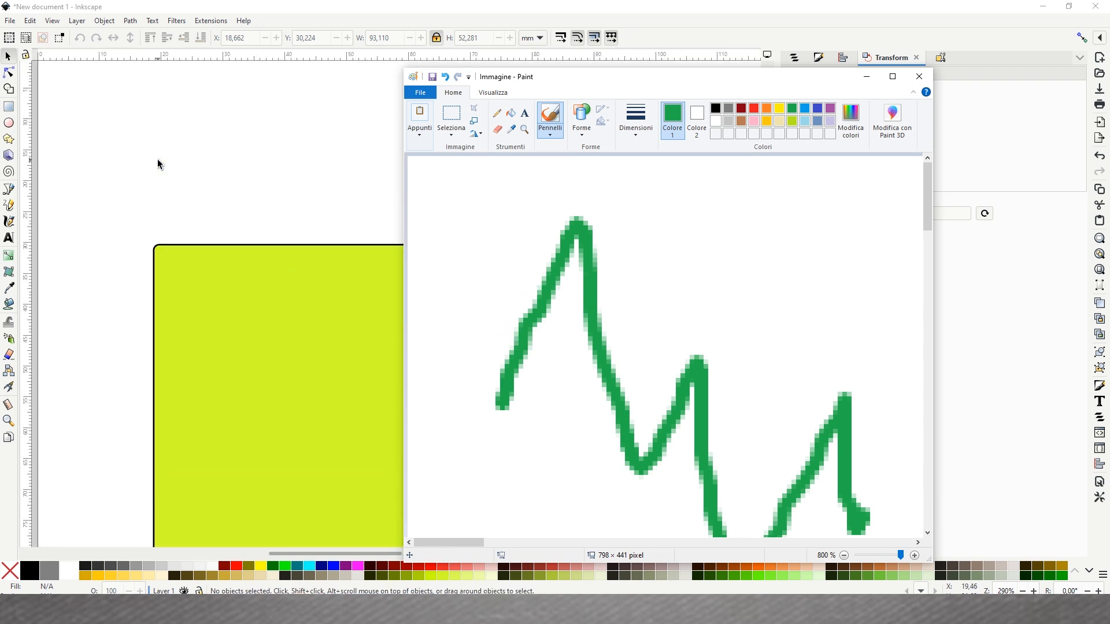
pyautogui.scroll(5, 166, 246)
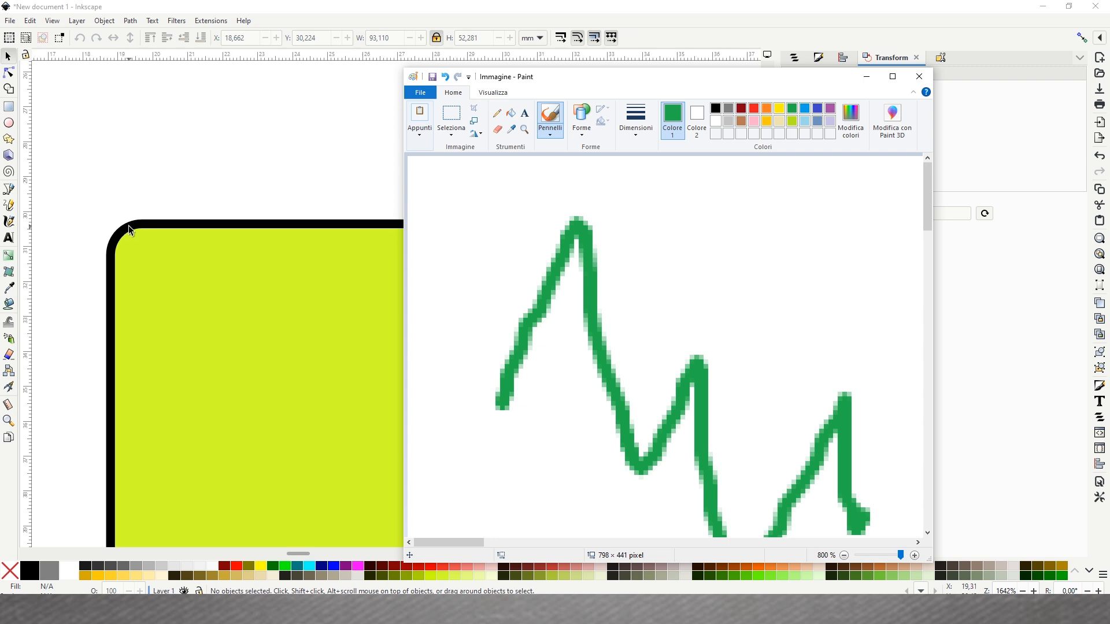
pyautogui.scroll(2, 126, 231)
pyautogui.scroll(3, 113, 227)
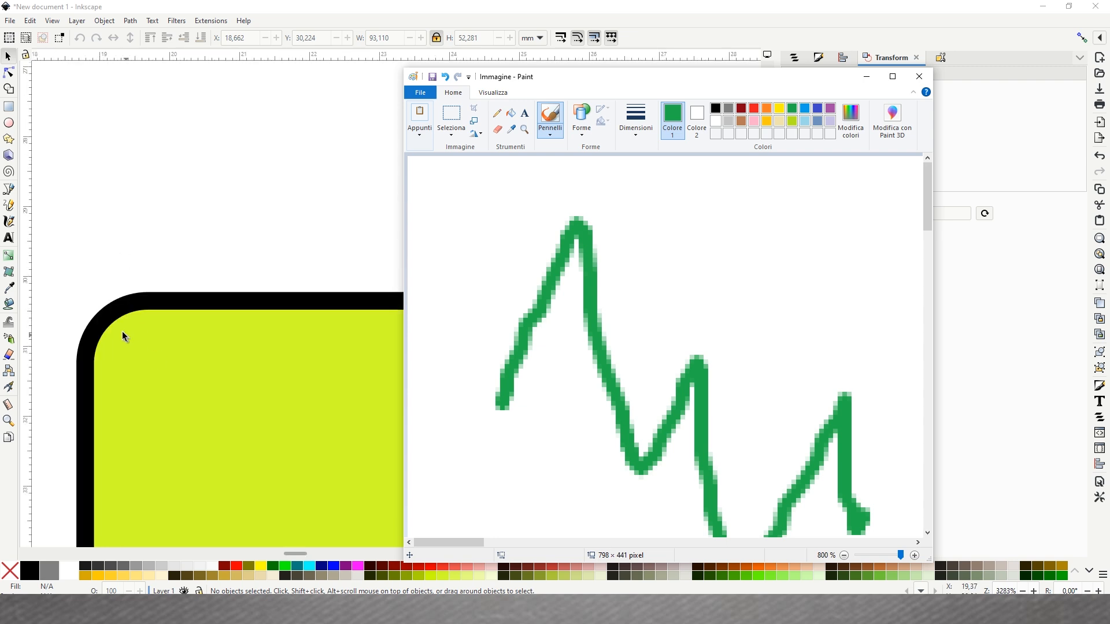
pyautogui.hscroll(-5, 114, 324)
pyautogui.scroll(3, 270, 360)
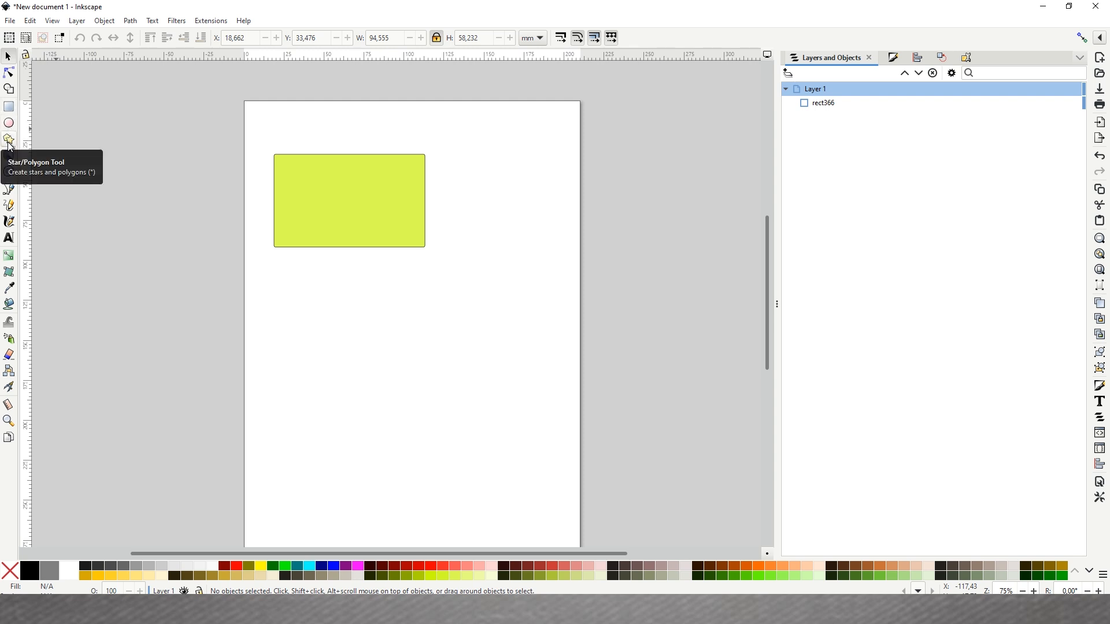
# - Draw an open two-segment path with a horizontal line below the rectangle and a slanted line rising from its right end
pyautogui.click(9, 190)
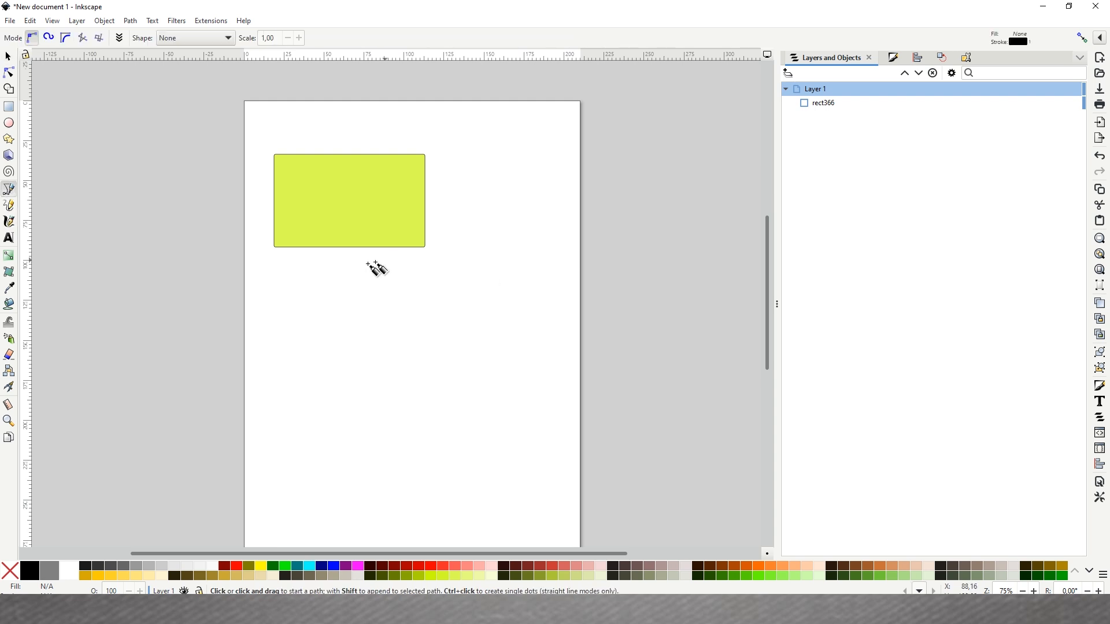
pyautogui.click(310, 265)
pyautogui.keyDown('ctrl'); pyautogui.click(478, 265); pyautogui.keyUp('ctrl')
pyautogui.doubleClick(456, 207)
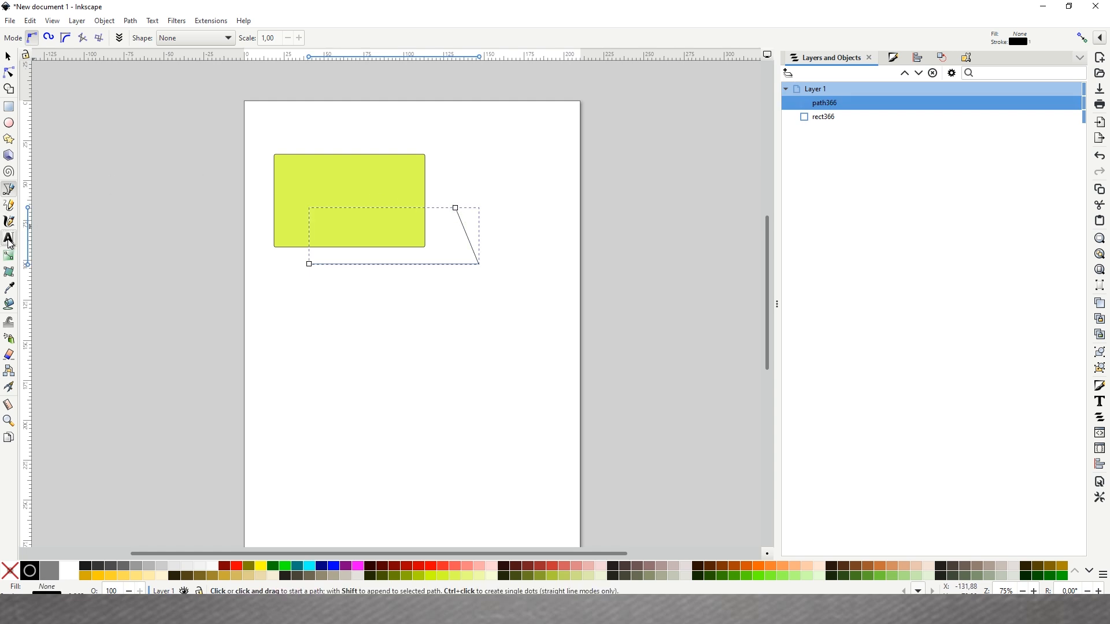
# - Add a text object reading "text" below the horizontal line, and select the yellow-green rectangle
pyautogui.press('t')
pyautogui.click(370, 283)
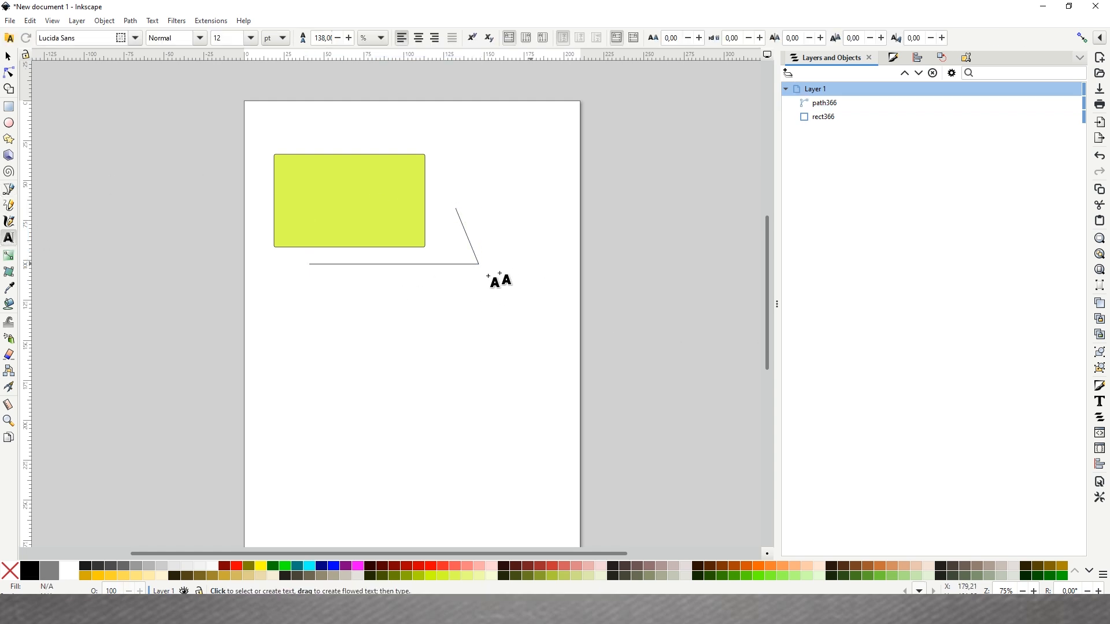
pyautogui.write('text')
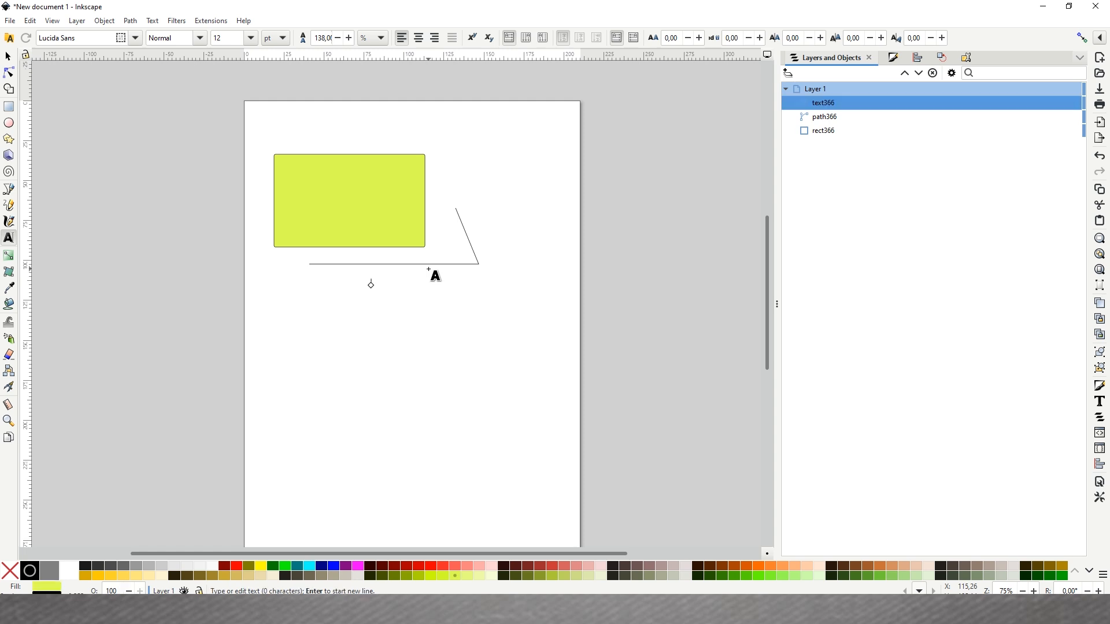
pyautogui.press('Escape')
pyautogui.press('s')
pyautogui.click(384, 225)
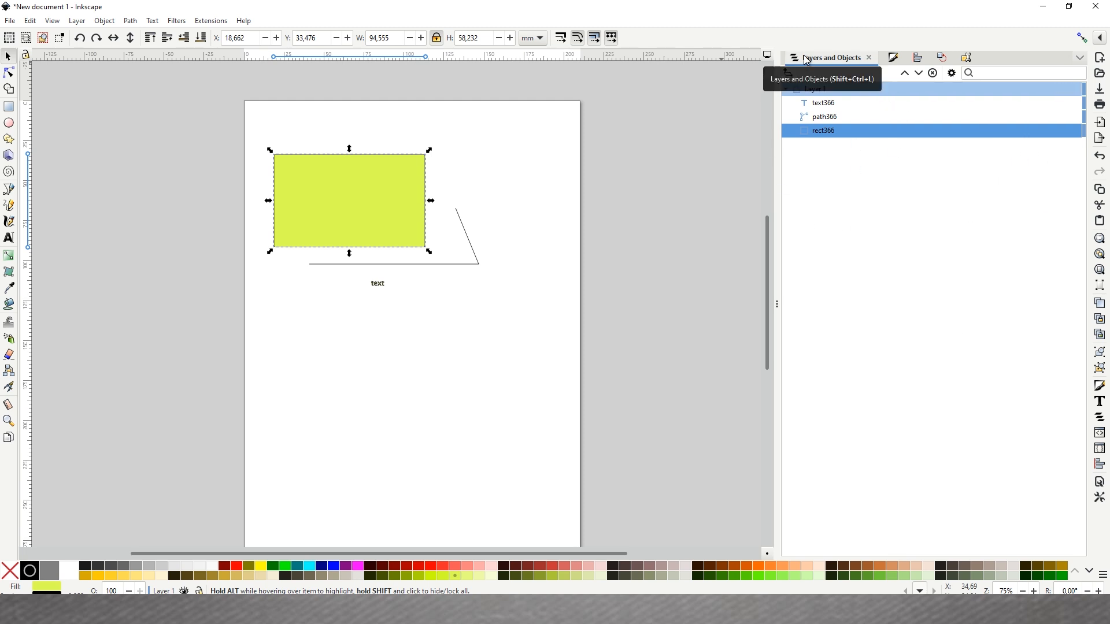
# - Review the fill, object properties and alignment options for the selected yellow-green rectangle
pyautogui.click(894, 58)
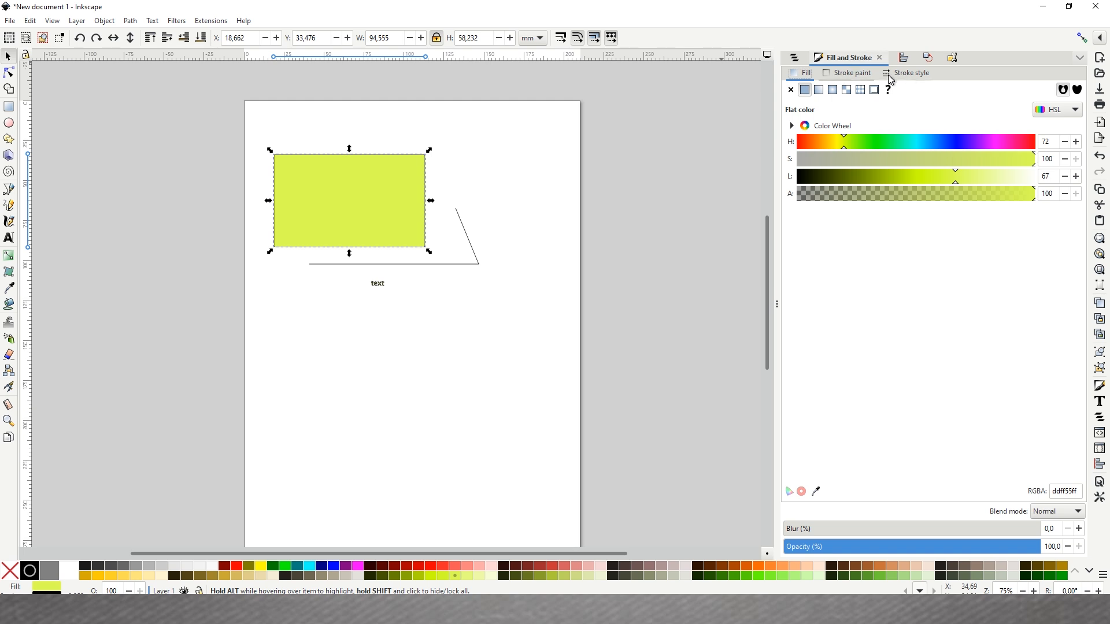
pyautogui.click(951, 59)
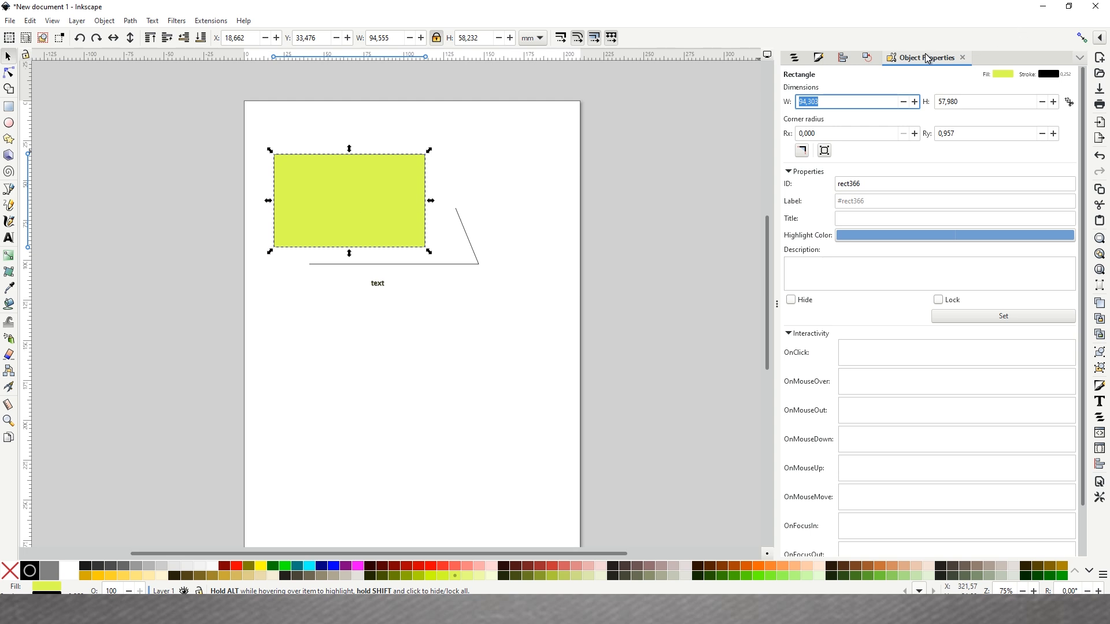
pyautogui.click(842, 59)
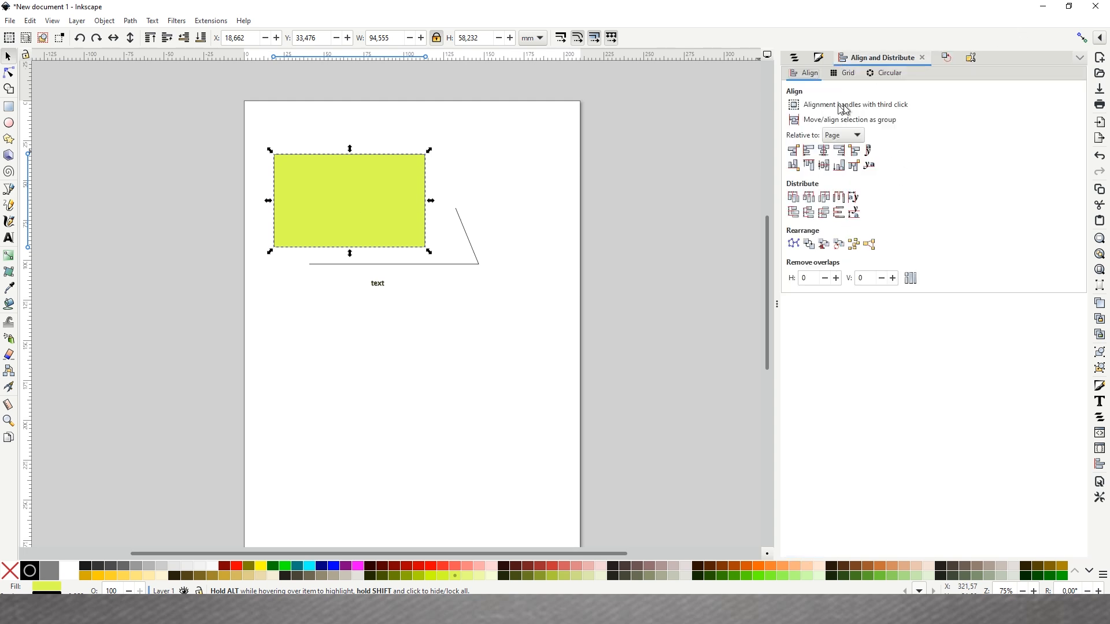
pyautogui.click(951, 58)
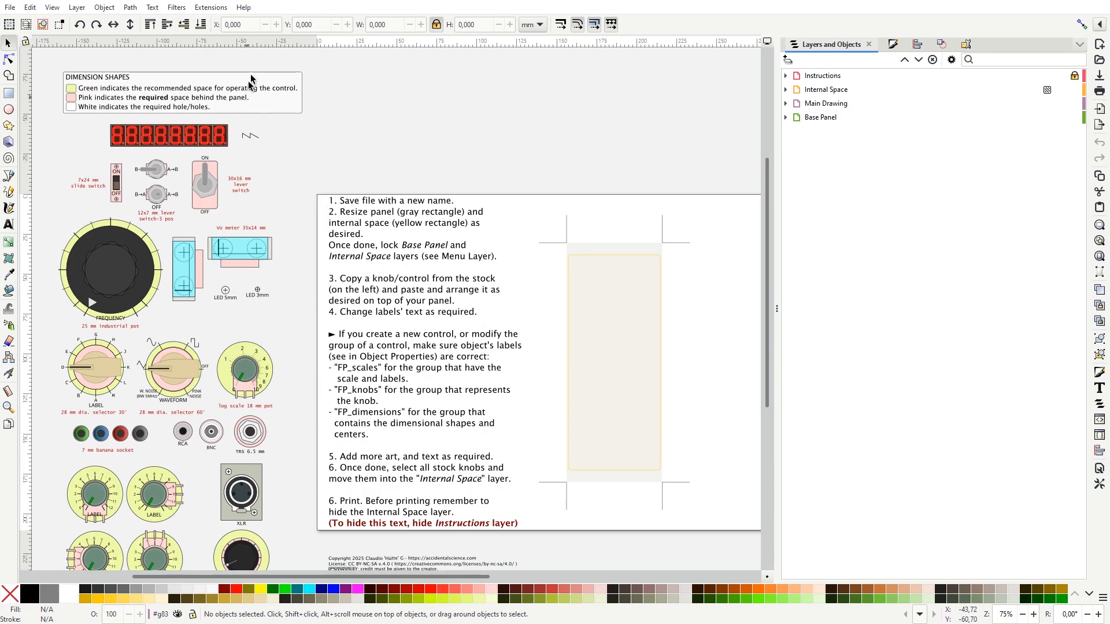
# - Open the archive Front Panel Template+Extension.7z and select toggle_features.py and toggle_features.inx inside it
pyautogui.click(201, 7)
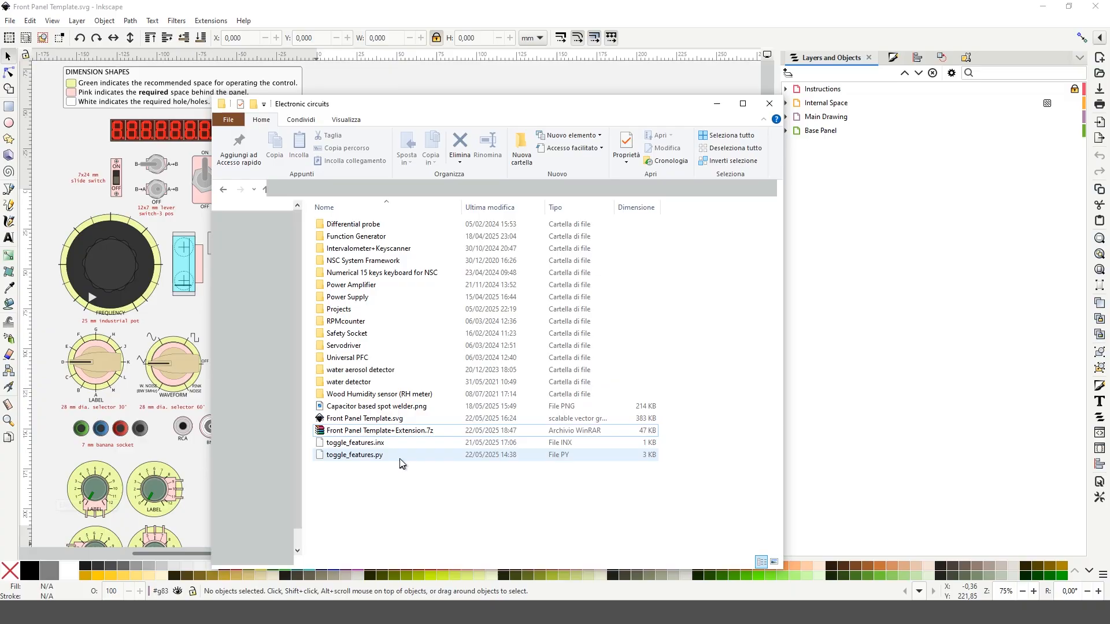
pyautogui.click(395, 433)
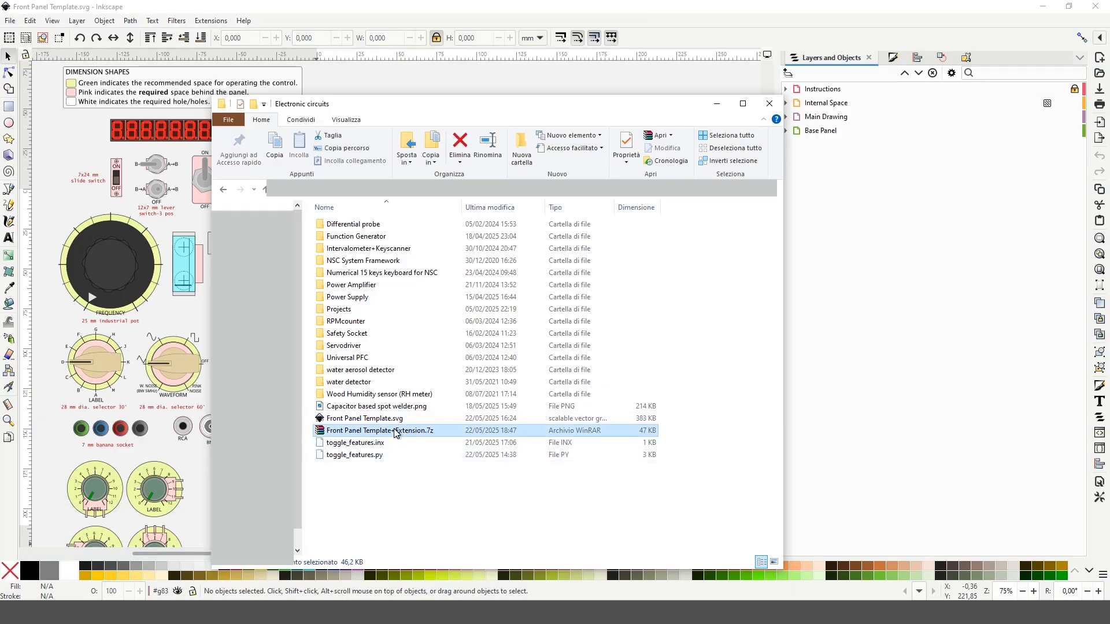
pyautogui.doubleClick(395, 433)
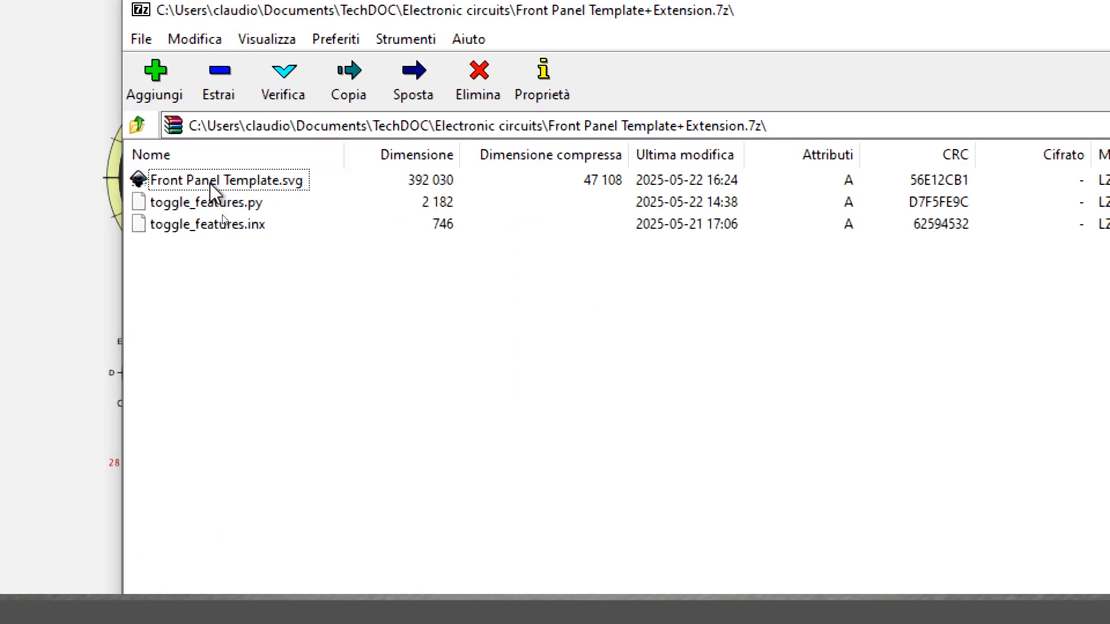
pyautogui.click(224, 180)
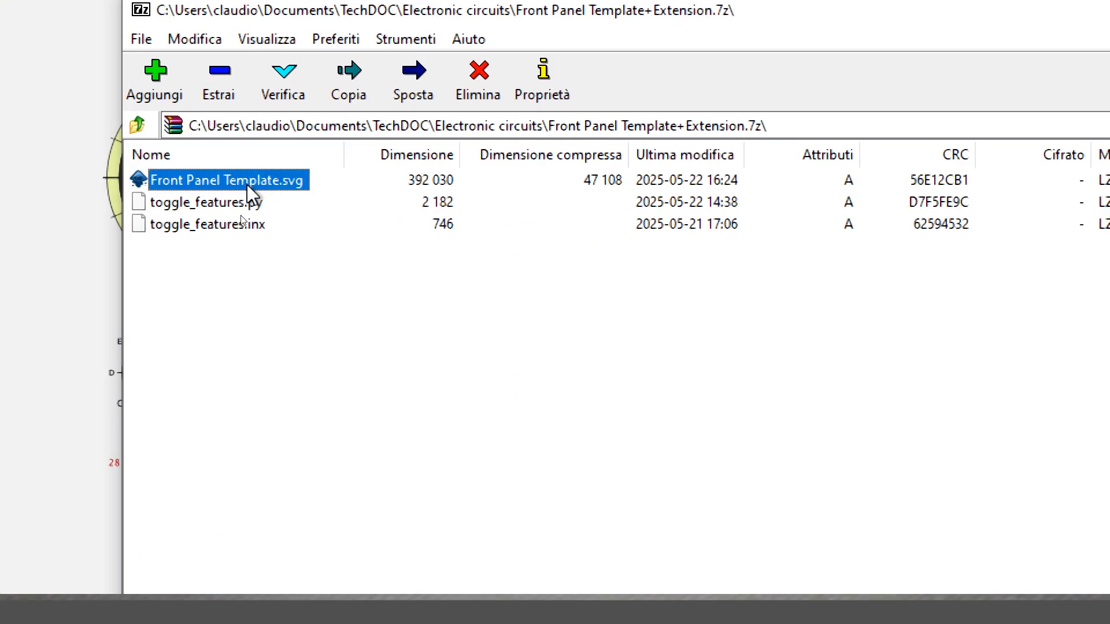
pyautogui.click(219, 205)
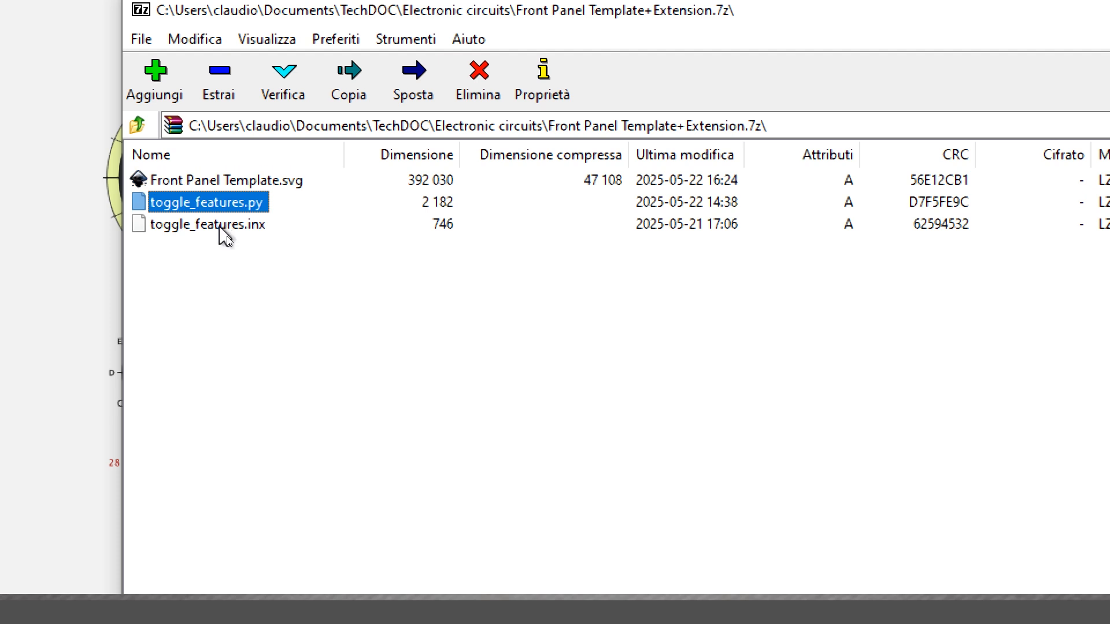
pyautogui.keyDown('shift'); pyautogui.click(219, 227); pyautogui.keyUp('shift')
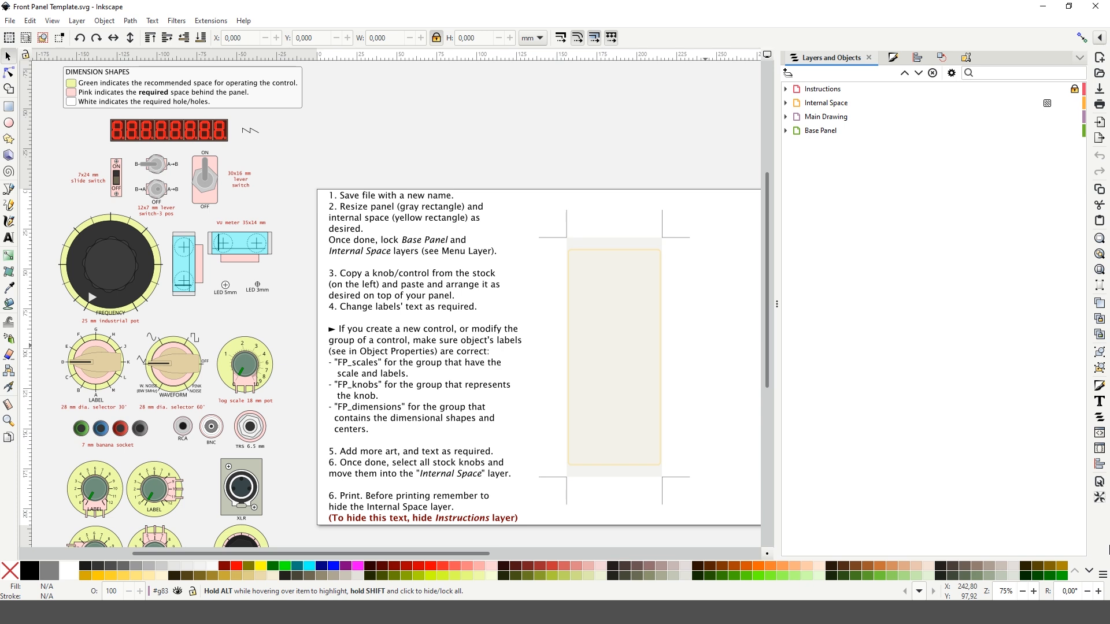
# - Open the user extensions folder from the System preferences, and close the preferences
pyautogui.click(1100, 501)
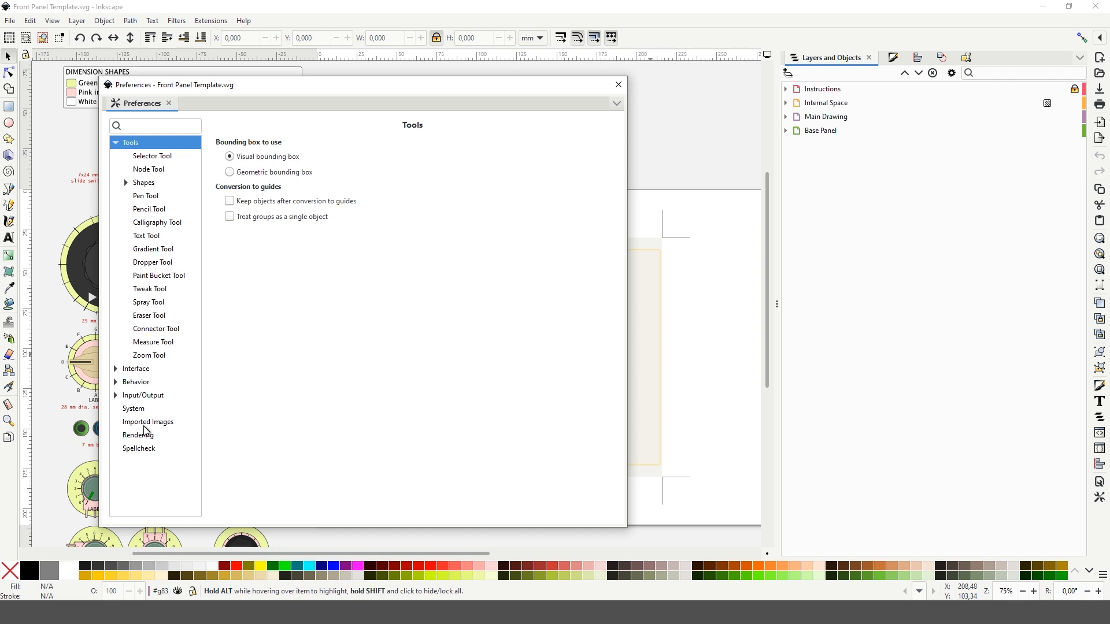
pyautogui.click(135, 412)
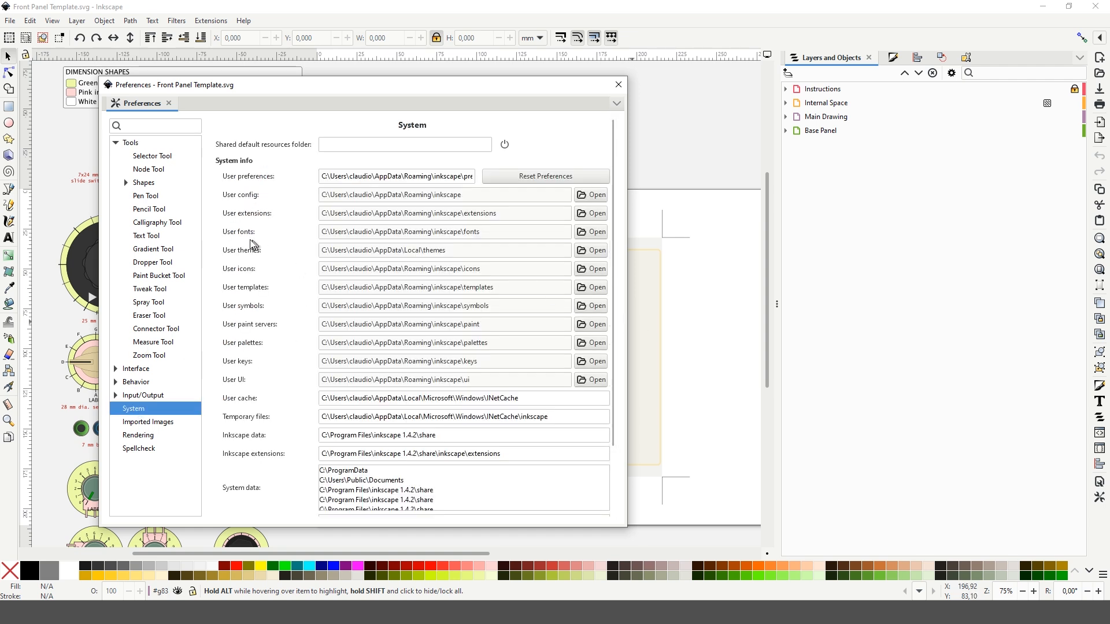
pyautogui.click(597, 218)
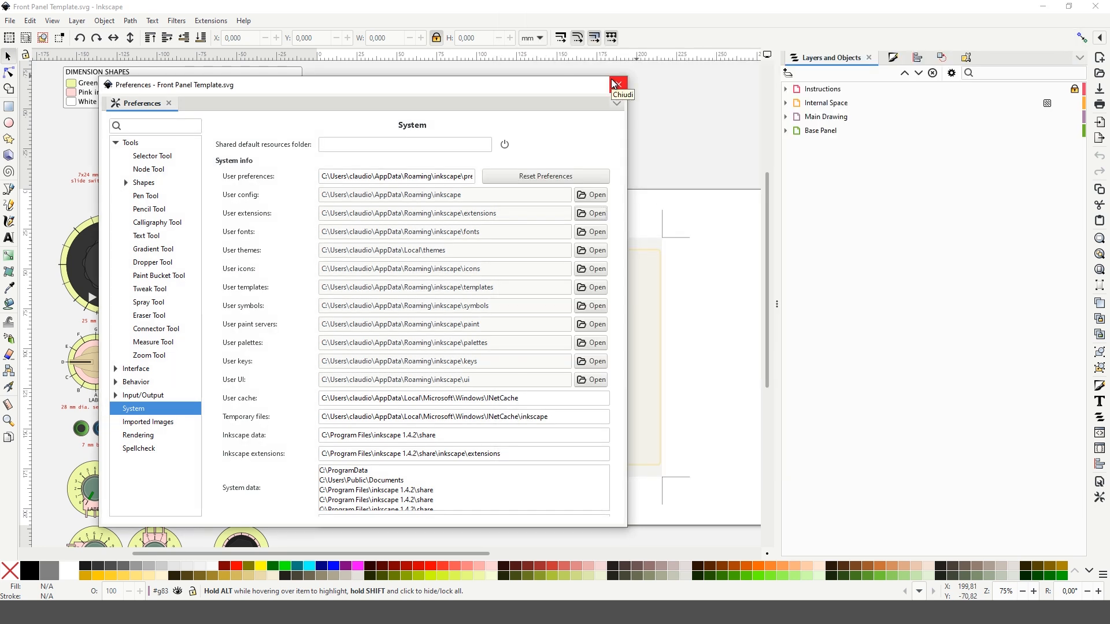
pyautogui.click(616, 84)
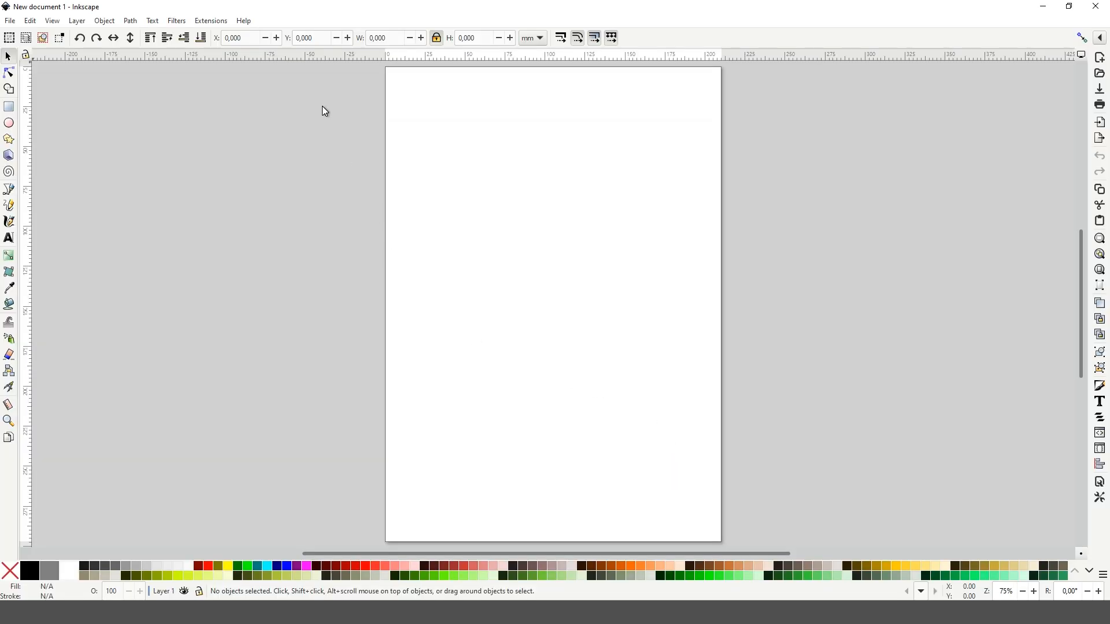
# - Check that Toggle Front Panel Features is available among the AccidentalScience Tools extensions
pyautogui.click(211, 20)
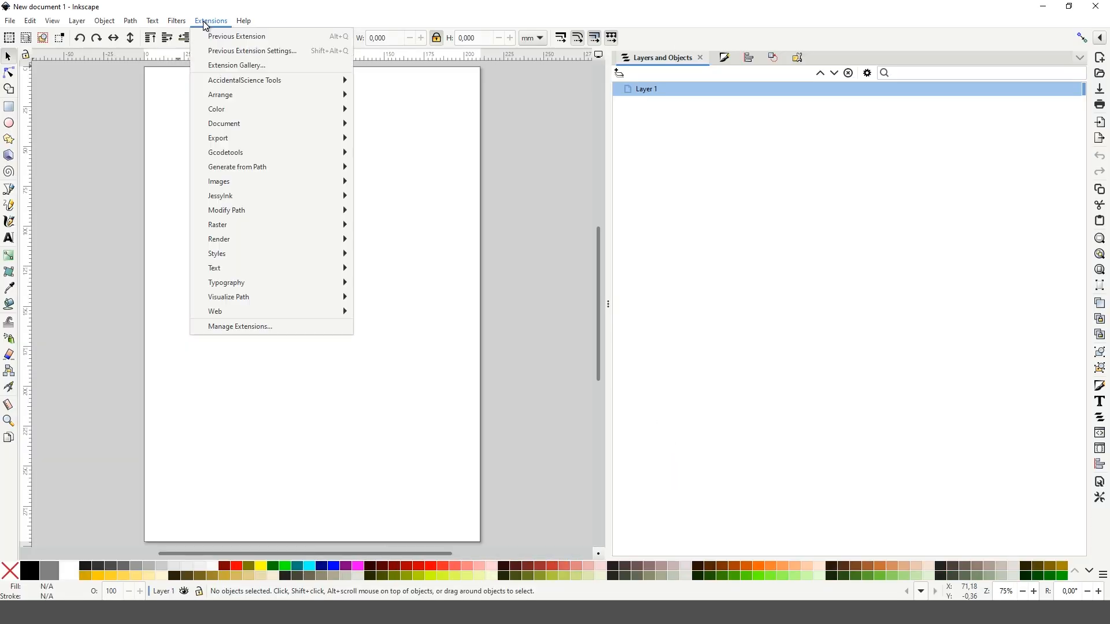
pyautogui.moveTo(269, 84)
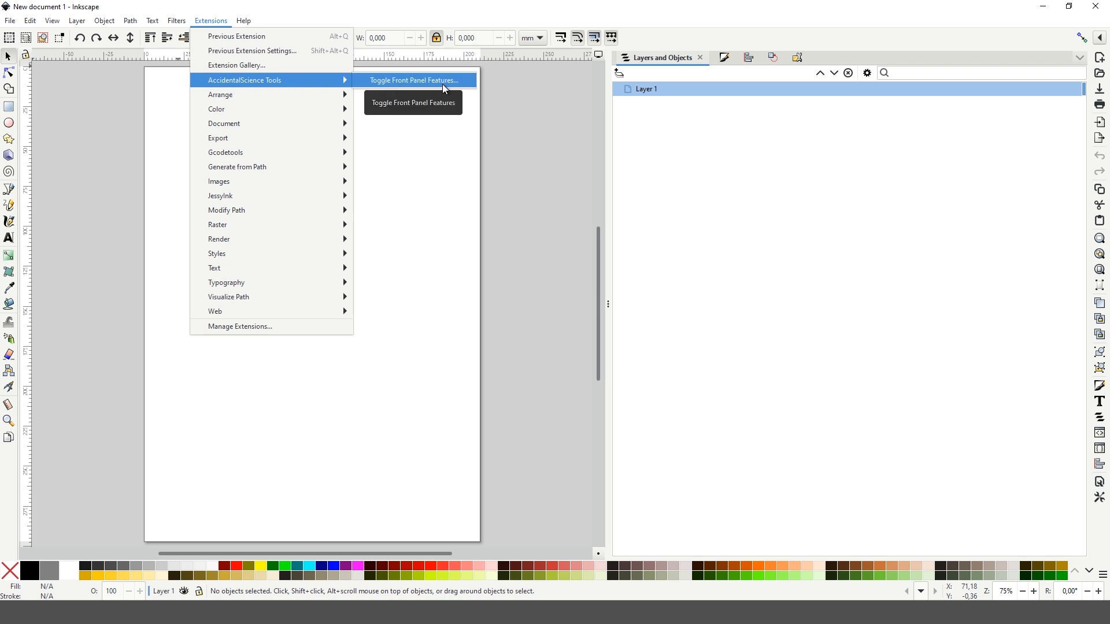
pyautogui.click(438, 309)
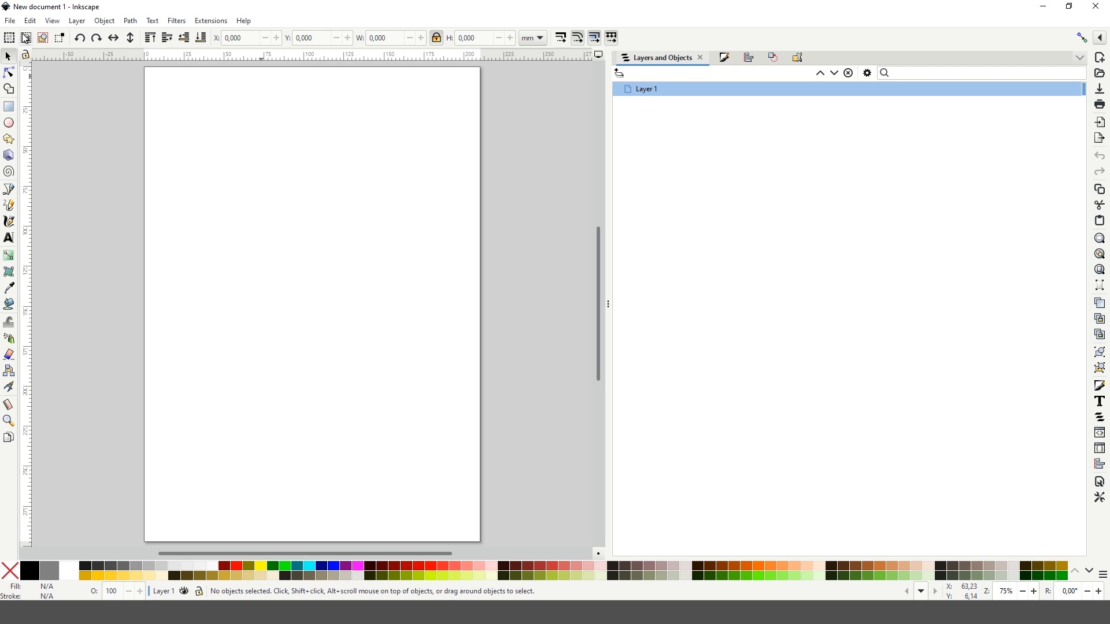
# - Save the front panel template as a new Inkscape SVG file named "Test panel"
pyautogui.click(11, 20)
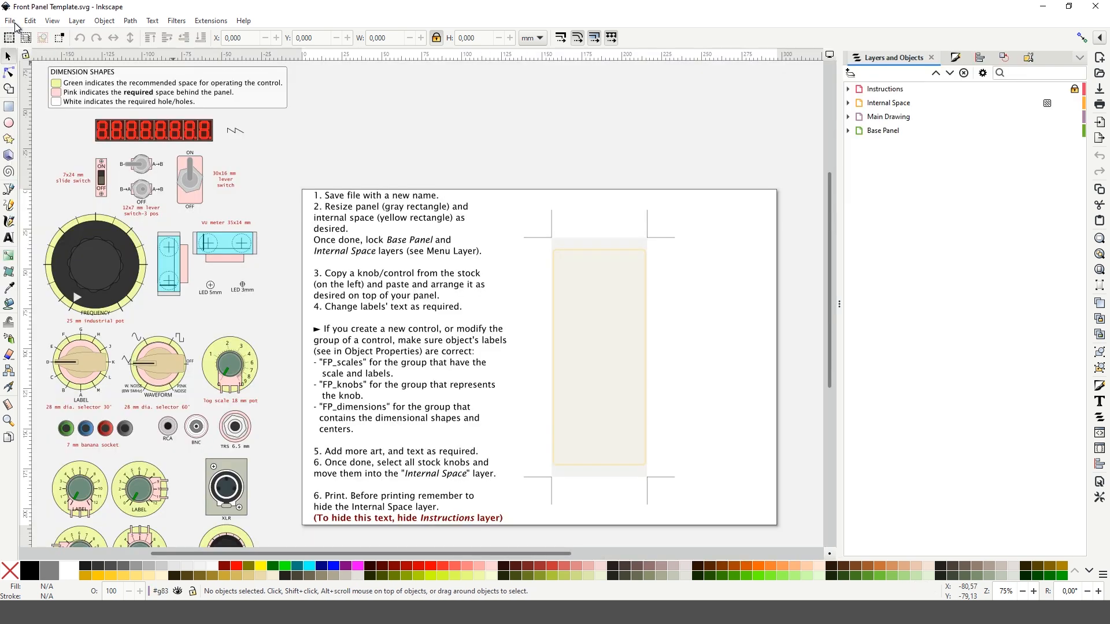
pyautogui.click(11, 20)
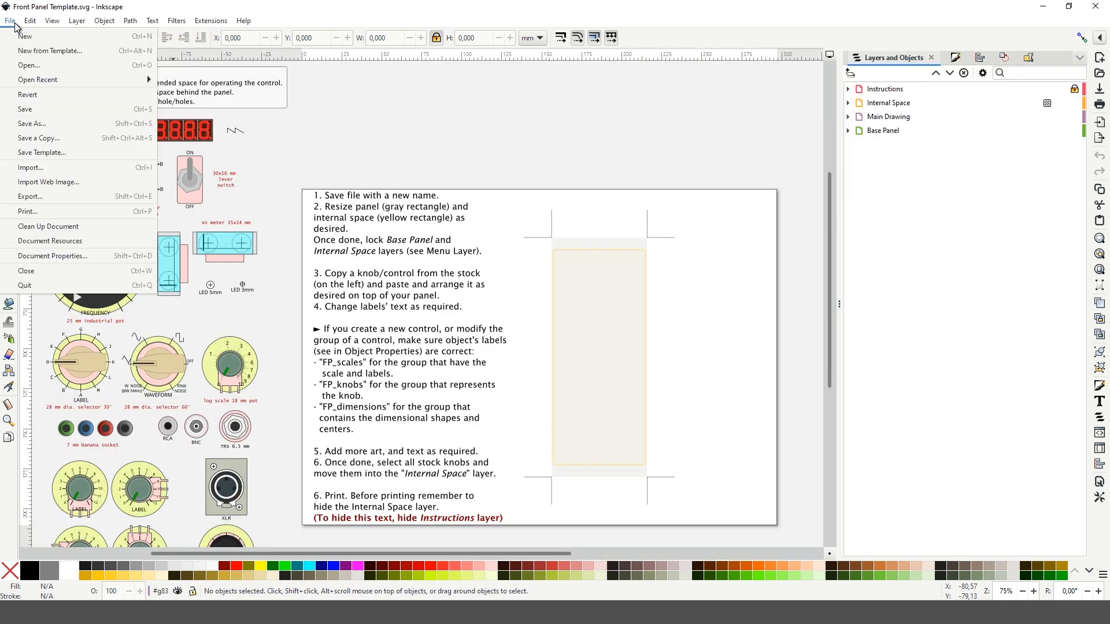
pyautogui.click(43, 124)
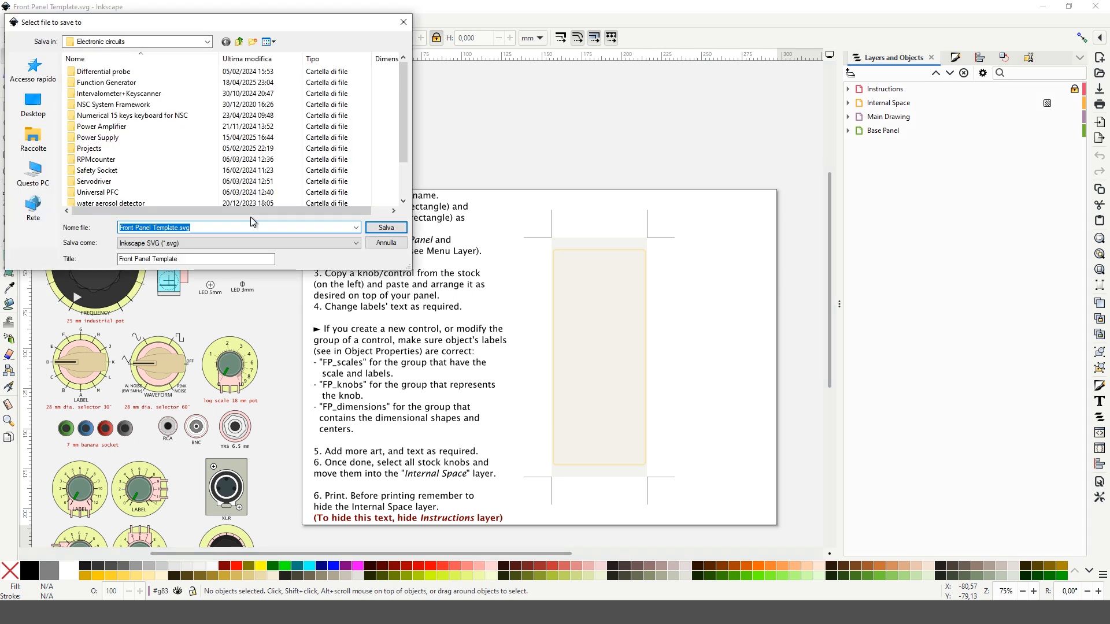
pyautogui.write('Test panel')
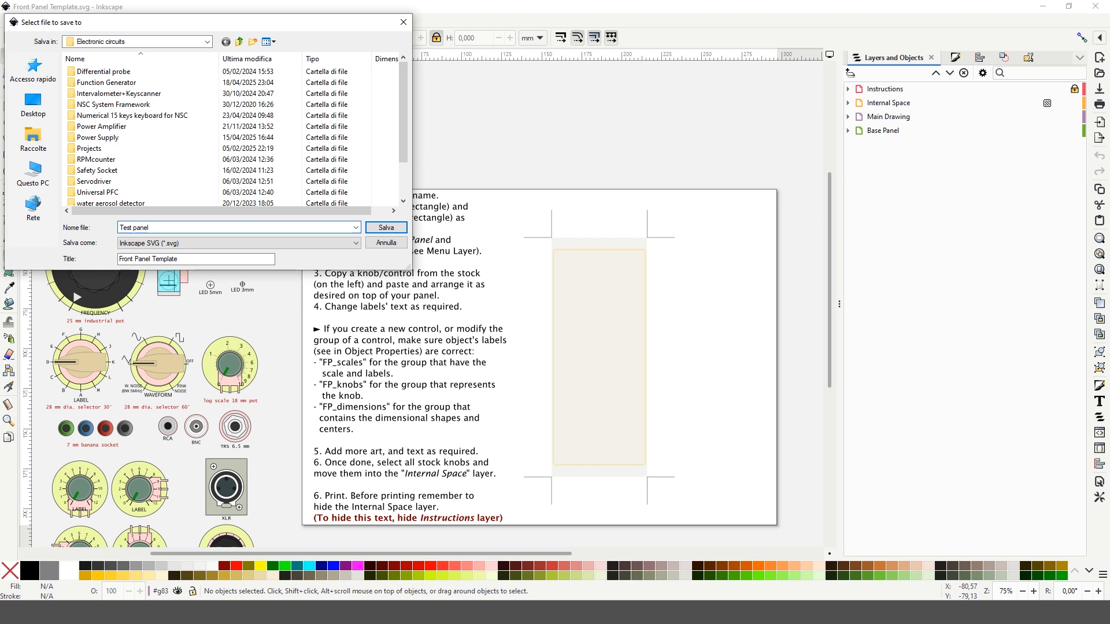
pyautogui.press('Return')
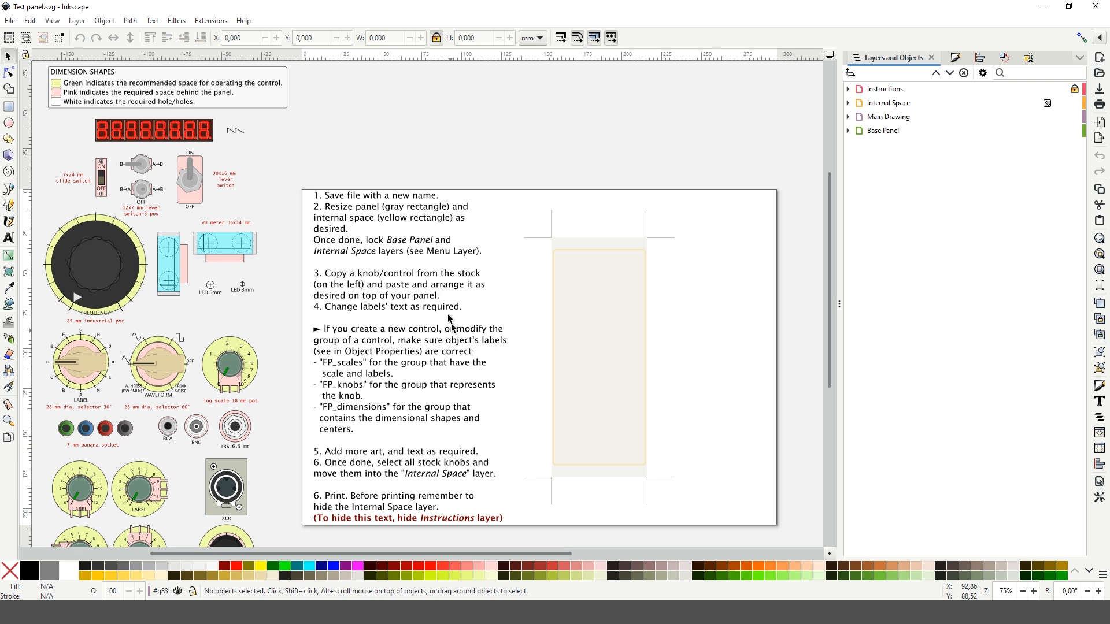
# - Run Toggle Front Panel Features with live preview and try hiding the FP_knobs and FP_dimensions groups
pyautogui.click(211, 20)
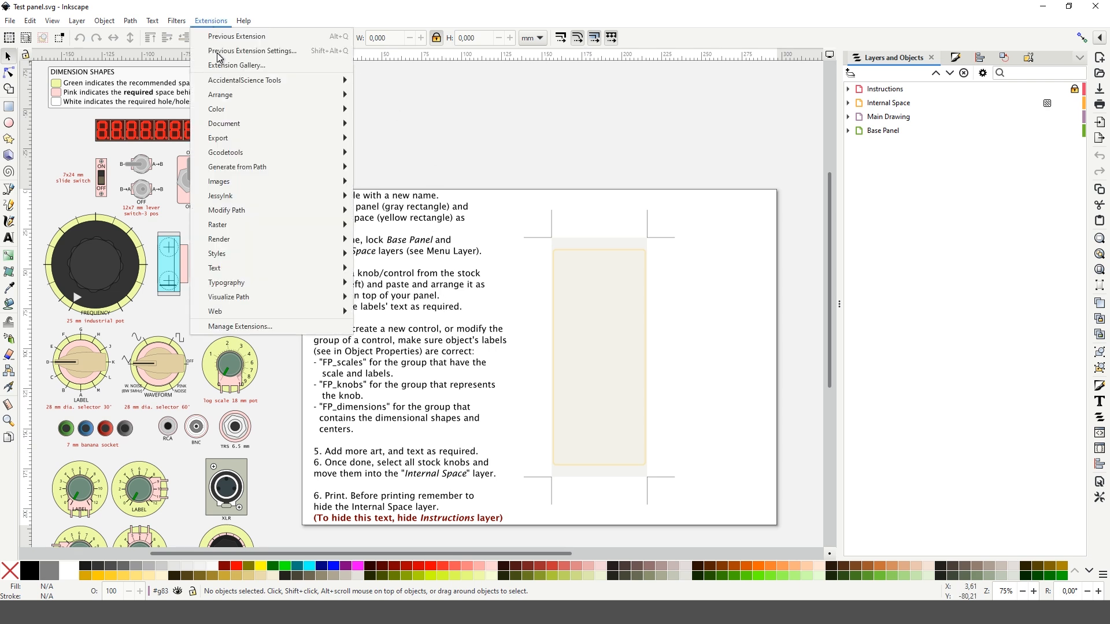
pyautogui.moveTo(220, 86)
pyautogui.click(414, 81)
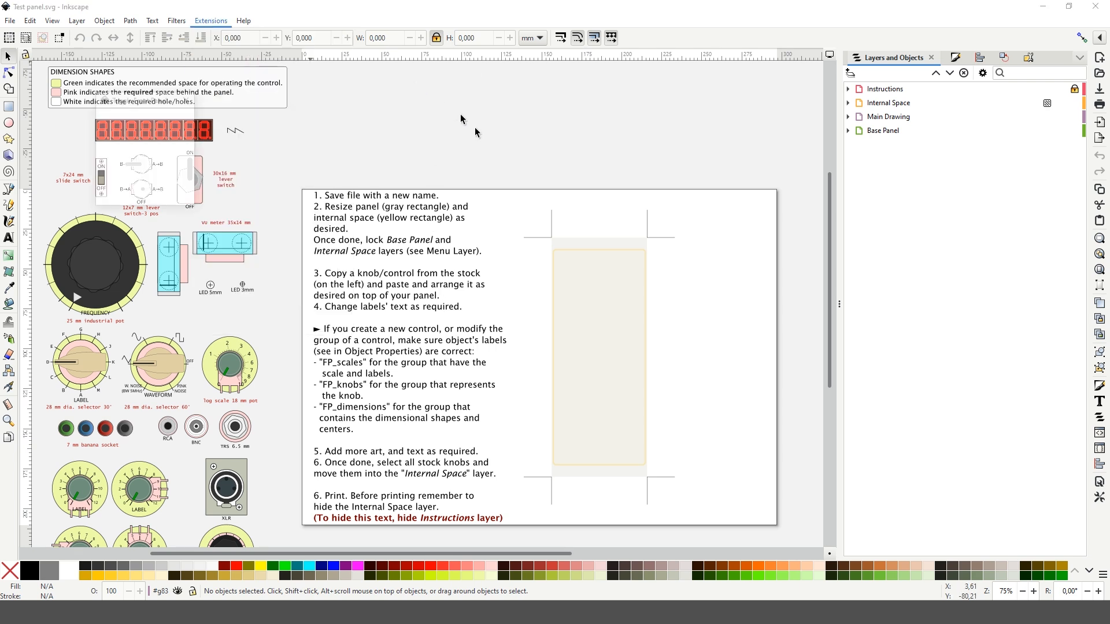
pyautogui.click(166, 197)
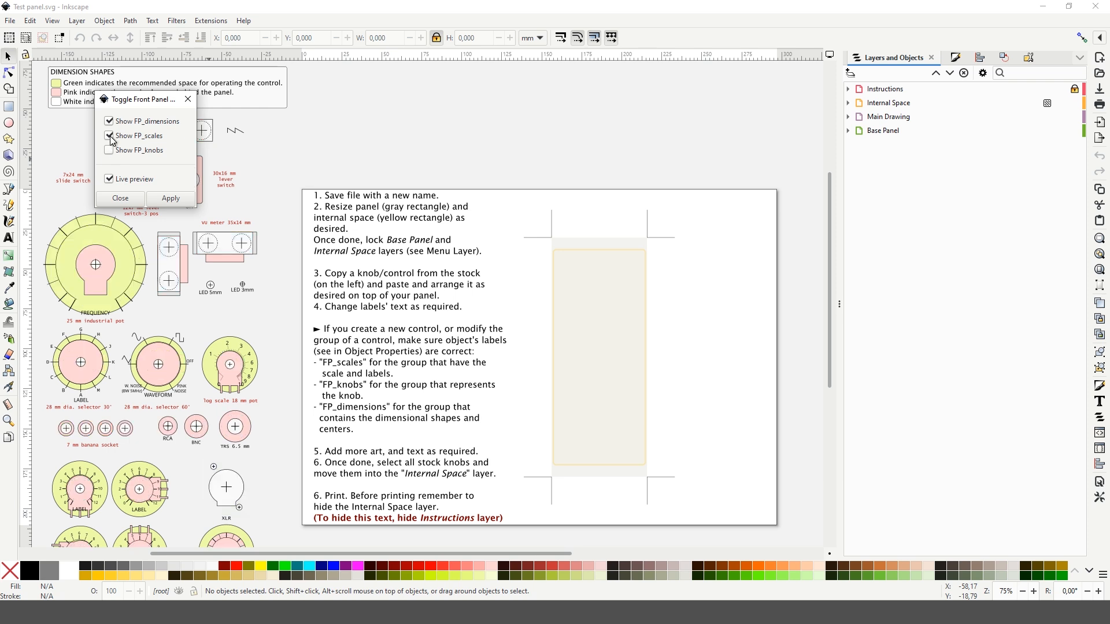
pyautogui.click(111, 122)
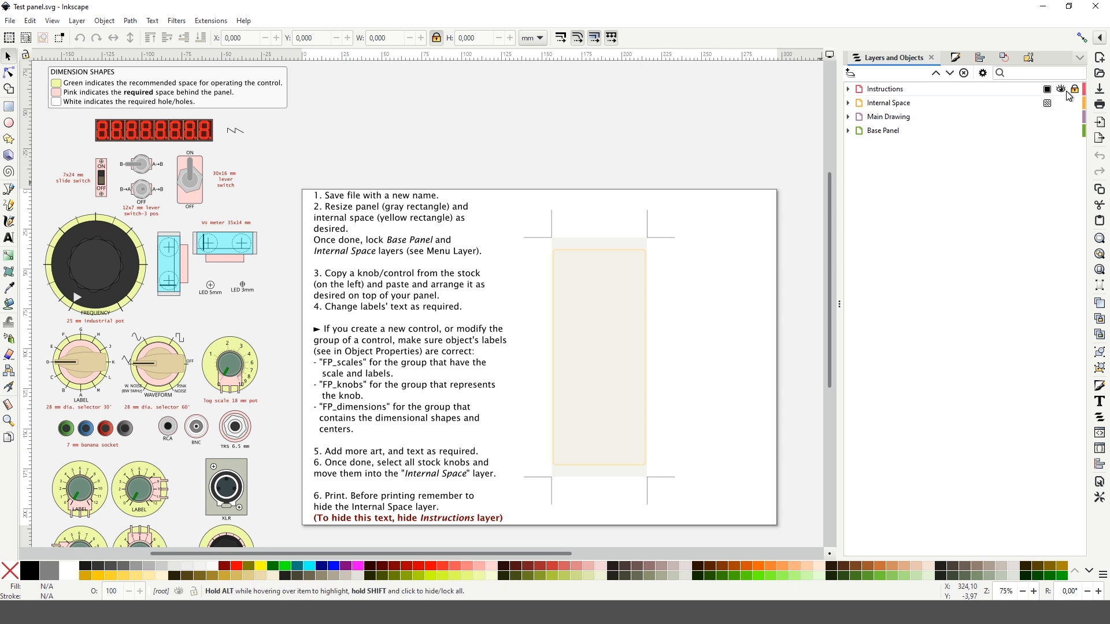
# - Hide the Instructions layer and select the yellow internal space rectangle
pyautogui.click(1061, 89)
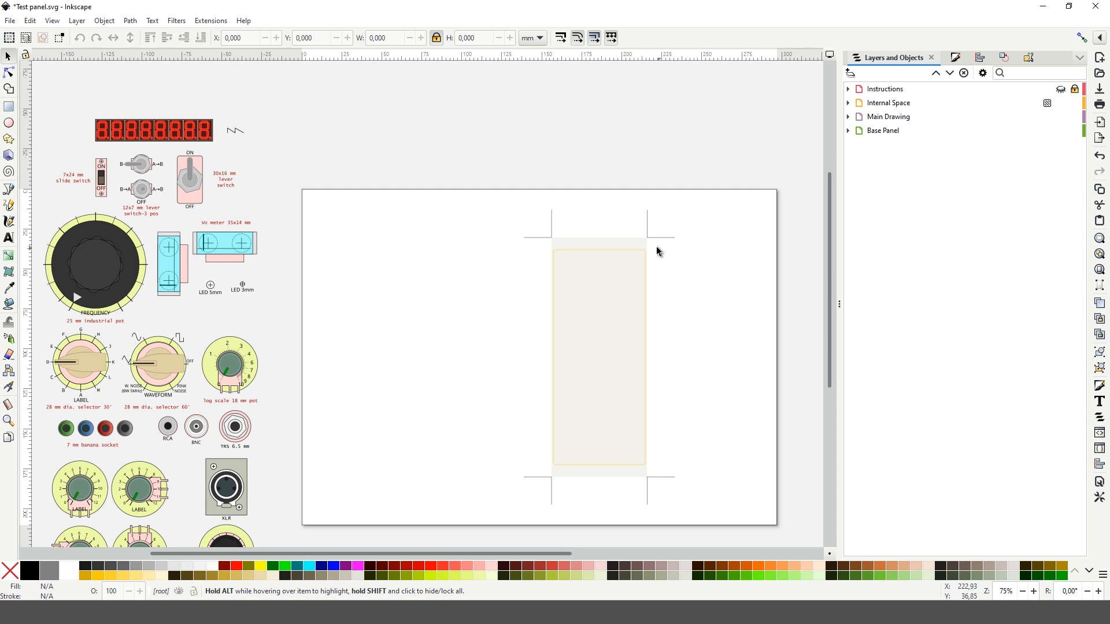
pyautogui.click(603, 380)
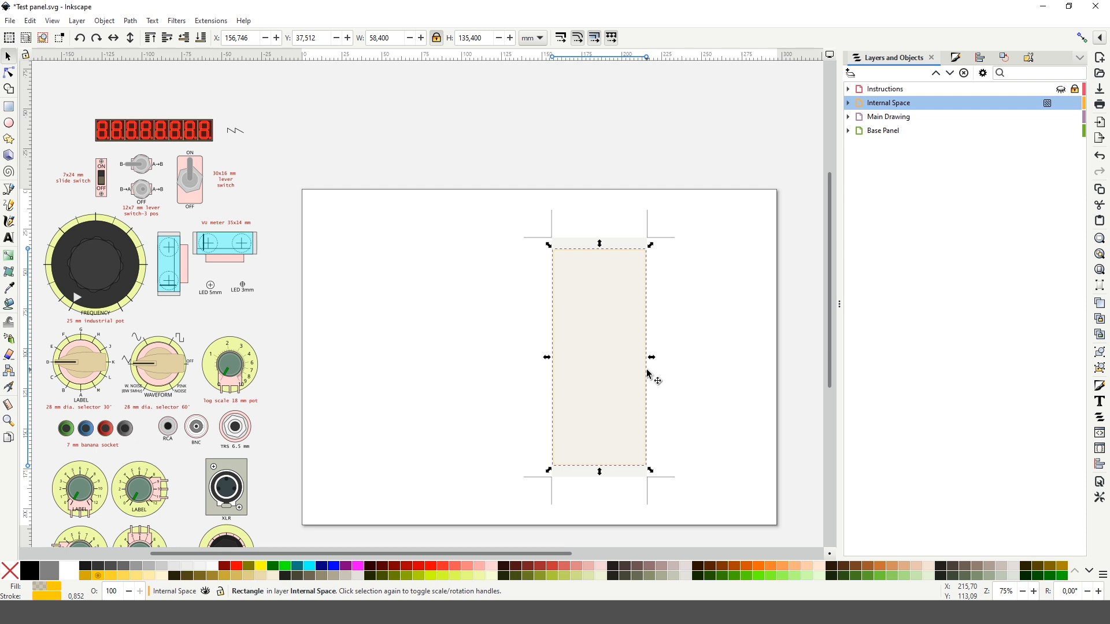
# - Resize the gray base panel rectangle to 70 mm wide and 150 mm high with its proportions unlocked
pyautogui.click(588, 241)
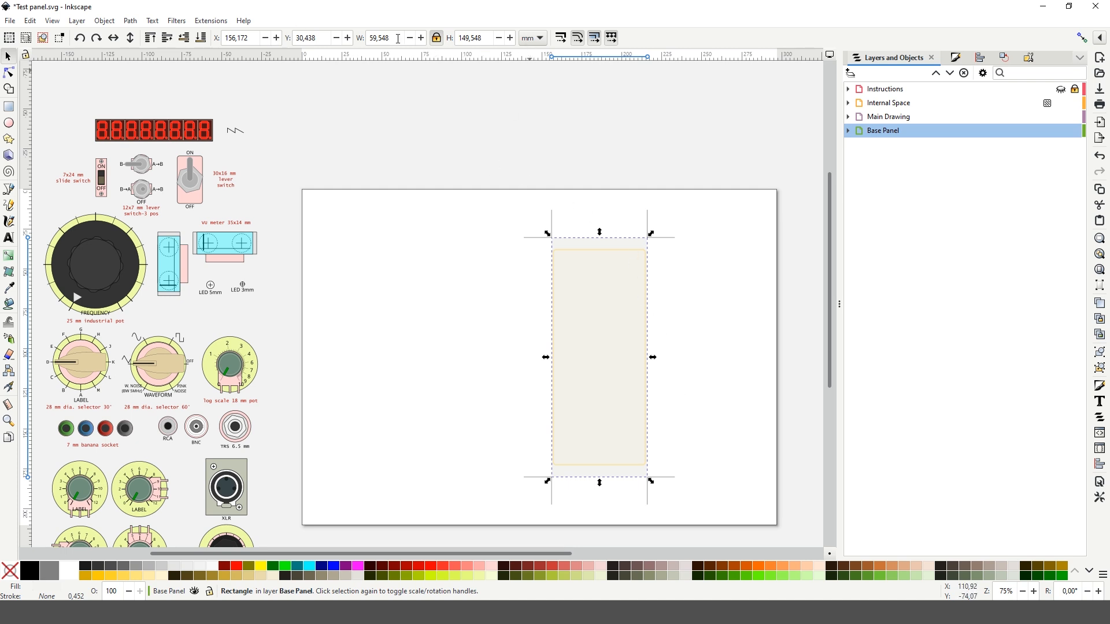
pyautogui.click(436, 38)
pyautogui.write('60')
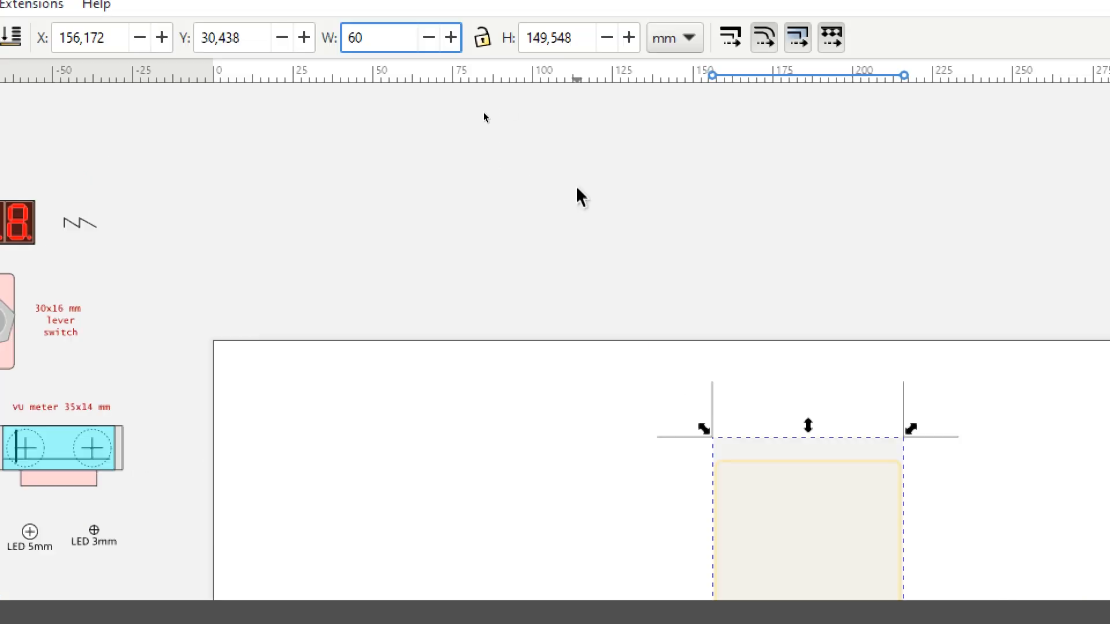
pyautogui.press('BackSpace')
pyautogui.press('BackSpace')
pyautogui.write('70')
pyautogui.press('Return')
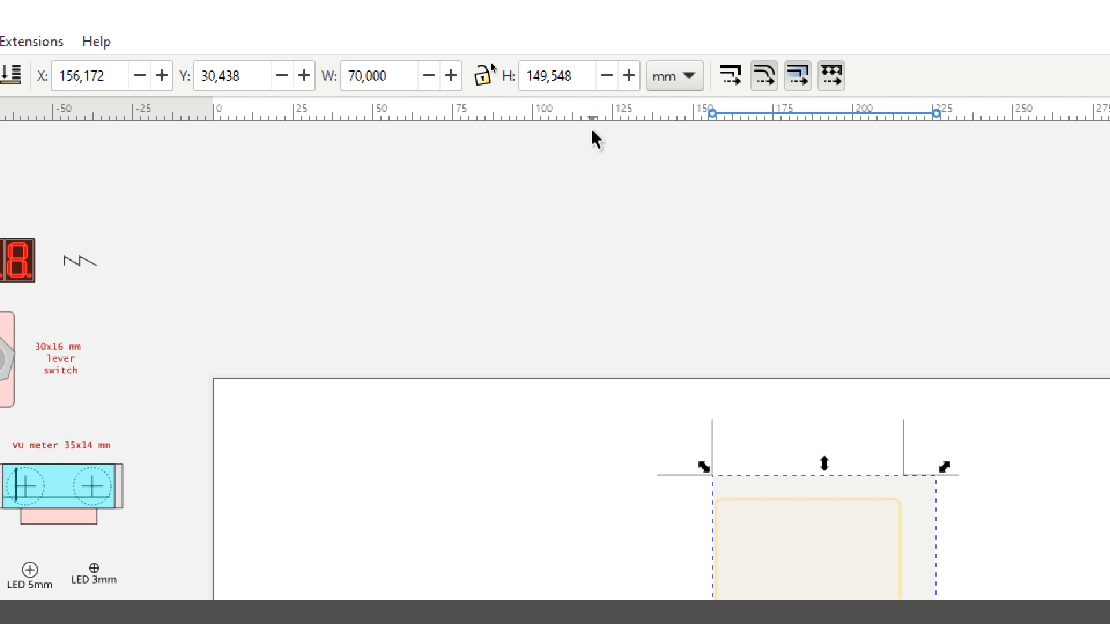
pyautogui.tripleClick(572, 76)
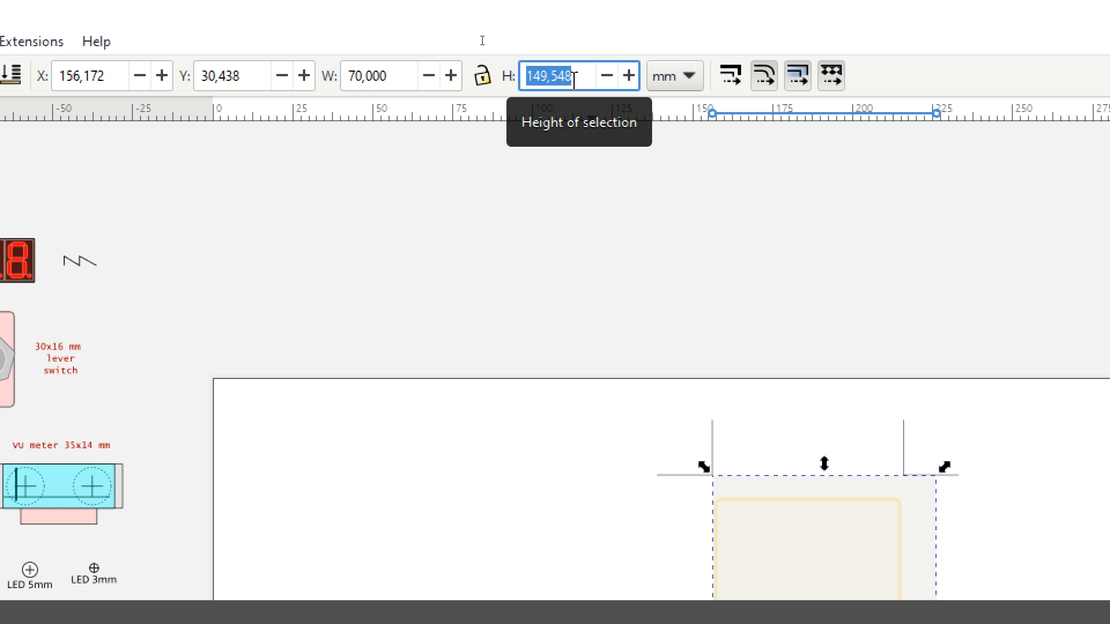
pyautogui.write('150')
pyautogui.press('Return')
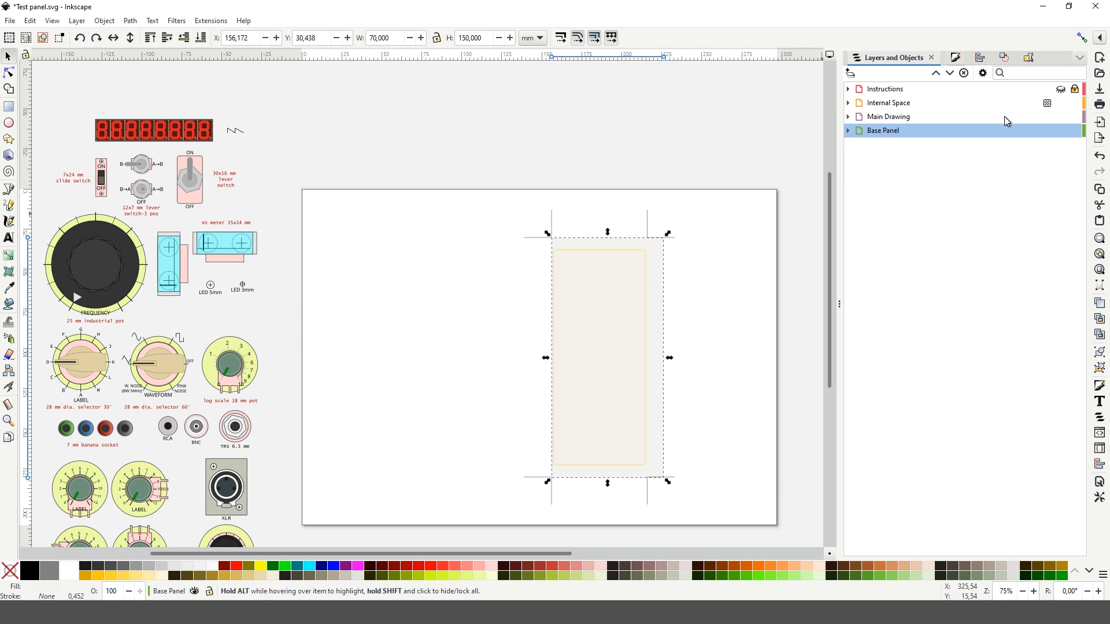
# - Remove the fill paint from the base panel rectangle
pyautogui.hotkey('ctrl', 'shift', 'f')
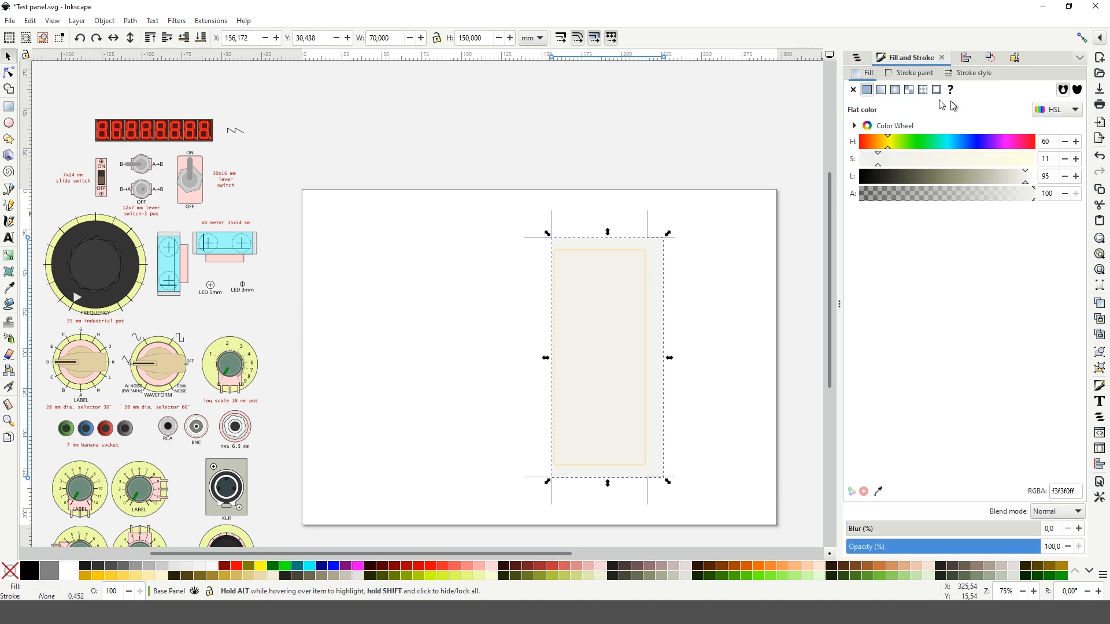
pyautogui.click(854, 90)
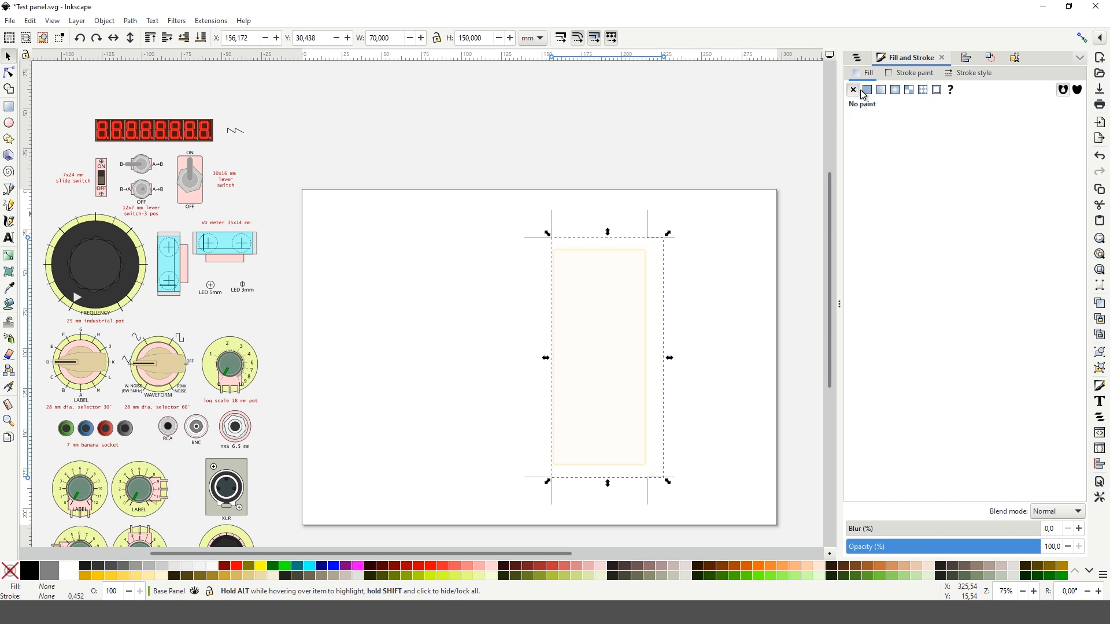
# - Apply a flat color fill to the base panel rectangle and check the display units in the document properties
pyautogui.click(867, 90)
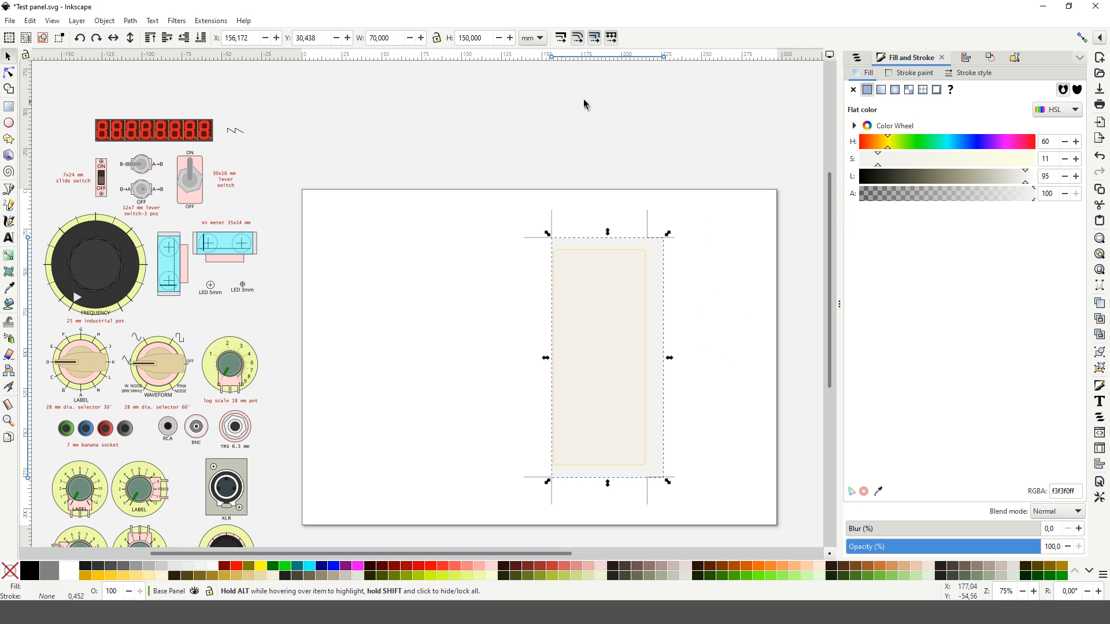
pyautogui.click(1101, 483)
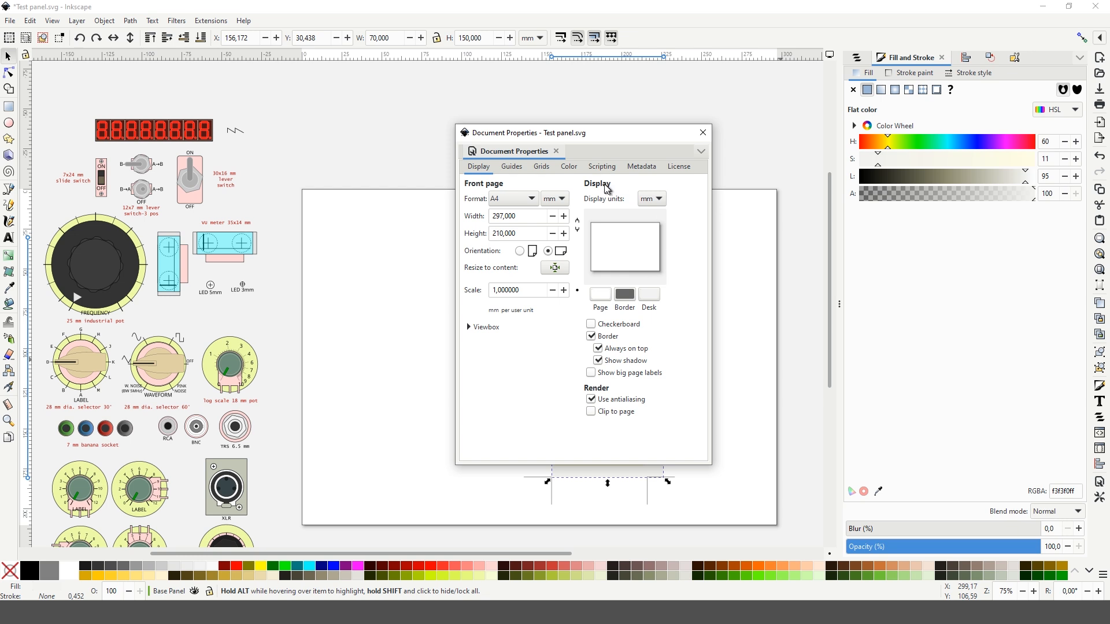
pyautogui.click(652, 199)
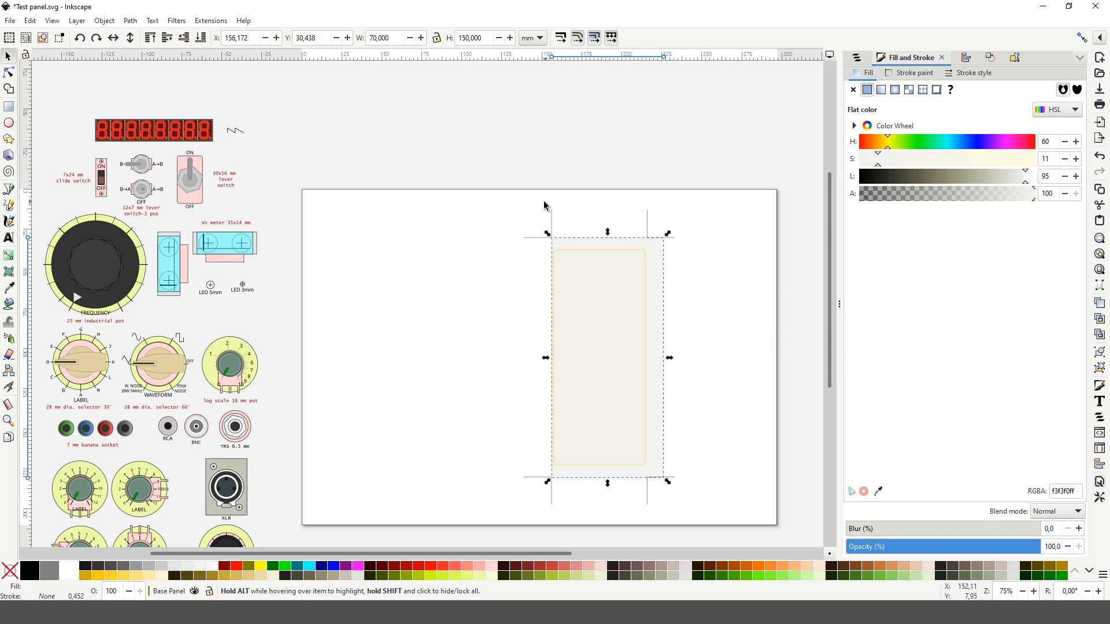
# - Select the two right-hand crop marks plus the base panel, and align the marks' left edges to the panel's right edge
pyautogui.moveTo(629, 205)
pyautogui.mouseDown()
pyautogui.moveTo(703, 248)
pyautogui.moveTo(691, 530)
pyautogui.moveTo(702, 503)
pyautogui.moveTo(760, 490)
pyautogui.mouseUp()
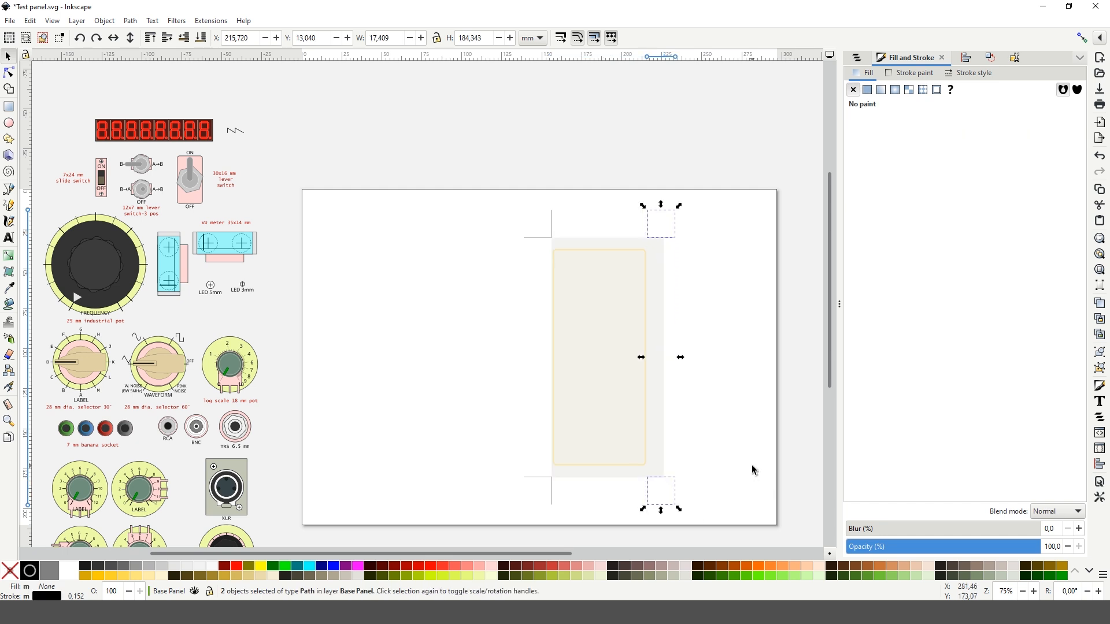
pyautogui.keyDown('shift'); pyautogui.click(657, 255); pyautogui.keyUp('shift')
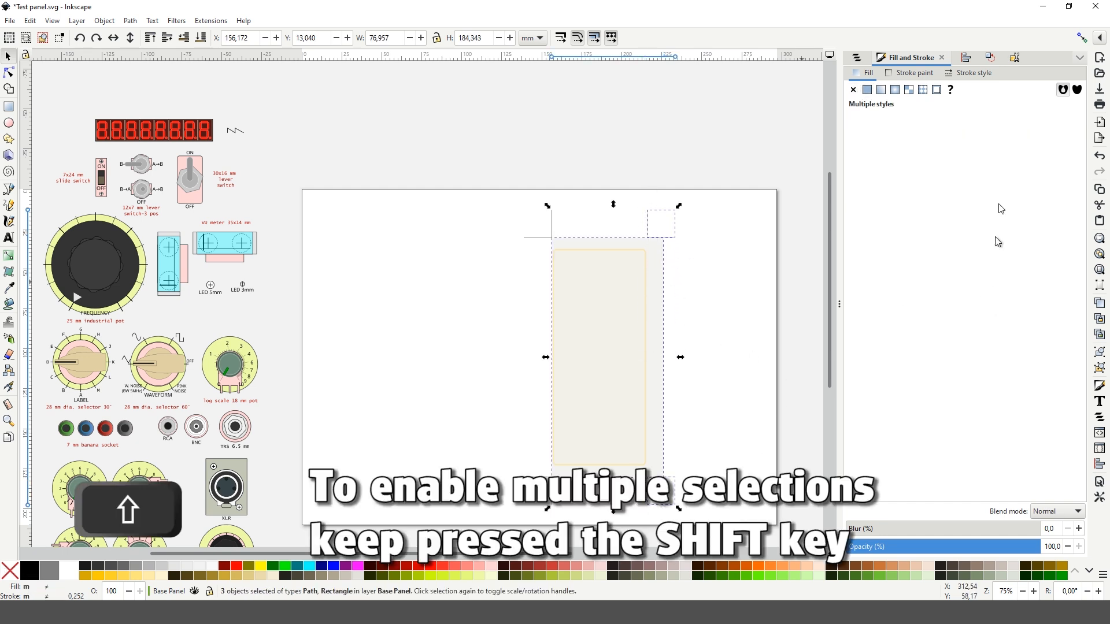
pyautogui.click(968, 58)
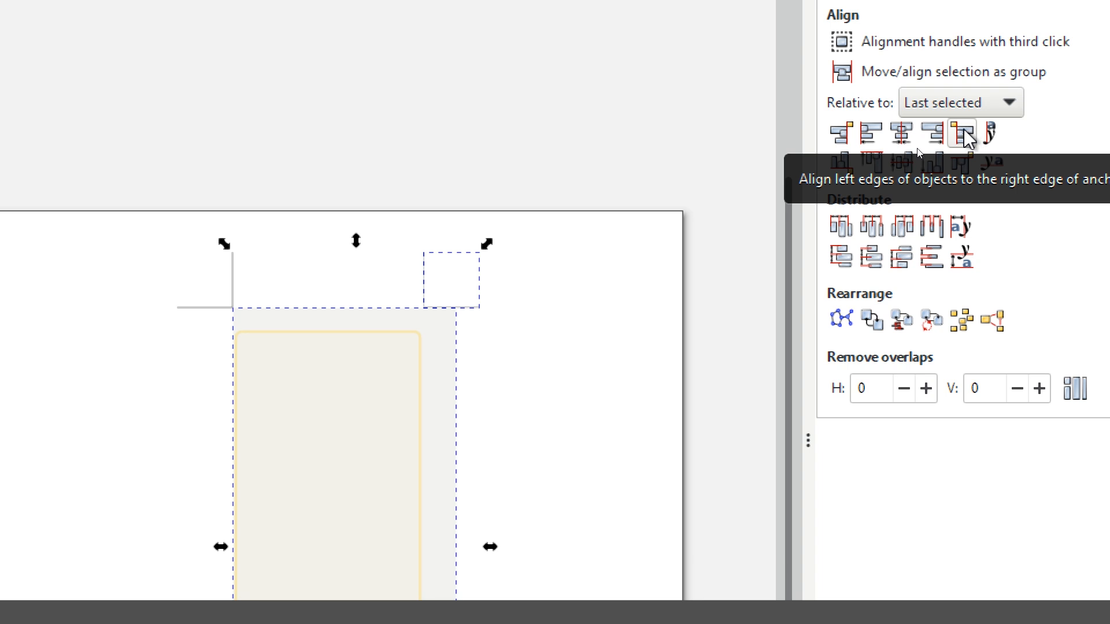
pyautogui.click(964, 136)
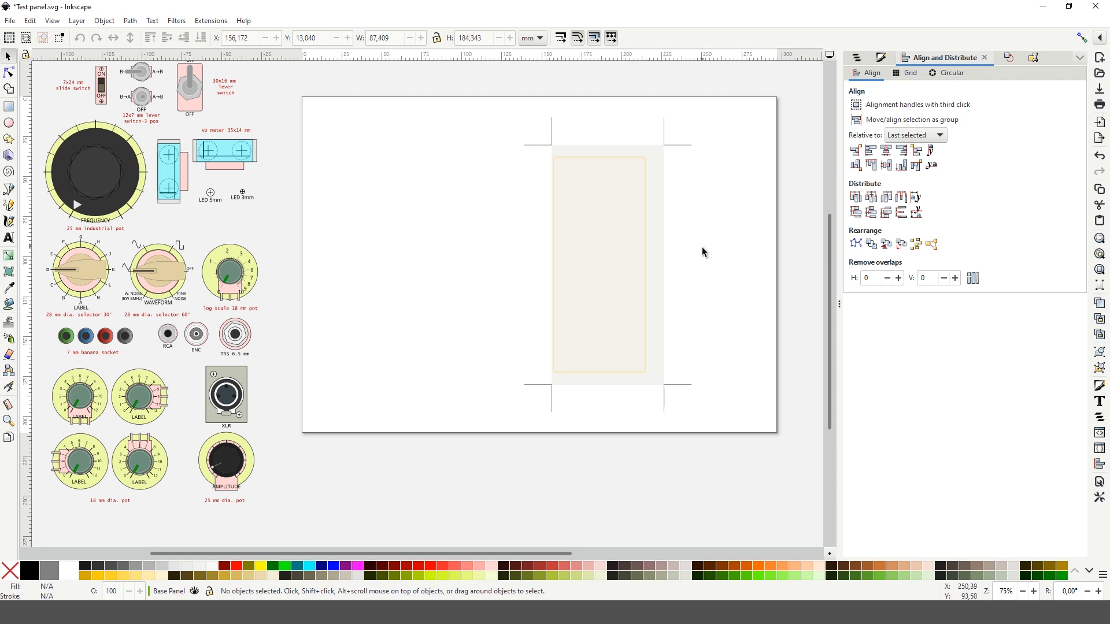
# - Widen the yellow internal space rectangle, keeping it slightly narrower than the base panel
pyautogui.click(641, 194)
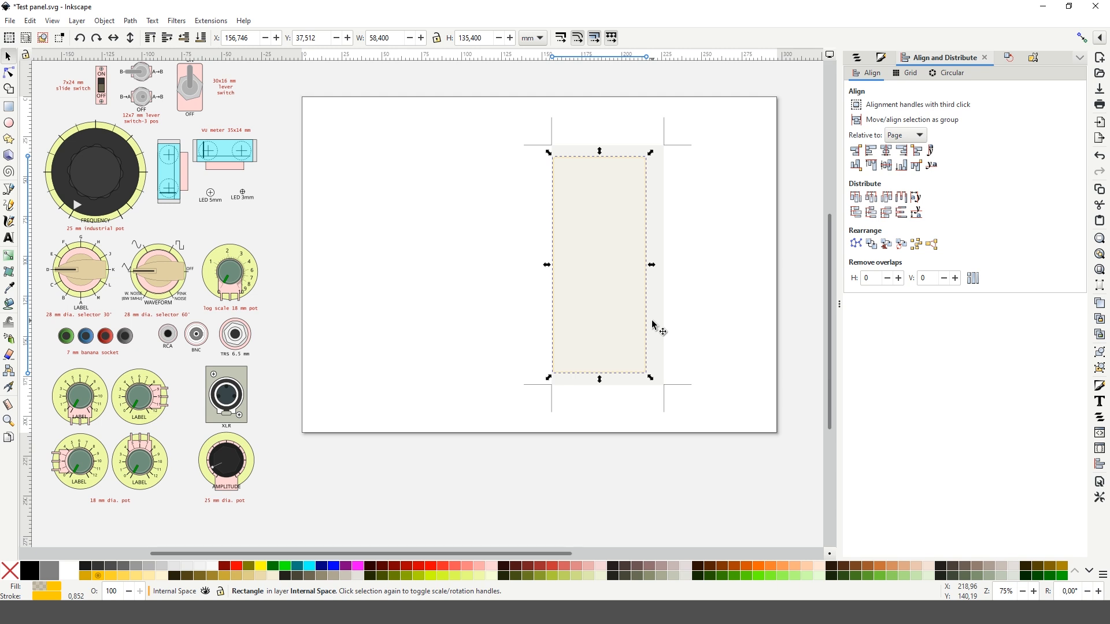
pyautogui.click(392, 37)
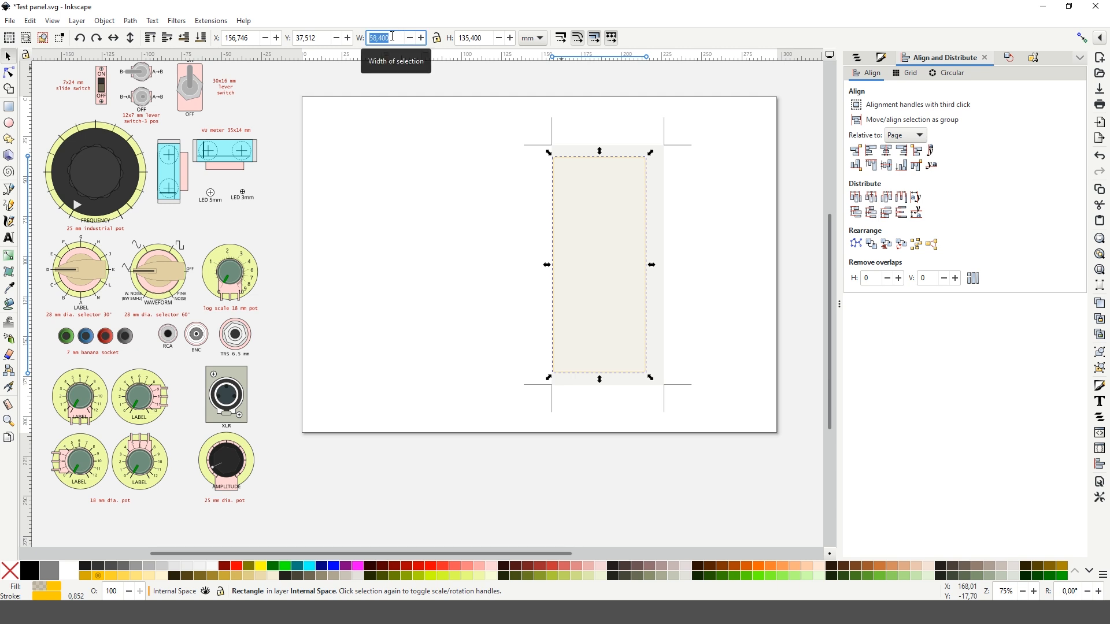
pyautogui.write('6')
pyautogui.press('Return')
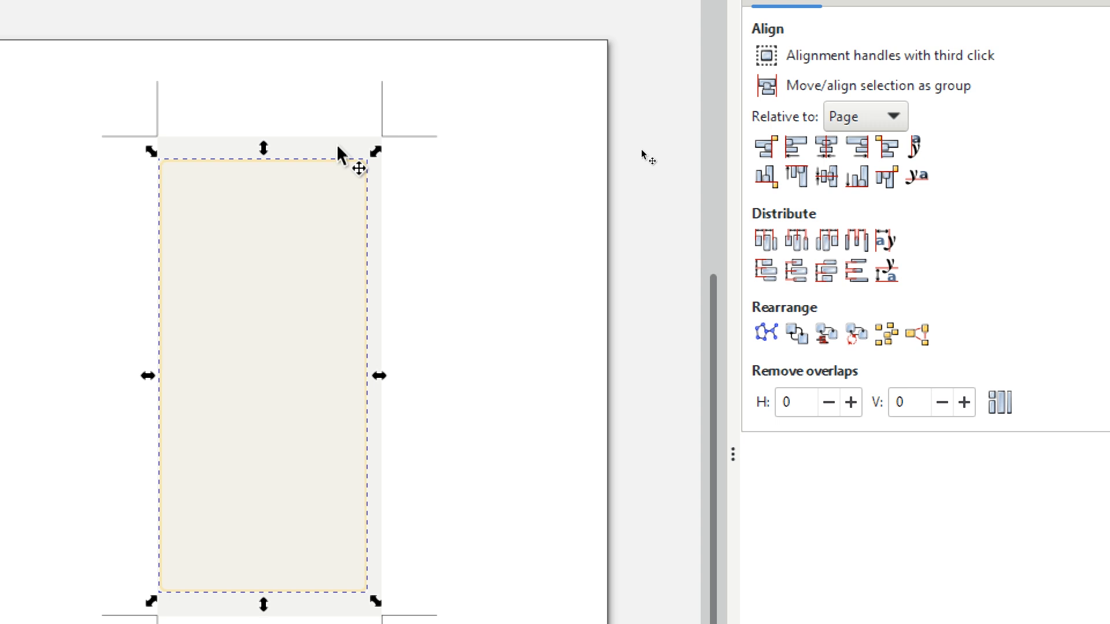
# - Center the internal space rectangle on the base panel along both axes, relative to the last selected object
pyautogui.press('shift')
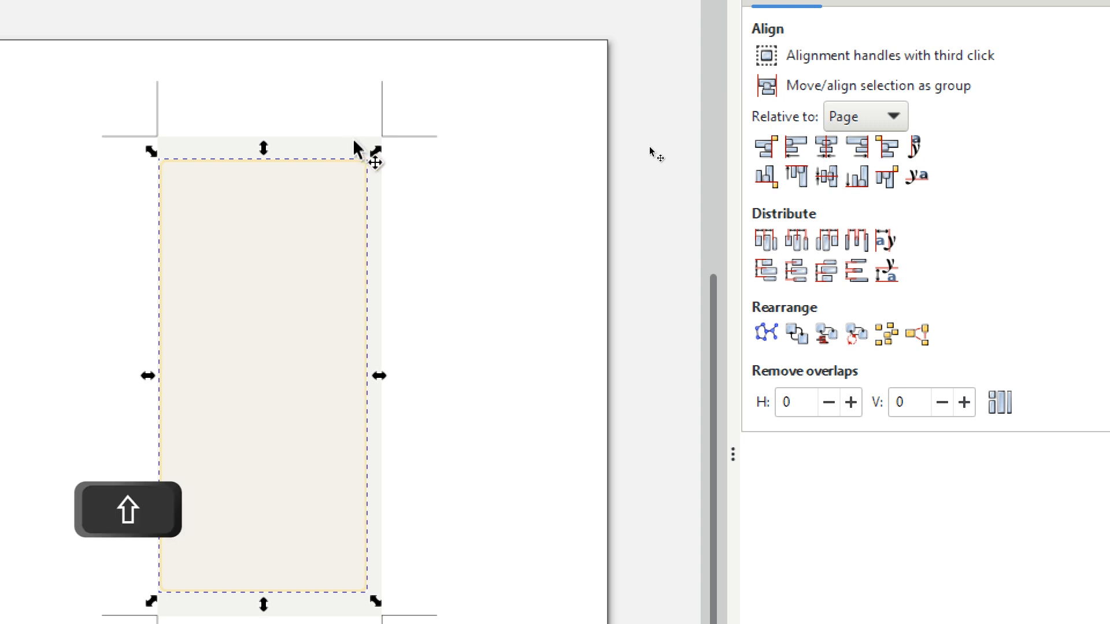
pyautogui.keyDown('shift'); pyautogui.click(354, 149); pyautogui.keyUp('shift')
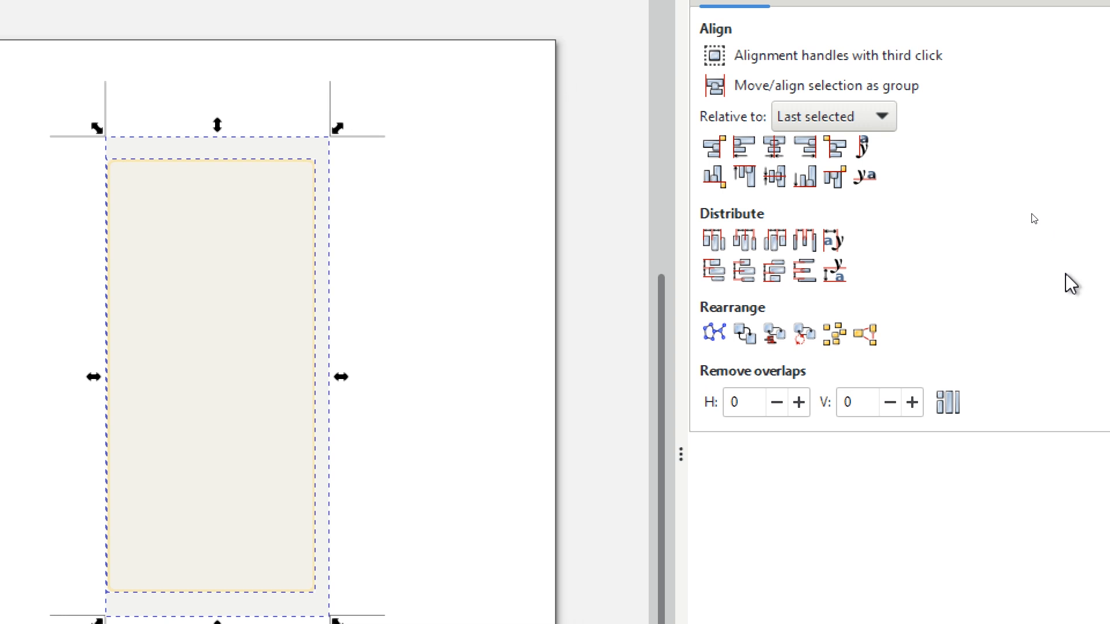
pyautogui.click(886, 121)
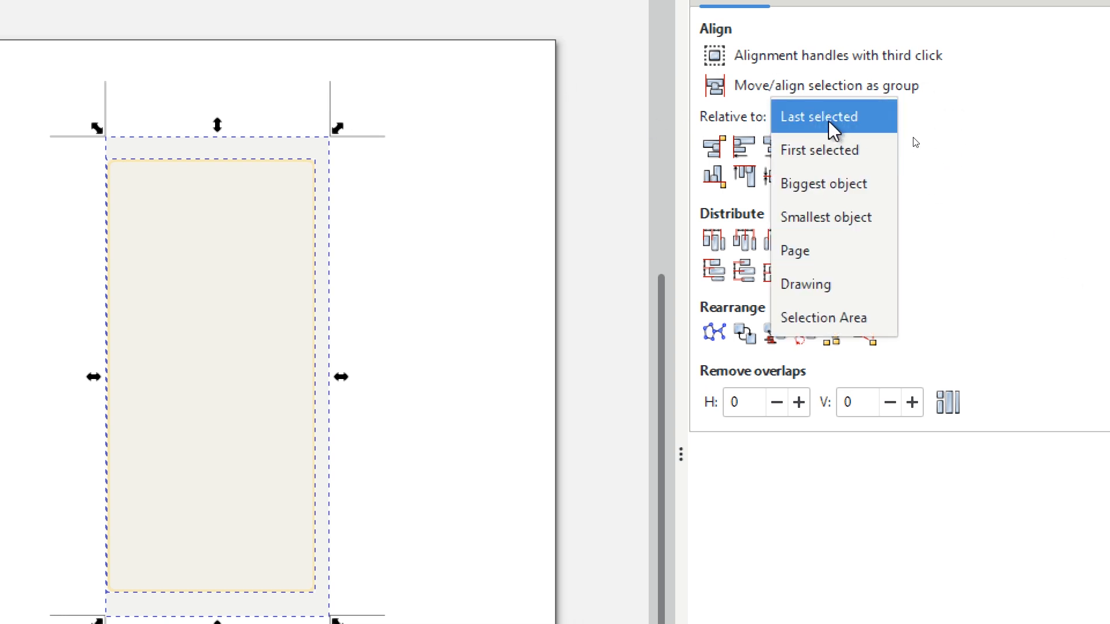
pyautogui.click(852, 125)
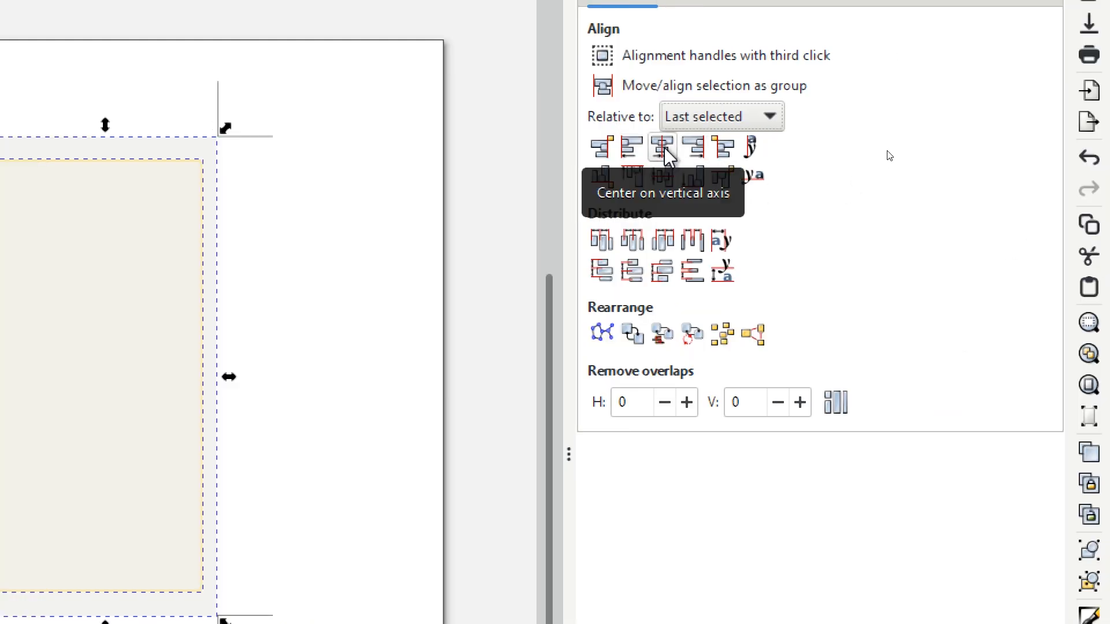
pyautogui.click(664, 149)
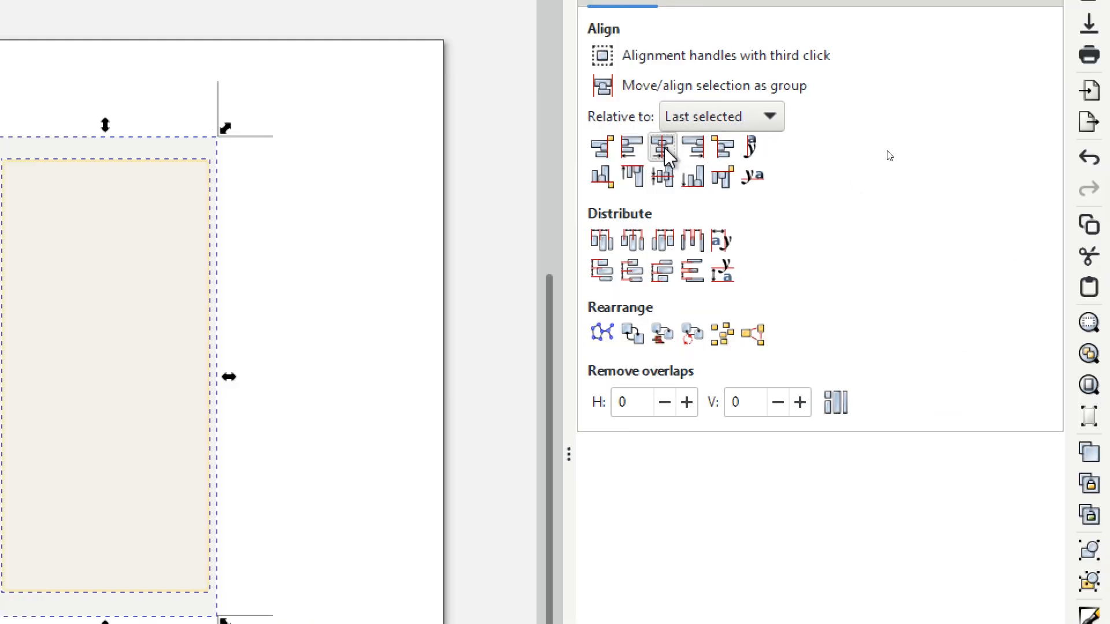
pyautogui.click(663, 180)
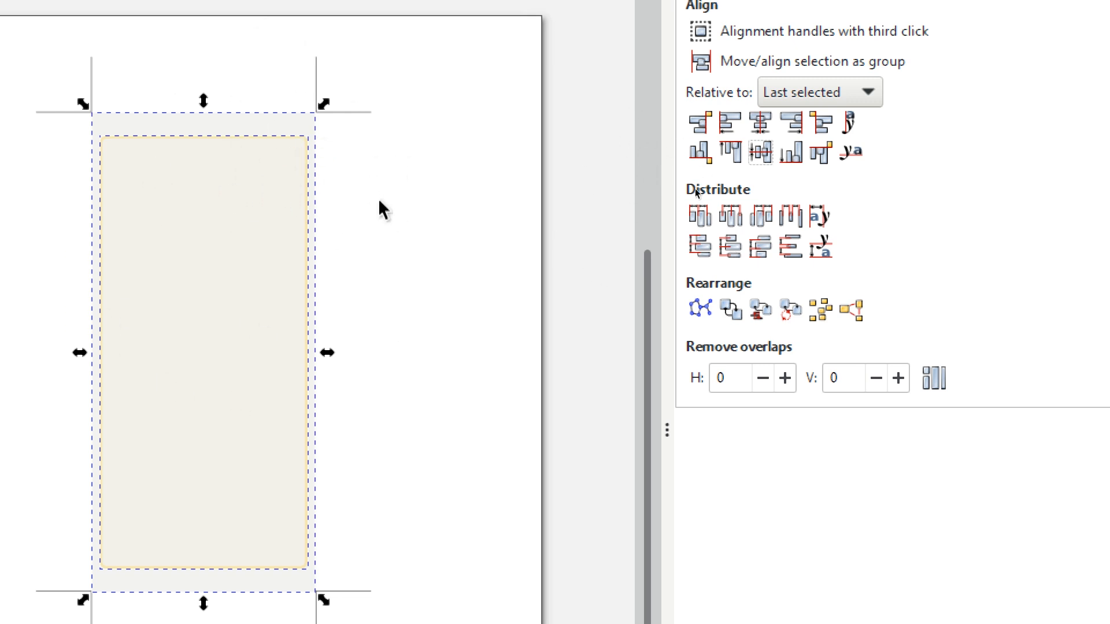
pyautogui.click(387, 217)
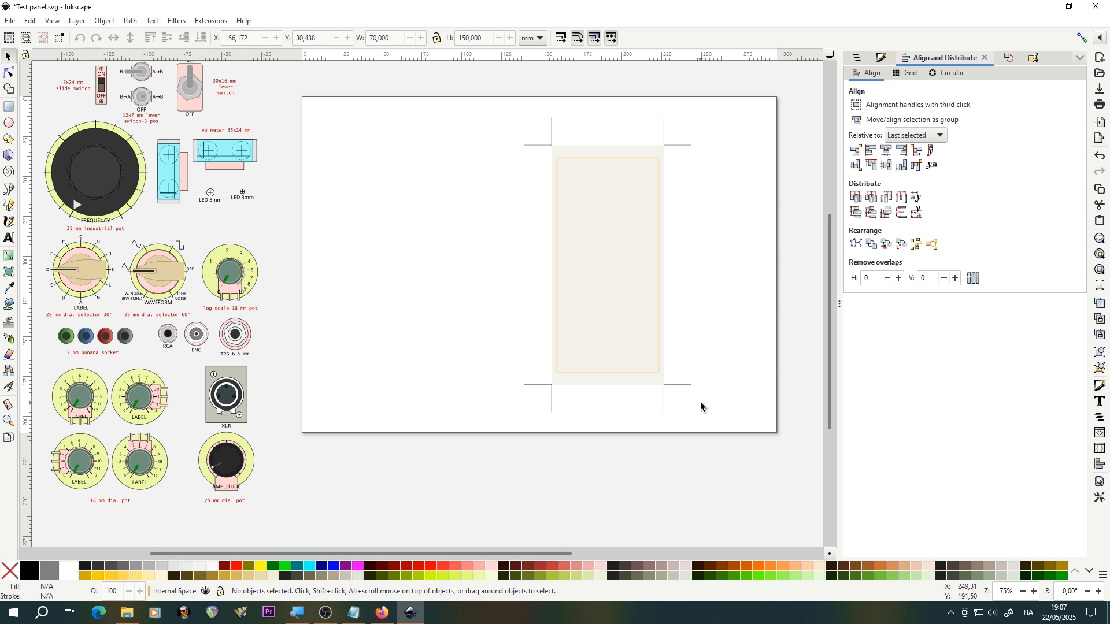
# - Lock the Internal Space and Base Panel layers
pyautogui.click(862, 58)
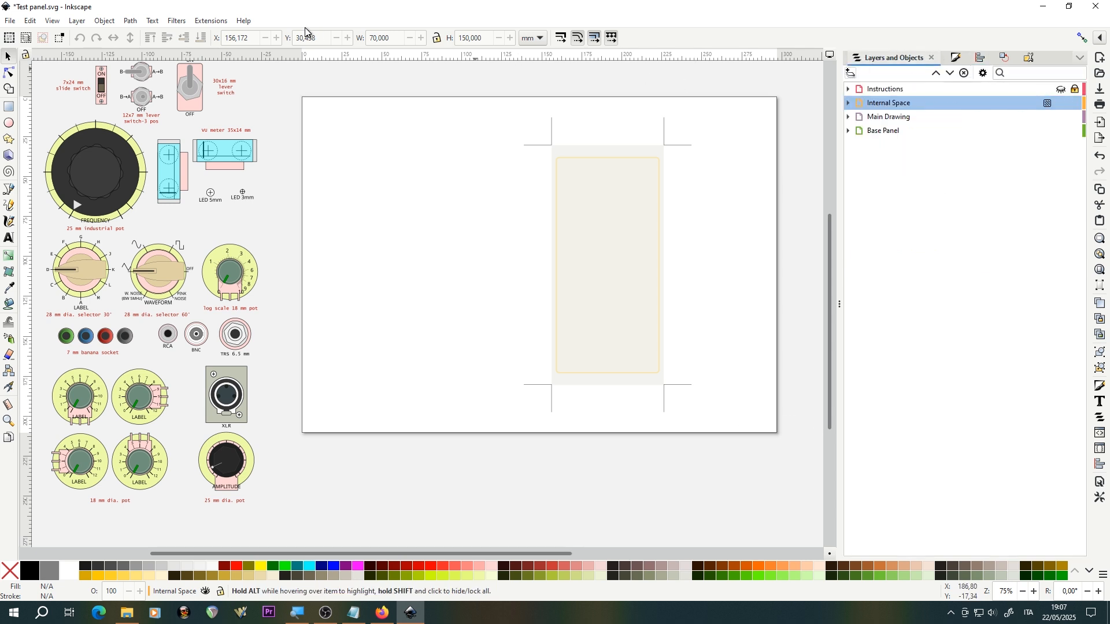
pyautogui.click(76, 20)
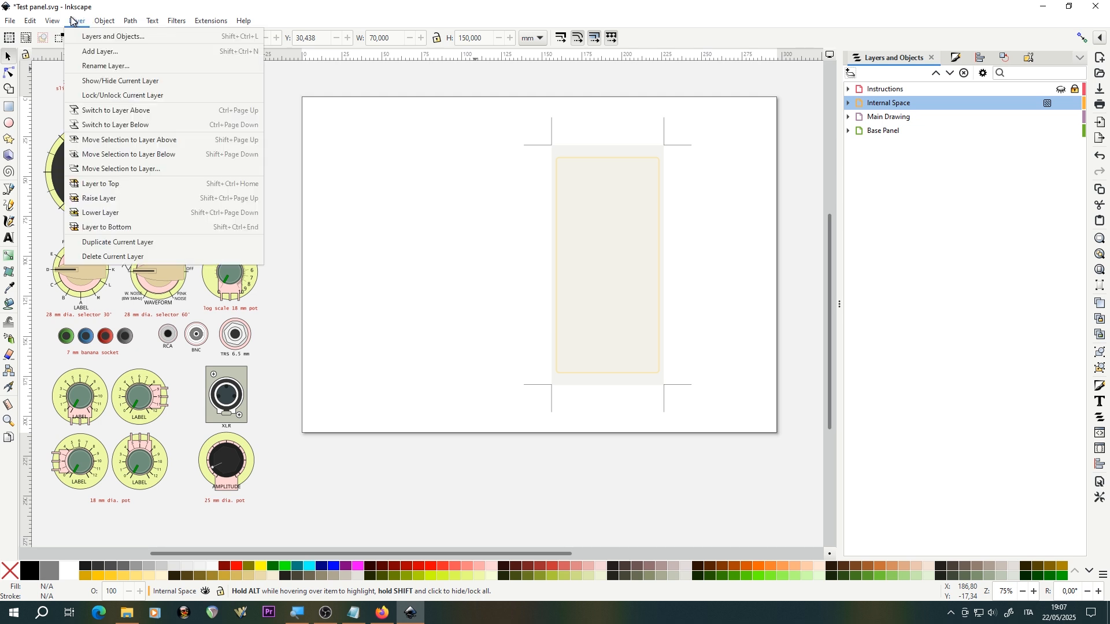
pyautogui.click(99, 38)
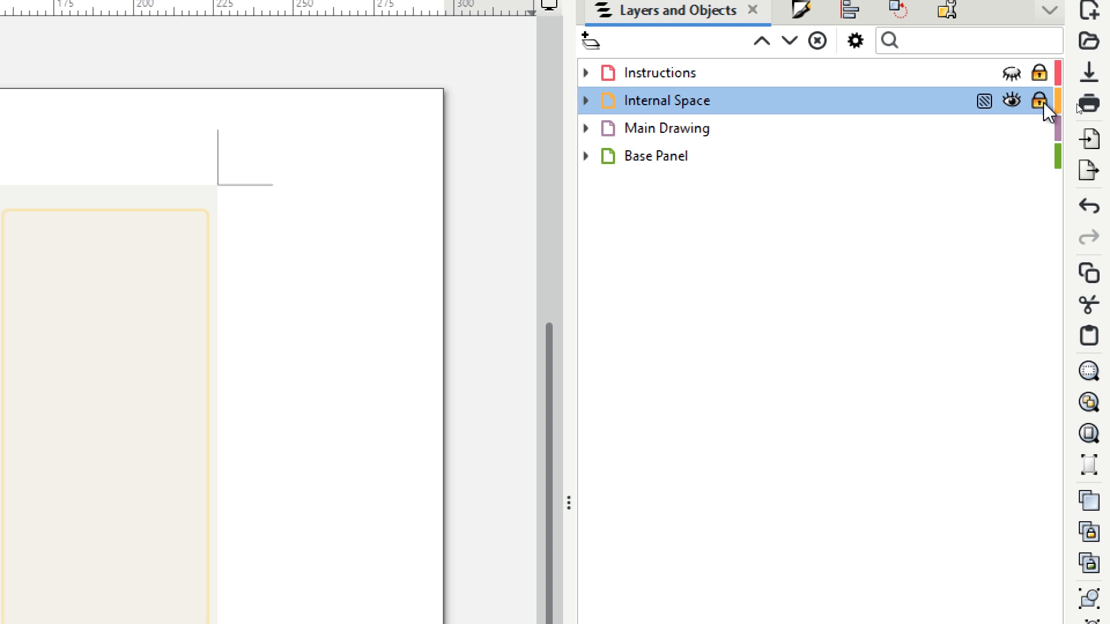
pyautogui.click(1040, 157)
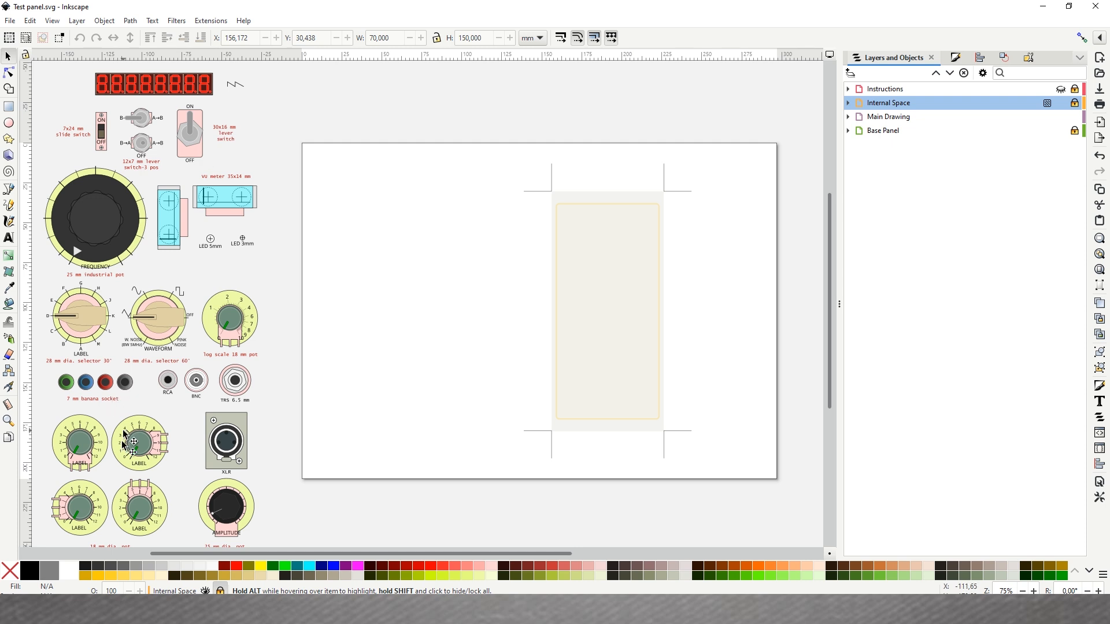
# - Copy the 18 mm pot with downward-facing terminals from the component library and place it in the panel's upper-left corner
pyautogui.click(98, 451)
pyautogui.press('ctrl')
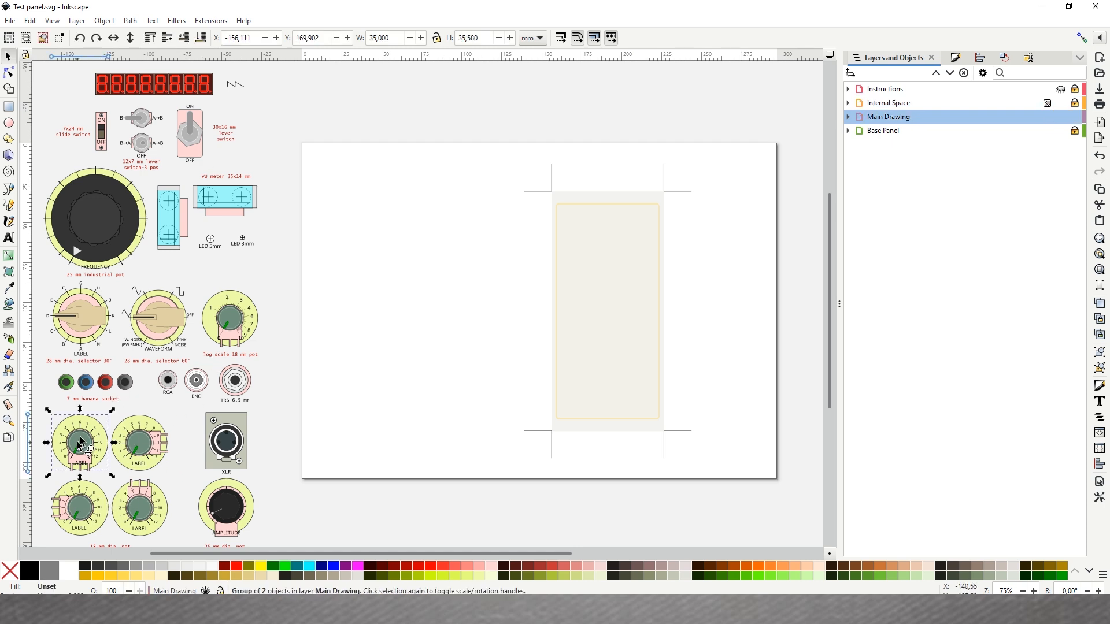
pyautogui.hotkey('ctrl', 'c')
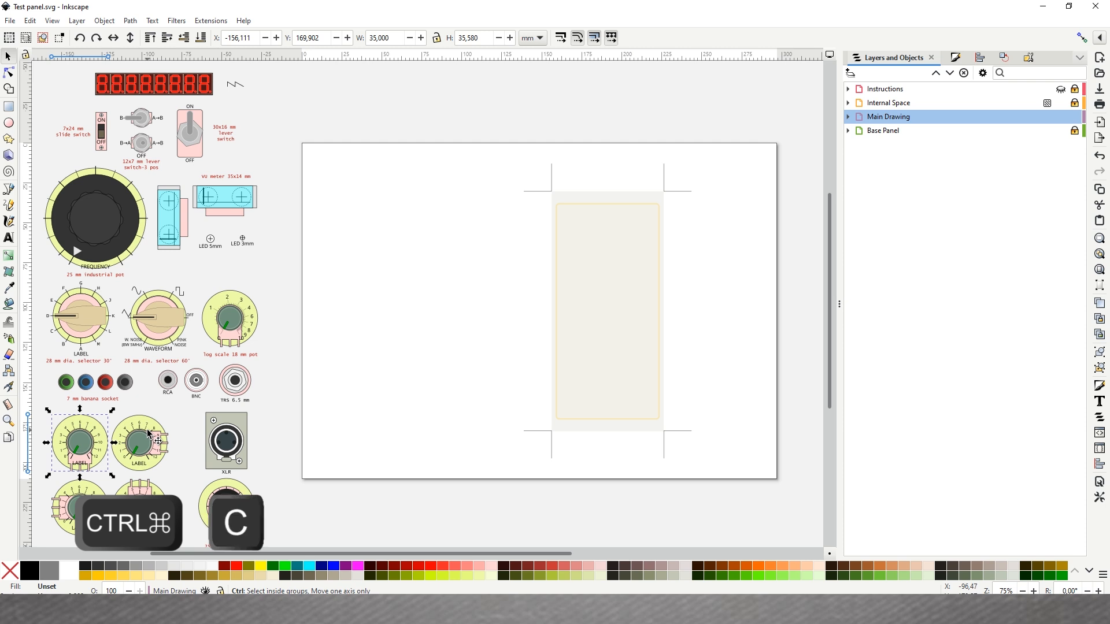
pyautogui.click(517, 315)
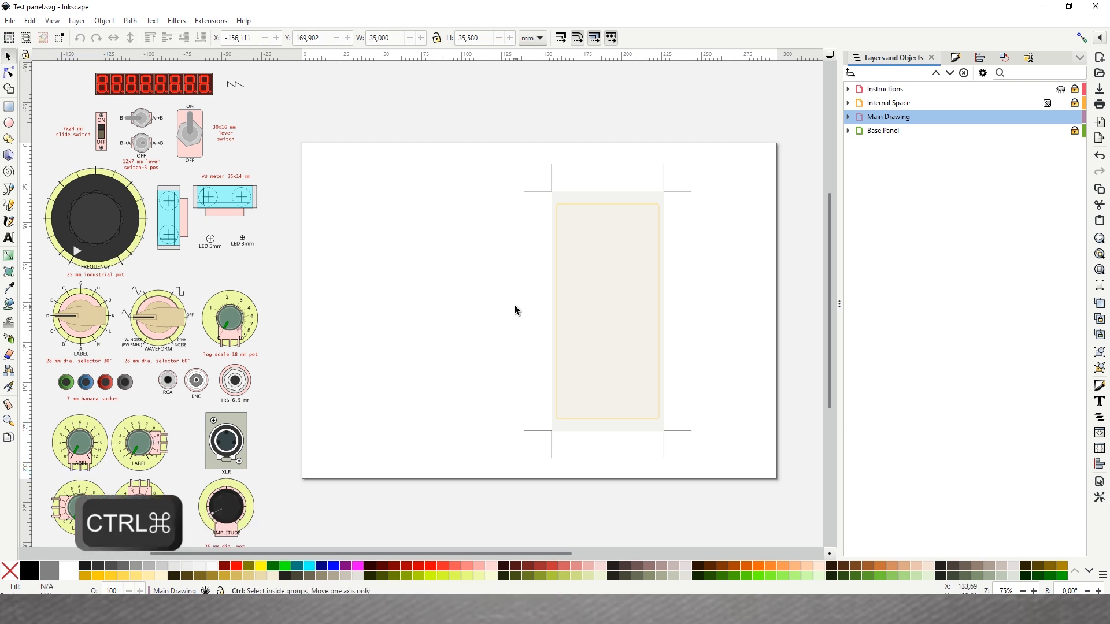
pyautogui.hotkey('ctrl', 'v')
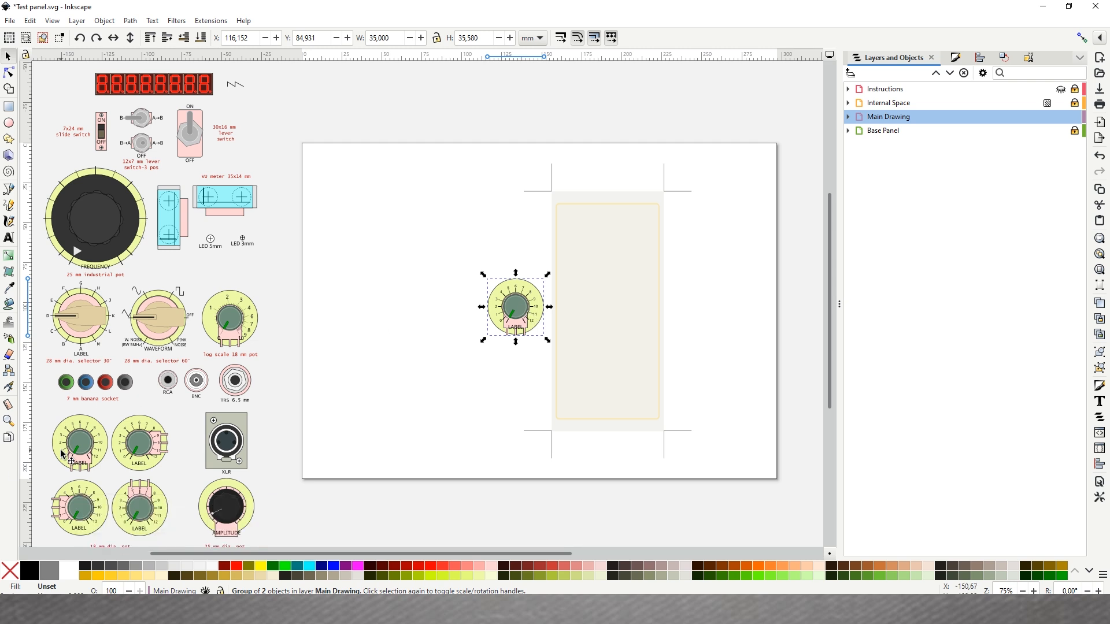
pyautogui.moveTo(520, 310); pyautogui.dragTo(581, 230)
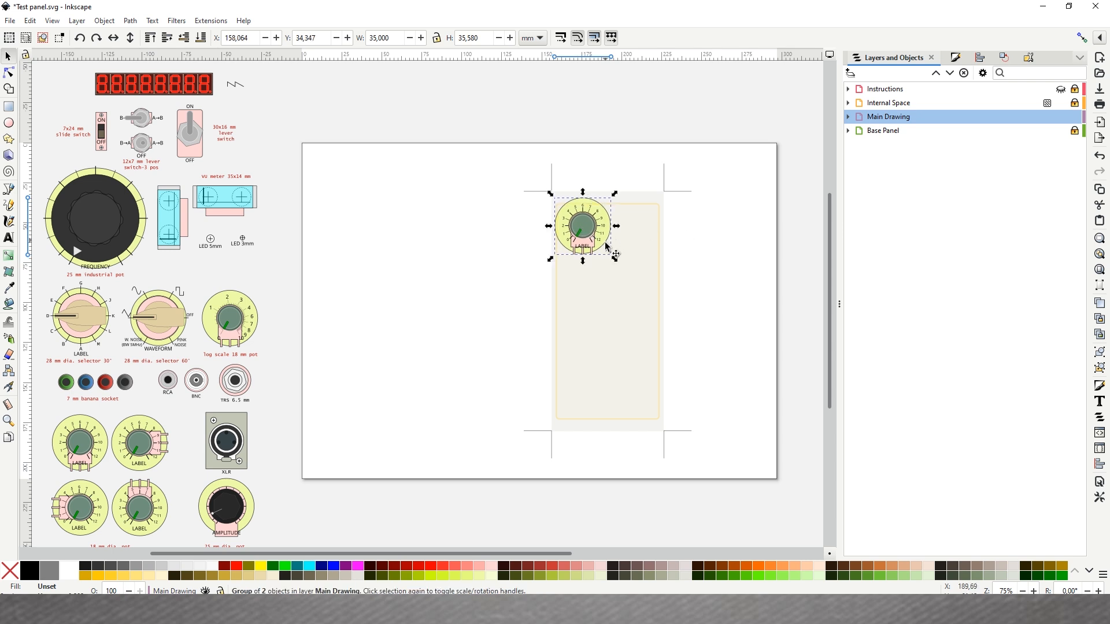
# - Change the placed pot's LABEL text to TONE
pyautogui.scroll(3, 614, 249)
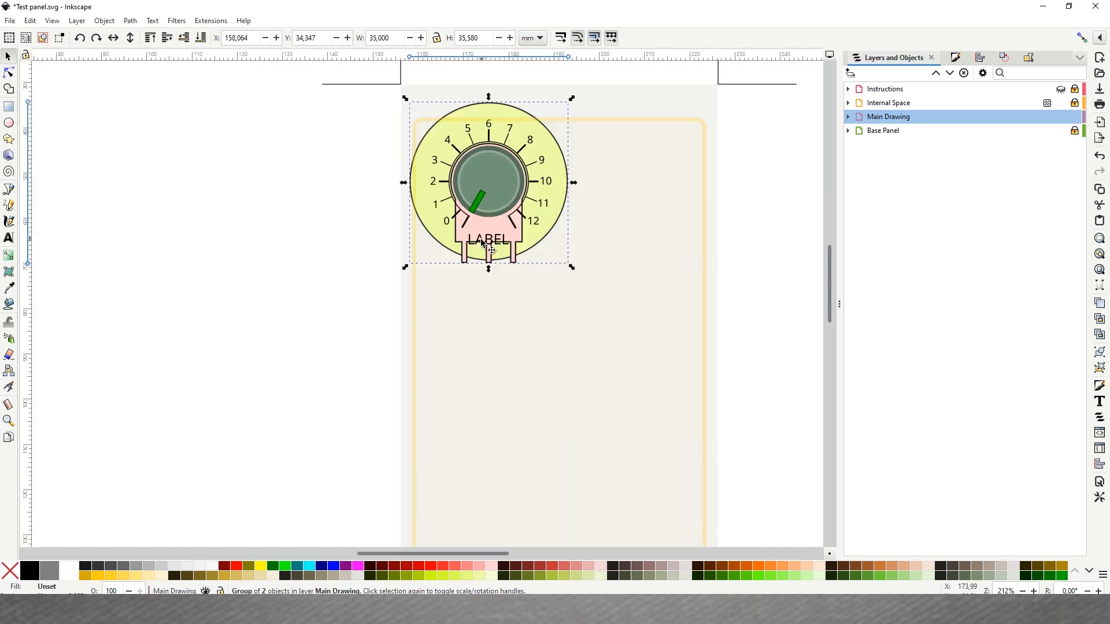
pyautogui.click(7, 238)
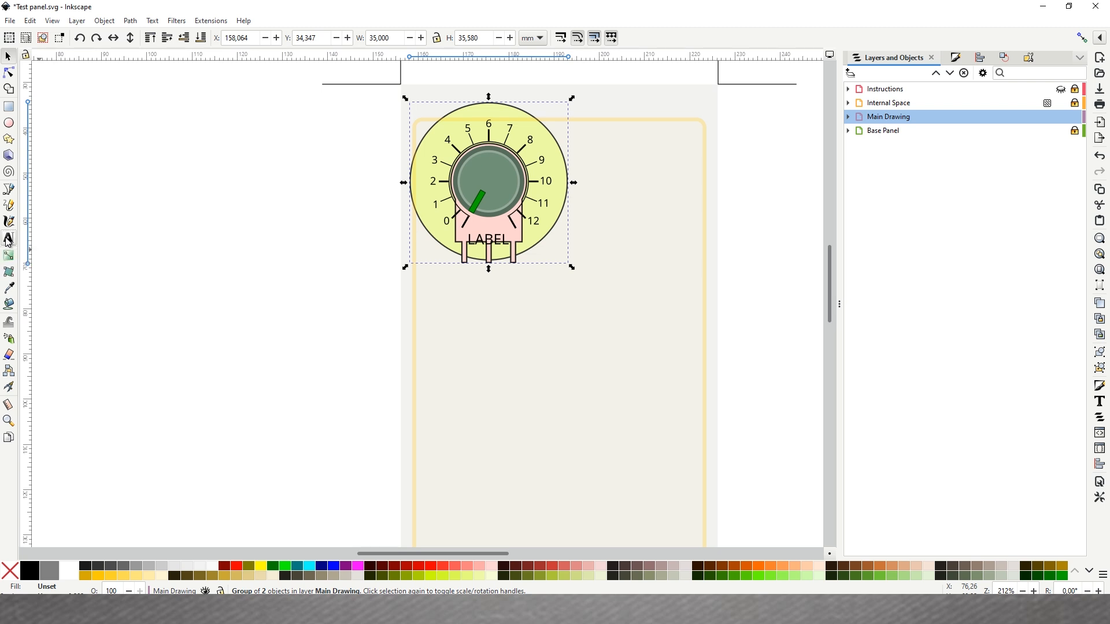
pyautogui.click(509, 241)
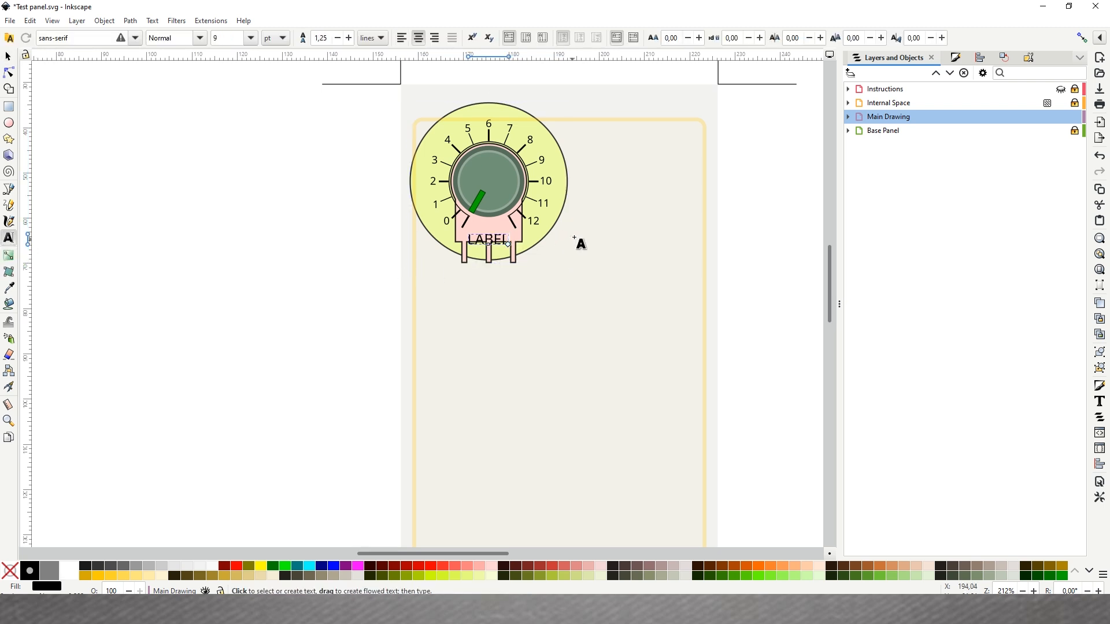
pyautogui.hotkey('ctrl', 'a')
pyautogui.press('BackSpace')
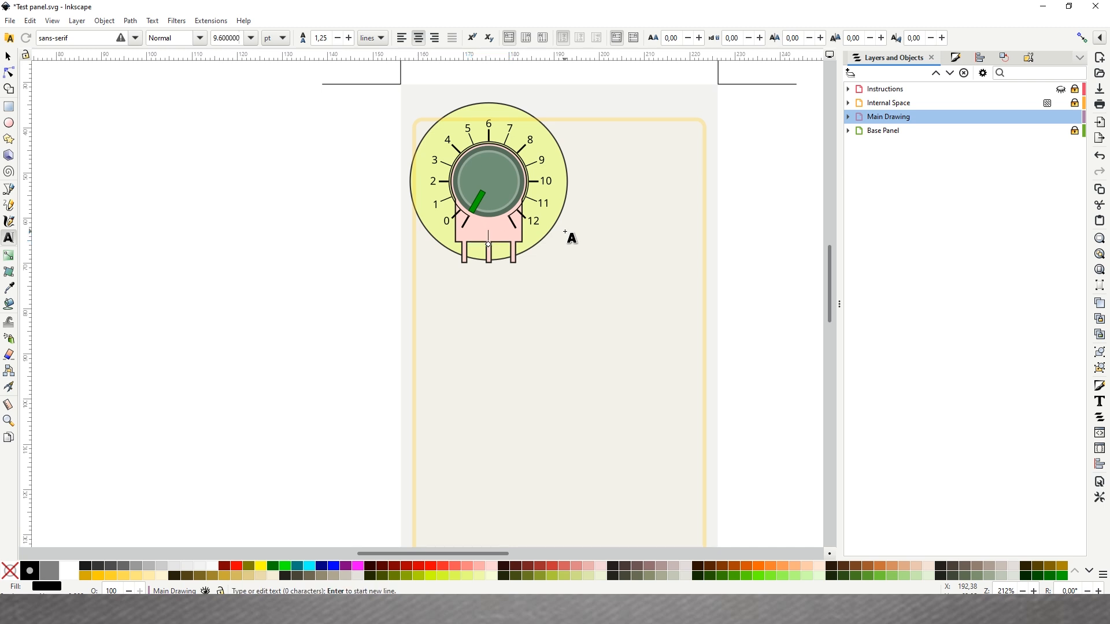
pyautogui.write('TONE')
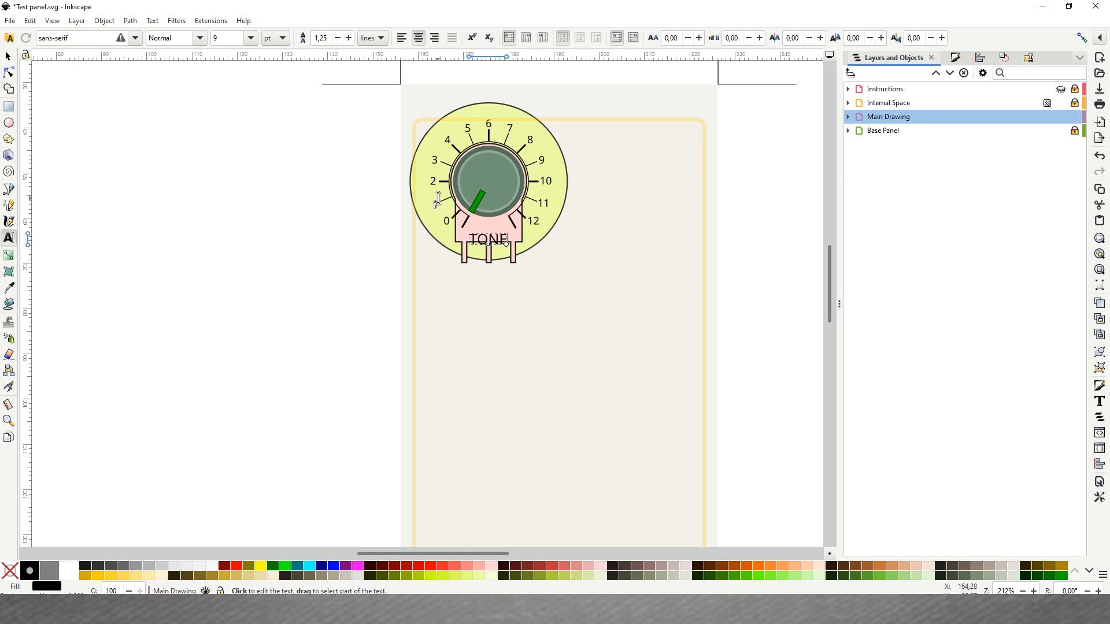
# - Relabel the TONE pot's scale marks: 0 as -12dB, 1 as -6dB and 6 as 0dB
pyautogui.hotkey('ctrl', 'z')
pyautogui.click(436, 206)
pyautogui.write('-12dB')
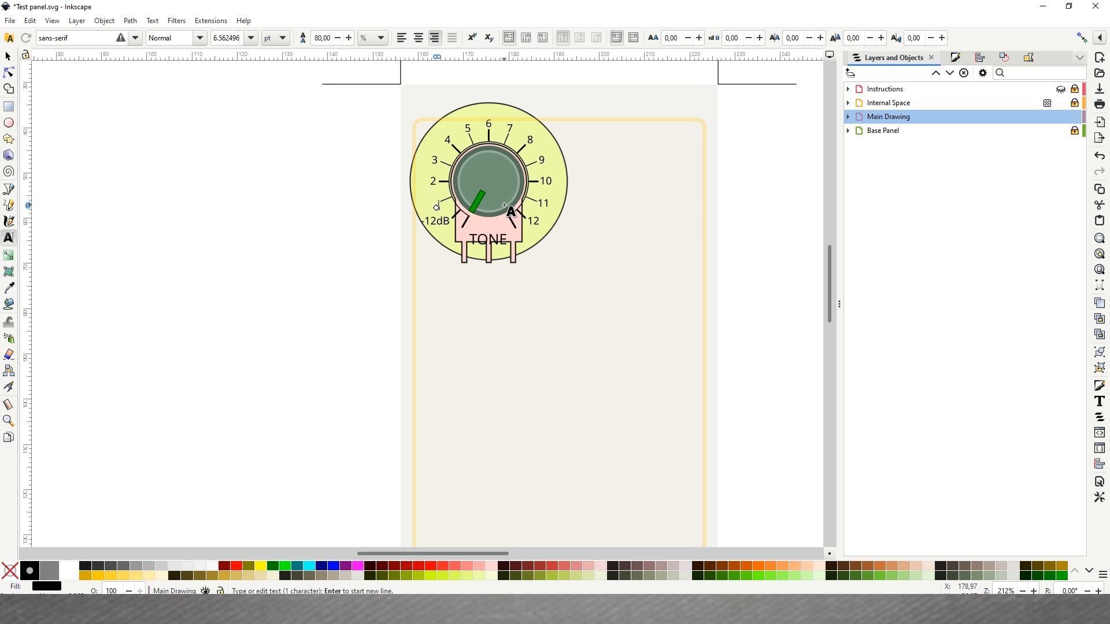
pyautogui.write('6dB')
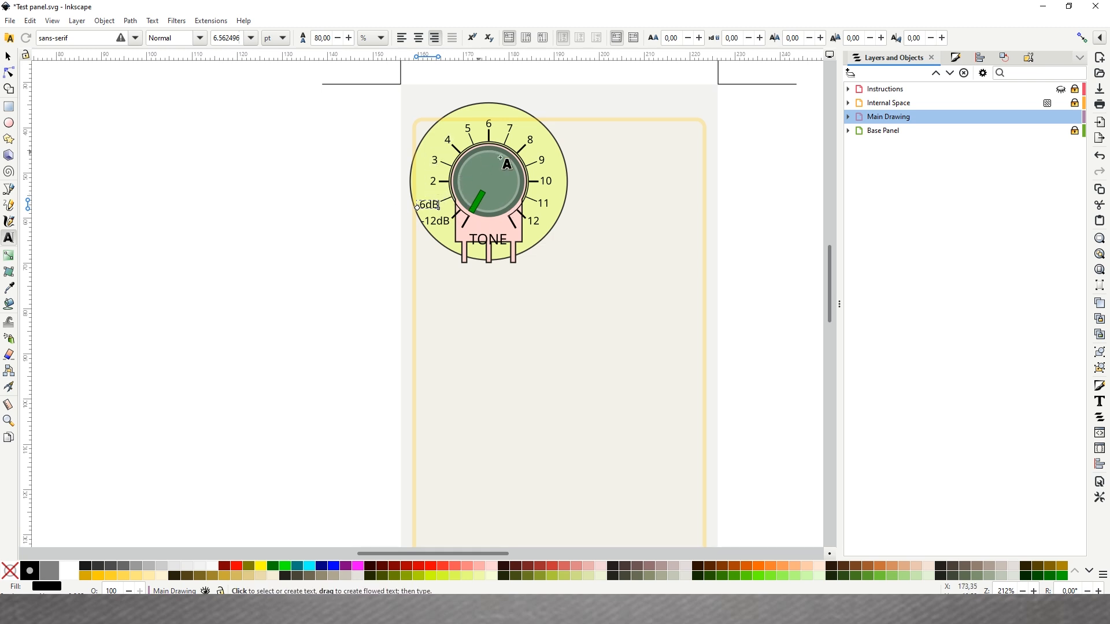
pyautogui.click(492, 123)
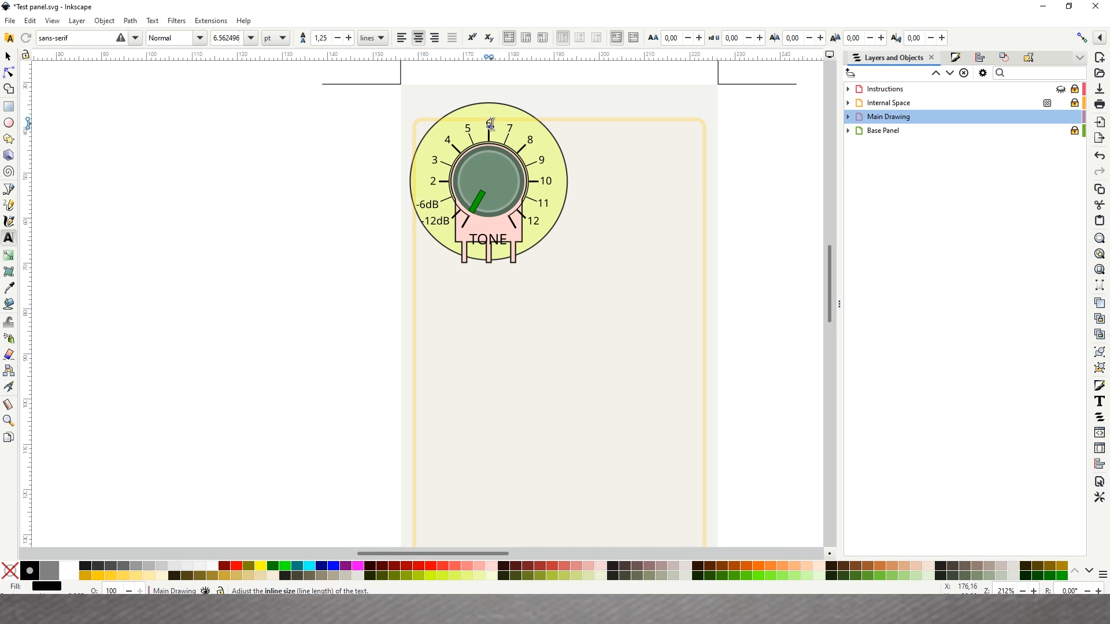
pyautogui.press('BackSpace')
pyautogui.write('0dB')
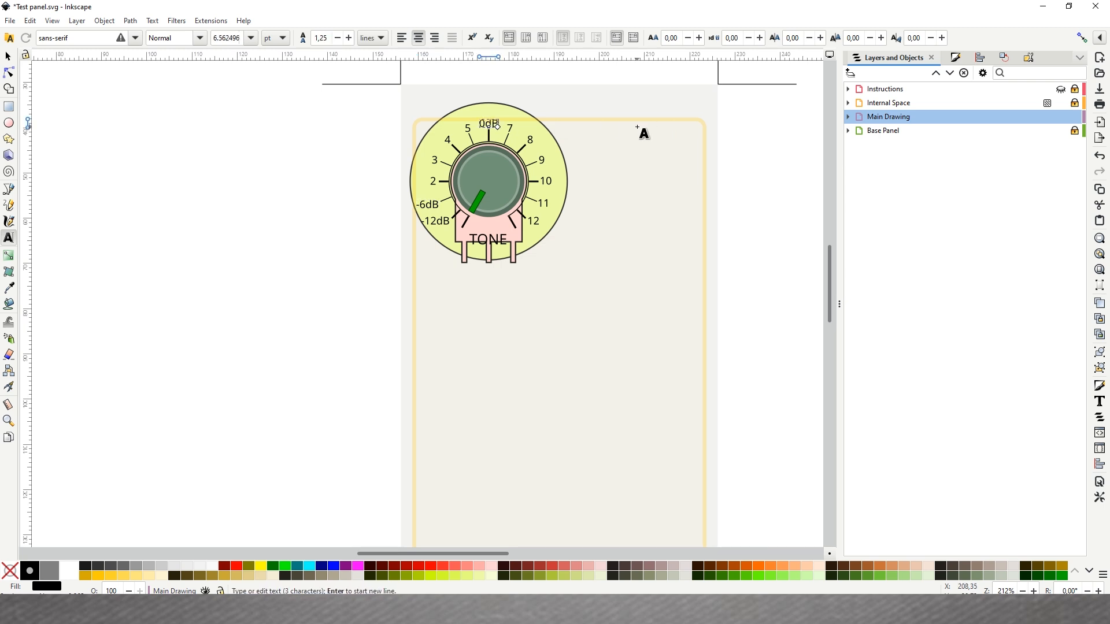
# - Clear the TONE pot's scale mark 5 and change mark 4 to -3dB
pyautogui.click(467, 128)
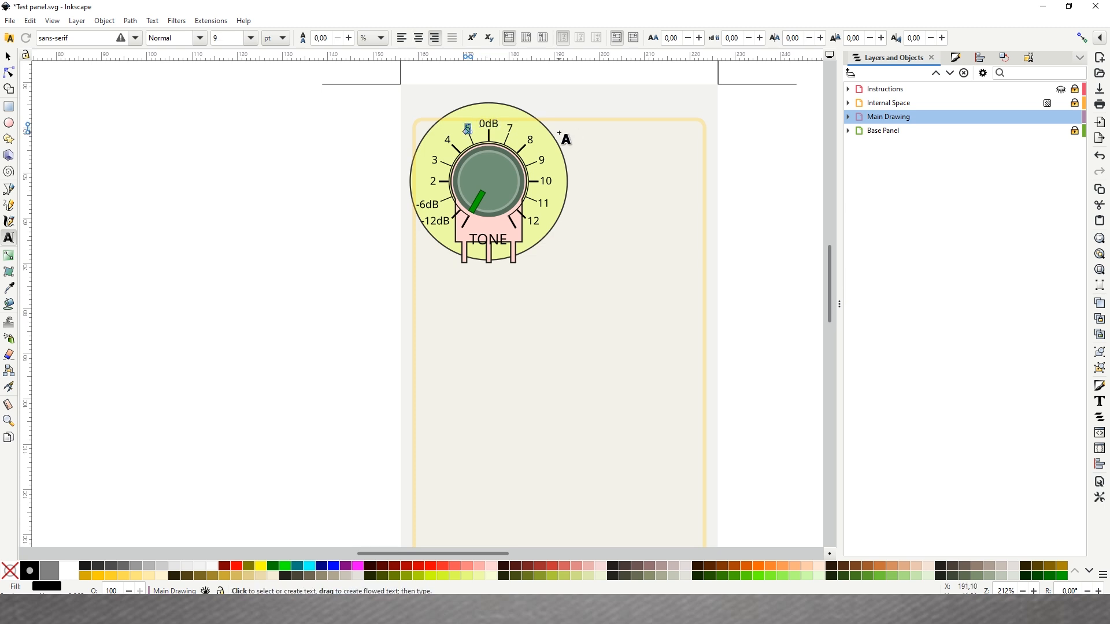
pyautogui.press('BackSpace')
pyautogui.click(448, 140)
pyautogui.press('BackSpace')
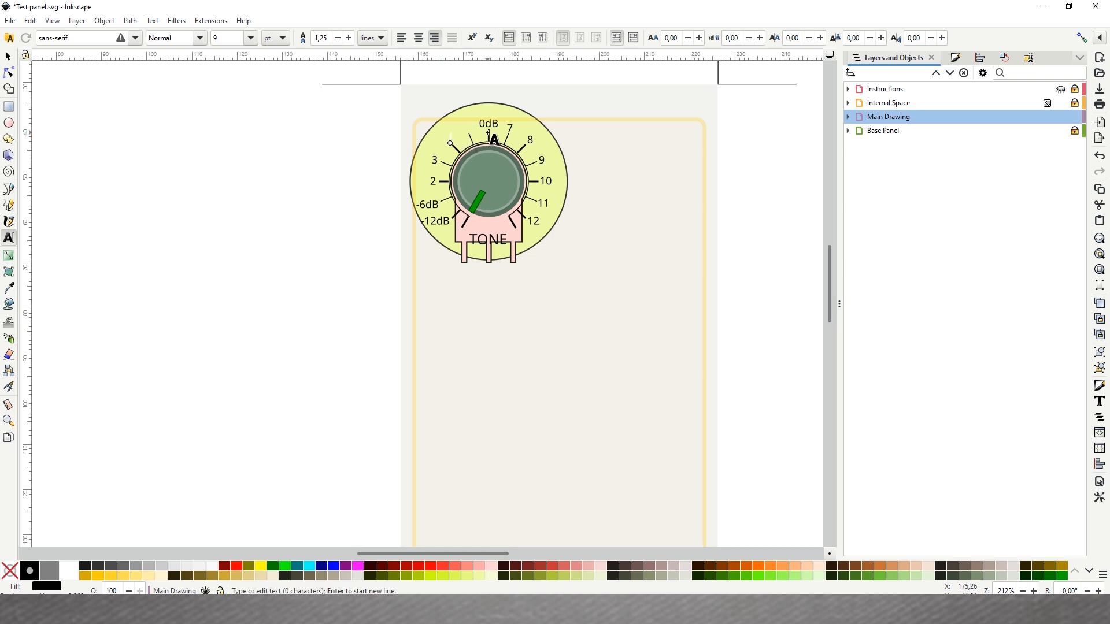
pyautogui.write('-3dB')
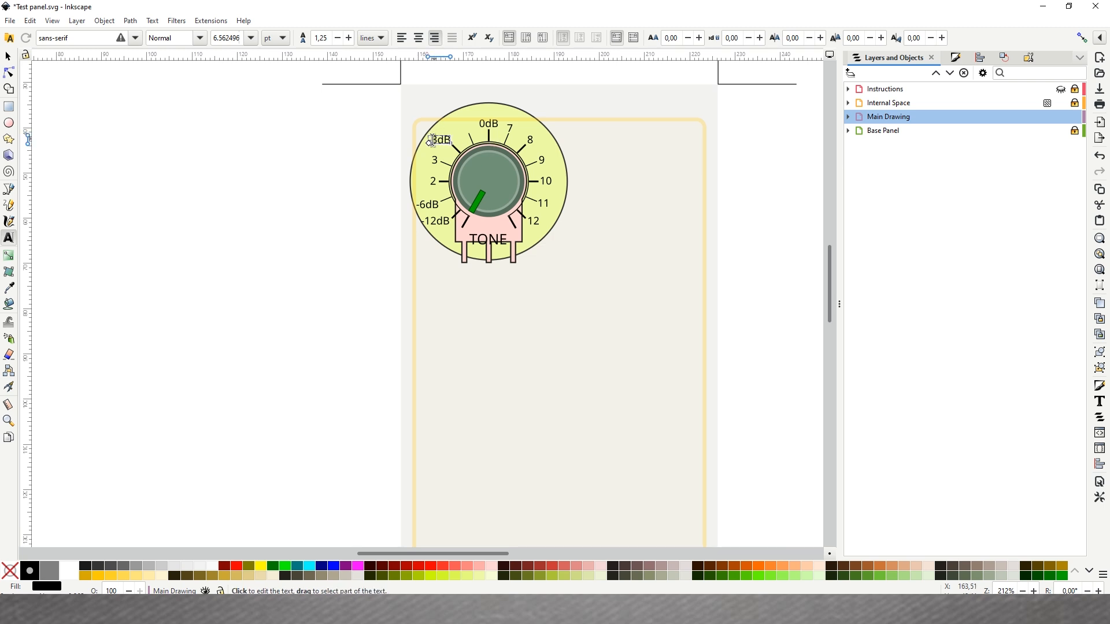
pyautogui.press('Escape')
# - Clear the TONE pot's scale mark 3 and change mark 2 to -6dB
pyautogui.click(436, 162)
pyautogui.click(436, 181)
pyautogui.press('BackSpace')
pyautogui.write('-6')
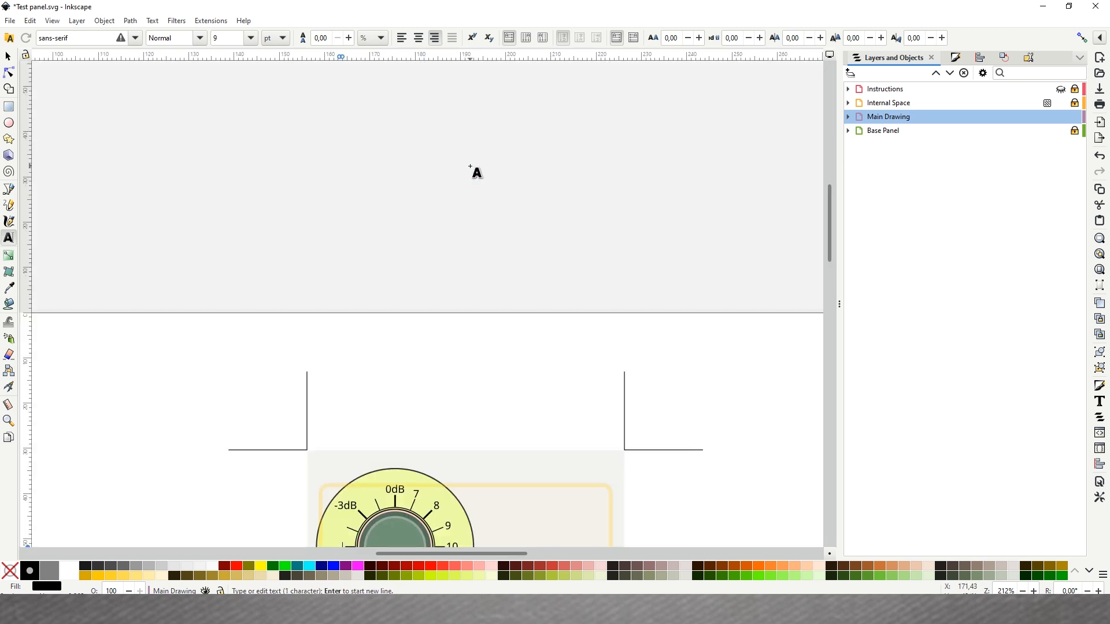
pyautogui.write('dB')
pyautogui.scroll(-6, 449, 233)
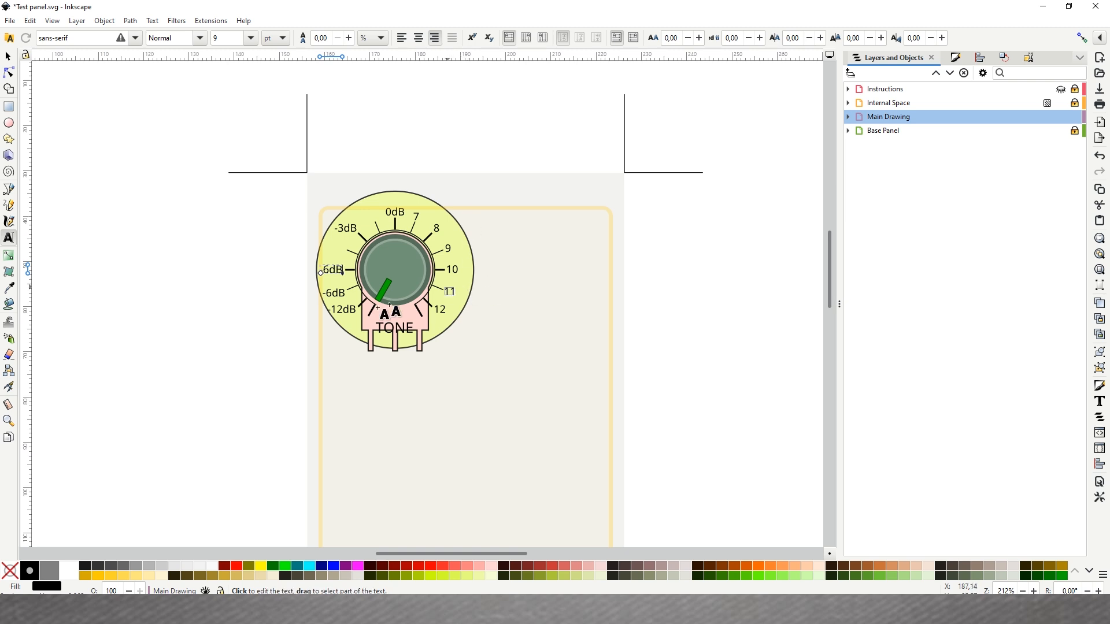
# - Erase the surplus -6dB text from the scale mark just above -12dB on the TONE pot
pyautogui.scroll(-2, 356, 292)
pyautogui.click(343, 245)
pyautogui.press('BackSpace')
pyautogui.press('BackSpace')
pyautogui.press('BackSpace')
pyautogui.press('BackSpace')
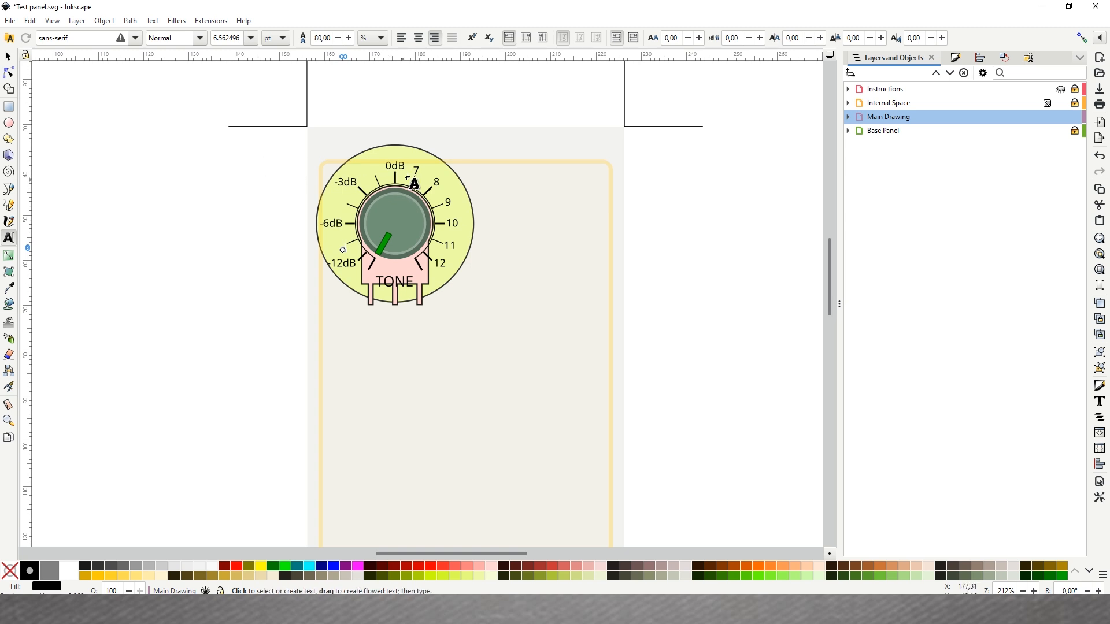
pyautogui.press('Escape')
# - Preview the panel with FP_dimensions hidden using Toggle Front Panel Features, and close it without applying
pyautogui.press('s')
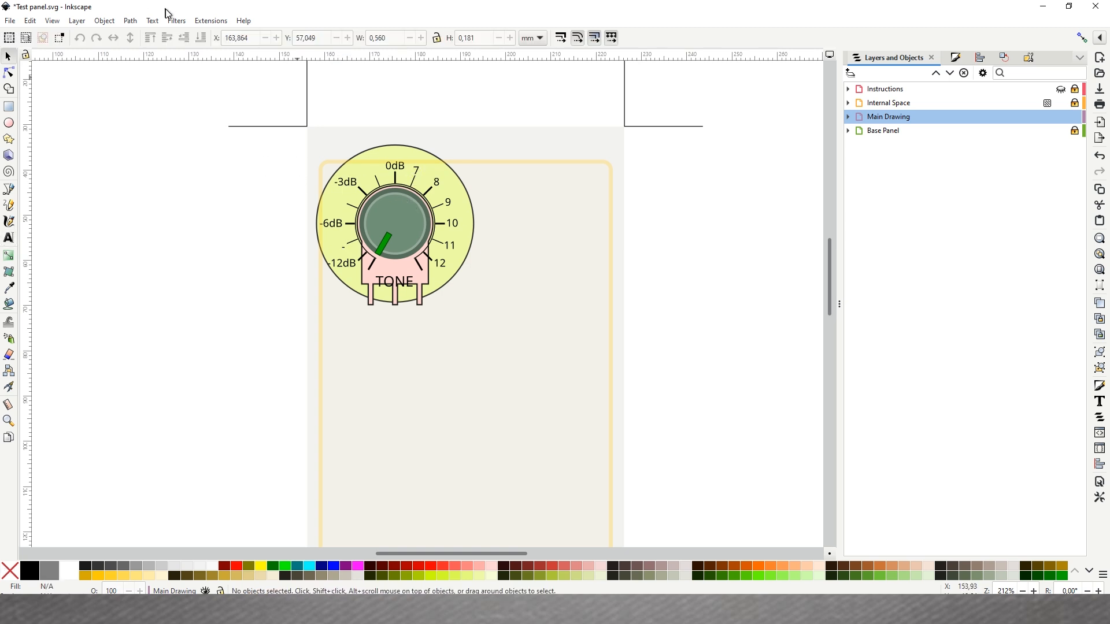
pyautogui.click(213, 21)
pyautogui.moveTo(232, 80)
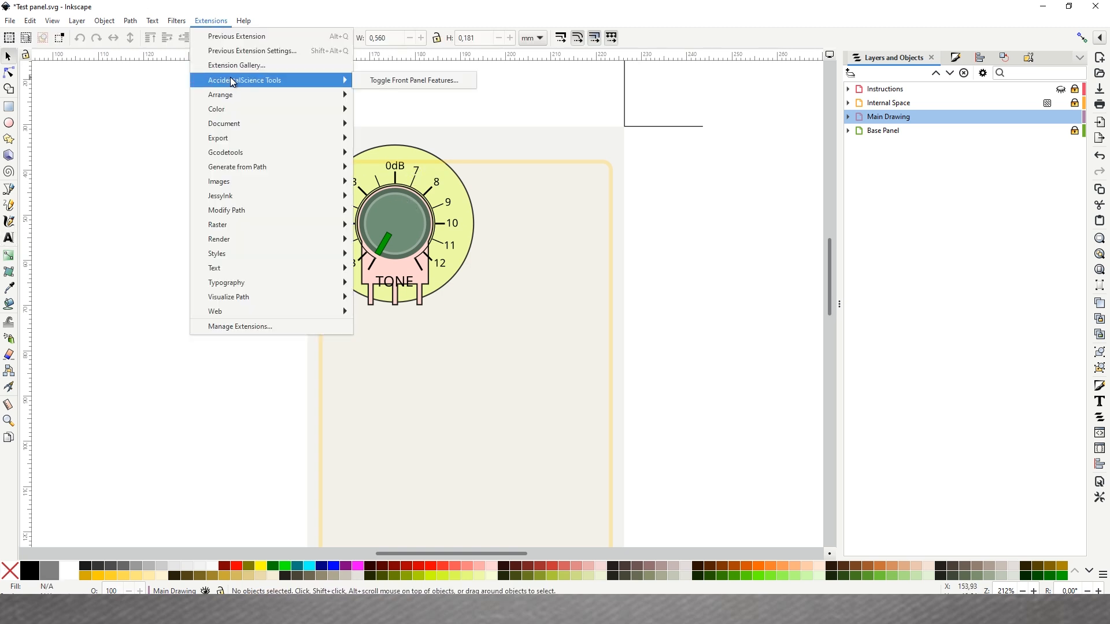
pyautogui.click(433, 82)
pyautogui.click(172, 178)
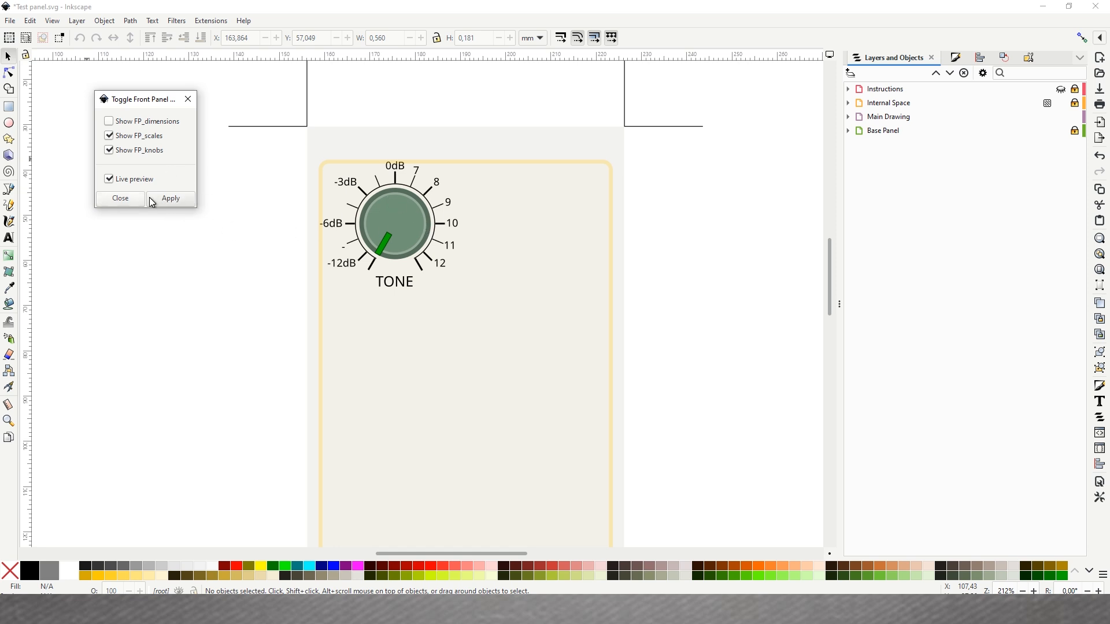
pyautogui.click(132, 201)
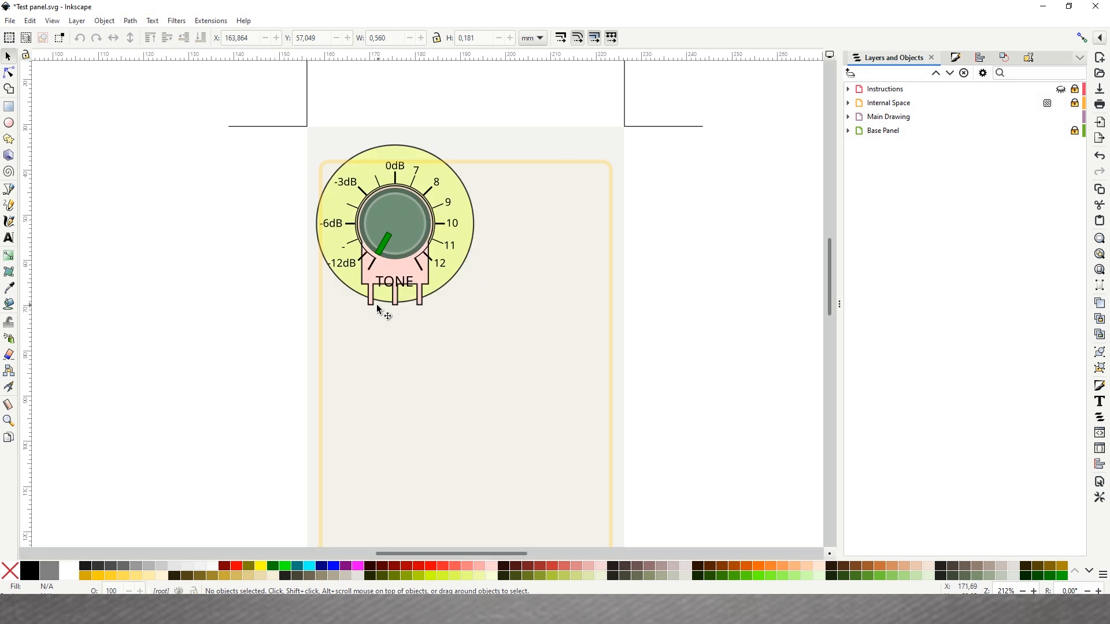
pyautogui.click(444, 247)
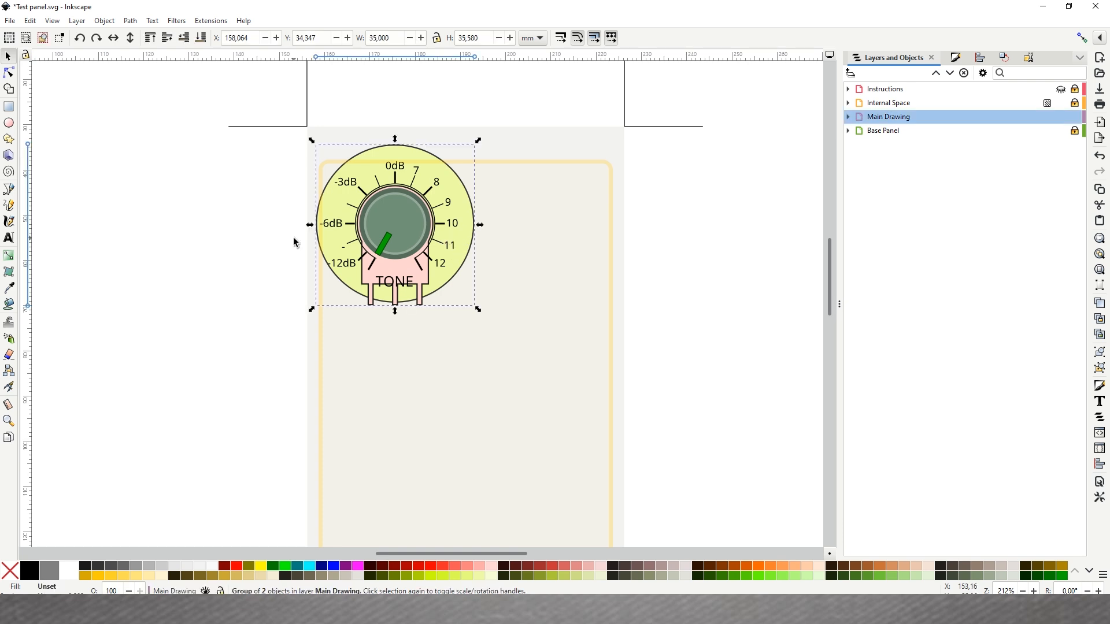
pyautogui.click(261, 247)
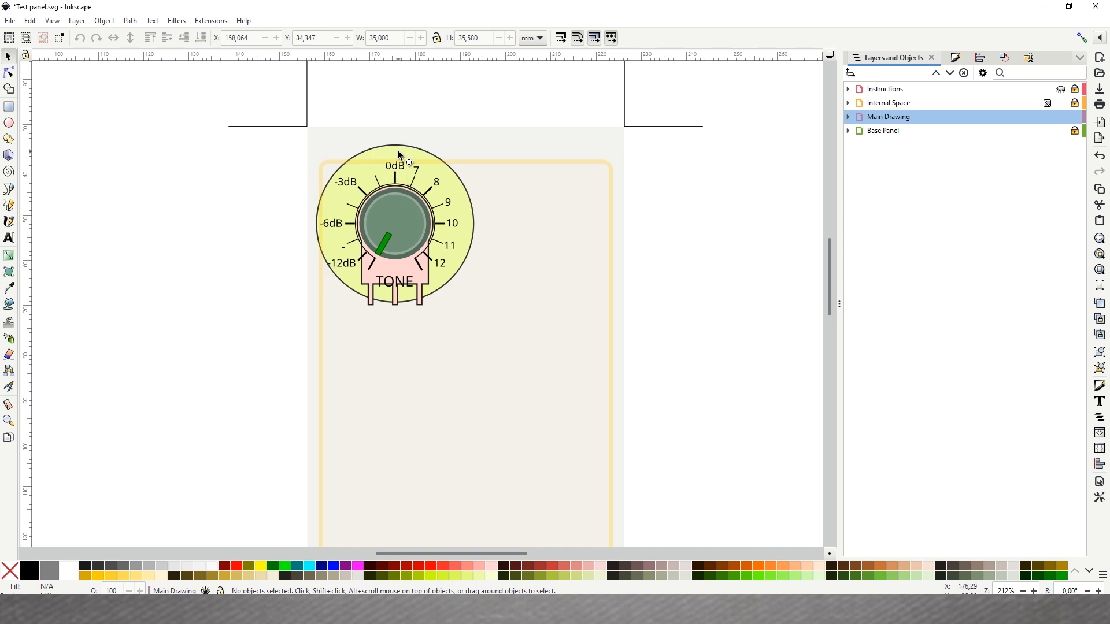
# - Draw a short straight horizontal line in the empty area beside the panel, below the TONE pot's level
pyautogui.click(9, 190)
pyautogui.click(186, 355)
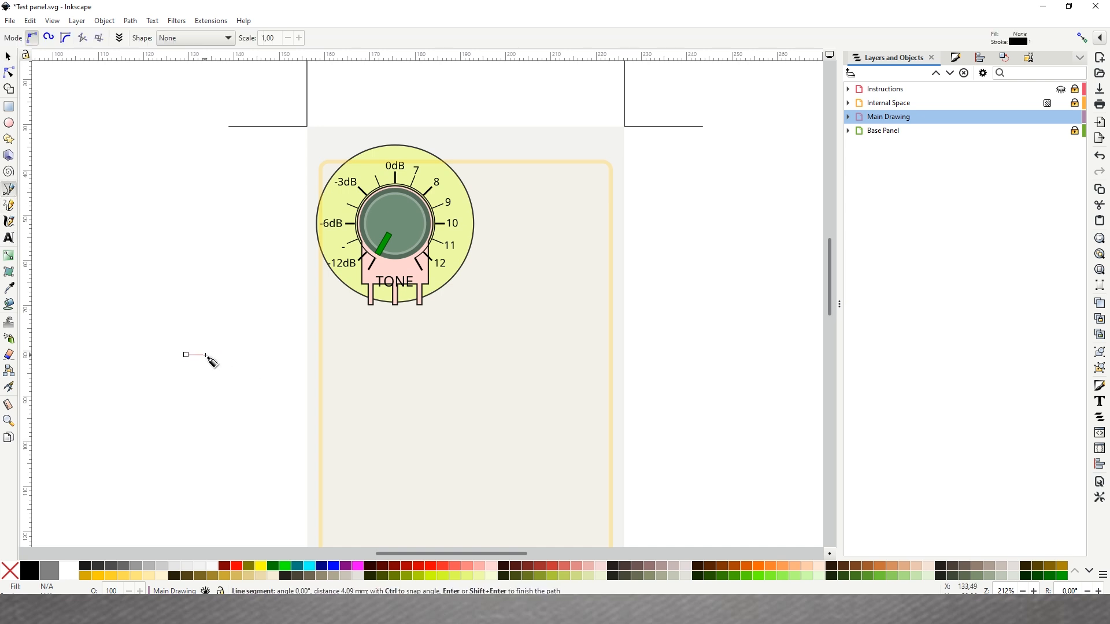
pyautogui.click(248, 355)
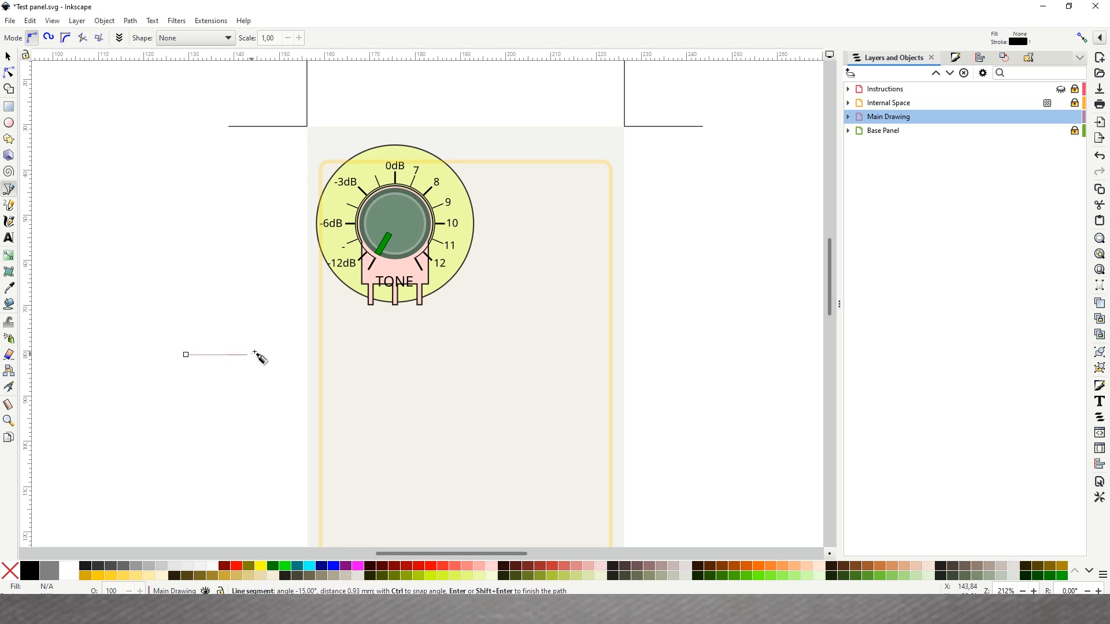
pyautogui.press('Return')
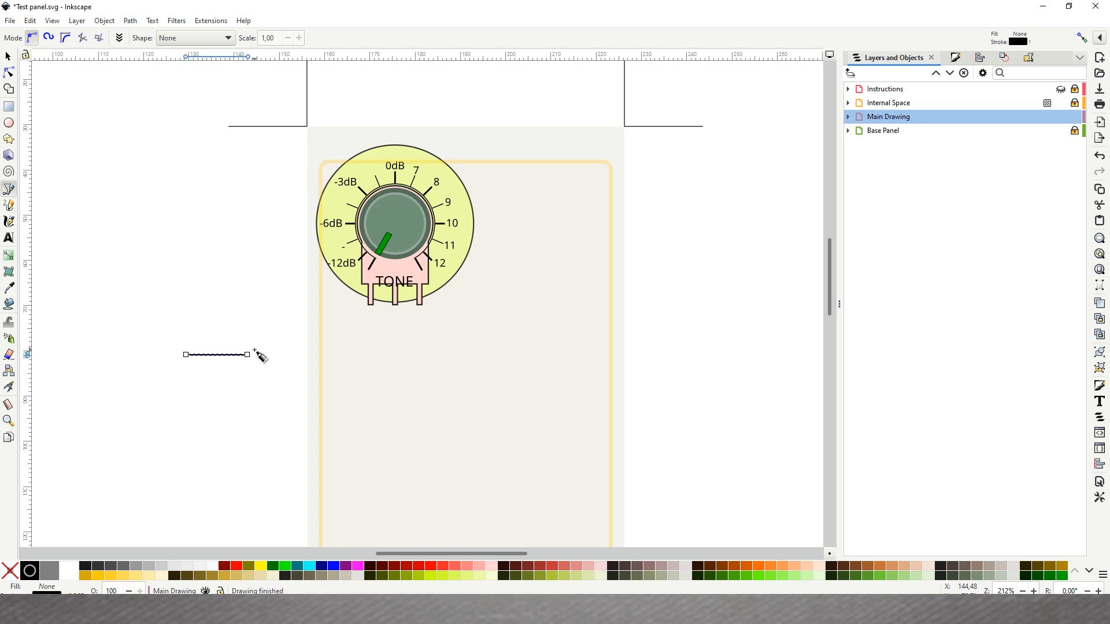
# - Add two inner nodes to the line and bend the middle segment upward into a tall, narrow peak
pyautogui.click(8, 72)
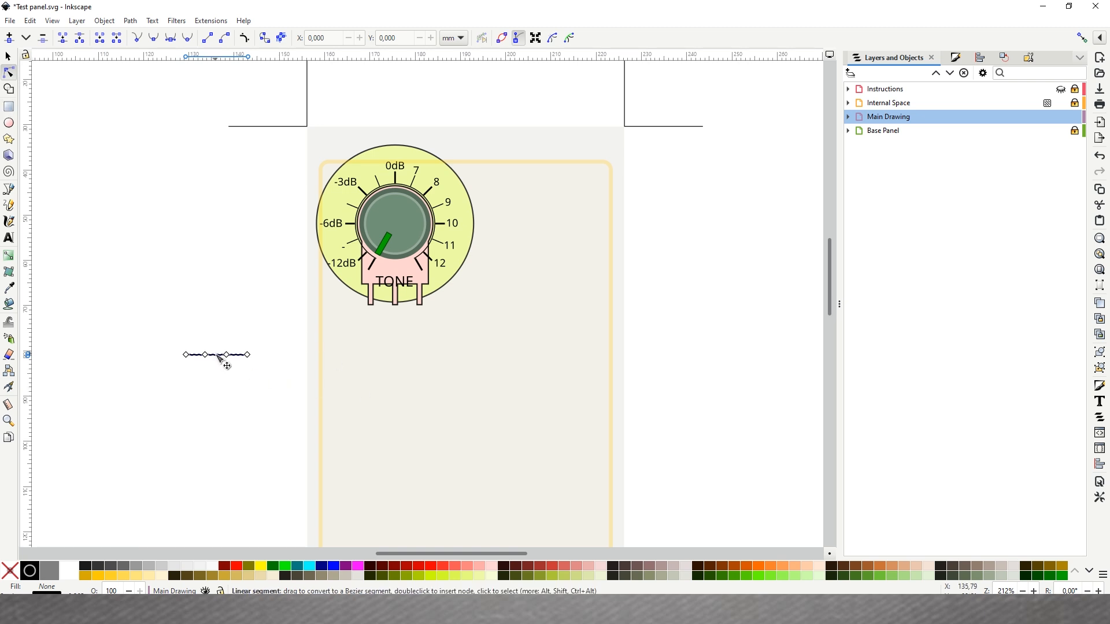
pyautogui.moveTo(218, 355); pyautogui.dragTo(219, 345)
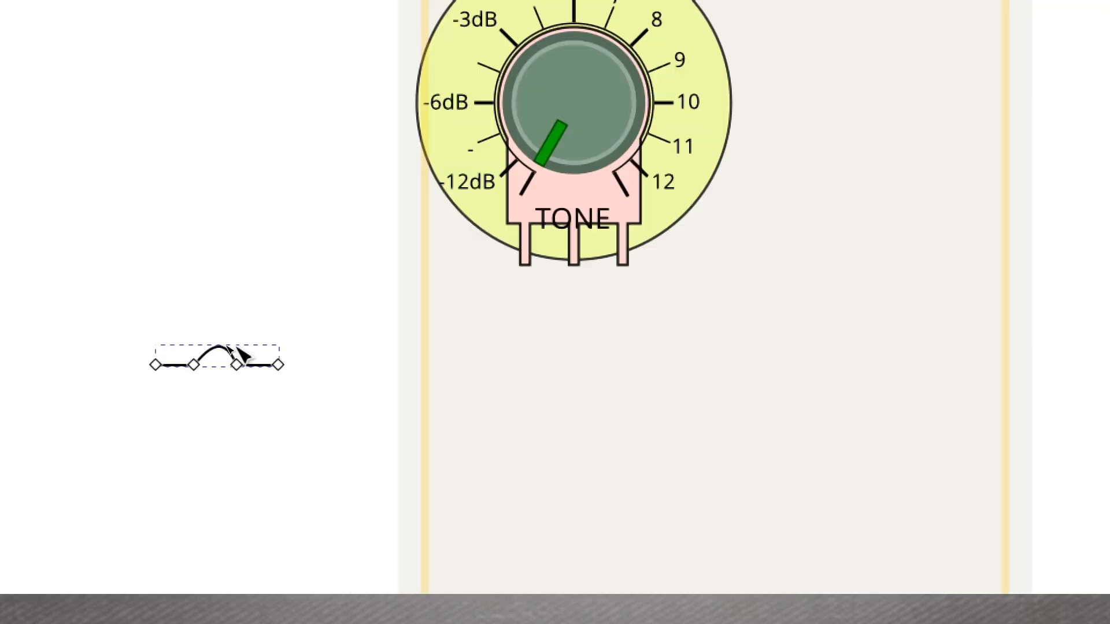
pyautogui.moveTo(215, 347); pyautogui.dragTo(215, 290)
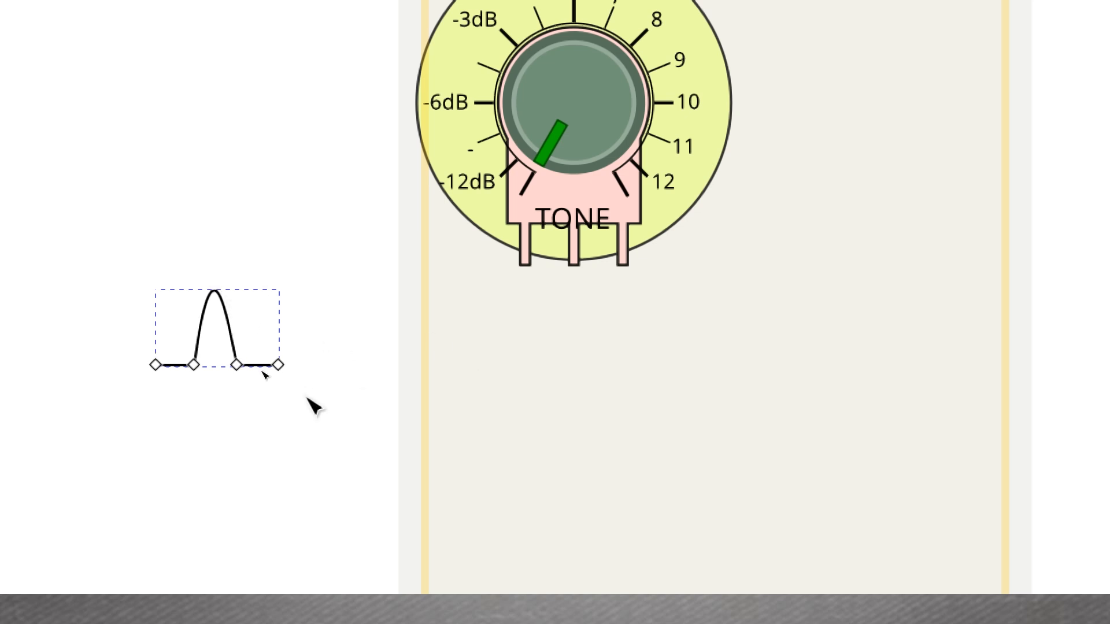
# - Shorten the flat segments on both sides of the peak by moving the end nodes inward at the same height
pyautogui.moveTo(156, 365); pyautogui.dragTo(179, 369)
pyautogui.press('ctrl')
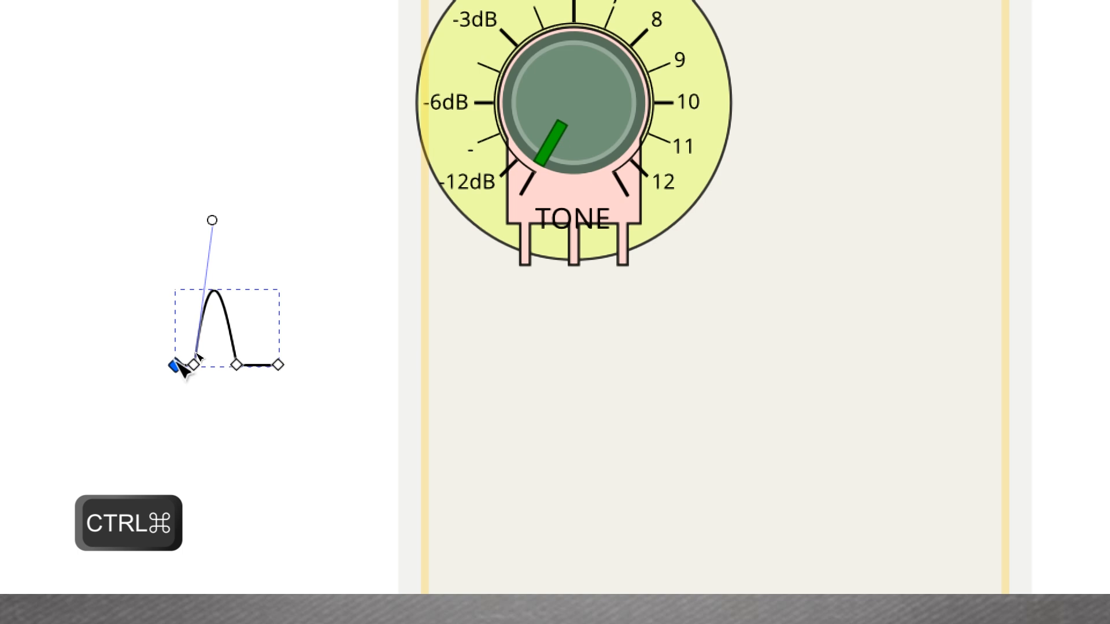
pyautogui.keyDown('shift'); pyautogui.click(279, 366); pyautogui.keyUp('shift')
pyautogui.click(281, 366)
pyautogui.moveTo(281, 366); pyautogui.dragTo(258, 371)
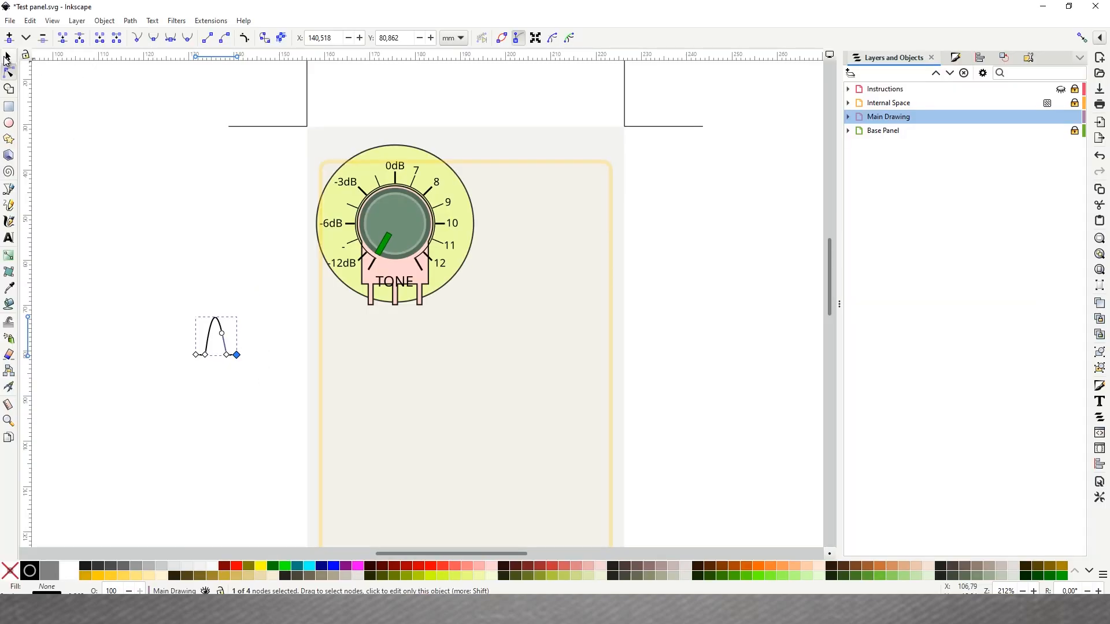
# - Move the peak symbol directly above the TONE pot's 0dB mark, to about X 173.6 mm, Y 33.6 mm
pyautogui.press('s')
pyautogui.moveTo(241, 313); pyautogui.dragTo(404, 158)
pyautogui.click(215, 353)
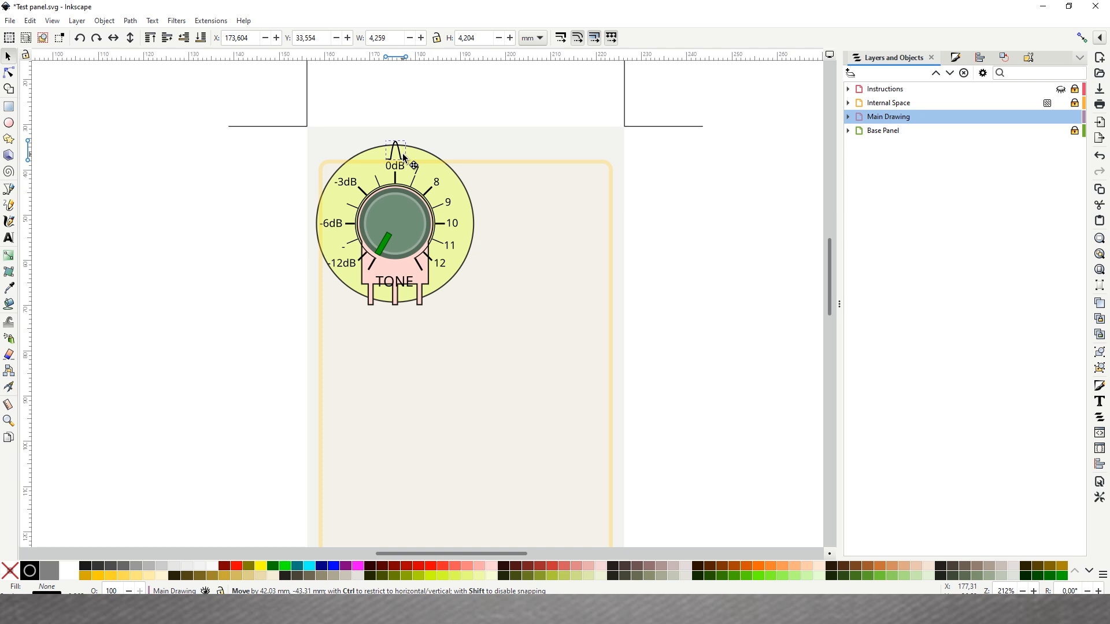
pyautogui.moveTo(404, 158); pyautogui.dragTo(404, 157)
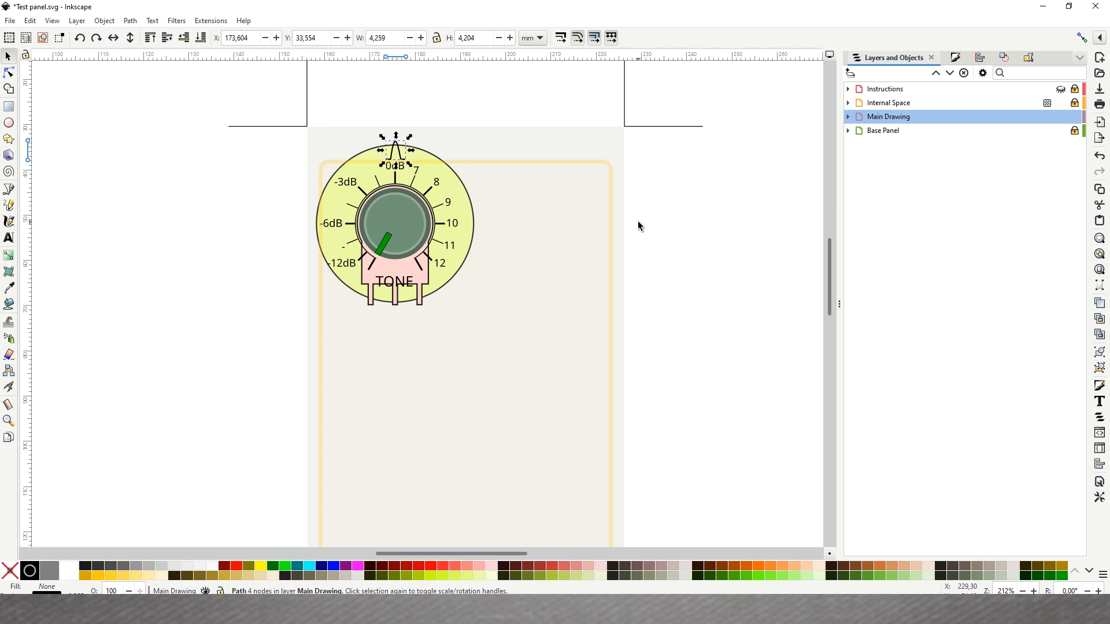
# - Move the peak symbol's path2 from the Main Drawing layer into the FP_scales group of the TONE pot
pyautogui.click(396, 181)
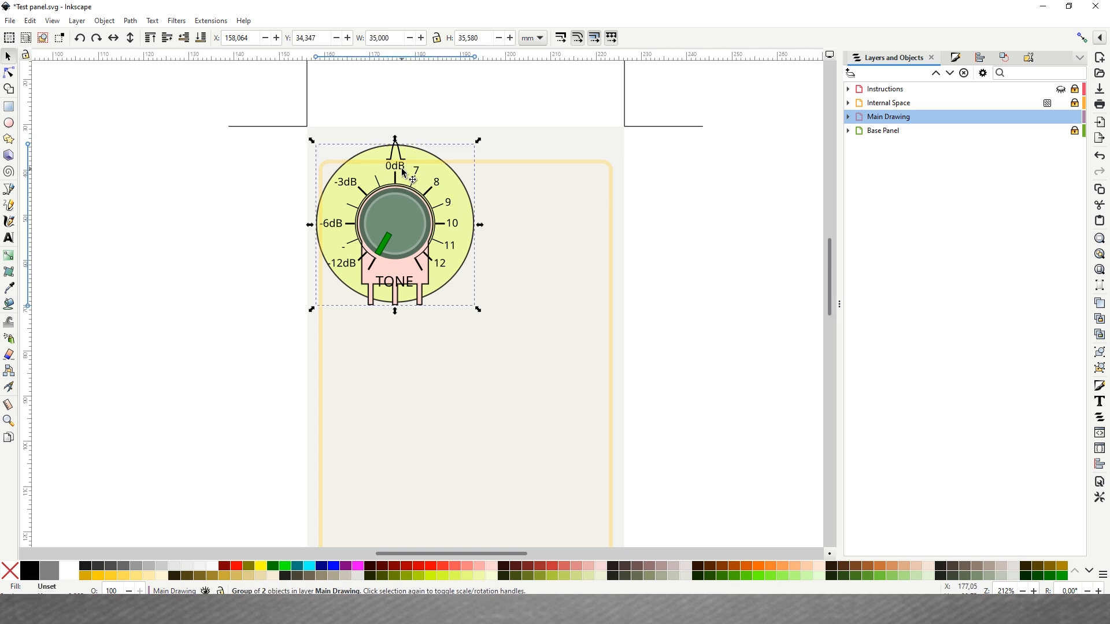
pyautogui.click(848, 117)
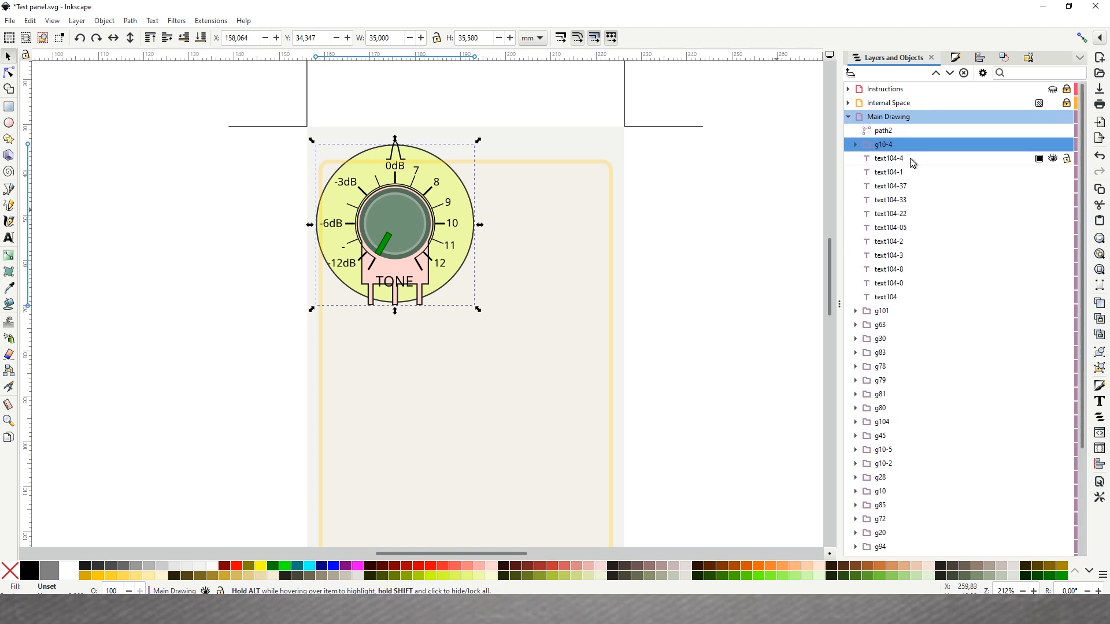
pyautogui.click(654, 237)
pyautogui.click(430, 203)
pyautogui.click(856, 145)
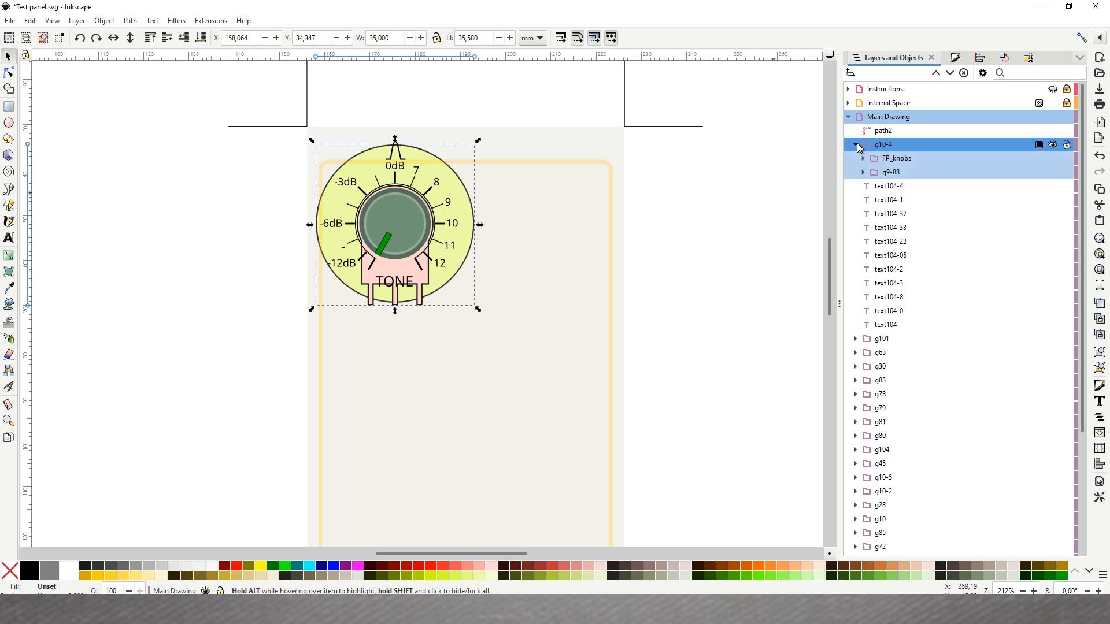
pyautogui.click(863, 172)
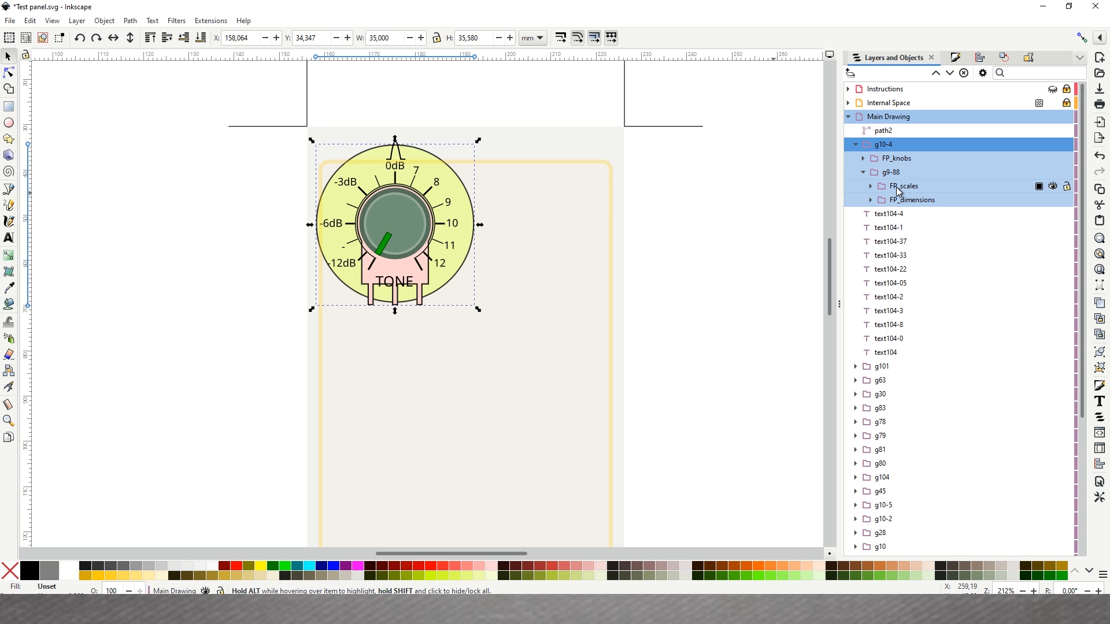
pyautogui.click(898, 189)
pyautogui.click(871, 186)
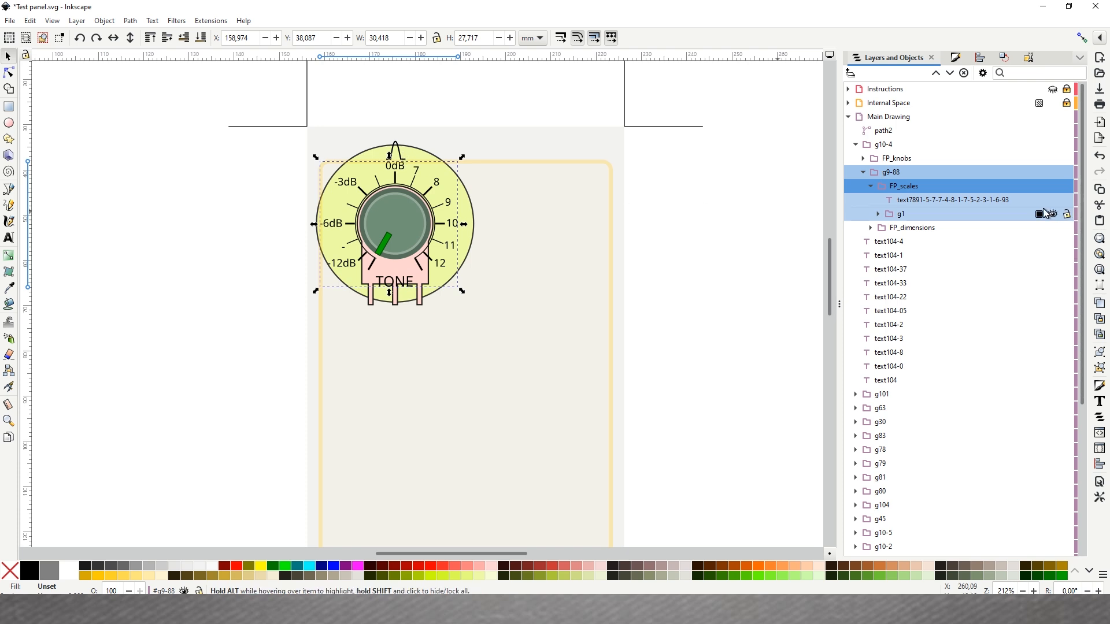
pyautogui.click(396, 145)
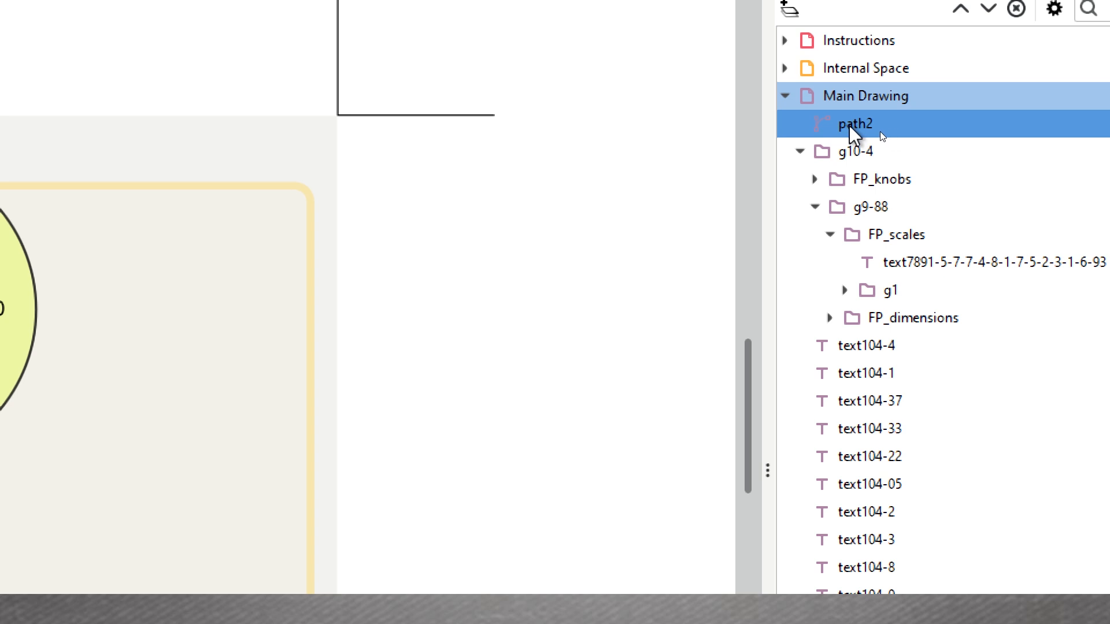
pyautogui.moveTo(851, 129); pyautogui.dragTo(886, 252)
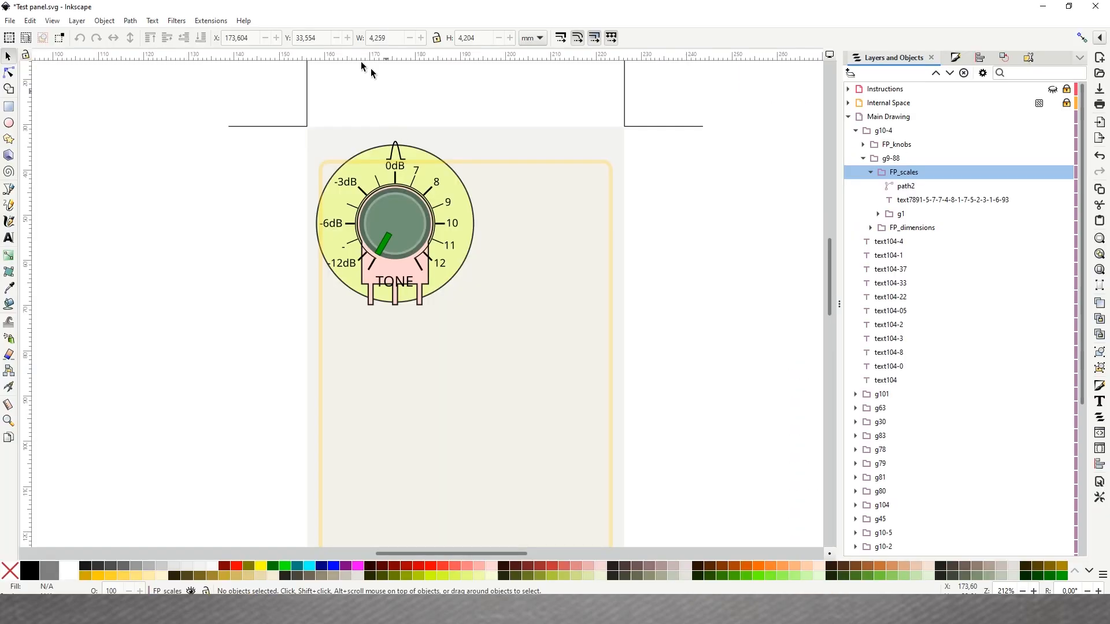
# - Preview the panel live with Toggle Front Panel Features, hiding FP_dimensions and toggling FP_scales to check the peak symbol
pyautogui.click(211, 21)
pyautogui.moveTo(238, 77)
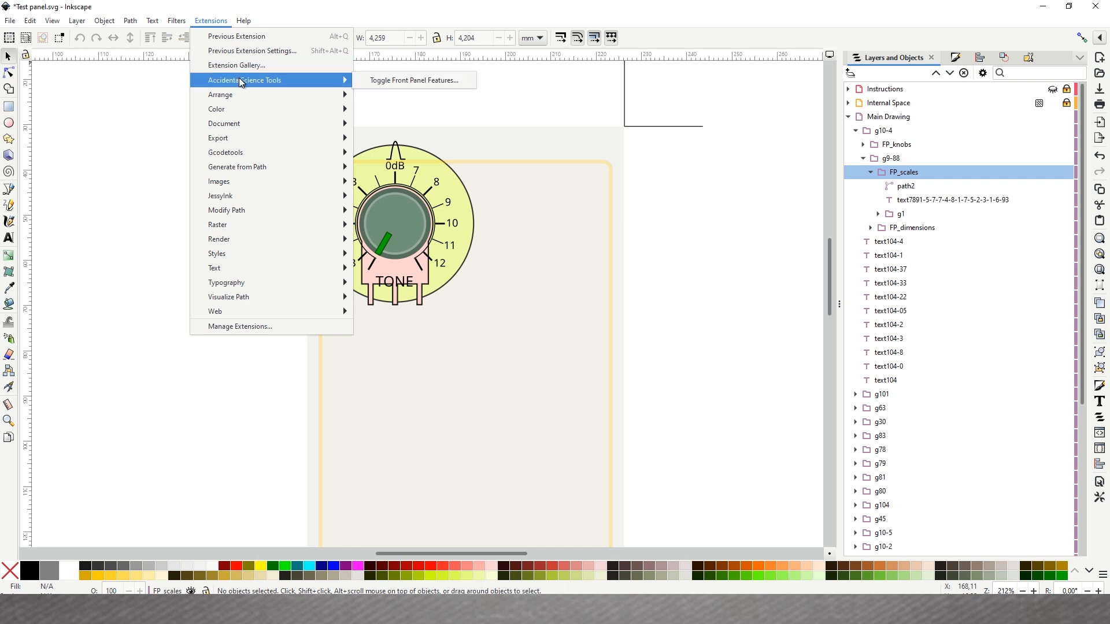
pyautogui.click(391, 80)
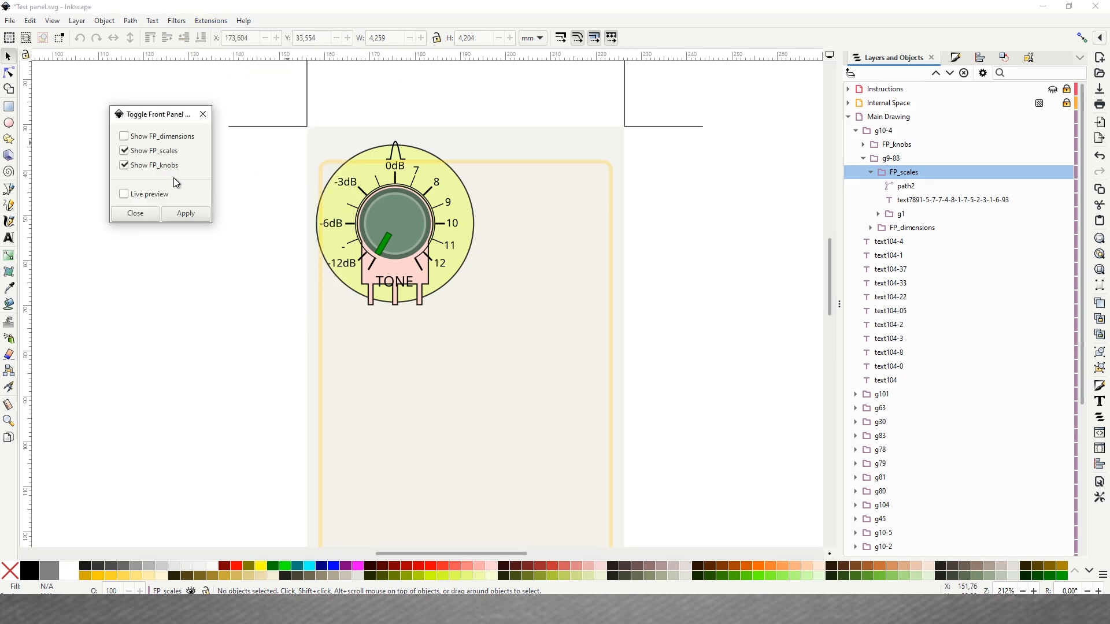
pyautogui.click(144, 193)
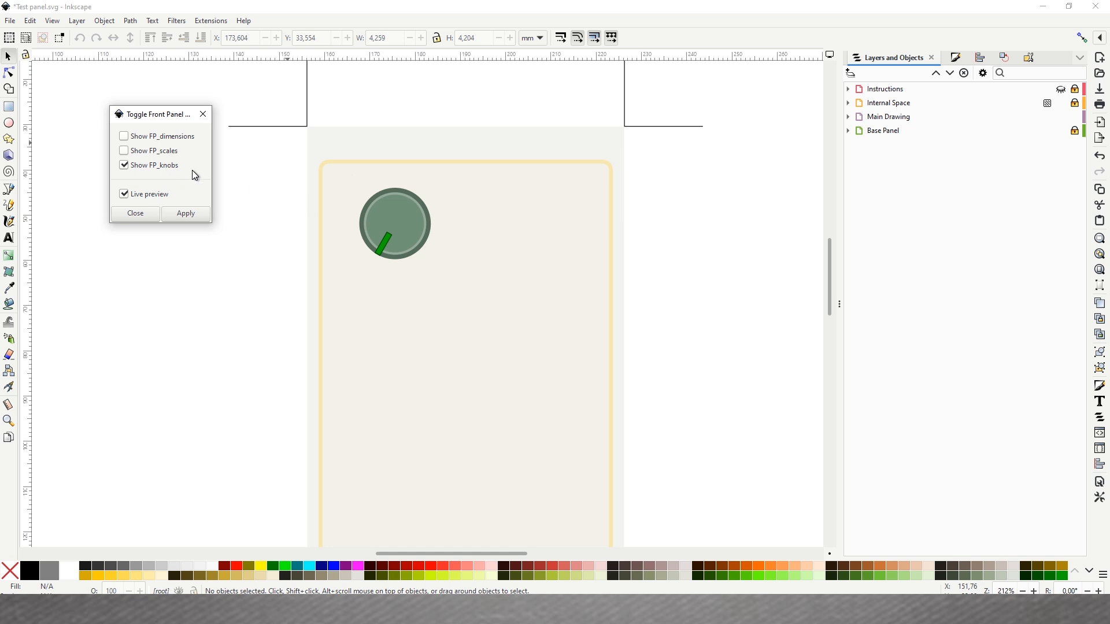
pyautogui.click(123, 151)
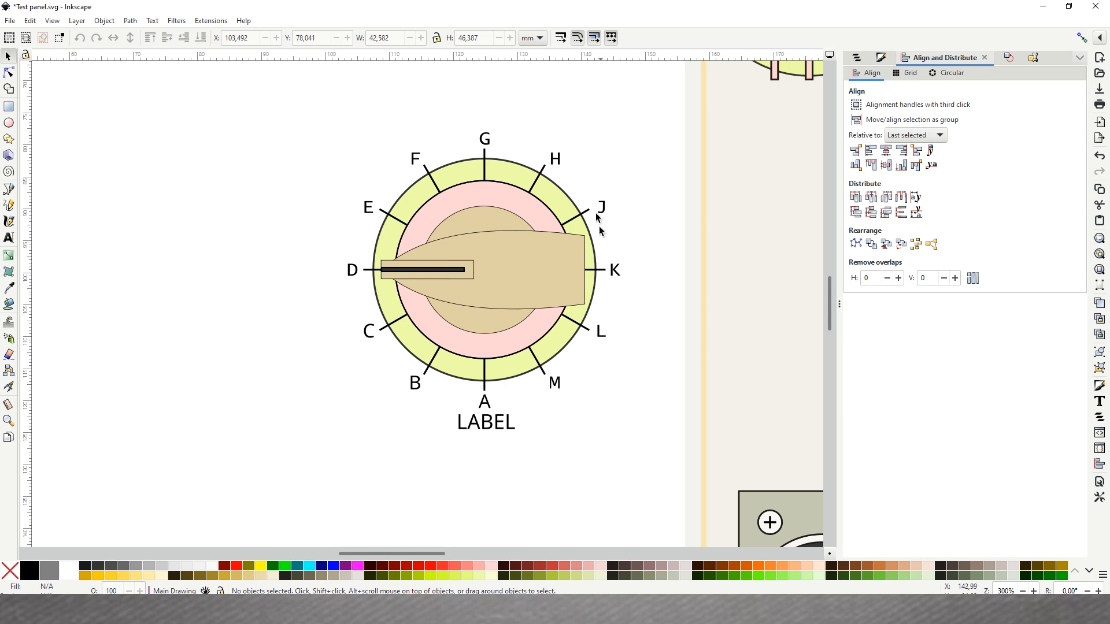
# - Delete the K and L positions from the rotary switch scale, including their tick marks and letters
pyautogui.click(619, 278)
pyautogui.click(681, 302)
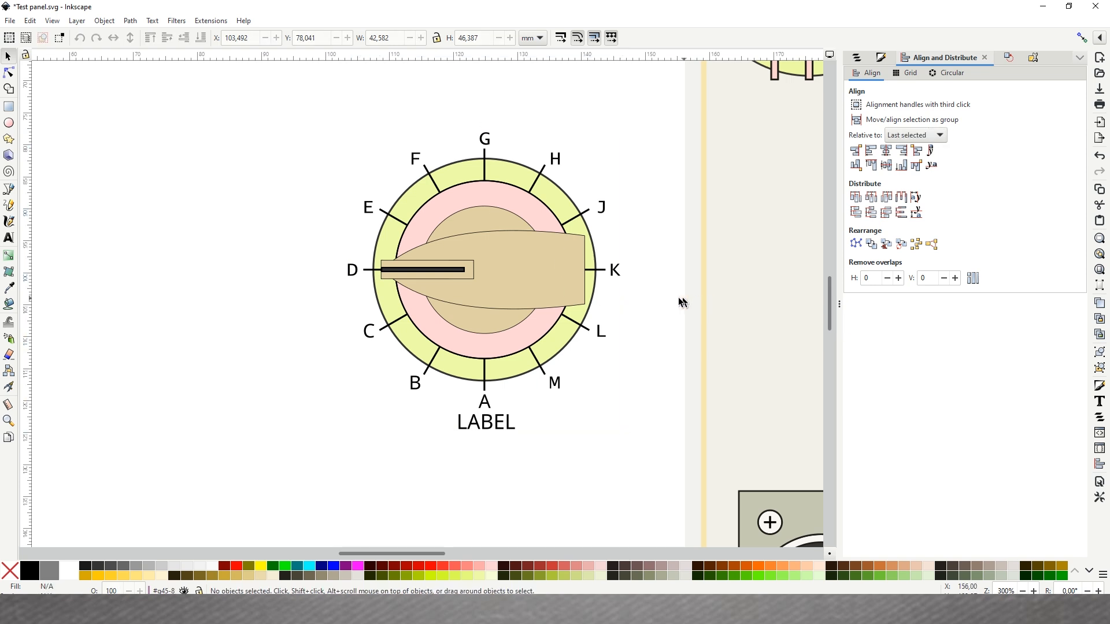
pyautogui.click(621, 278)
pyautogui.keyDown('ctrl'); pyautogui.click(618, 276); pyautogui.keyUp('ctrl')
pyautogui.press('Delete')
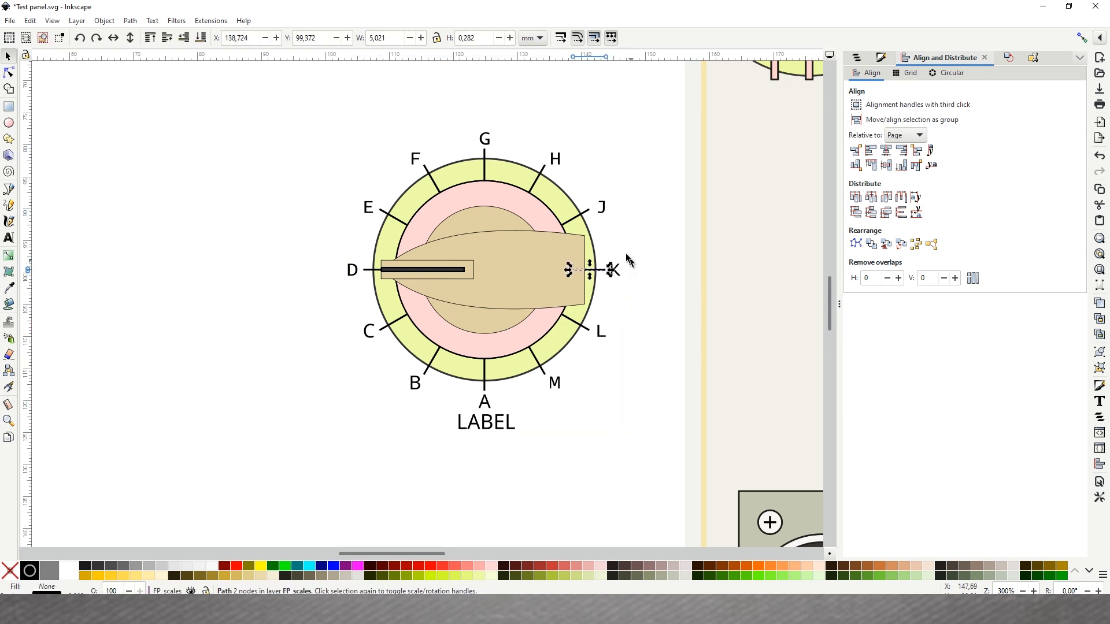
pyautogui.click(617, 274)
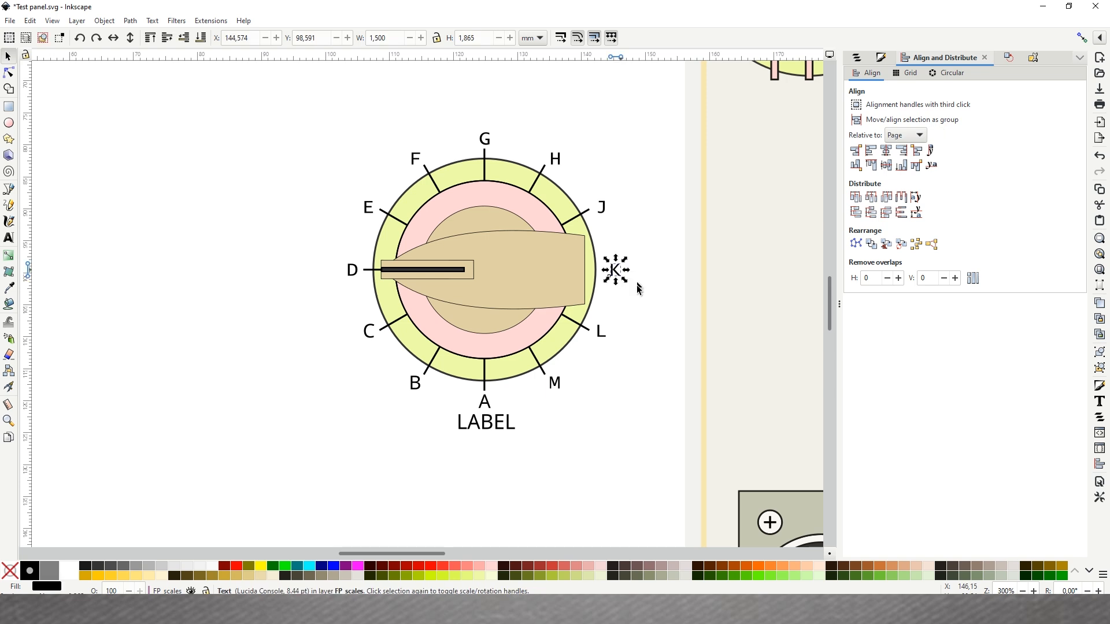
pyautogui.press('Delete')
pyautogui.click(593, 334)
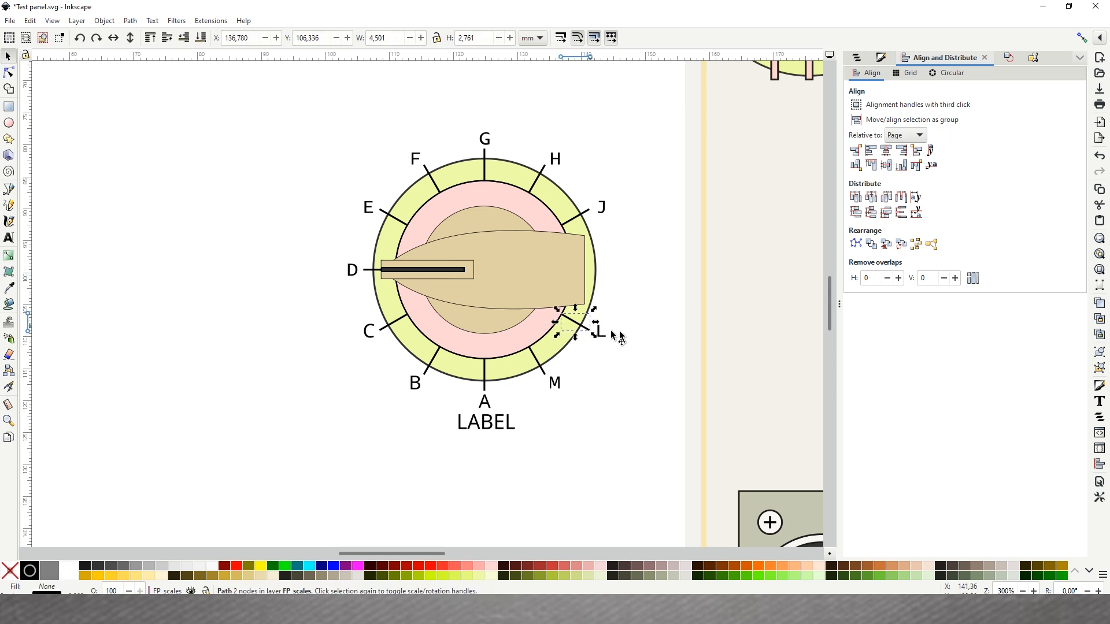
pyautogui.press('Delete')
pyautogui.click(601, 334)
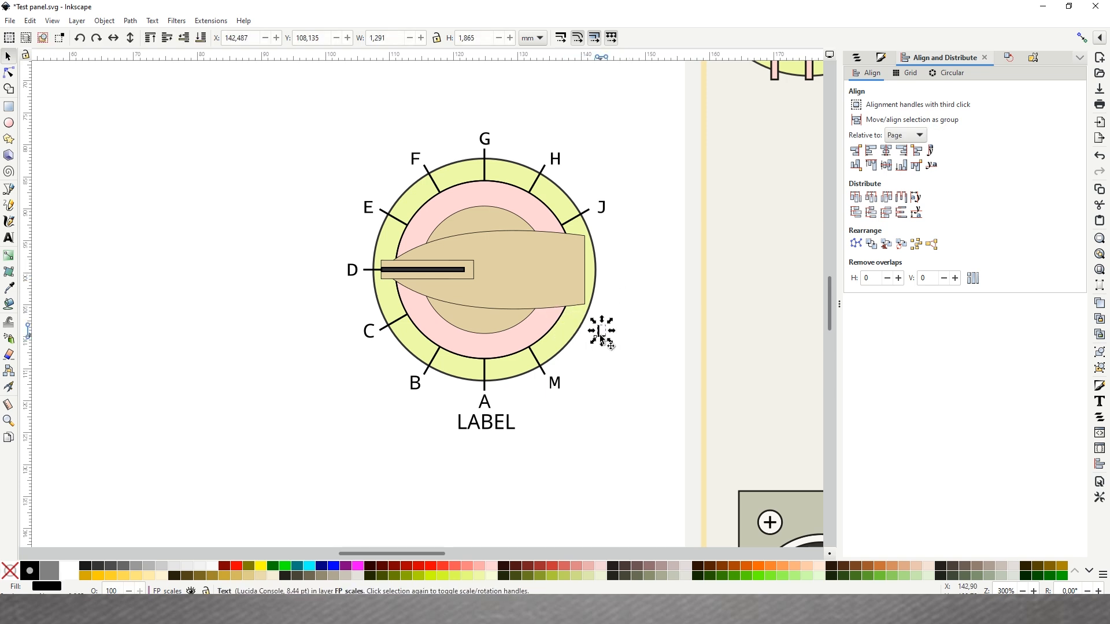
pyautogui.press('Delete')
# - Delete the M and A tick marks and letters from the rotary switch scale
pyautogui.click(535, 358)
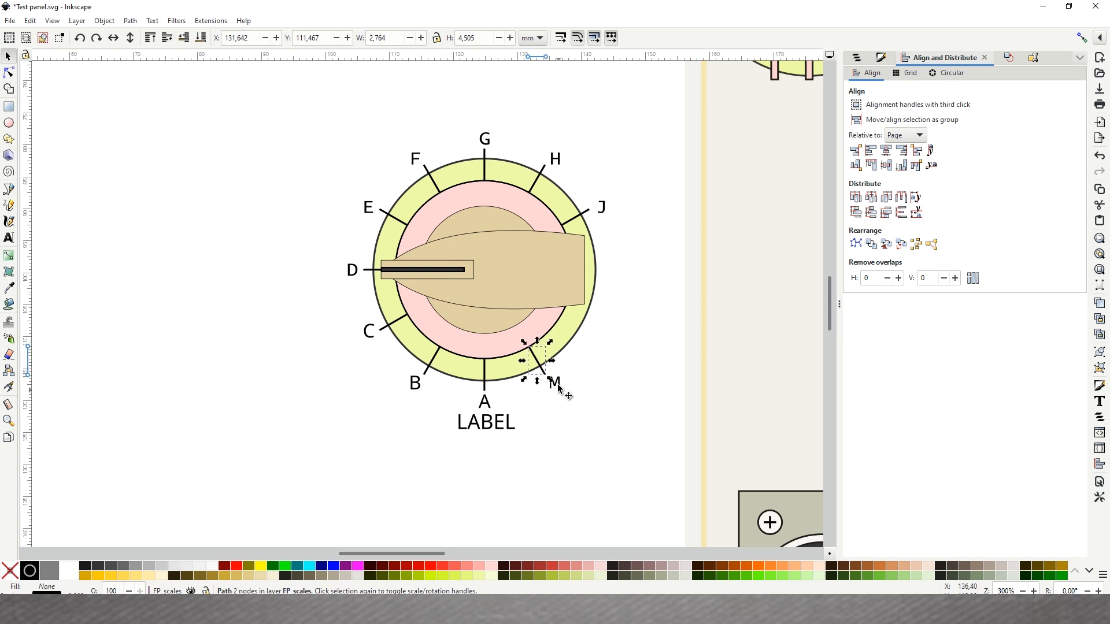
pyautogui.press('Delete')
pyautogui.click(557, 384)
pyautogui.press('Delete')
pyautogui.click(485, 378)
pyautogui.press('Delete')
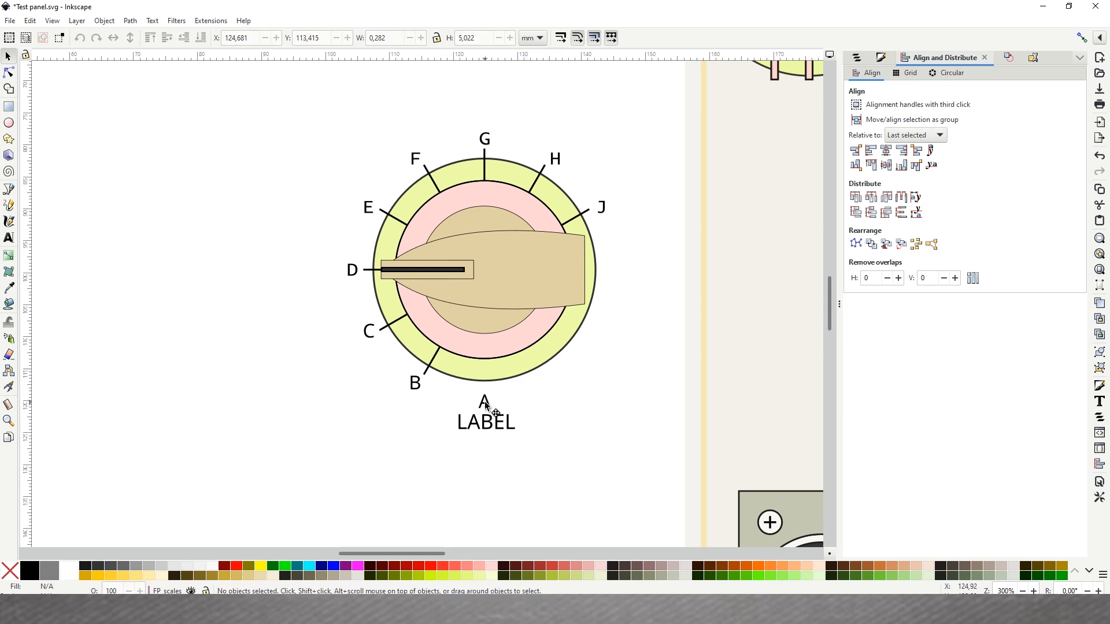
pyautogui.click(485, 403)
pyautogui.press('Delete')
# - Delete the B and C tick marks and letters, leaving positions D to J on the switch scale
pyautogui.click(428, 366)
pyautogui.press('Delete')
pyautogui.click(415, 385)
pyautogui.press('Delete')
pyautogui.click(397, 323)
pyautogui.press('Delete')
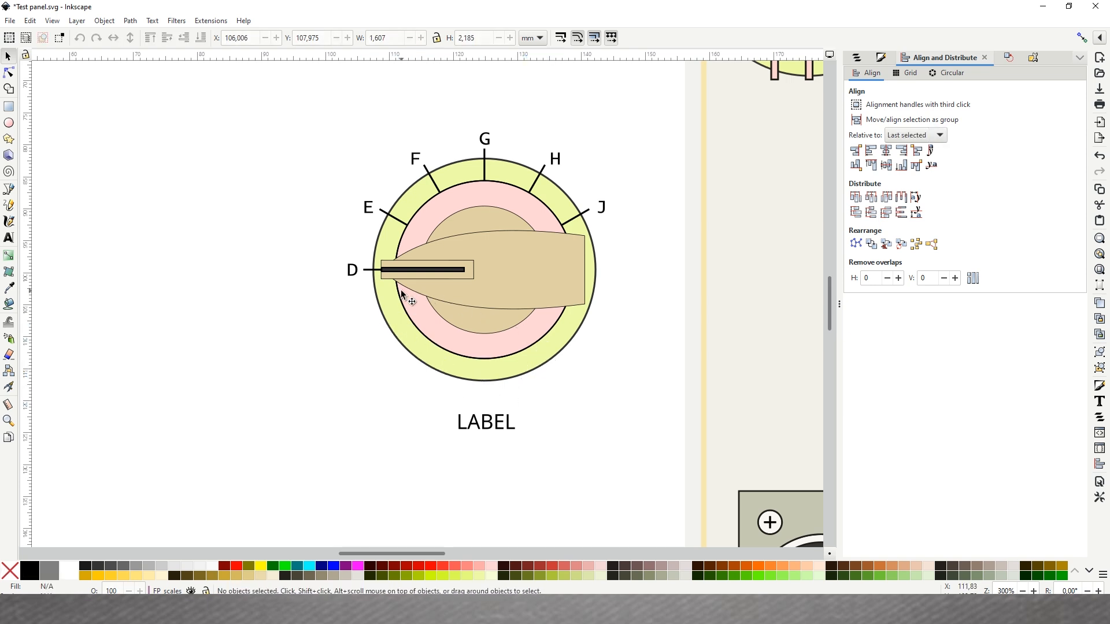
# - Replace the LABEL text below the rotary switch with CURVE
pyautogui.press('t')
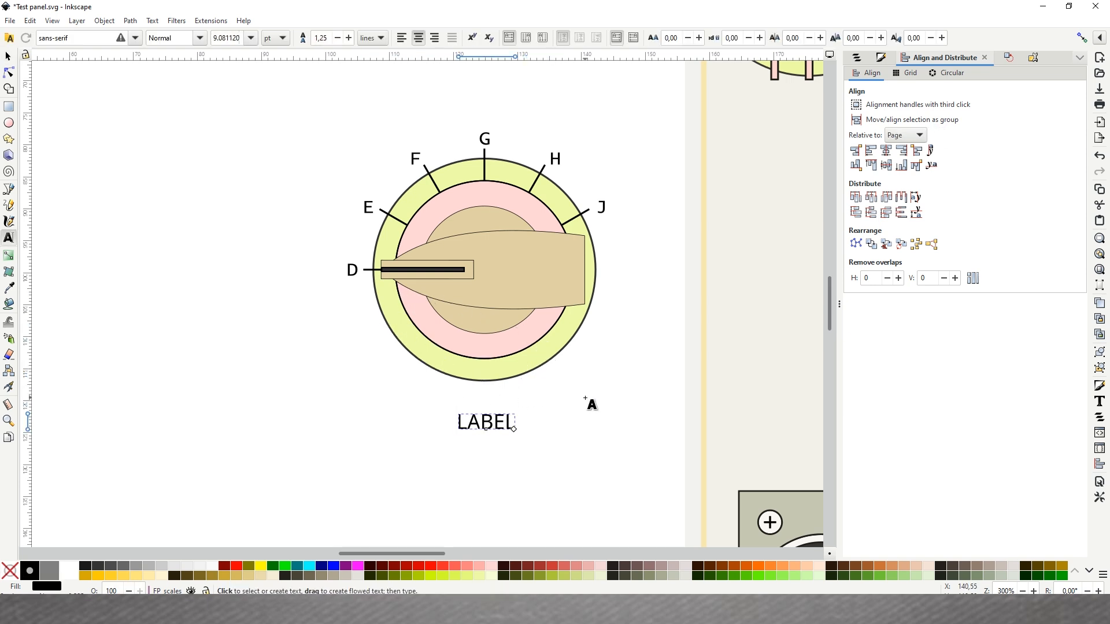
pyautogui.hotkey('ctrl', 'a')
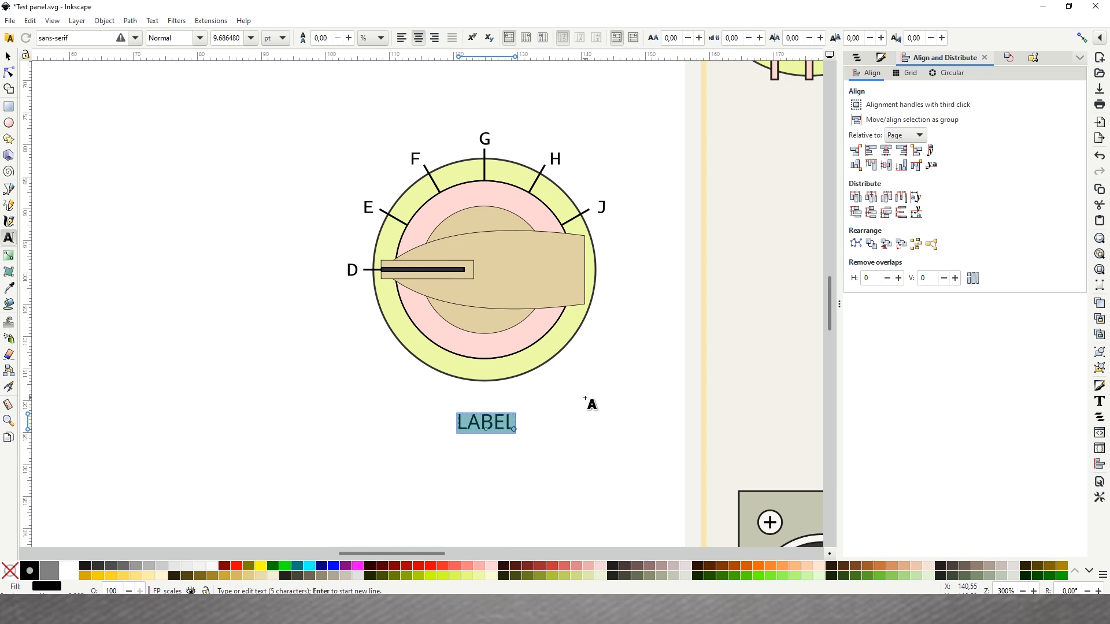
pyautogui.write('CURVE')
pyautogui.press('Escape')
pyautogui.press('s')
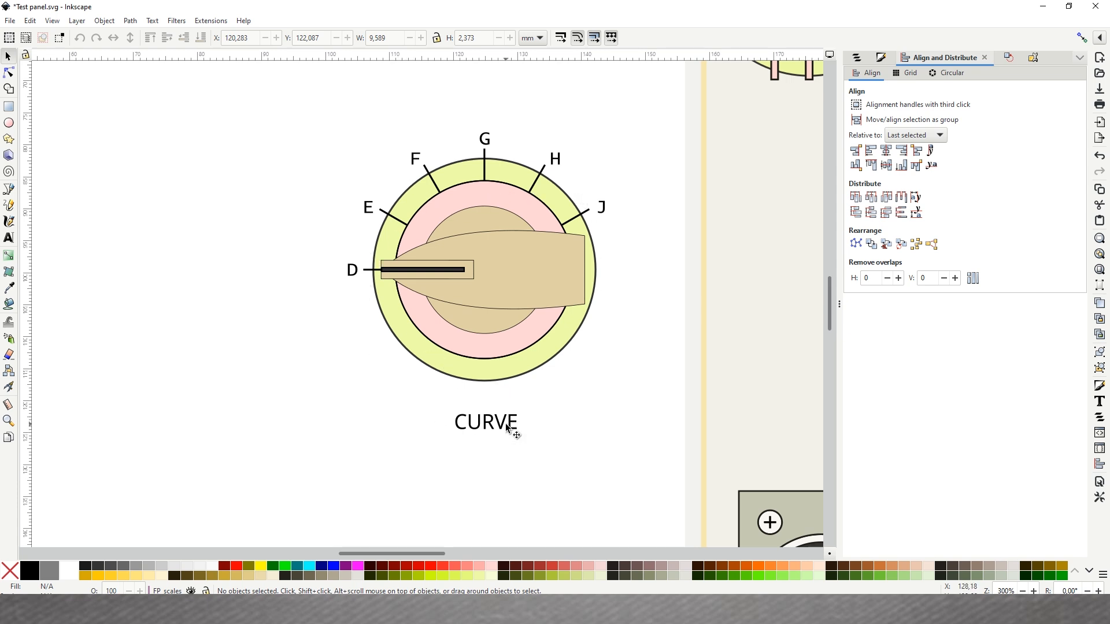
pyautogui.click(506, 427)
pyautogui.click(353, 269)
pyautogui.click(370, 205)
pyautogui.click(418, 156)
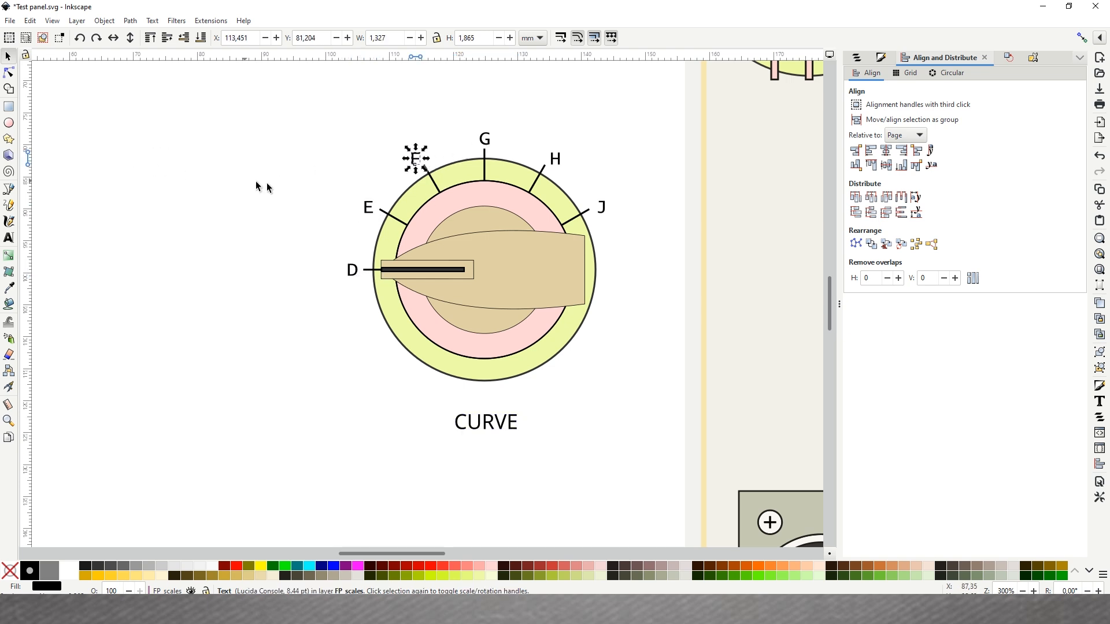
pyautogui.click(230, 183)
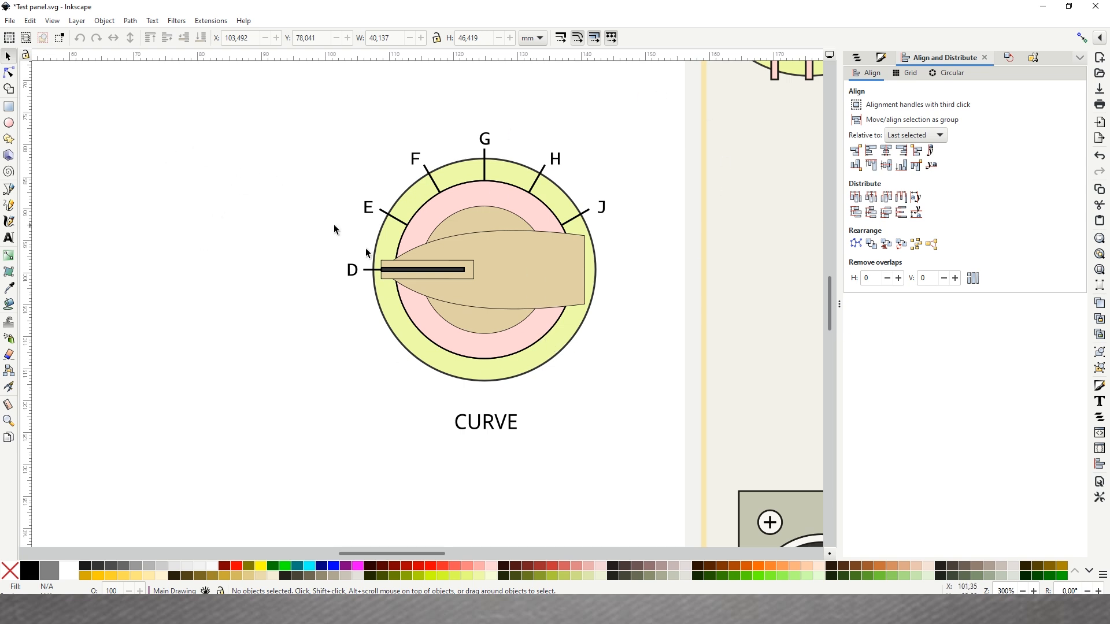
# - Move the rotary switch onto the panel, diagonally below the GAIN pot, to about X 182.7 mm, Y 58.3 mm
pyautogui.click(486, 283)
pyautogui.moveTo(512, 232); pyautogui.dragTo(505, 280)
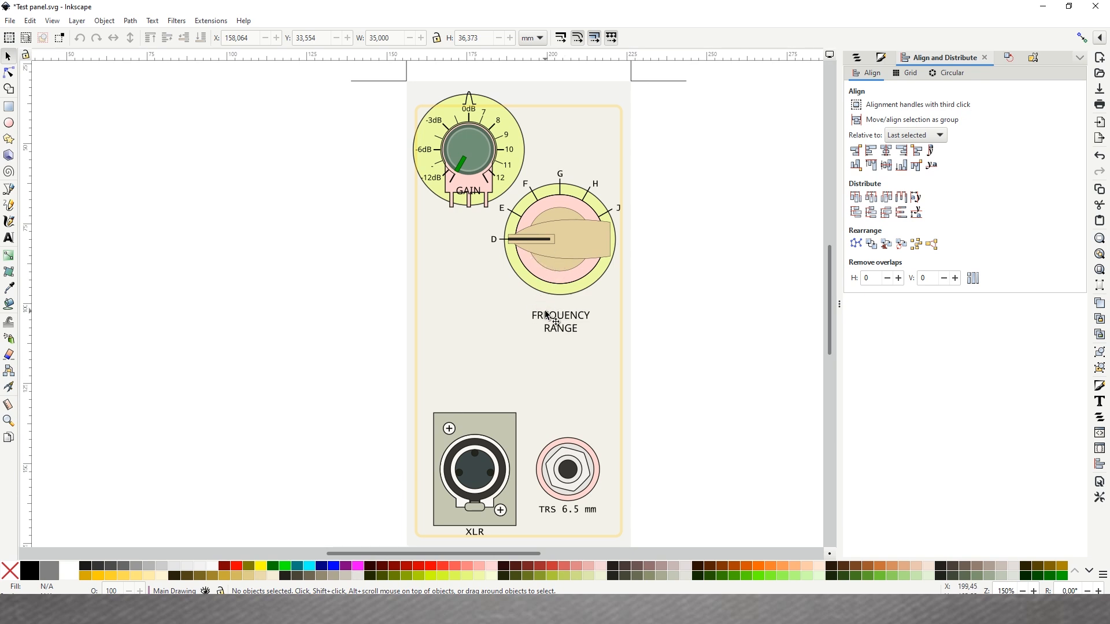
# - Nudge the FREQUENCY RANGE text inside the switch group up close to the scale circle, to about Y 98.2 mm
pyautogui.click(559, 322)
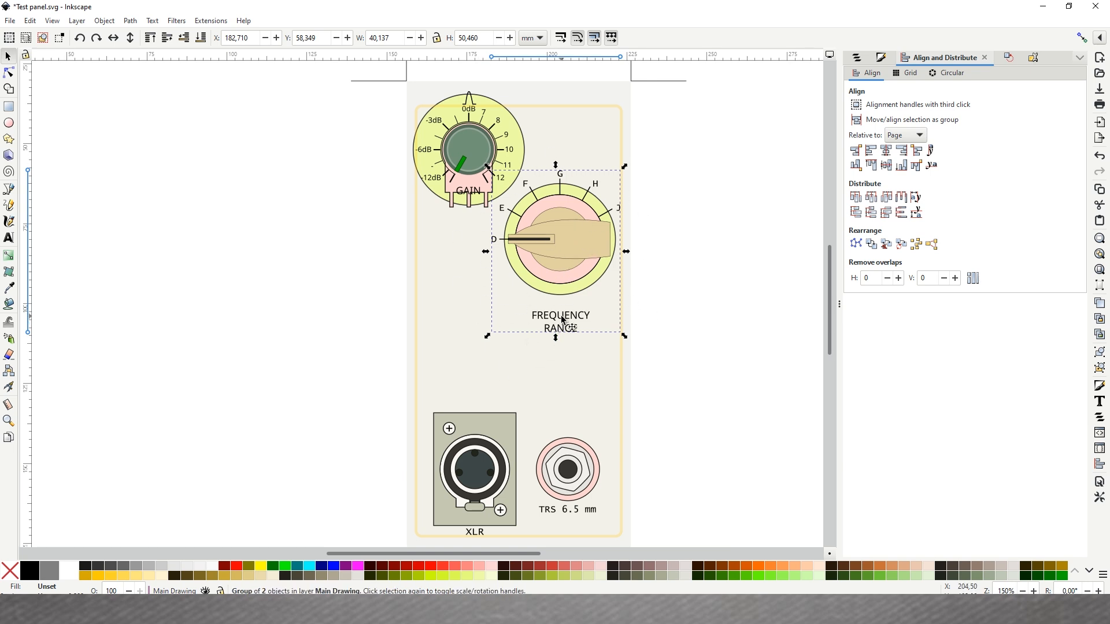
pyautogui.press('ctrl')
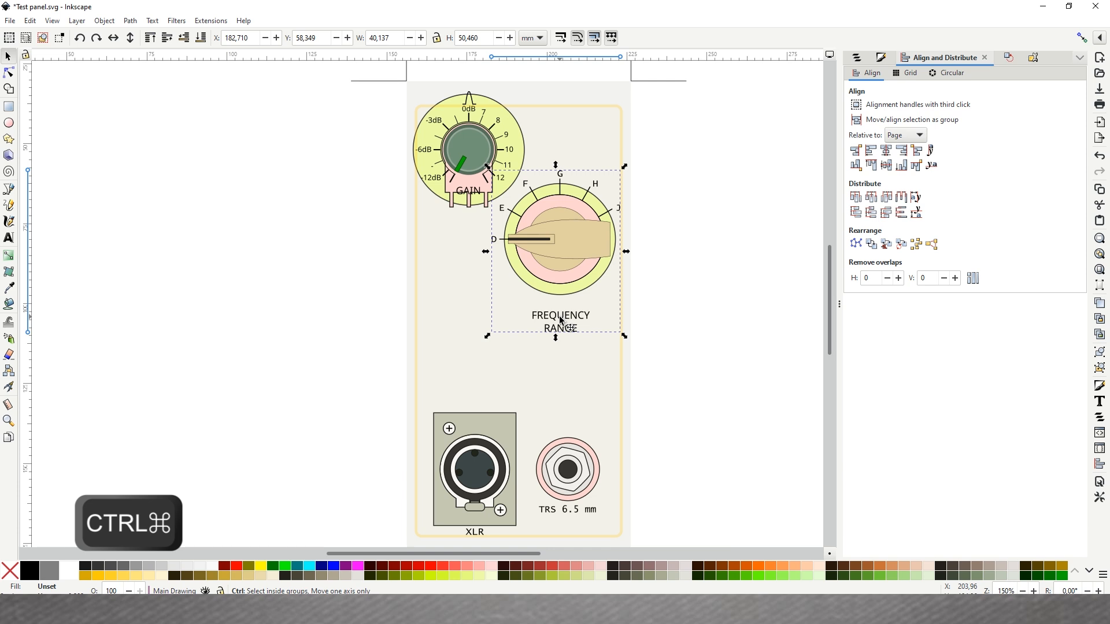
pyautogui.keyDown('ctrl'); pyautogui.click(560, 319); pyautogui.keyUp('ctrl')
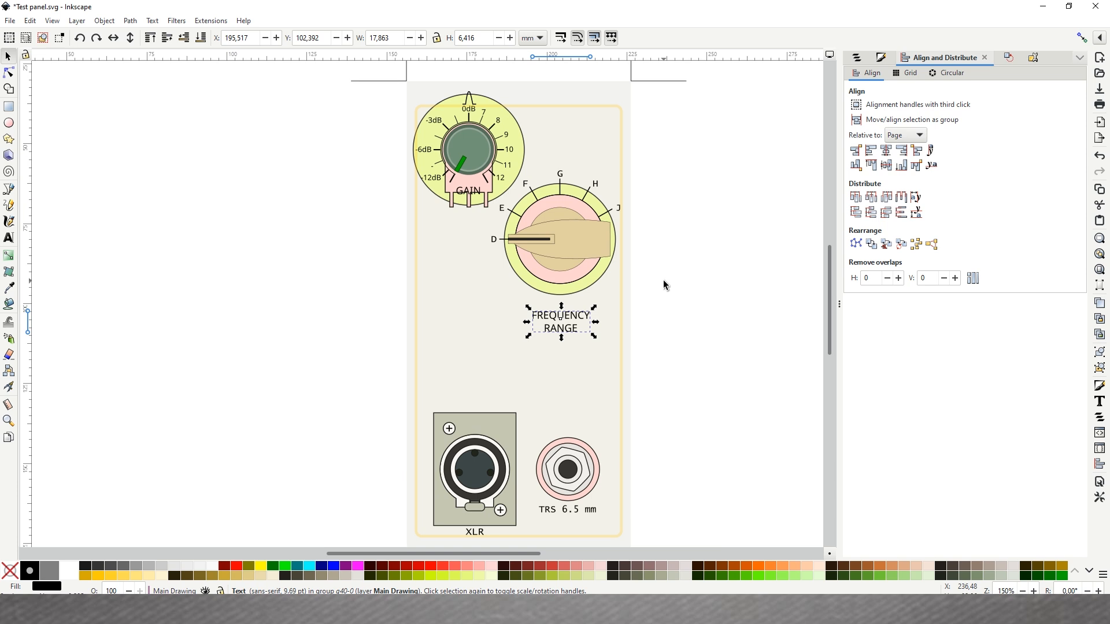
pyautogui.press('Up')
pyautogui.press('Up')
pyautogui.press('Up')
pyautogui.press('Up')
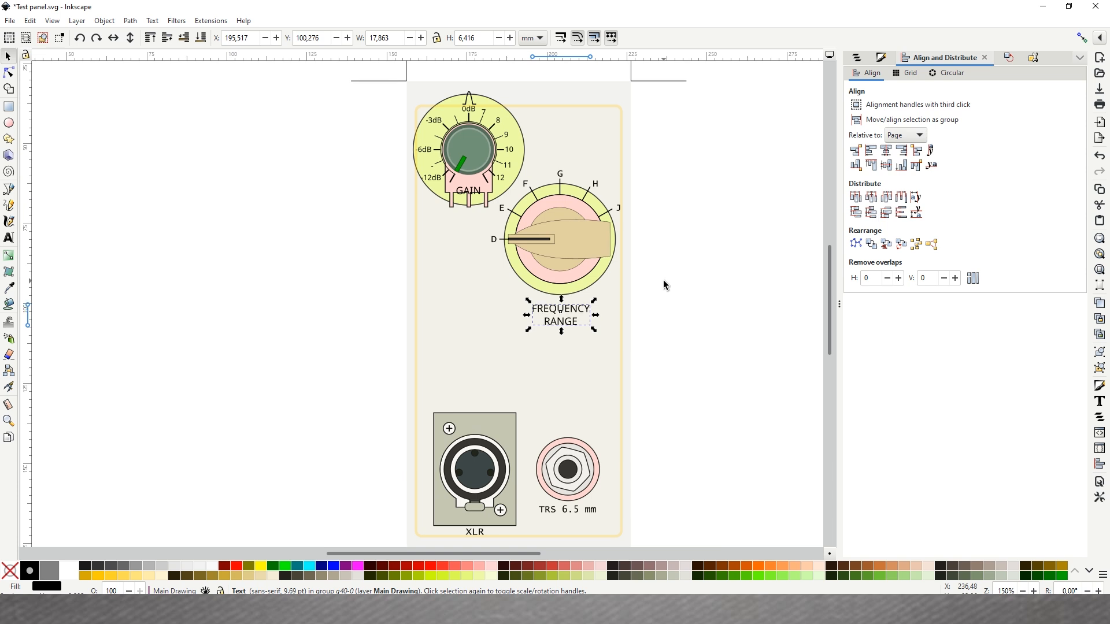
pyautogui.press('Up')
pyautogui.press('Up')
pyautogui.press('Up')
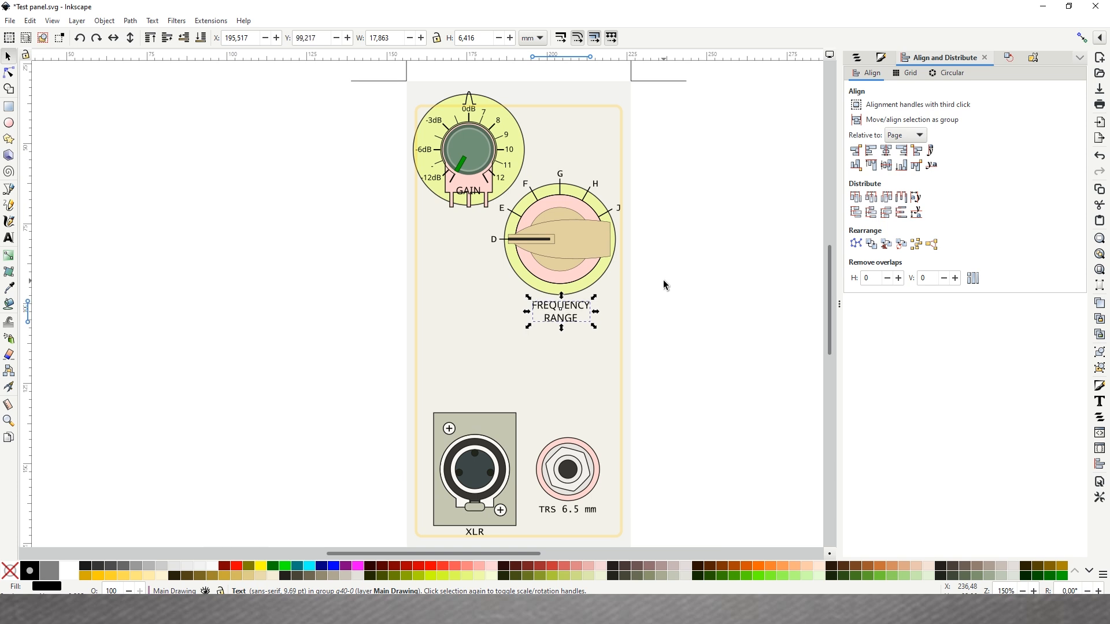
pyautogui.press('Down')
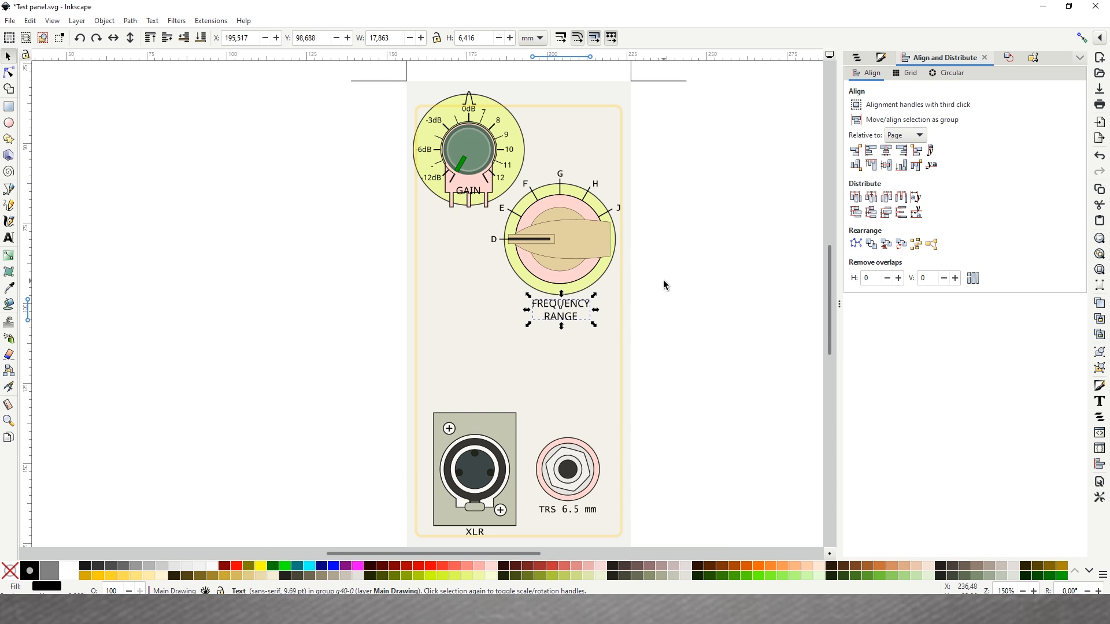
pyautogui.press('Up')
pyautogui.press('Down')
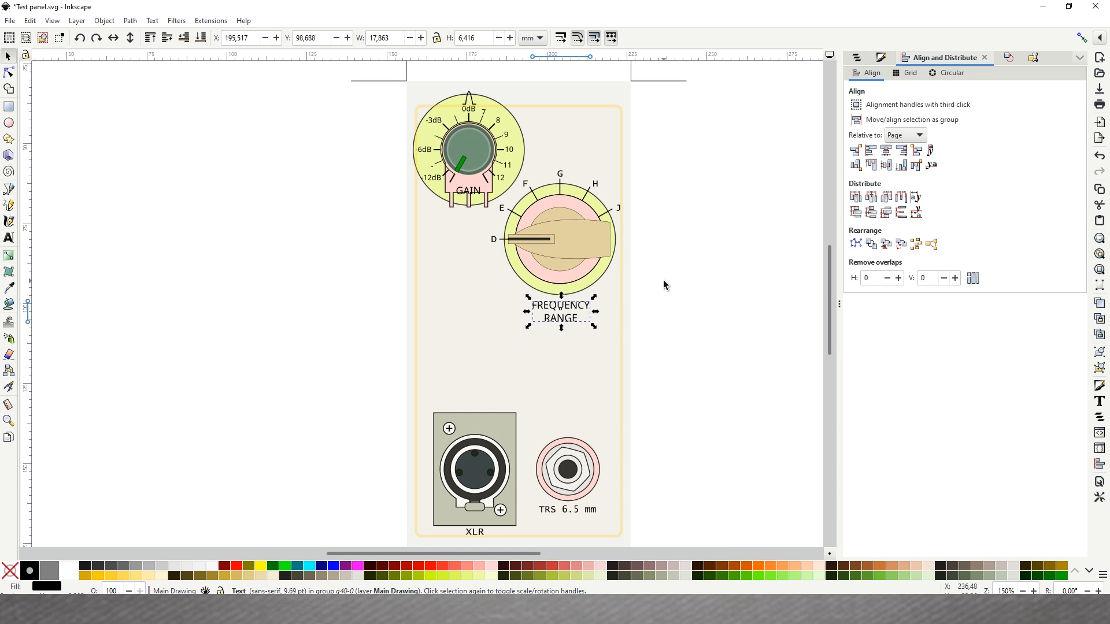
pyautogui.press('Up')
pyautogui.press('Down')
pyautogui.press('Down')
pyautogui.press('Up')
pyautogui.press('Up')
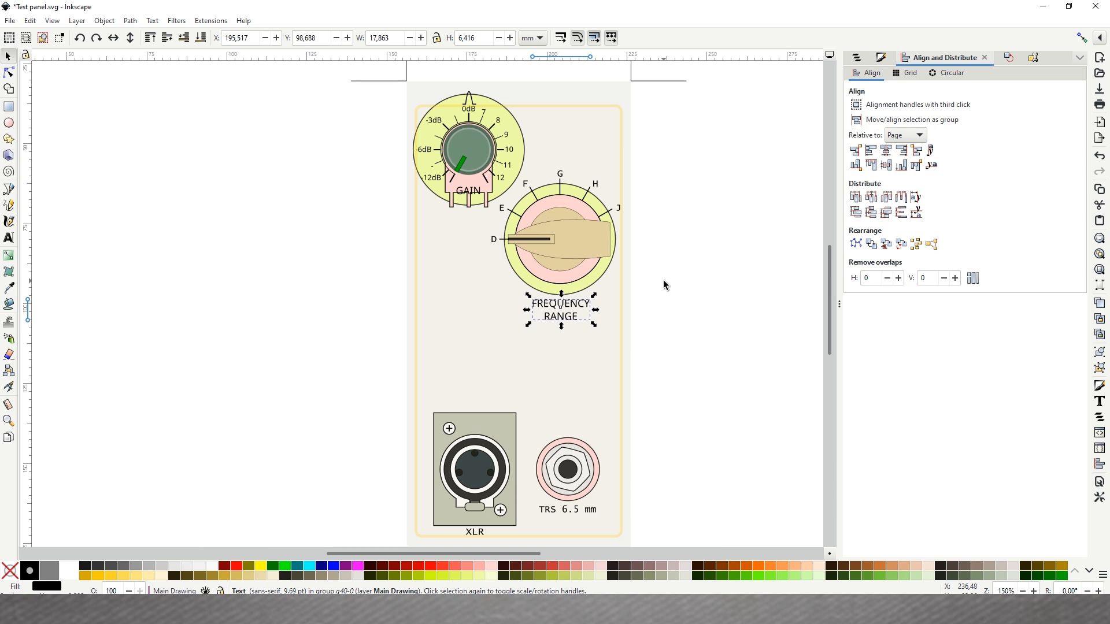
pyautogui.press('Up')
pyautogui.press('Escape')
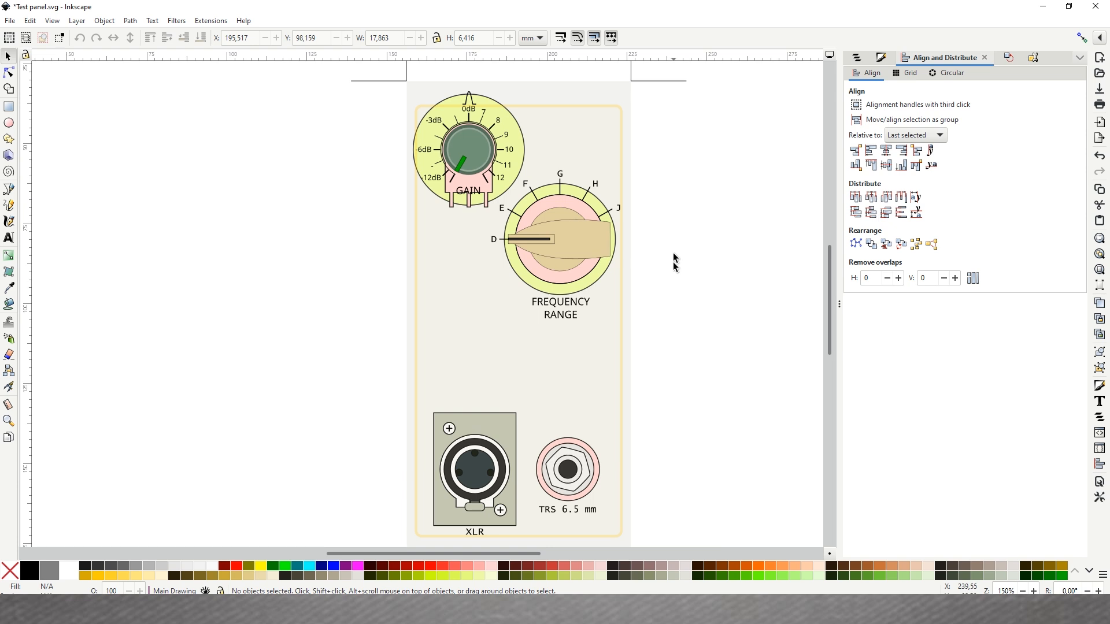
# - Rearrange the controls, placing the Q pot below the lowered rotary switch and the FREQUENCY pot between the GAIN pot and the XLR connector
pyautogui.click(562, 259)
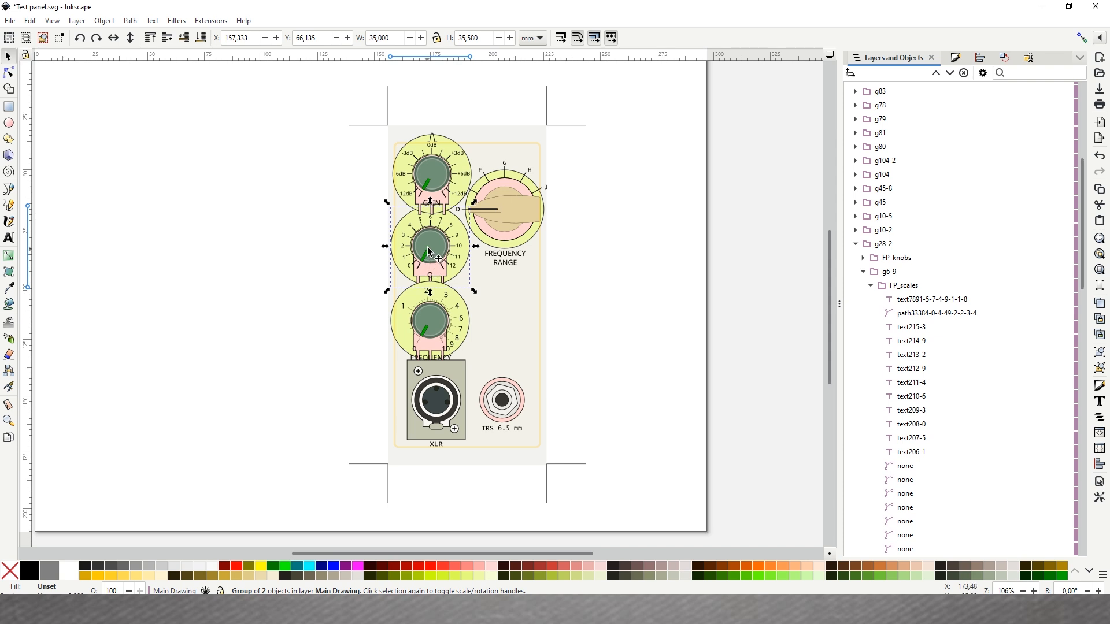
pyautogui.moveTo(438, 253); pyautogui.dragTo(516, 341)
pyautogui.moveTo(434, 308); pyautogui.dragTo(432, 295)
pyautogui.moveTo(507, 260); pyautogui.dragTo(504, 285)
pyautogui.click(519, 365)
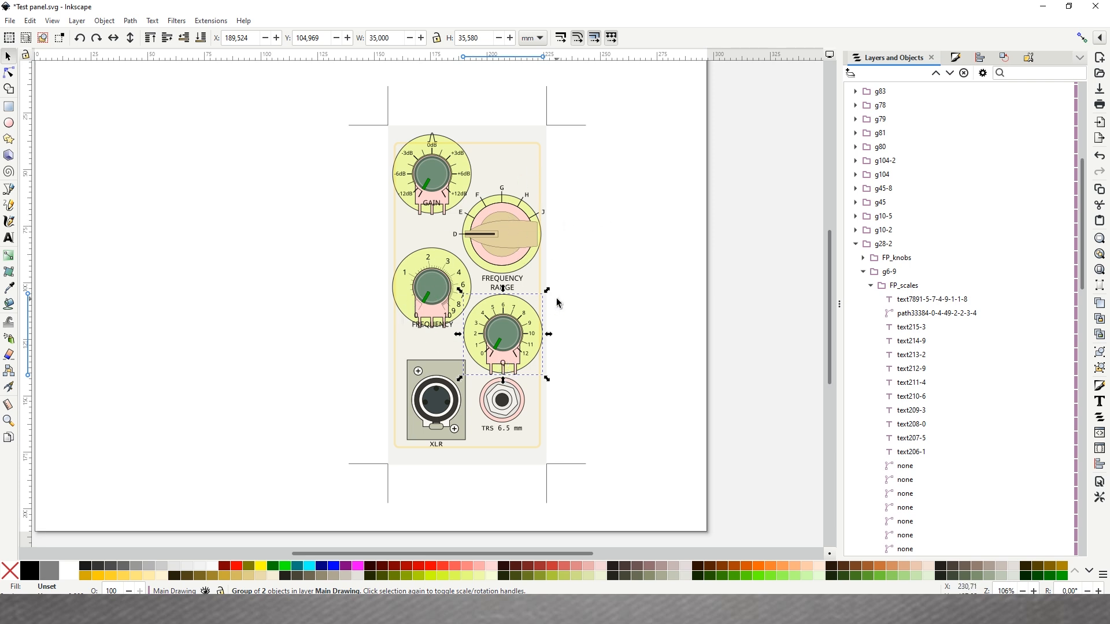
pyautogui.click(588, 285)
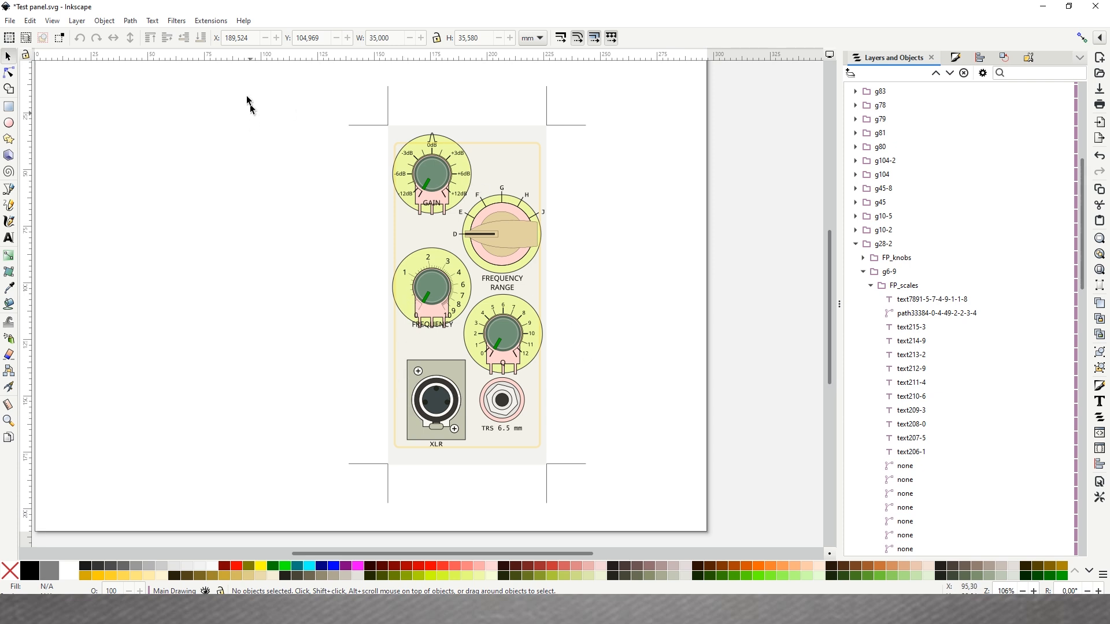
# - Apply Toggle Front Panel Features with only FP_dimensions shown, hiding FP_scales and FP_knobs
pyautogui.click(209, 21)
pyautogui.moveTo(213, 79)
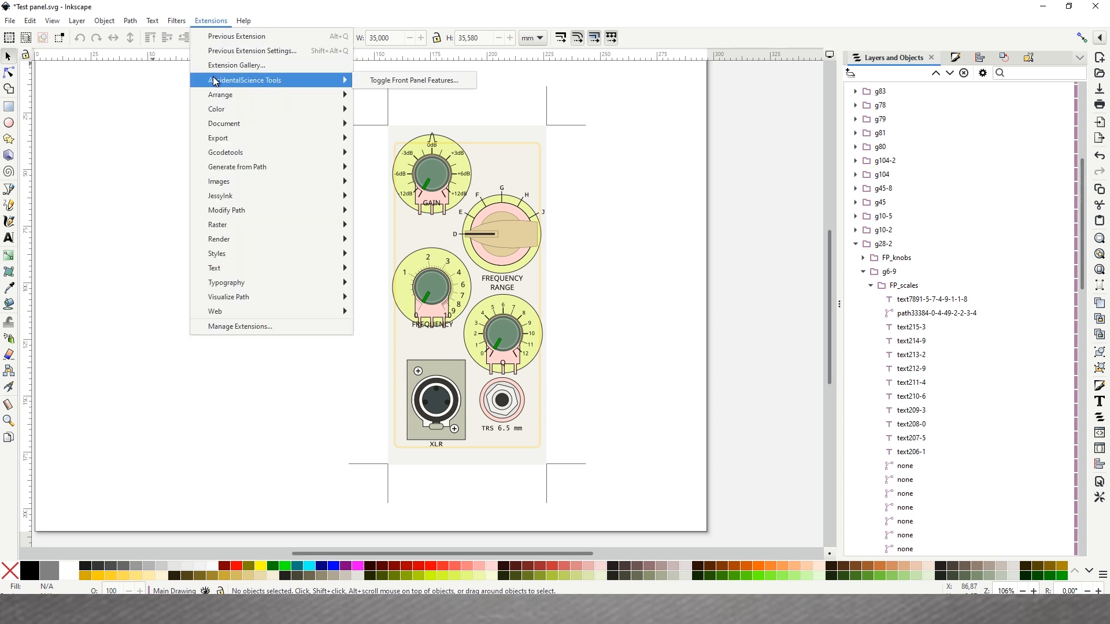
pyautogui.click(415, 84)
pyautogui.moveTo(58, 28); pyautogui.dragTo(322, 232)
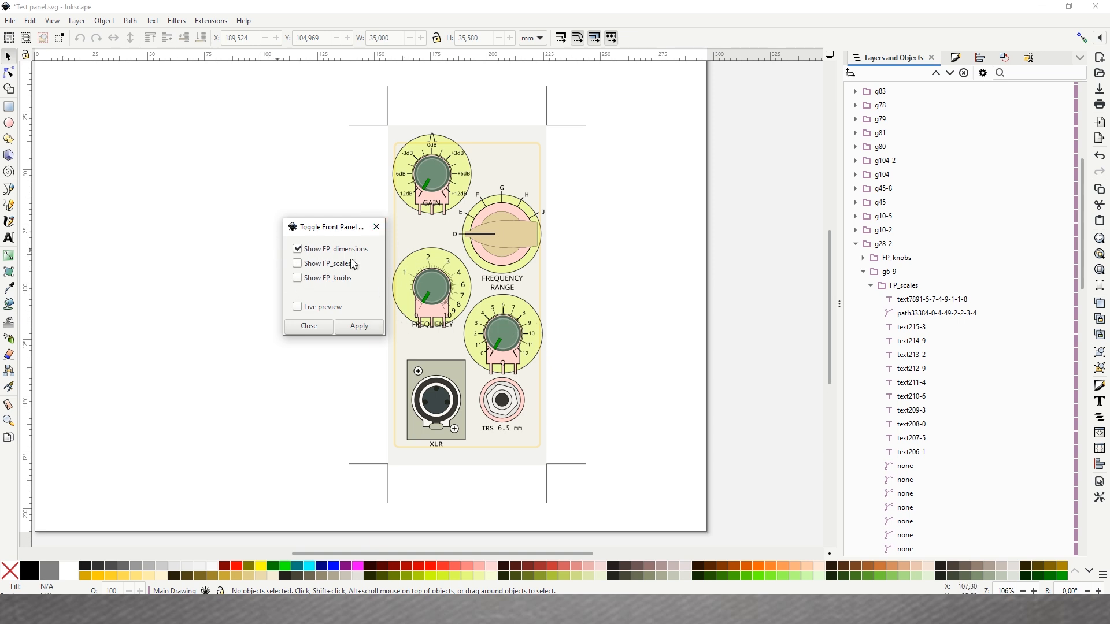
pyautogui.click(360, 327)
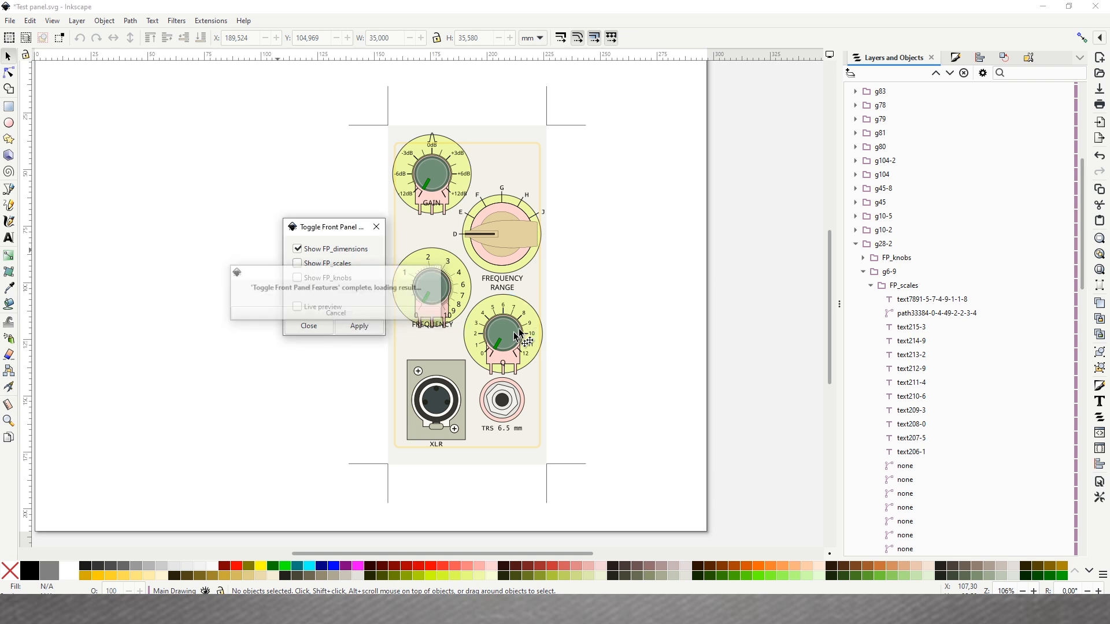
pyautogui.click(317, 326)
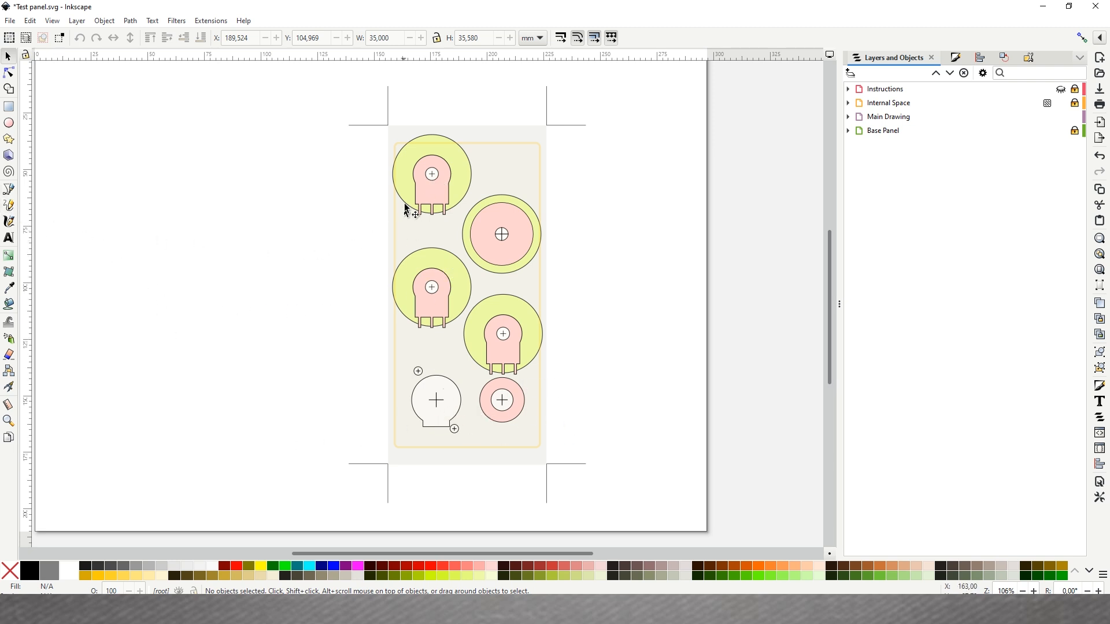
# - Draw a straight vertical line about 163 mm long down the panel, close to the centres of the GAIN and FREQUENCY pots
pyautogui.click(9, 193)
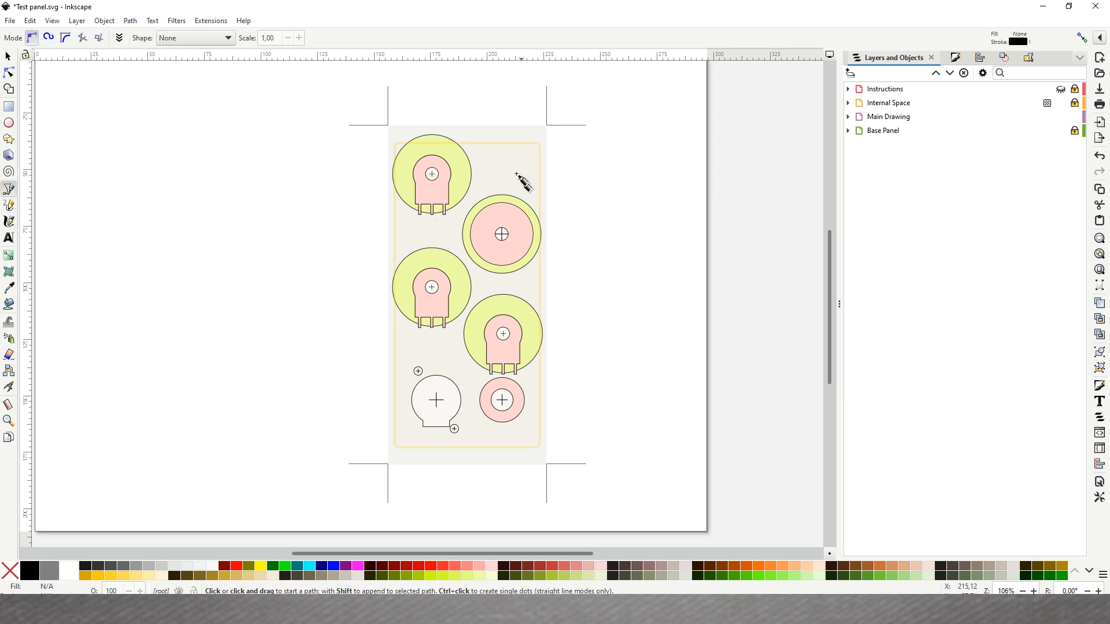
pyautogui.click(429, 111)
pyautogui.press('ctrl')
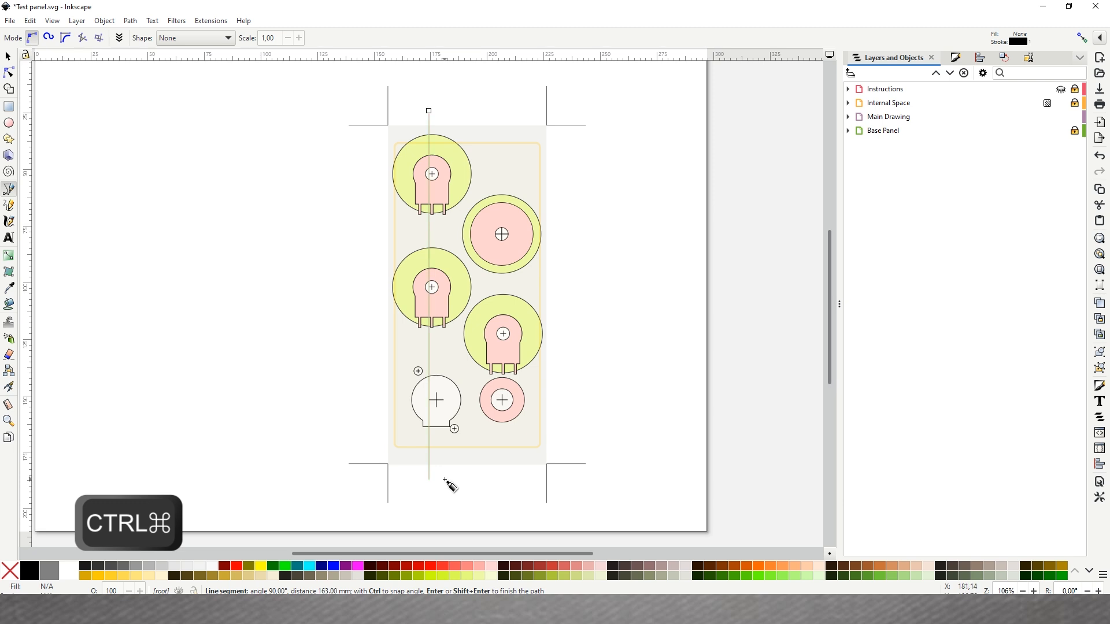
pyautogui.doubleClick(444, 480)
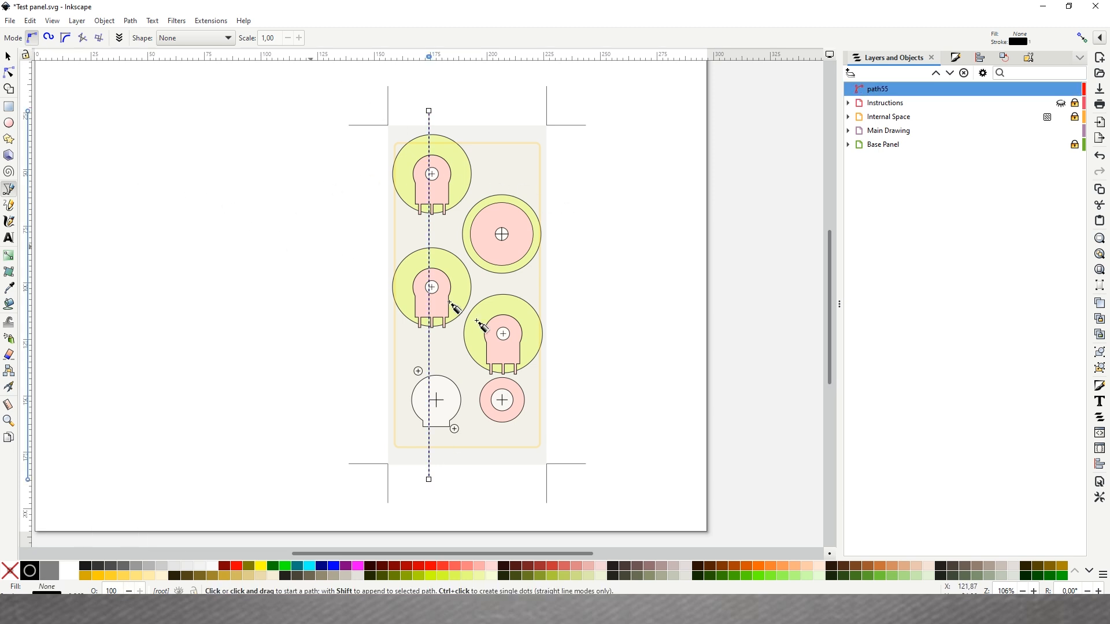
# - Draw a straight horizontal line about 116 mm long across the panel, close to the centres of the XLR and TRS connectors
pyautogui.click(343, 397)
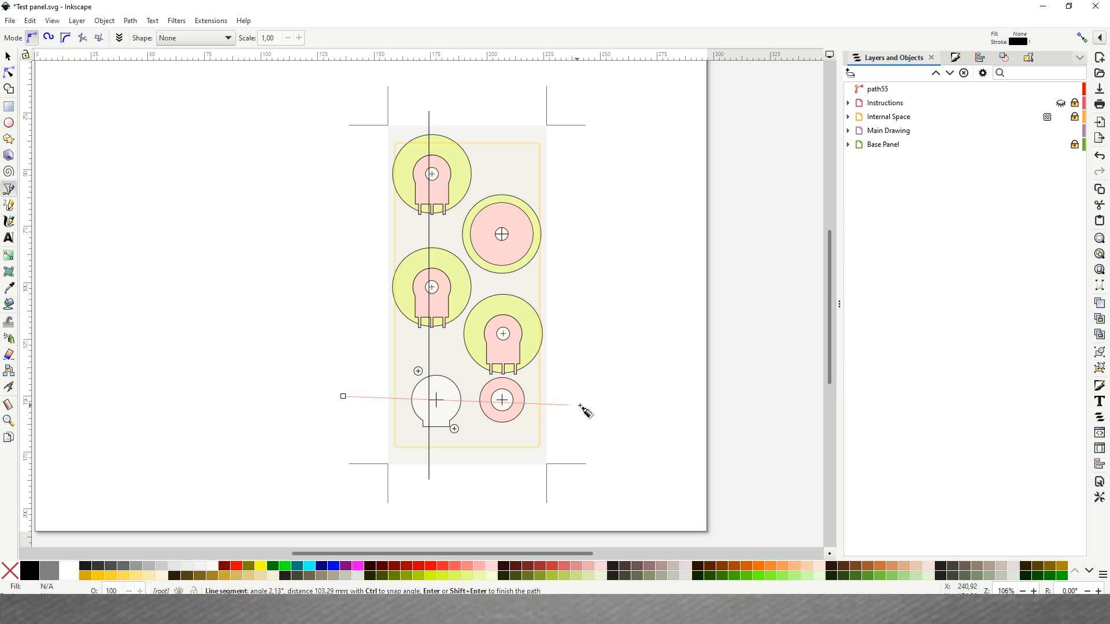
pyautogui.press('ctrl')
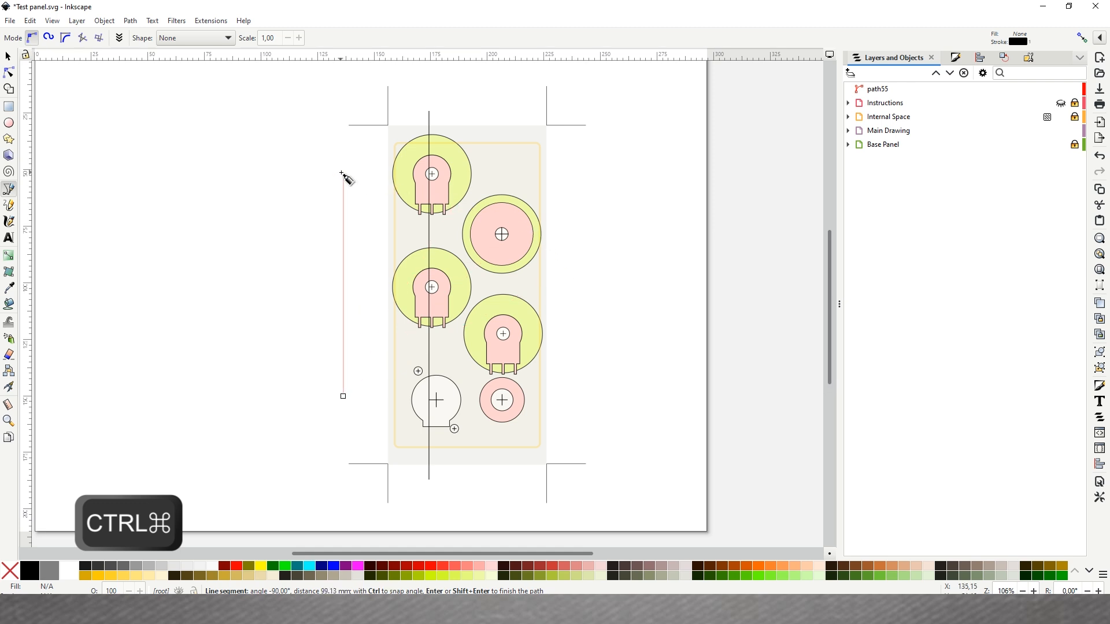
pyautogui.moveTo(617, 322); pyautogui.dragTo(635, 388)
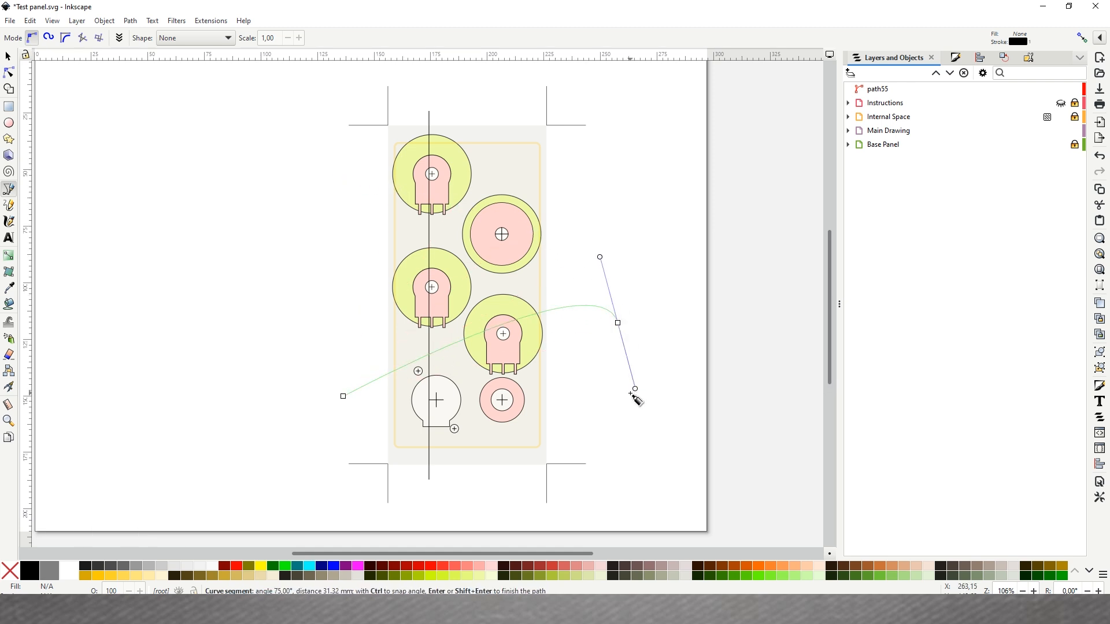
pyautogui.press('BackSpace')
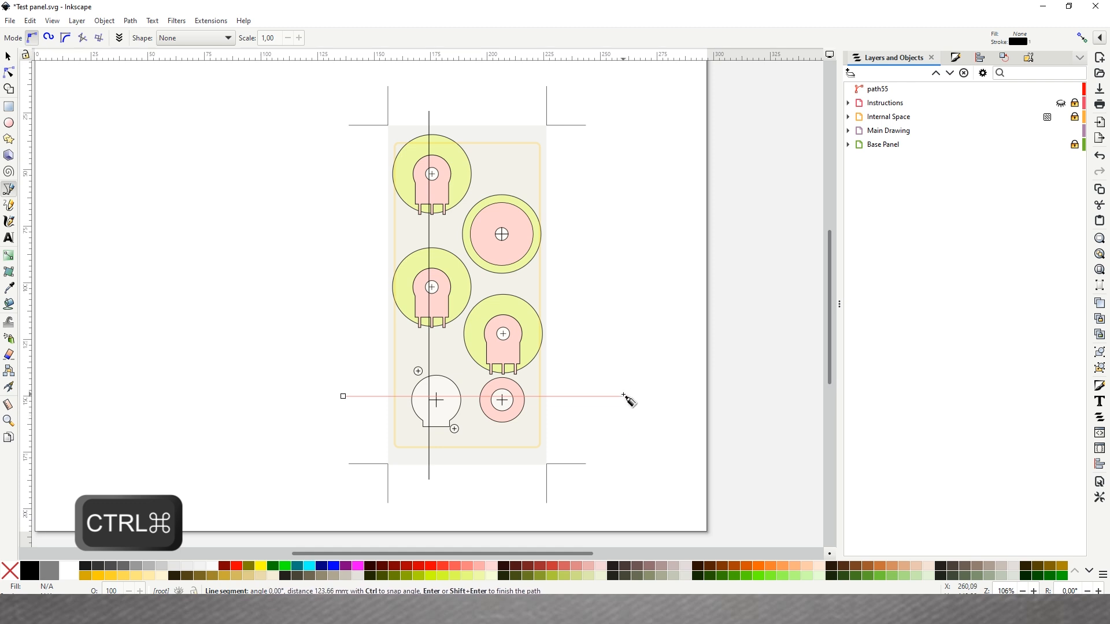
pyautogui.keyDown('ctrl'); pyautogui.doubleClick(606, 397); pyautogui.keyUp('ctrl')
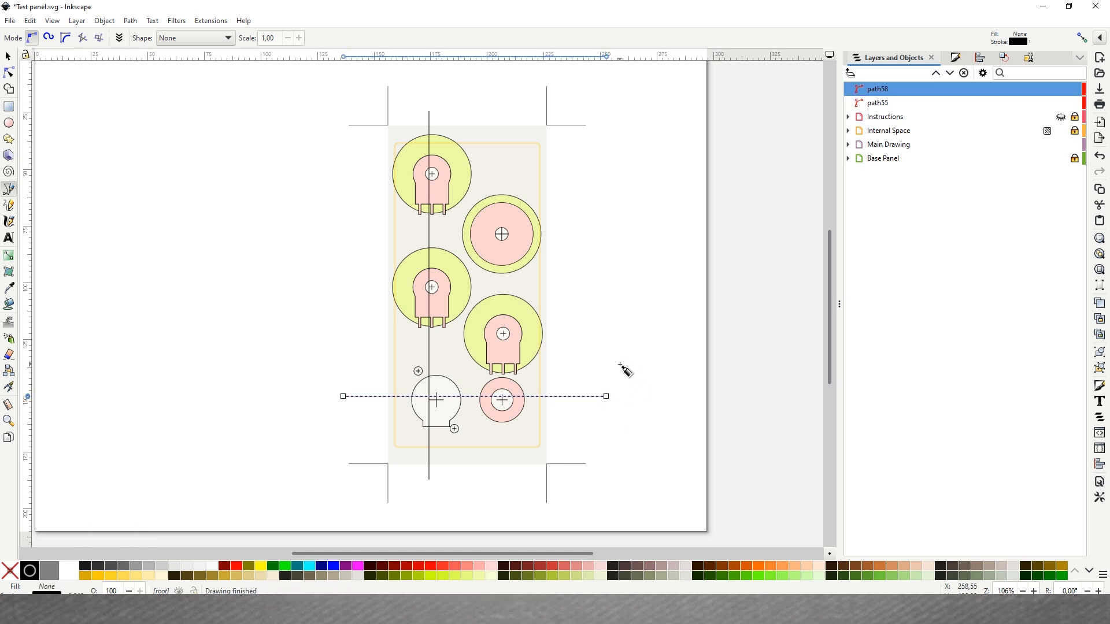
pyautogui.click(9, 56)
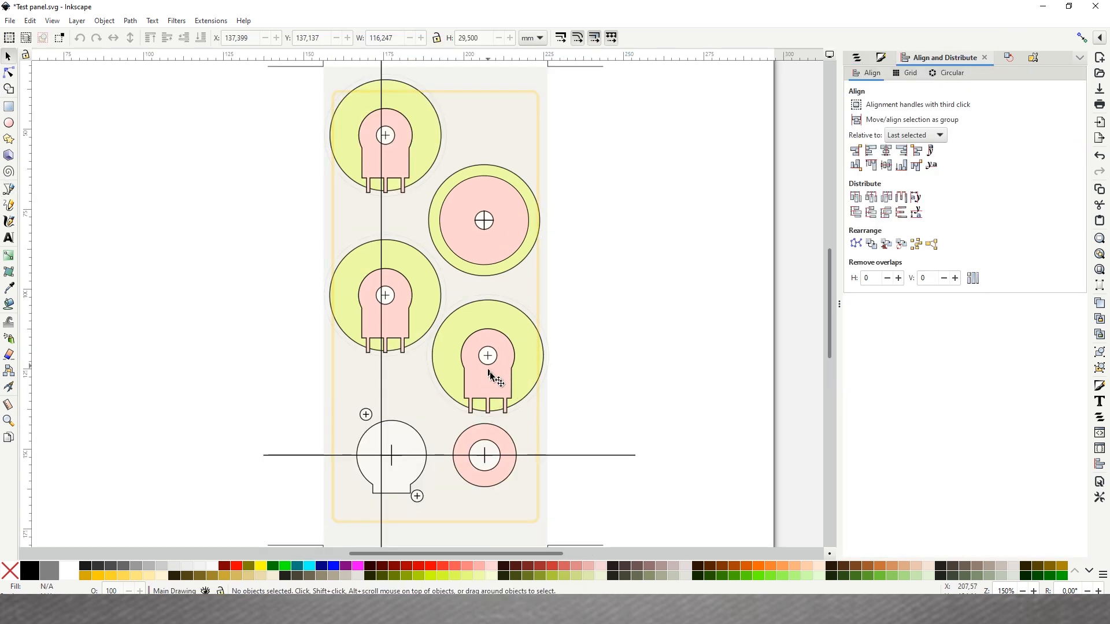
# - Shift the Q pot slightly outward and centre the GAIN pot, FREQUENCY pot and XLR connector on the vertical line, aligning relative to Last selected
pyautogui.moveTo(508, 351)
pyautogui.mouseDown()
pyautogui.moveTo(539, 345)
pyautogui.moveTo(509, 353)
pyautogui.moveTo(524, 356)
pyautogui.mouseUp()
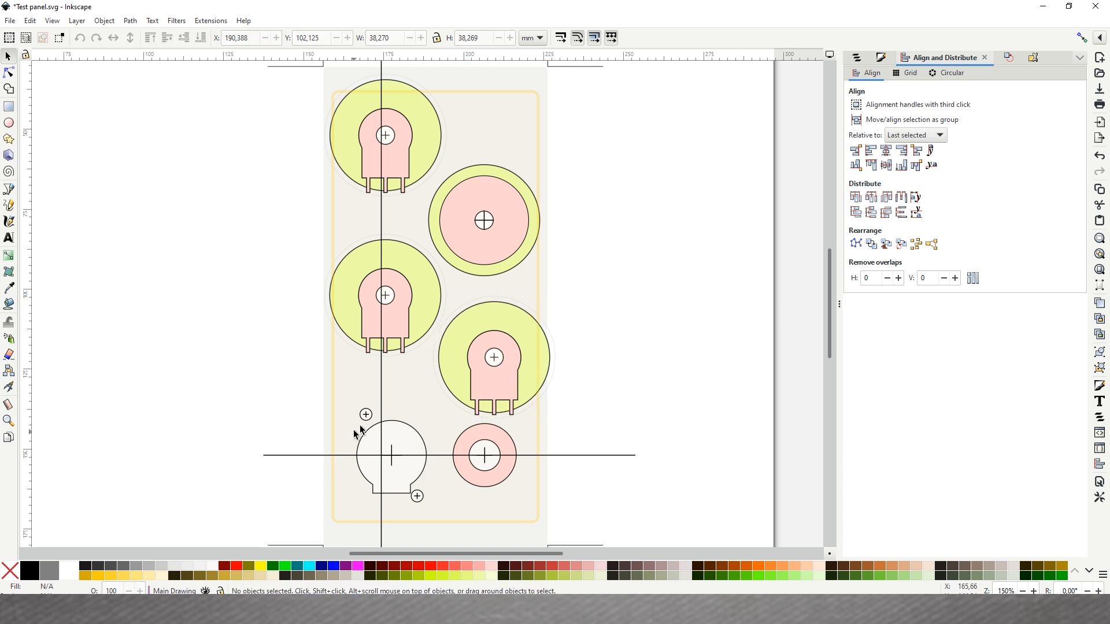
pyautogui.click(409, 446)
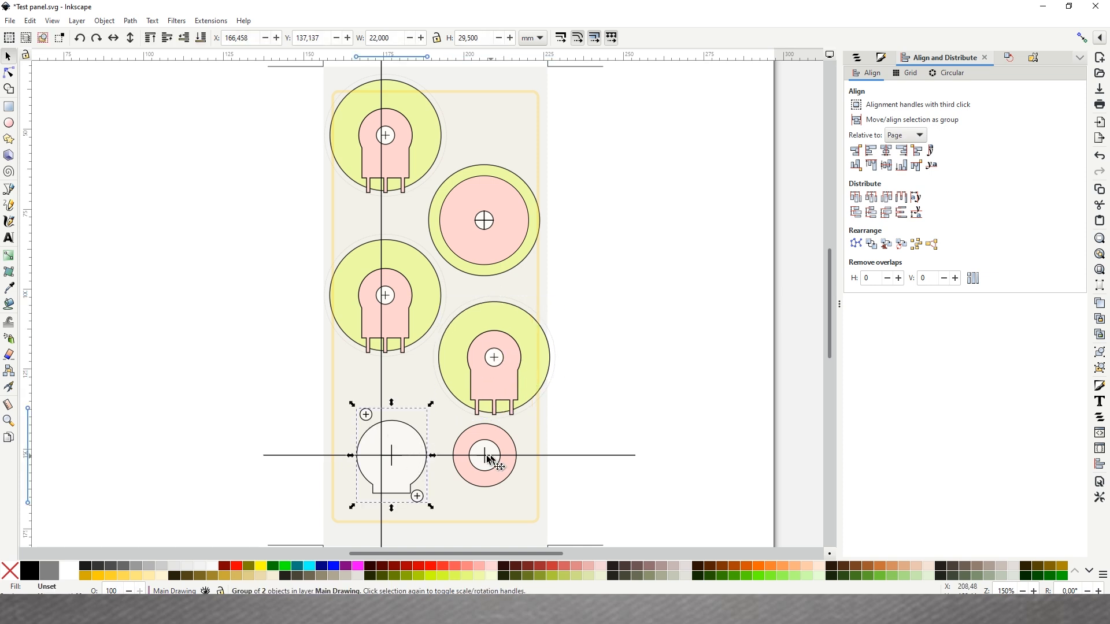
pyautogui.click(399, 141)
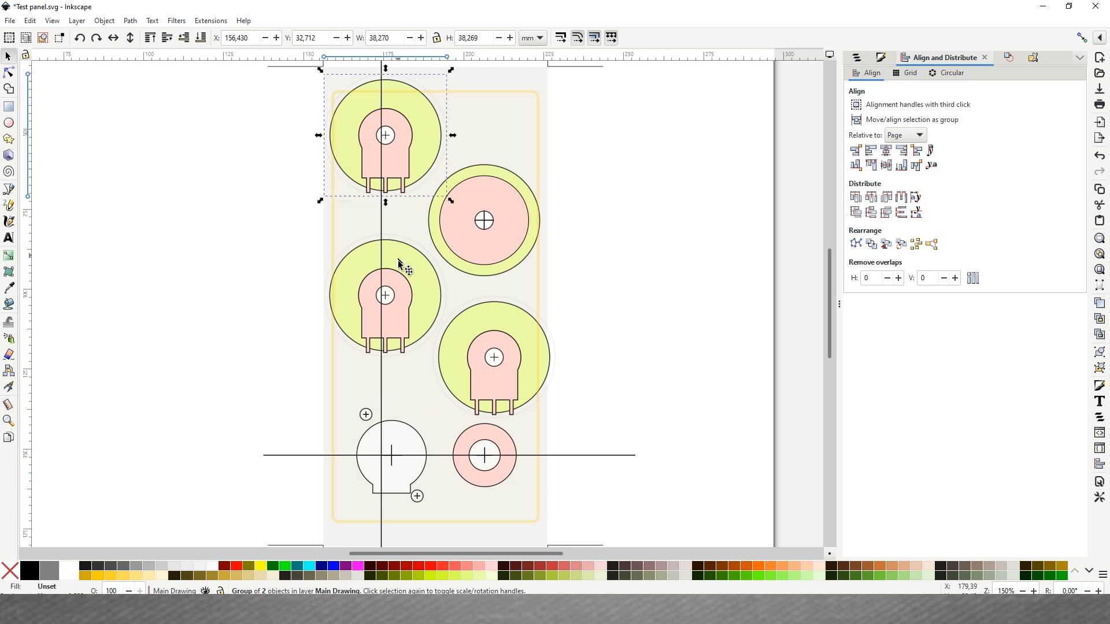
pyautogui.keyDown('shift'); pyautogui.click(400, 265); pyautogui.keyUp('shift')
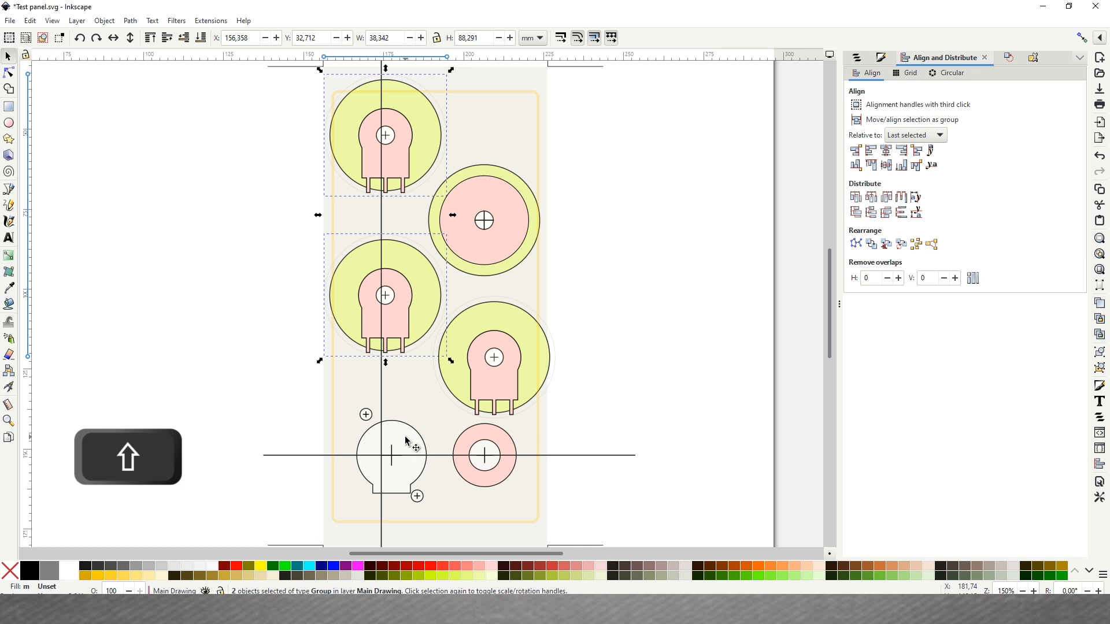
pyautogui.keyDown('shift'); pyautogui.click(406, 441); pyautogui.keyUp('shift')
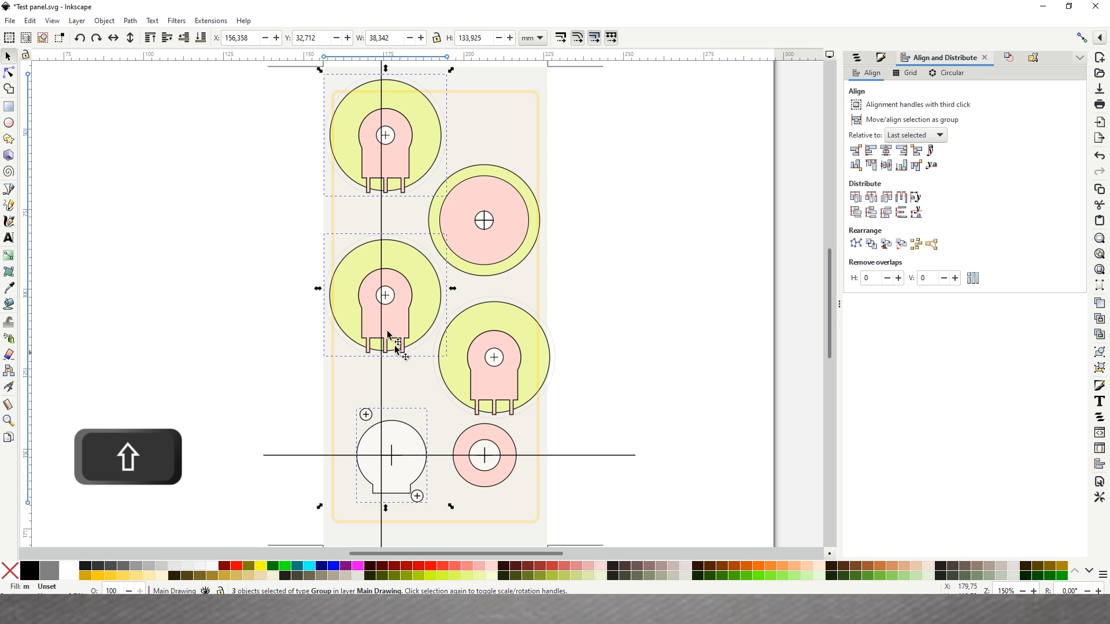
pyautogui.keyDown('shift'); pyautogui.click(381, 380); pyautogui.keyUp('shift')
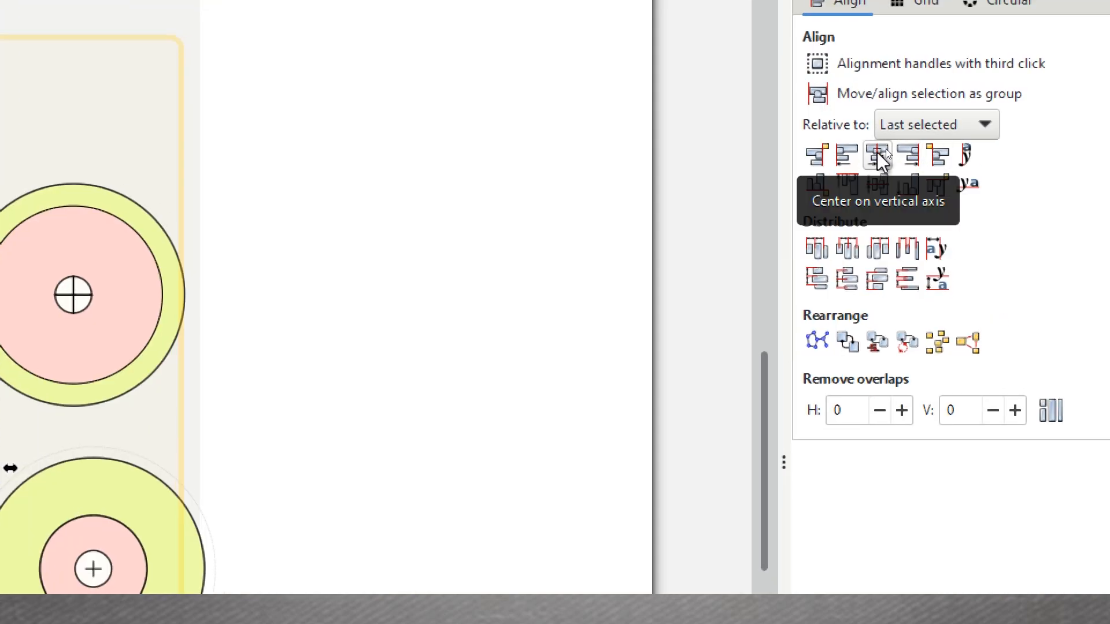
pyautogui.click(876, 153)
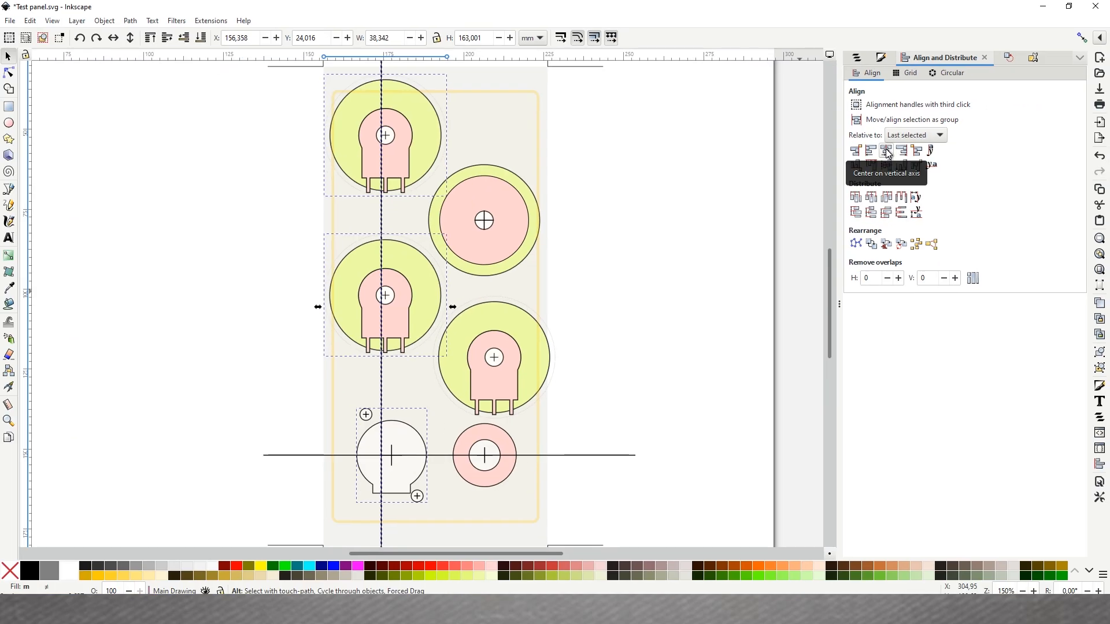
pyautogui.click(887, 152)
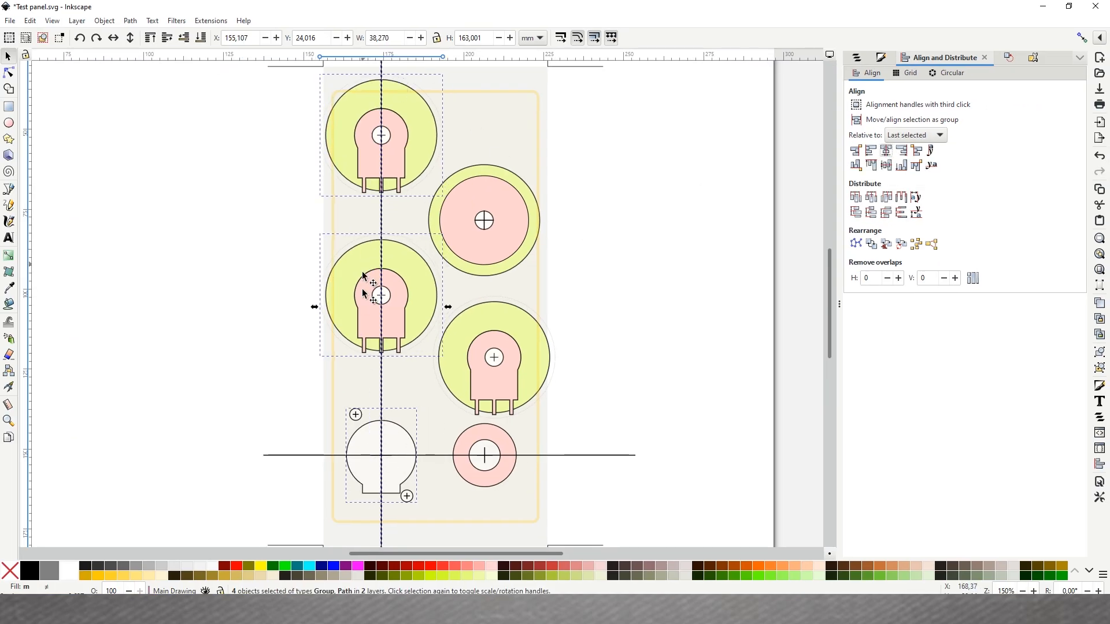
pyautogui.click(612, 362)
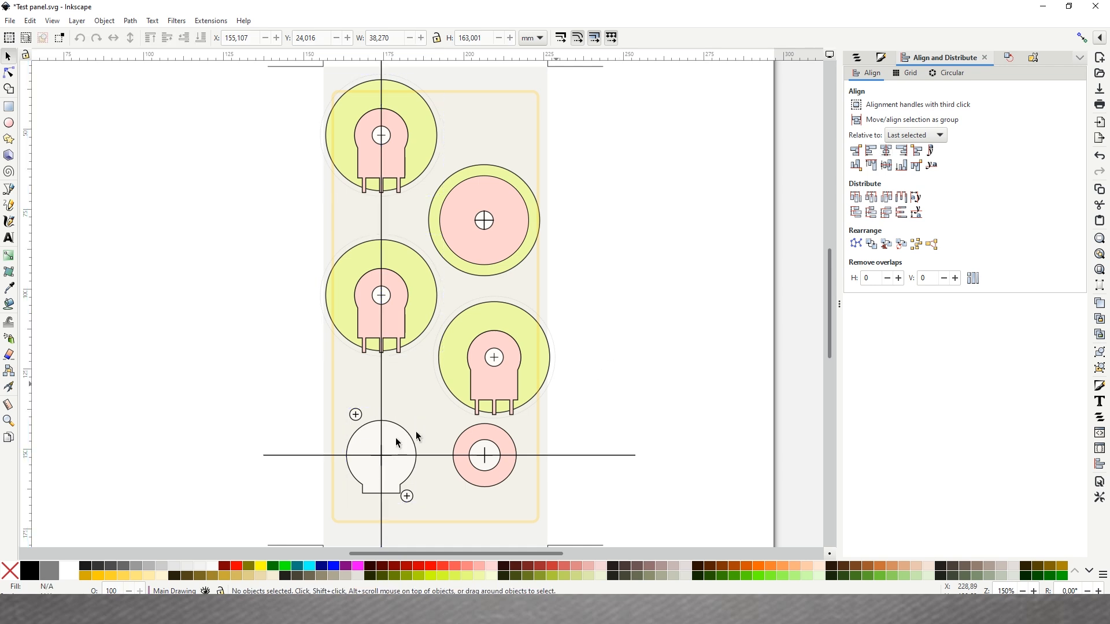
# - Move the vertical reference line over to the Q pot and TRS connector column, and delete the horizontal reference line
pyautogui.click(381, 399)
pyautogui.moveTo(382, 399); pyautogui.dragTo(499, 400)
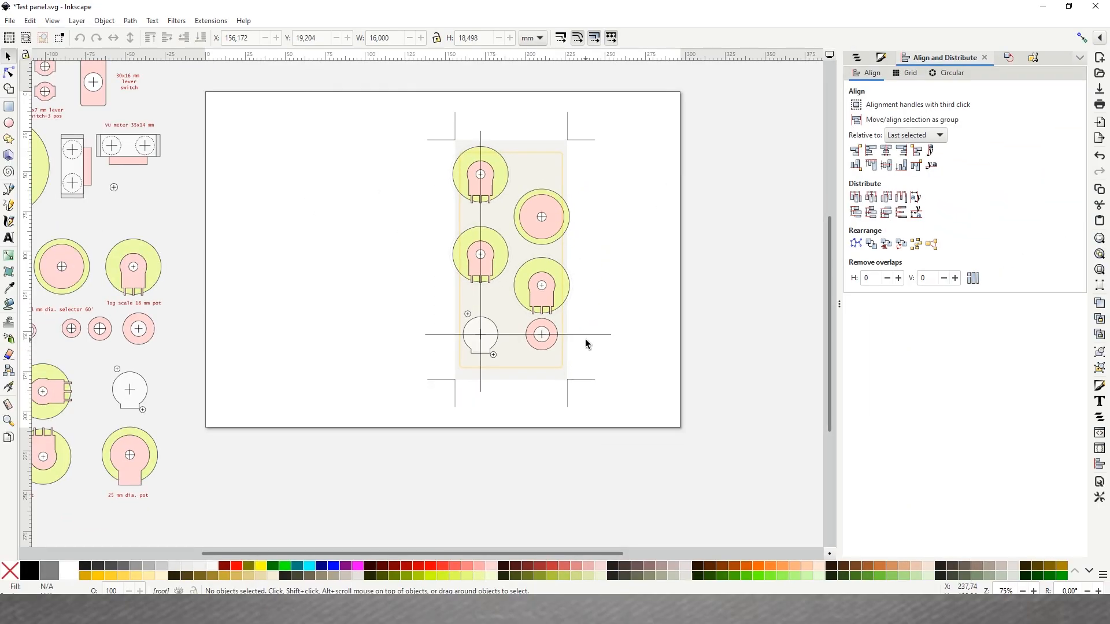
pyautogui.click(587, 334)
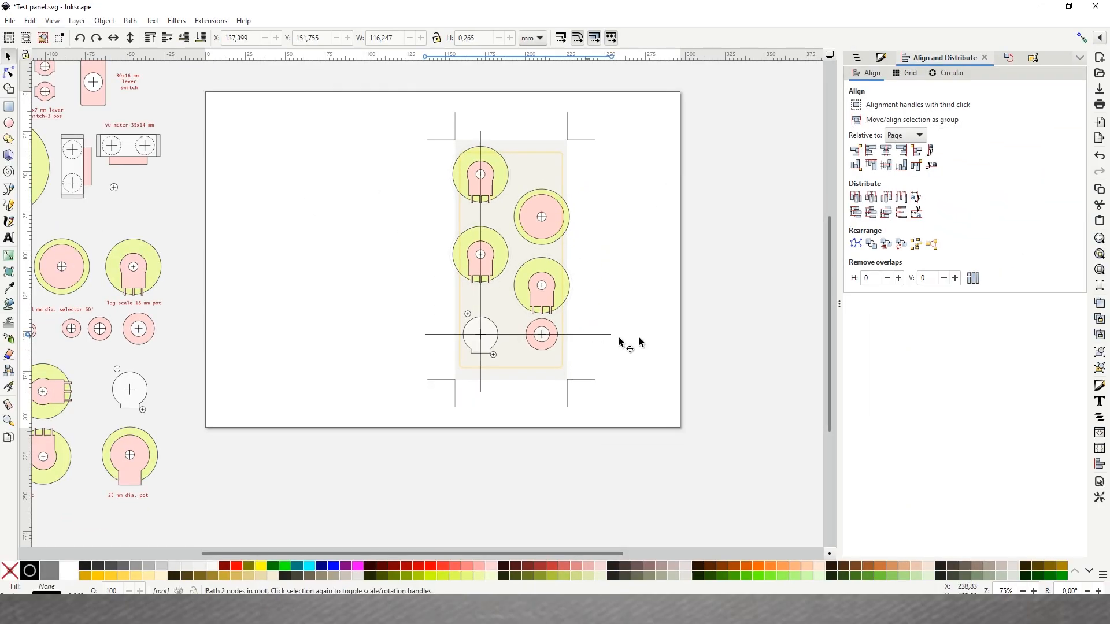
pyautogui.click(671, 327)
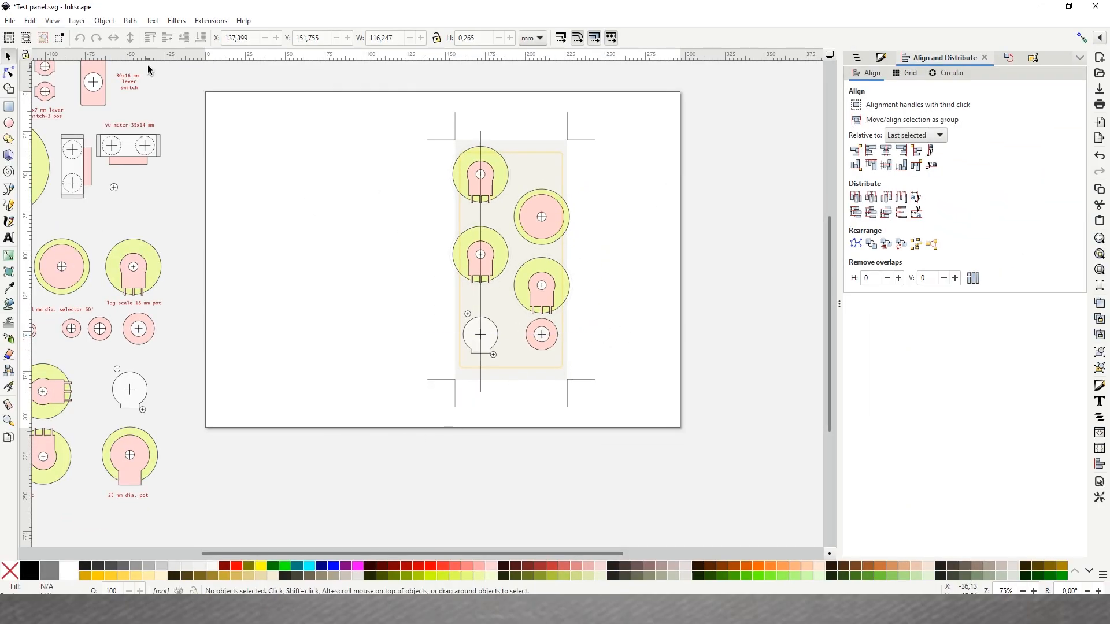
# - Apply Toggle Front Panel Features to show FP_dimensions, FP_scales and FP_knobs together
pyautogui.click(211, 21)
pyautogui.moveTo(255, 79)
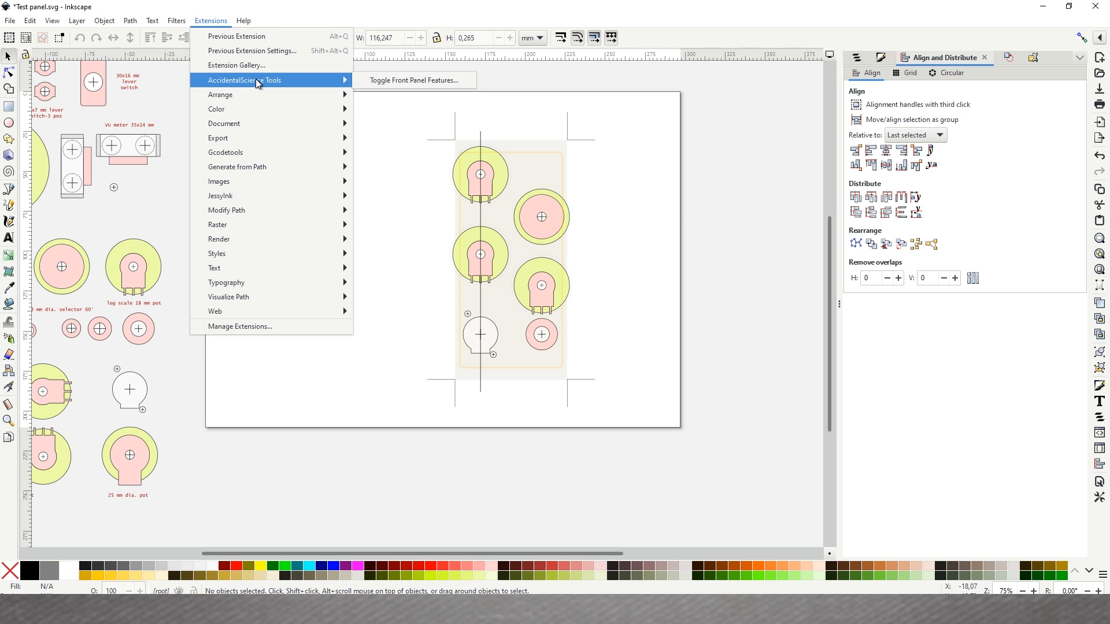
pyautogui.click(467, 81)
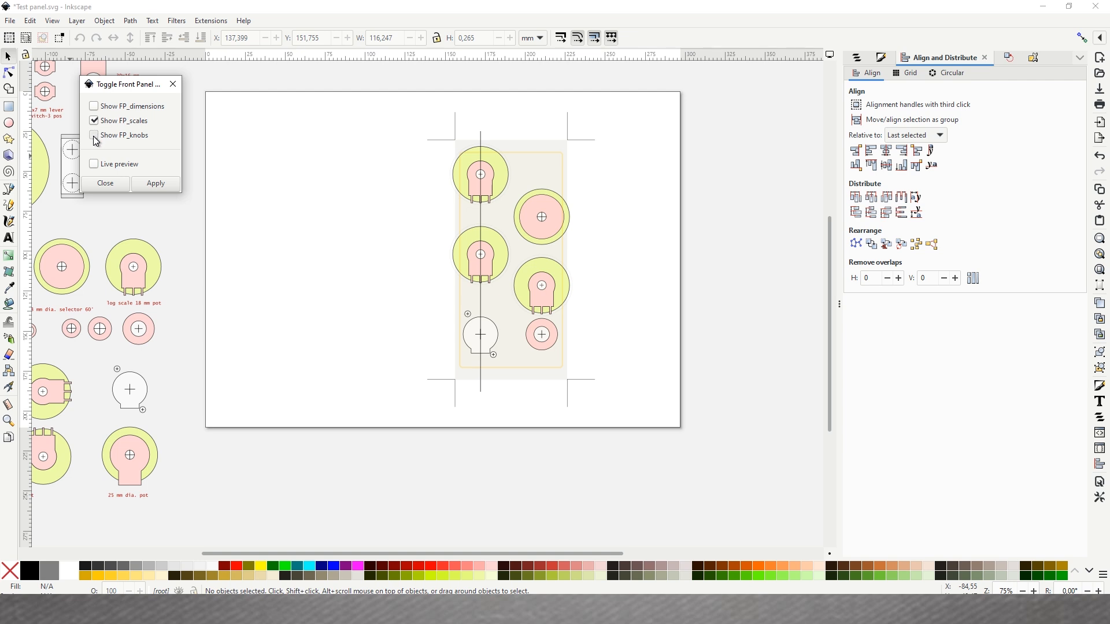
pyautogui.click(158, 186)
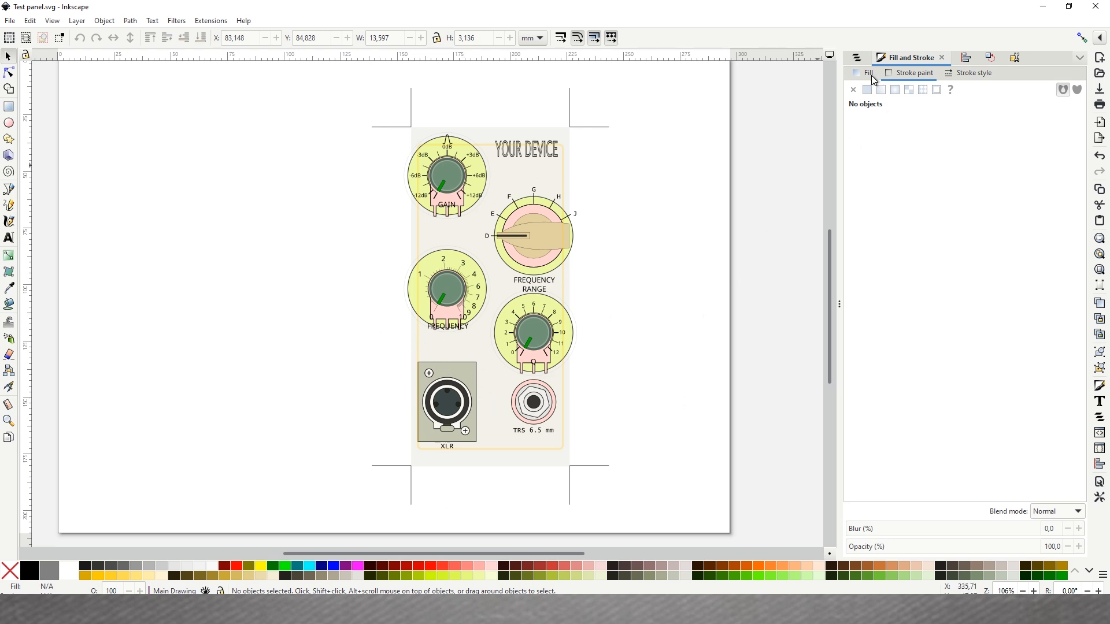
# - Hide the Internal Space layer, select the panel background rectangle and lock the Base Panel layer
pyautogui.click(856, 57)
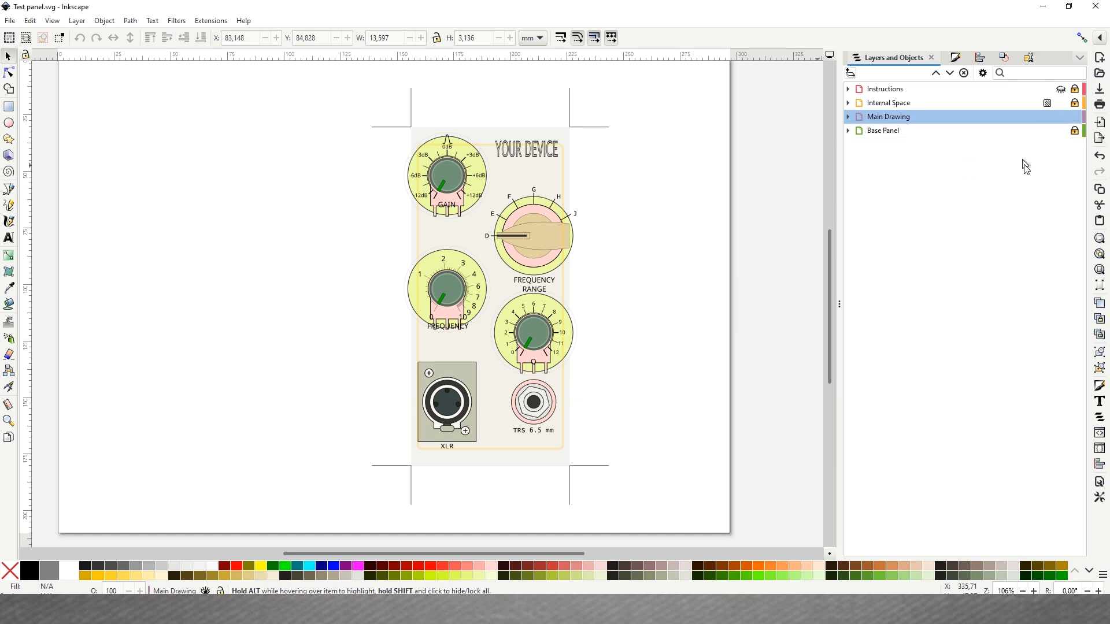
pyautogui.click(1064, 103)
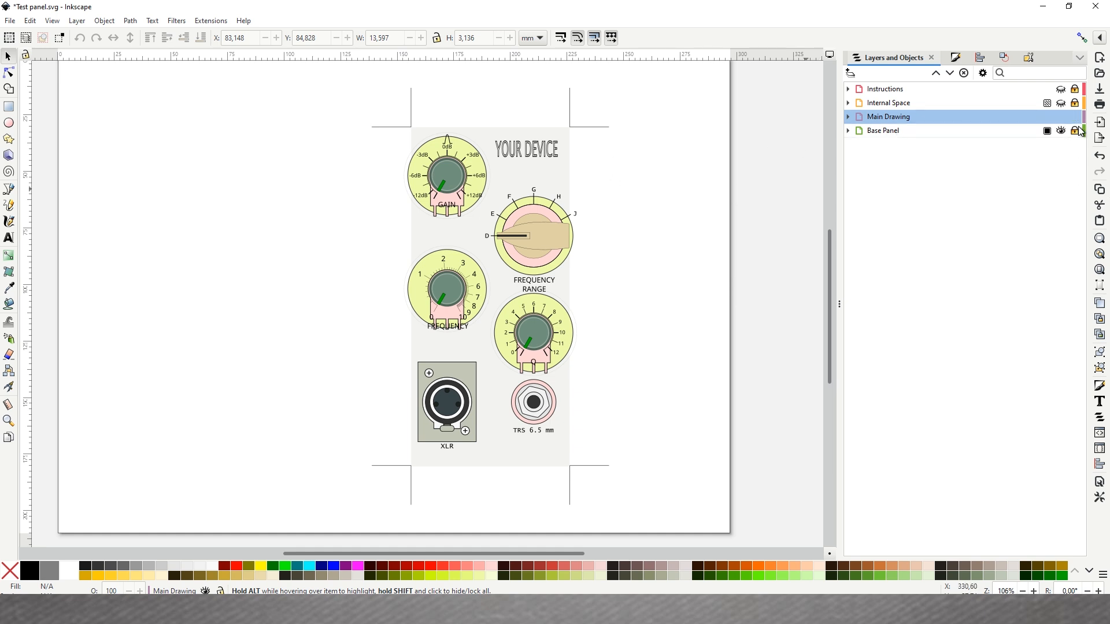
pyautogui.click(567, 178)
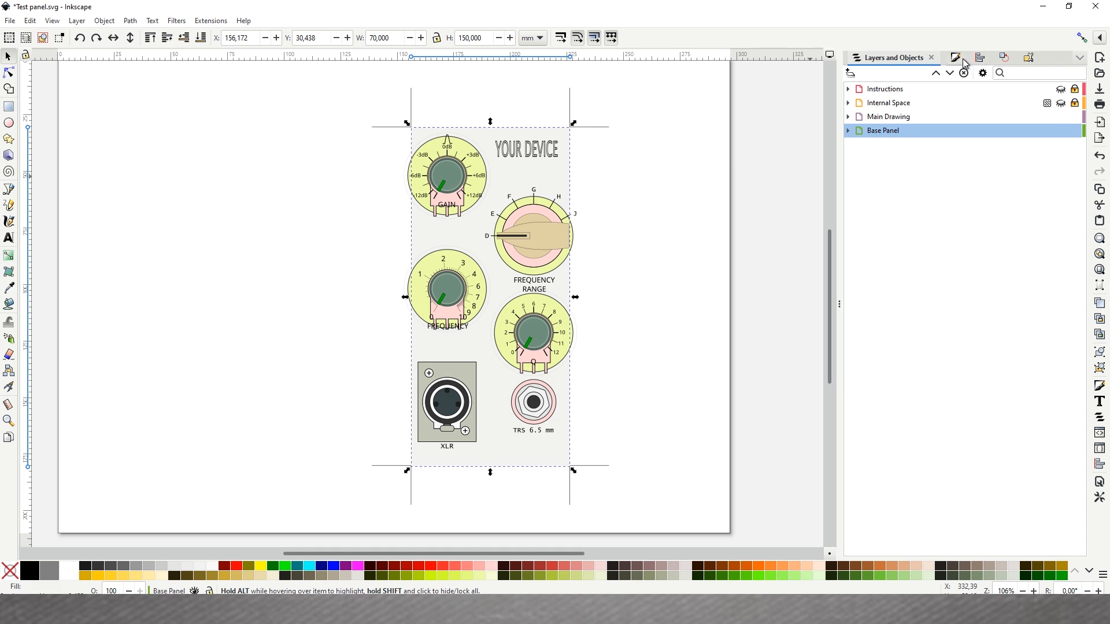
pyautogui.hotkey('ctrl', 'alt', 'l')
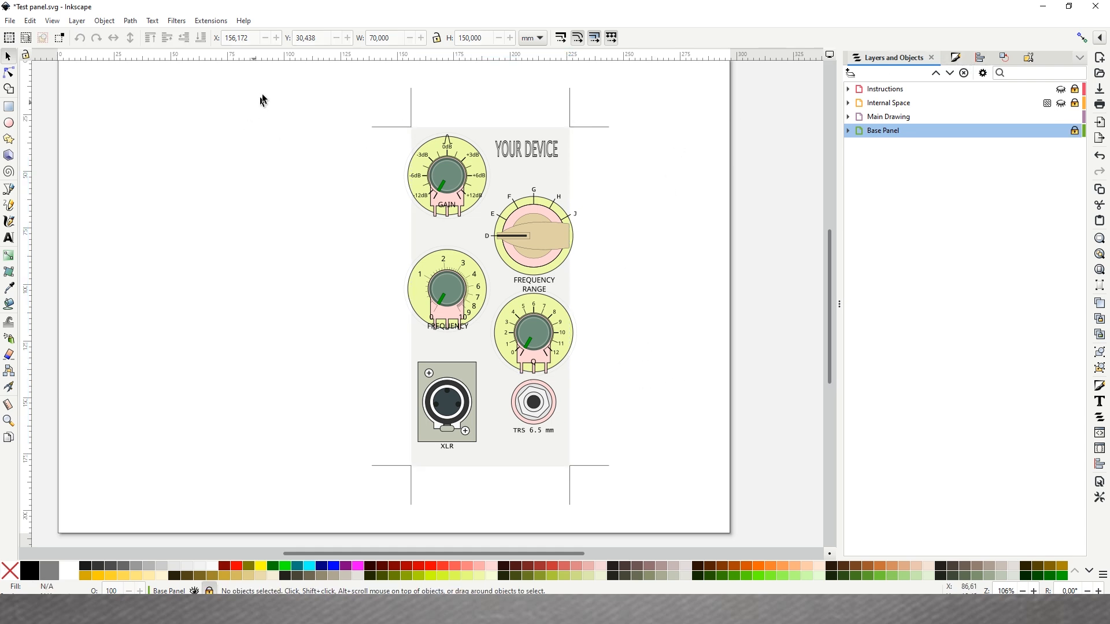
# - Apply Toggle Front Panel Features with FP_scales and FP_knobs hidden, leaving only FP_dimensions shown
pyautogui.click(223, 22)
pyautogui.moveTo(238, 81)
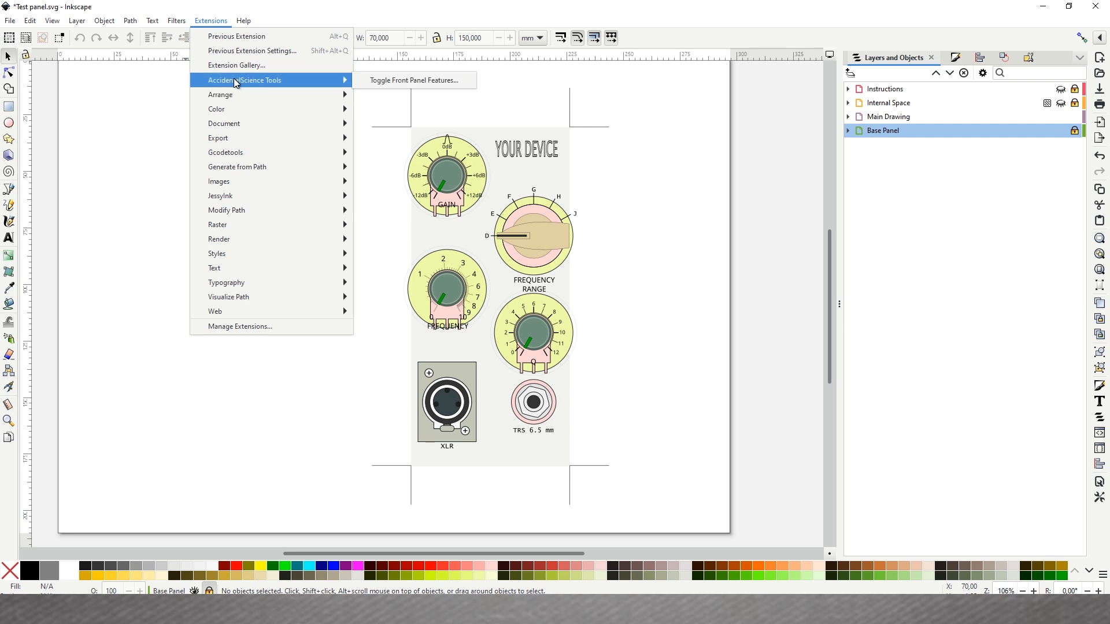
pyautogui.click(384, 83)
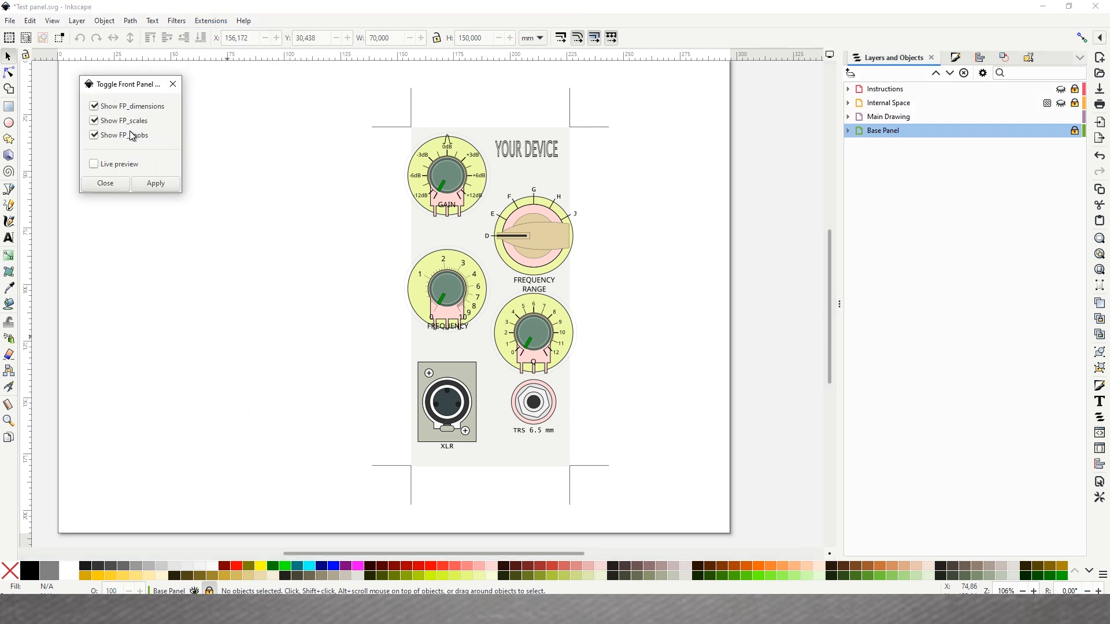
pyautogui.click(95, 123)
pyautogui.click(95, 137)
pyautogui.click(156, 184)
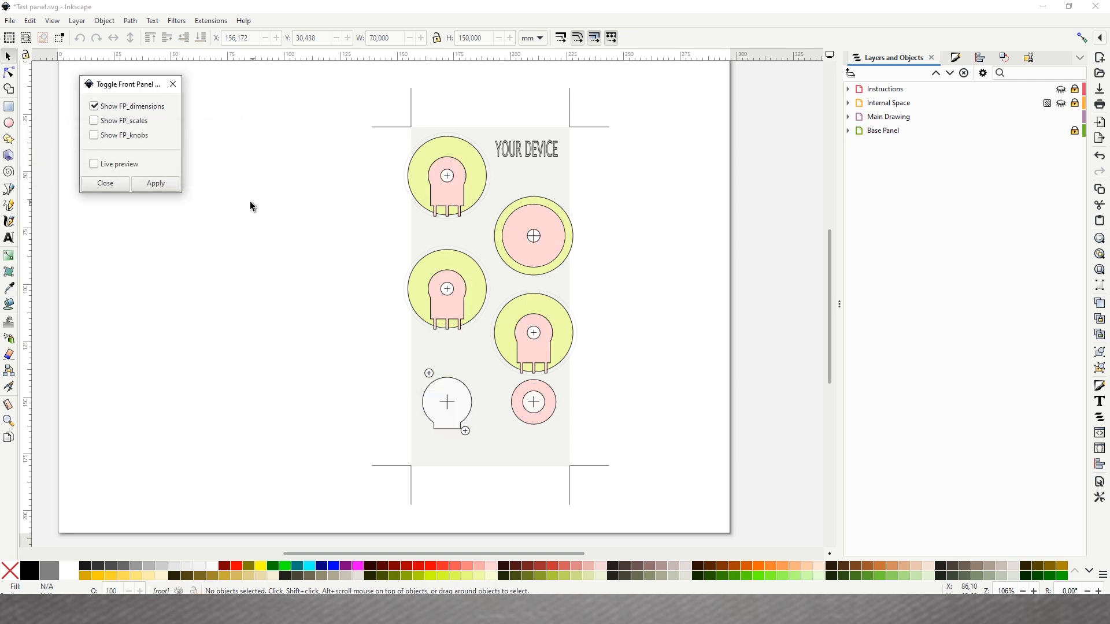
pyautogui.click(105, 184)
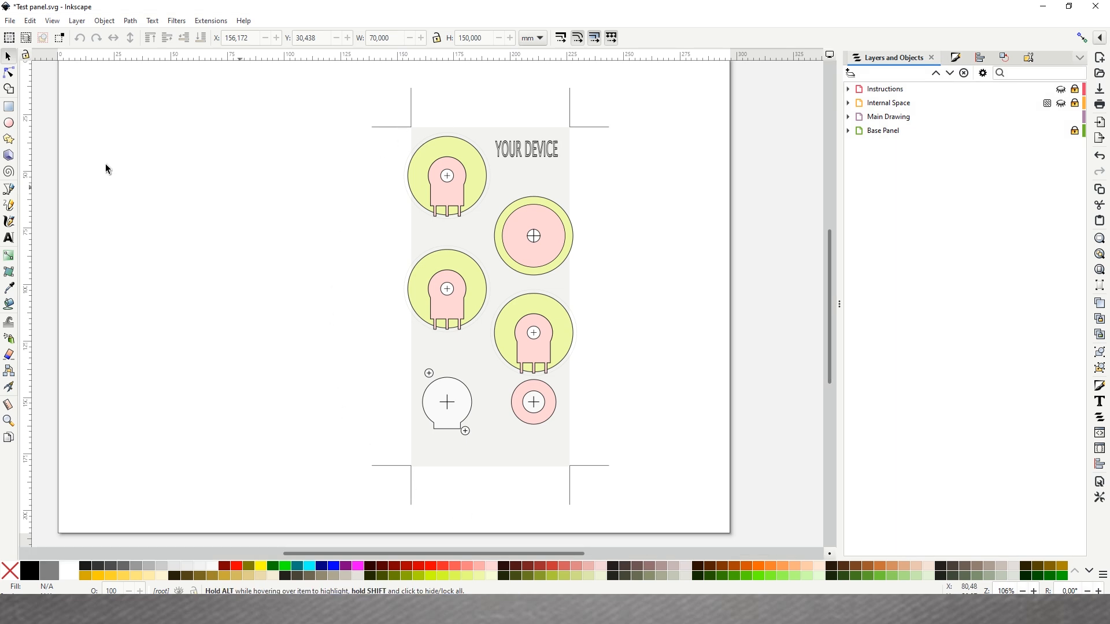
# - Apply Toggle Front Panel Features with only FP_scales shown, hiding FP_dimensions and FP_knobs
pyautogui.click(198, 22)
pyautogui.moveTo(238, 80)
pyautogui.click(445, 85)
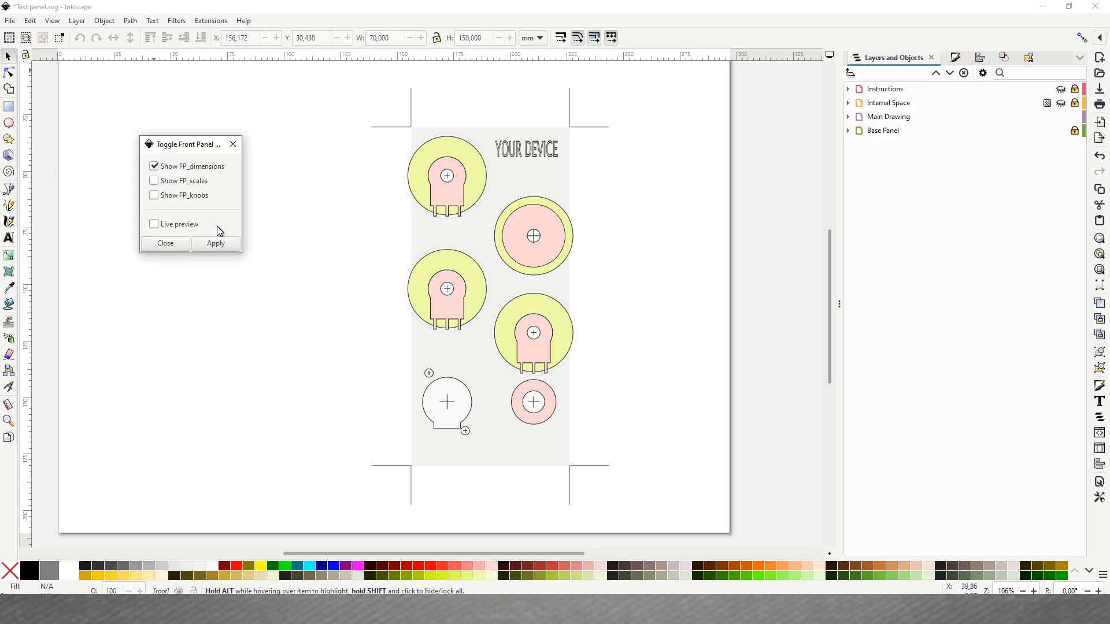
pyautogui.click(154, 167)
pyautogui.click(154, 168)
pyautogui.click(154, 196)
pyautogui.click(154, 181)
pyautogui.click(154, 195)
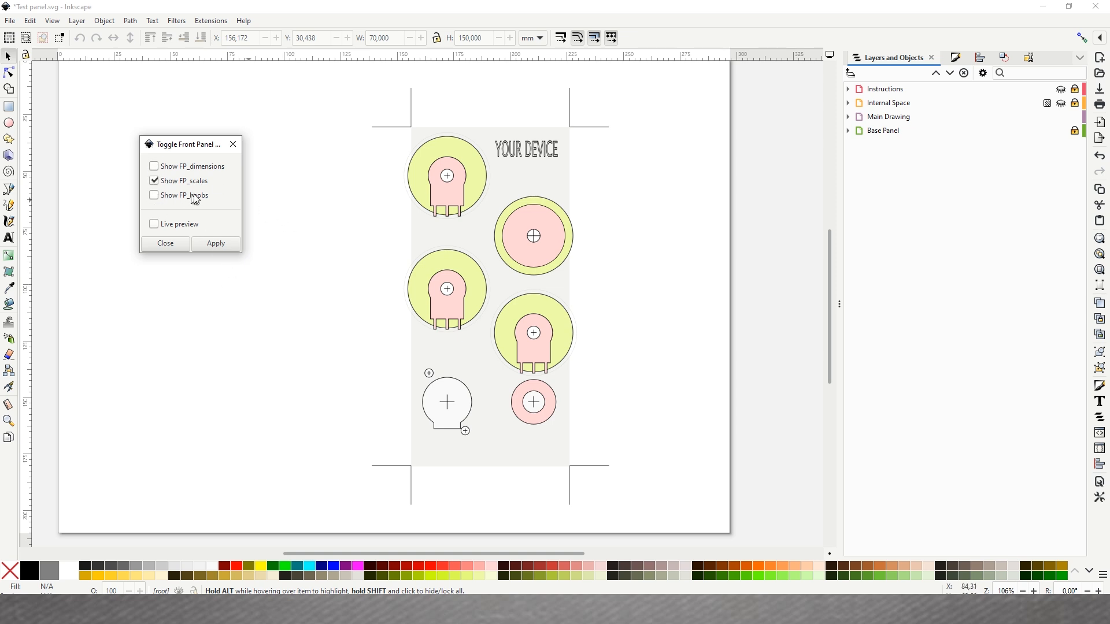
pyautogui.click(210, 244)
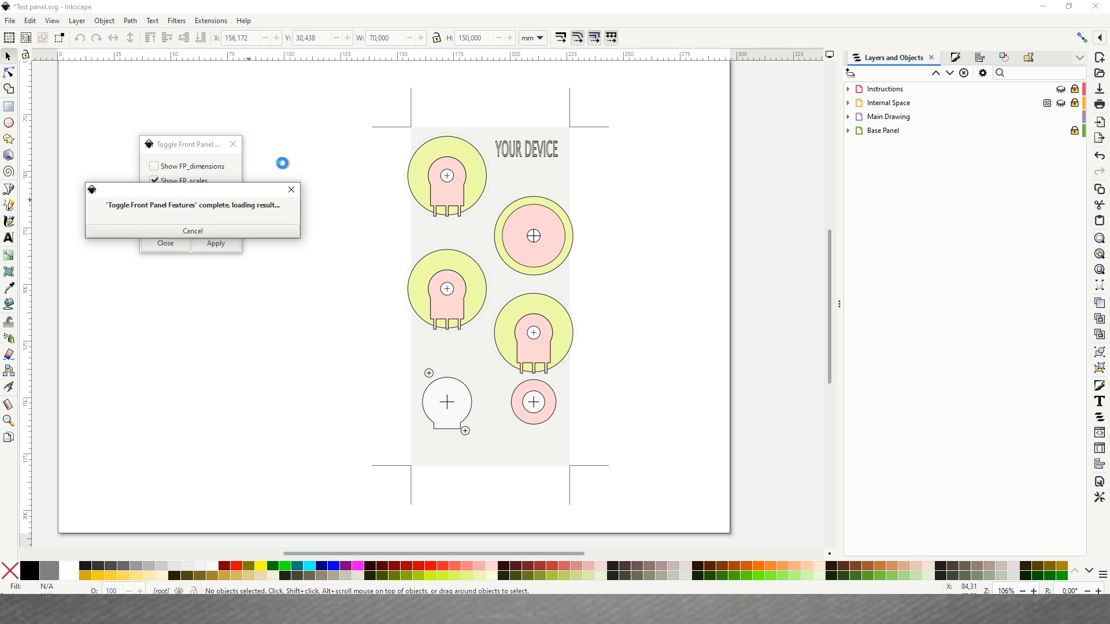
pyautogui.click(232, 145)
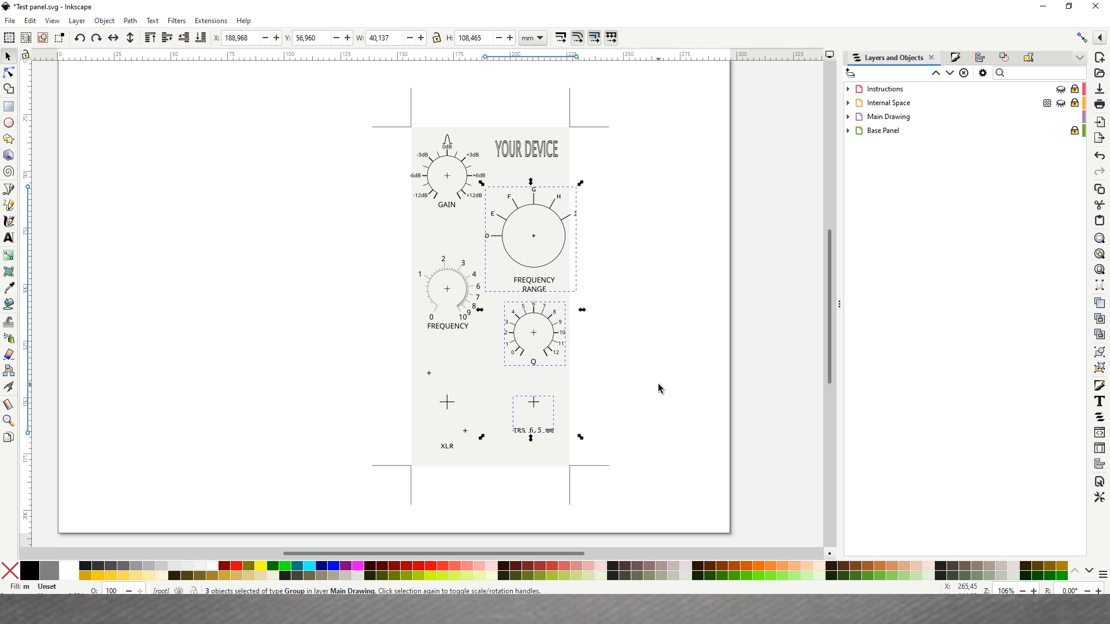
# - Nudge the rotary switch, Q pot and TRS connector groups together toward the GAIN column, to about X 184.7 mm
pyautogui.press('Left')
pyautogui.press('Left')
pyautogui.press('Left')
pyautogui.press('Left')
pyautogui.press('Left')
pyautogui.press('Left')
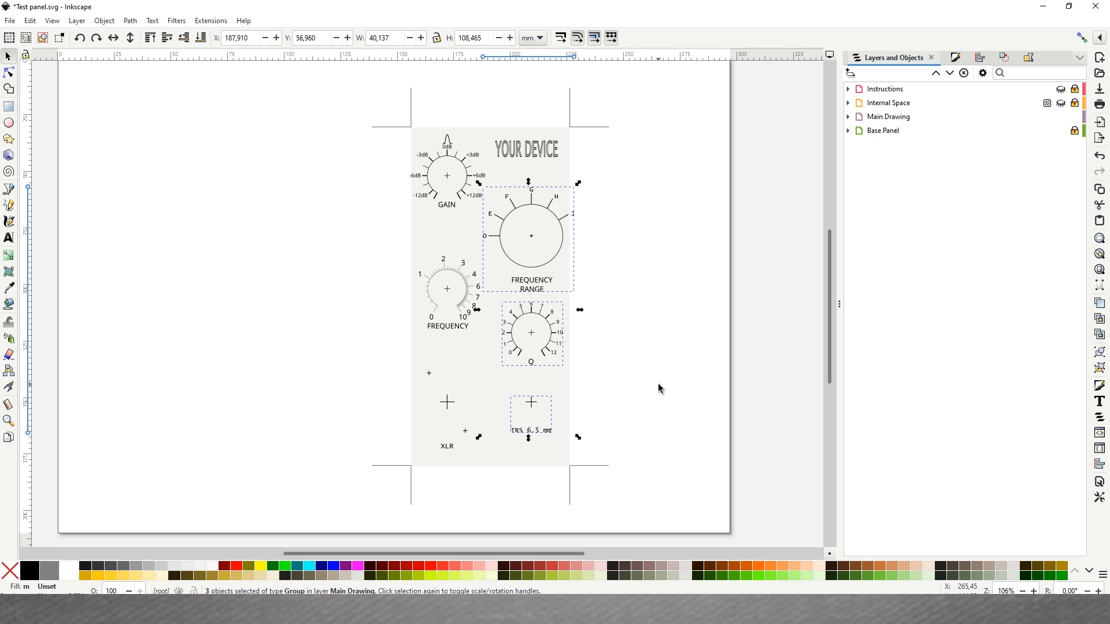
pyautogui.press('Left')
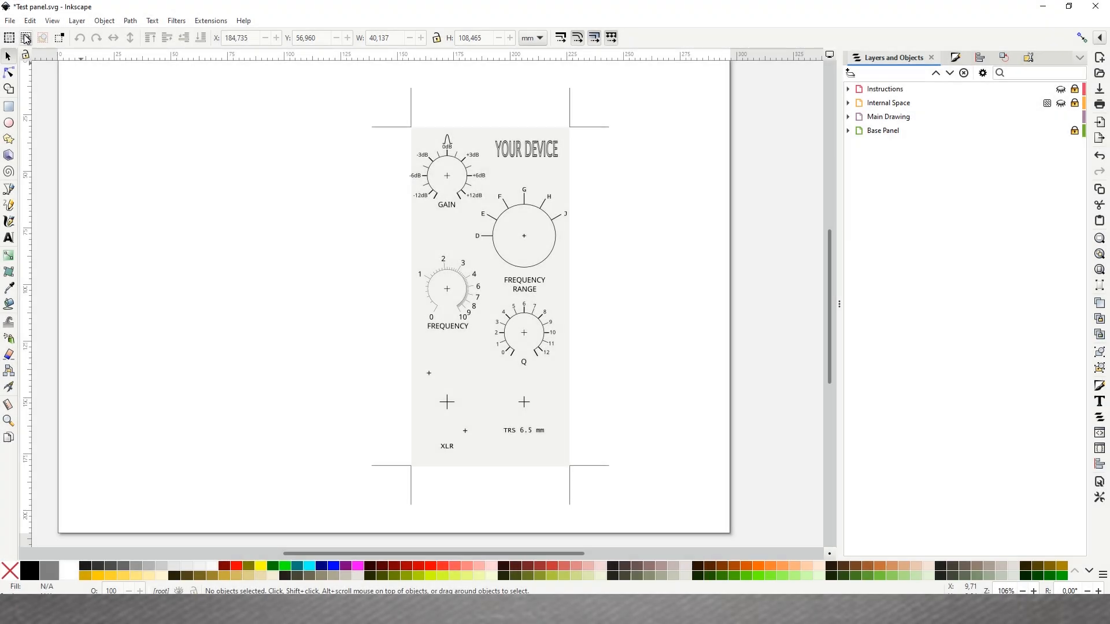
# - Open the export settings and set the export area to the page for a single file
pyautogui.click(14, 22)
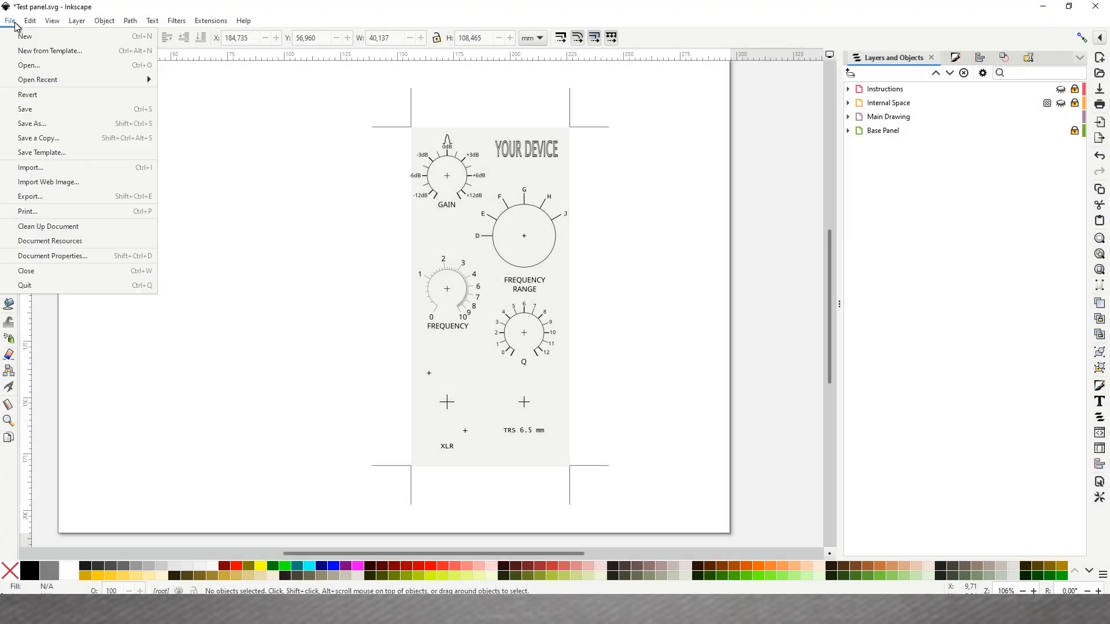
pyautogui.click(55, 199)
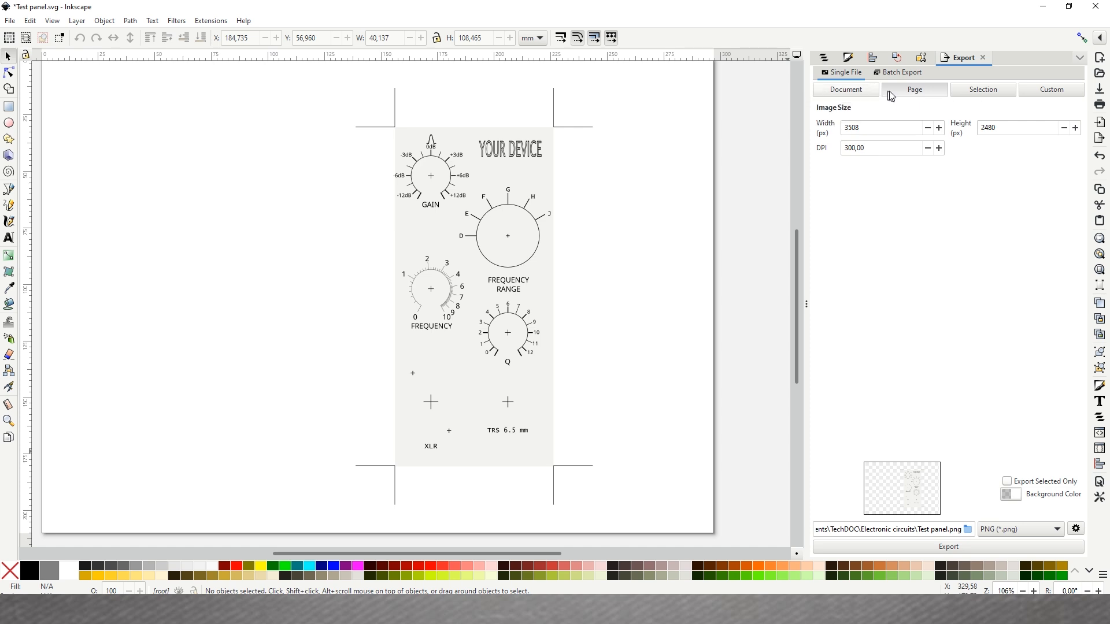
pyautogui.click(862, 92)
pyautogui.click(998, 93)
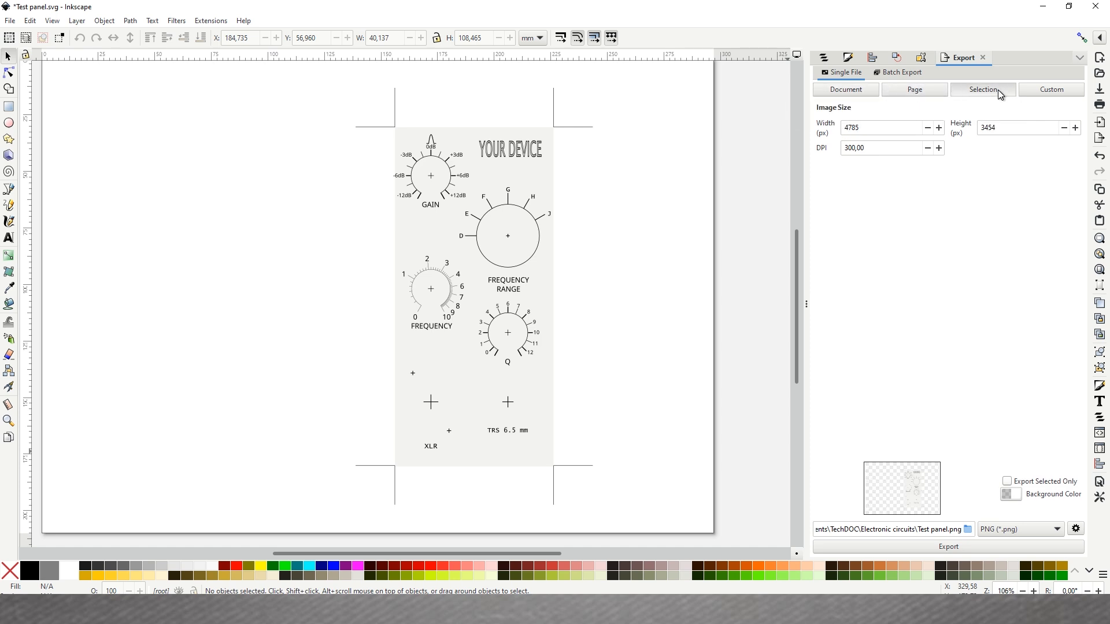
pyautogui.click(920, 92)
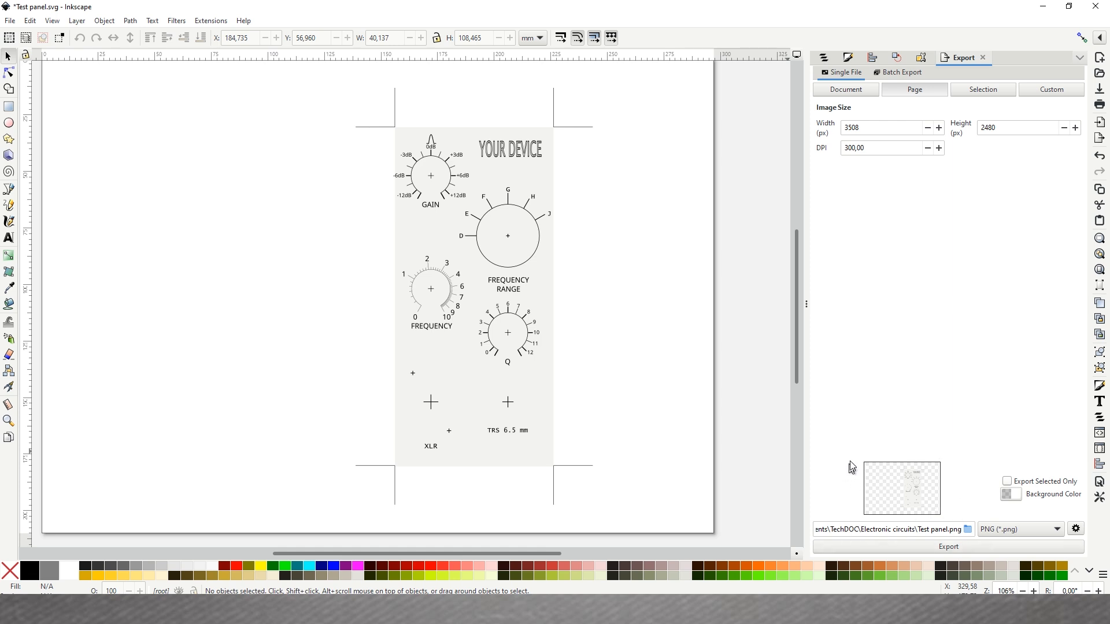
pyautogui.moveTo(428, 554); pyautogui.dragTo(275, 572)
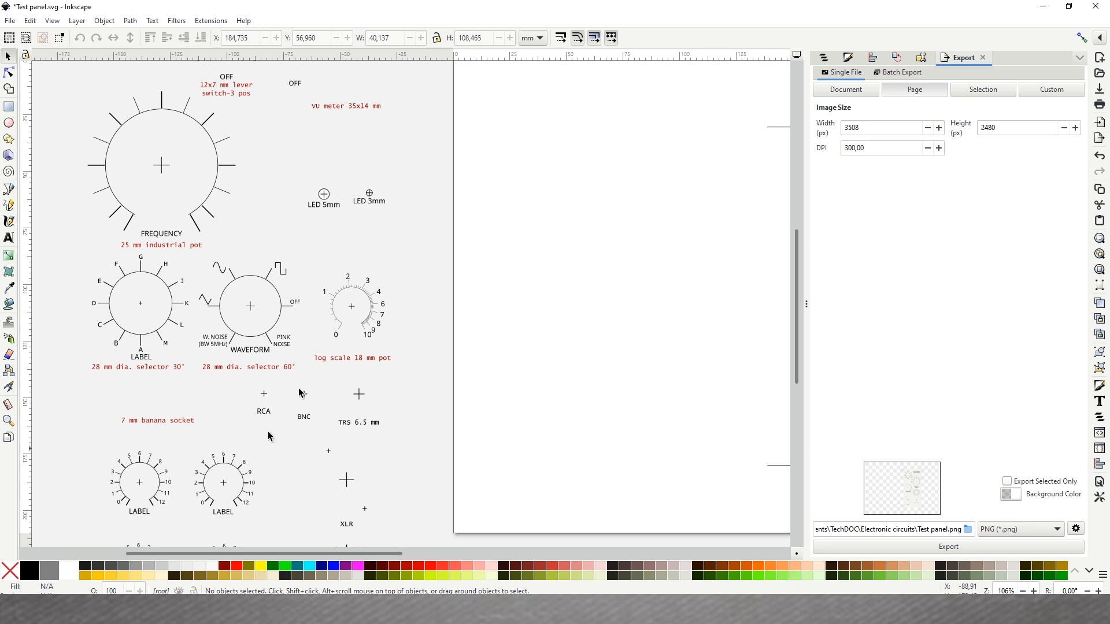
pyautogui.moveTo(380, 558); pyautogui.dragTo(525, 575)
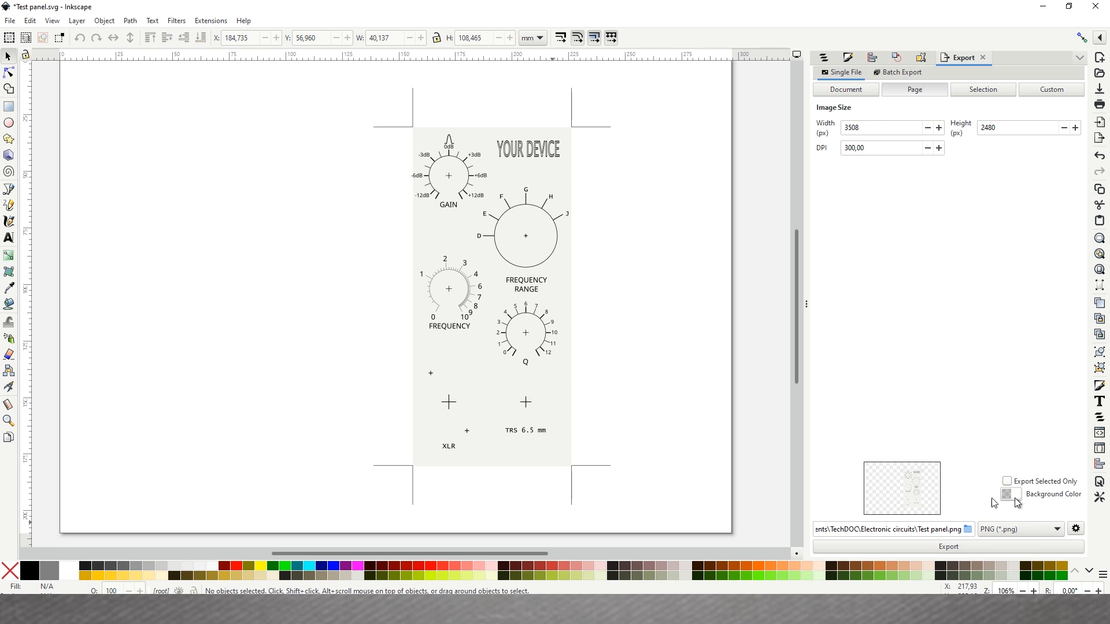
# - Export the panel in PDF format as Test panel.pdf
pyautogui.click(1054, 529)
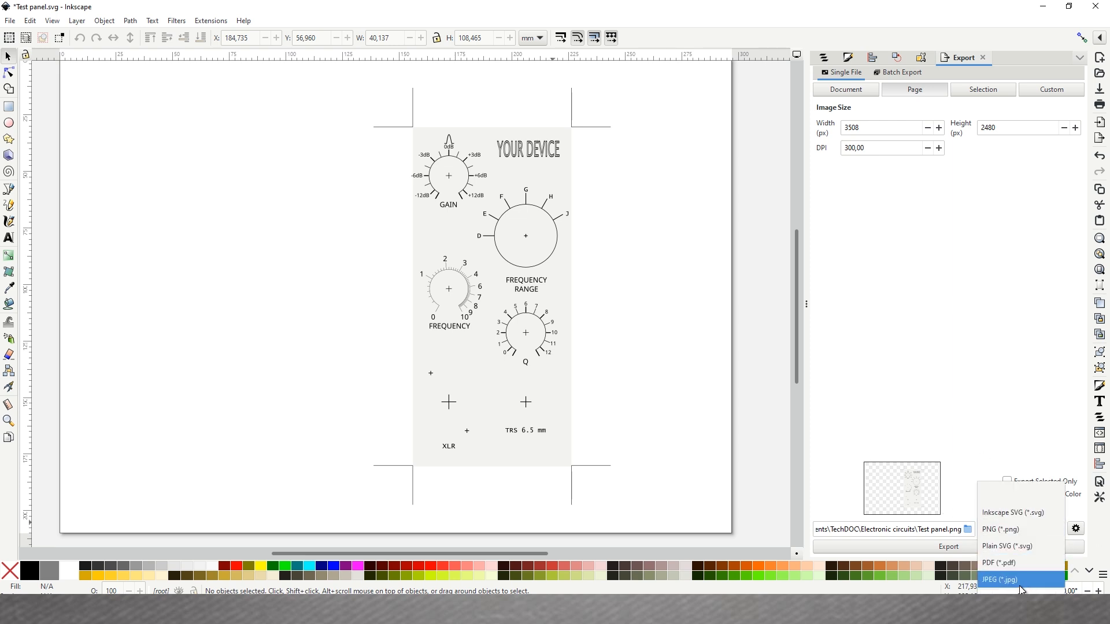
pyautogui.click(1023, 563)
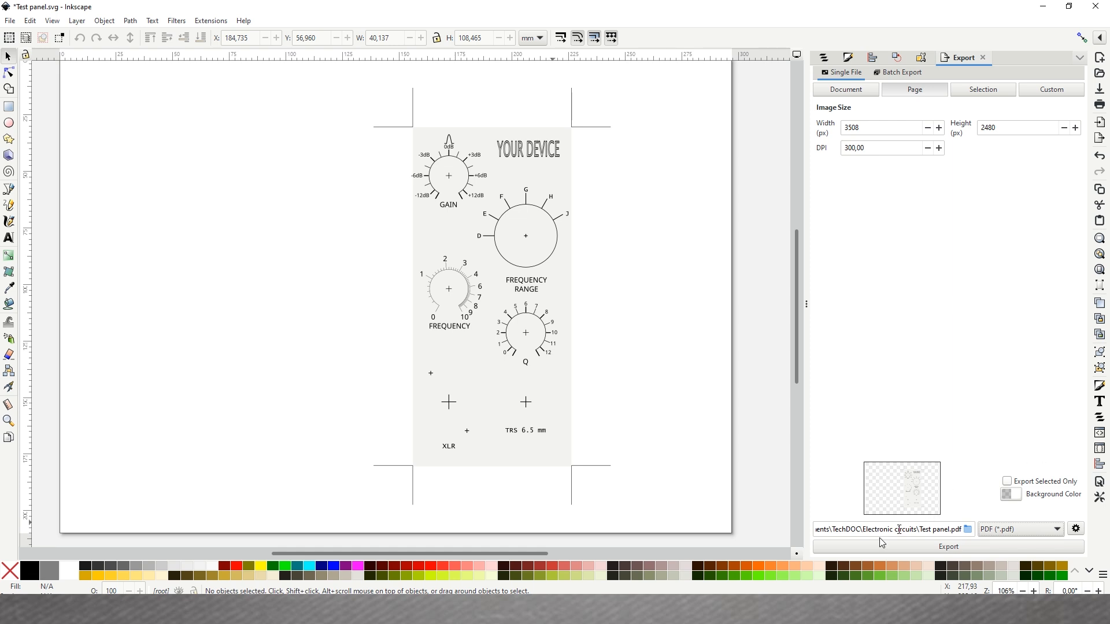
pyautogui.click(951, 552)
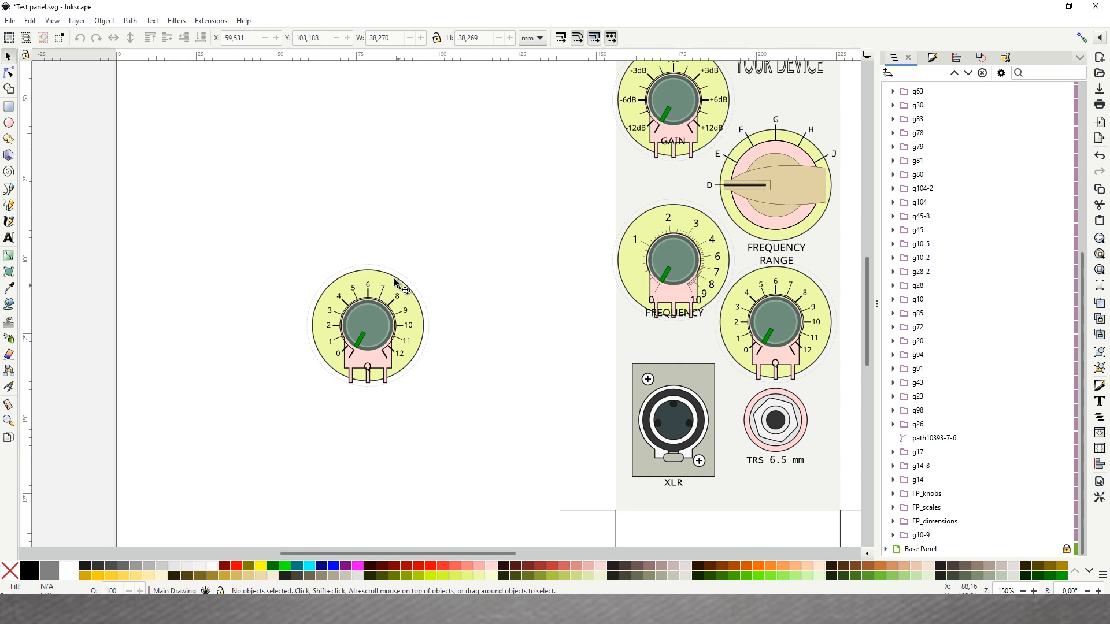
# - Pull the separate Q potentiometer apart into its dimensions drawing, scale and knob groups, spaced out on the blank page area
pyautogui.click(408, 292)
pyautogui.moveTo(407, 292); pyautogui.dragTo(462, 129)
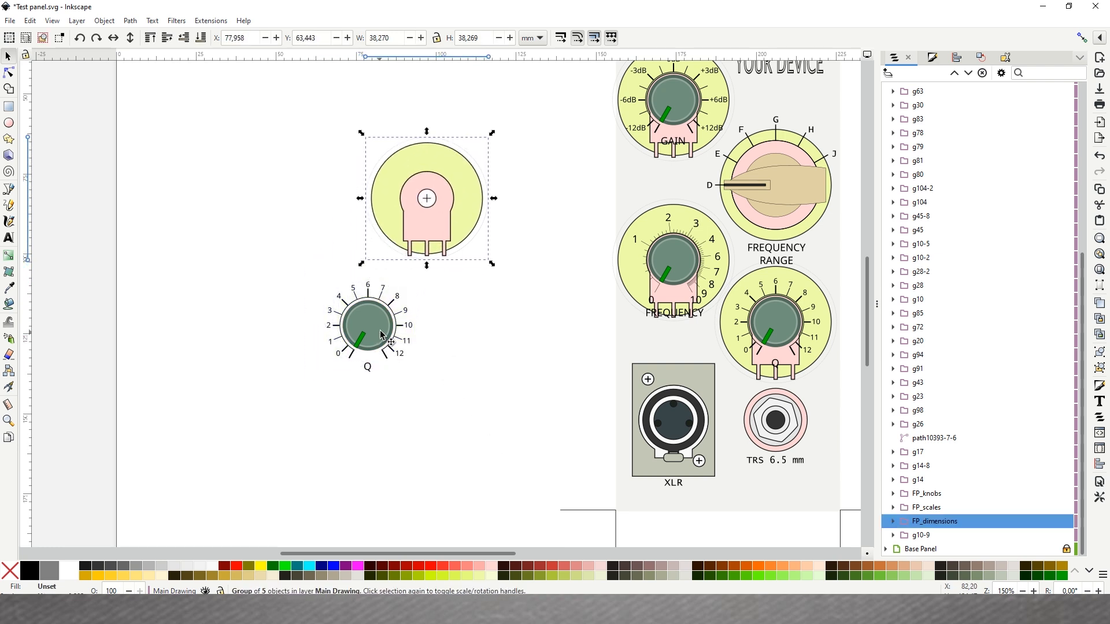
pyautogui.click(390, 307)
pyautogui.moveTo(390, 306); pyautogui.dragTo(506, 327)
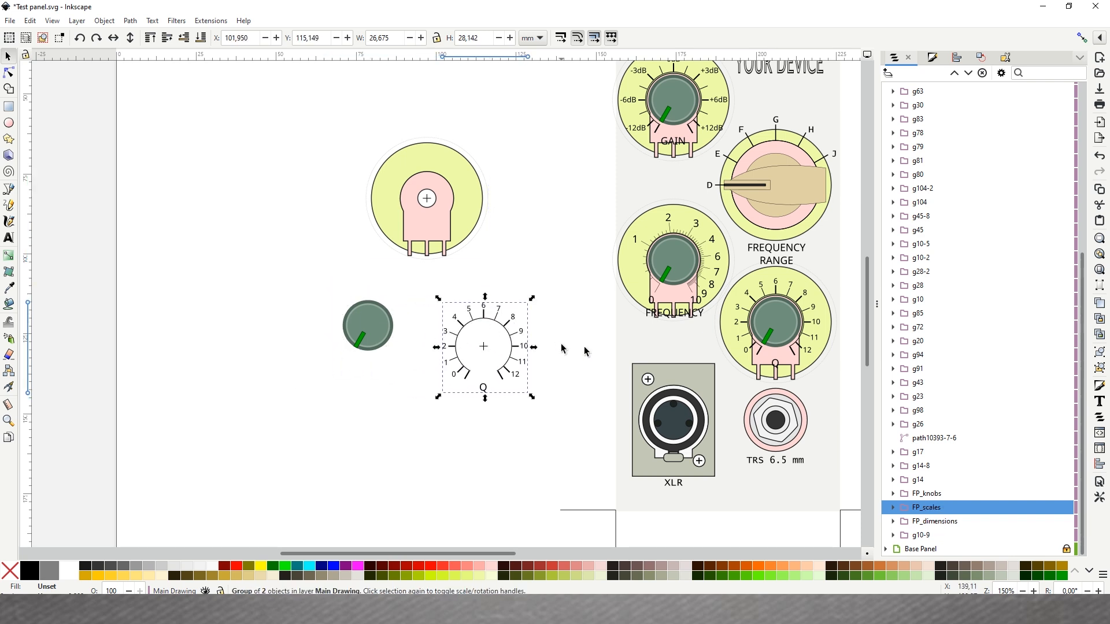
pyautogui.click(372, 326)
pyautogui.moveTo(373, 326); pyautogui.dragTo(330, 339)
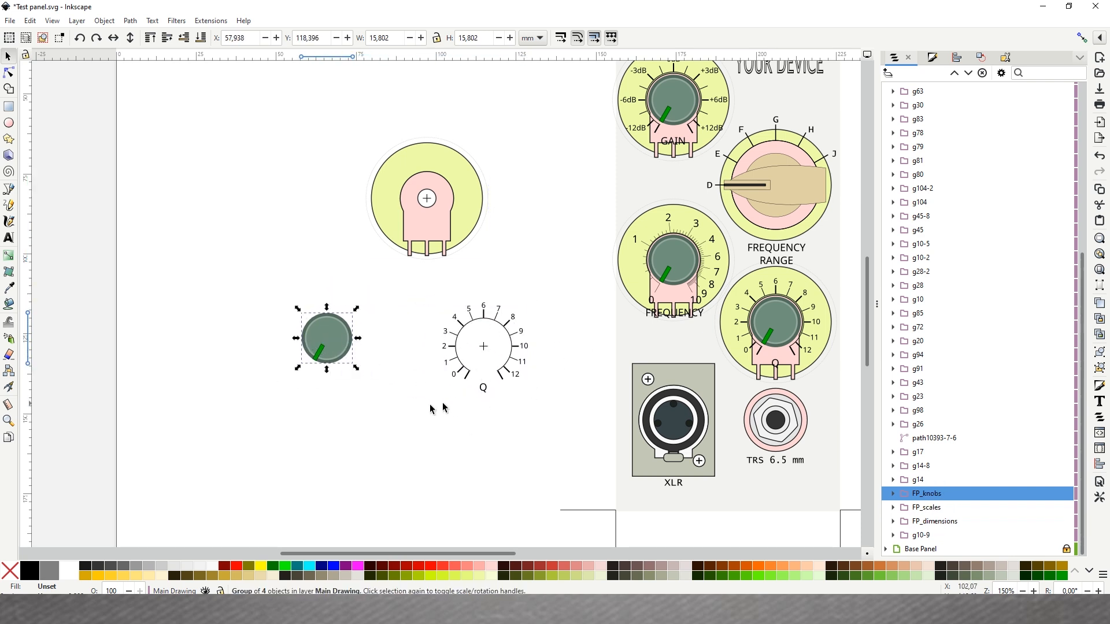
# - Open the object properties and examine the labels of the separated knob, dimensions and scale groups
pyautogui.hotkey('shift', 'ctrl', 'm')
pyautogui.rightClick(331, 339)
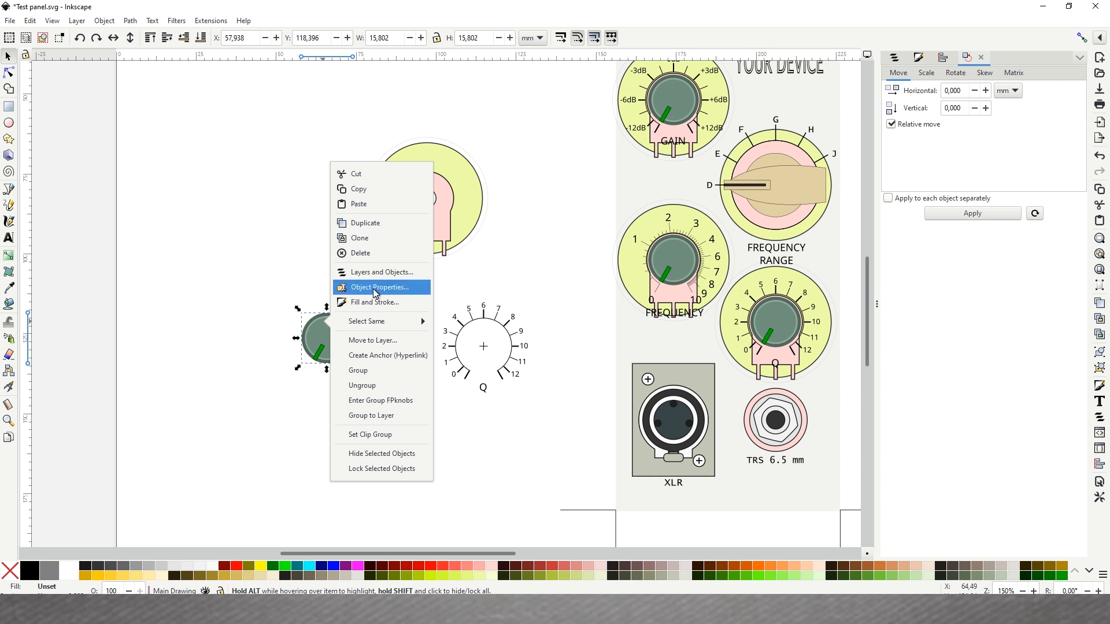
pyautogui.click(375, 287)
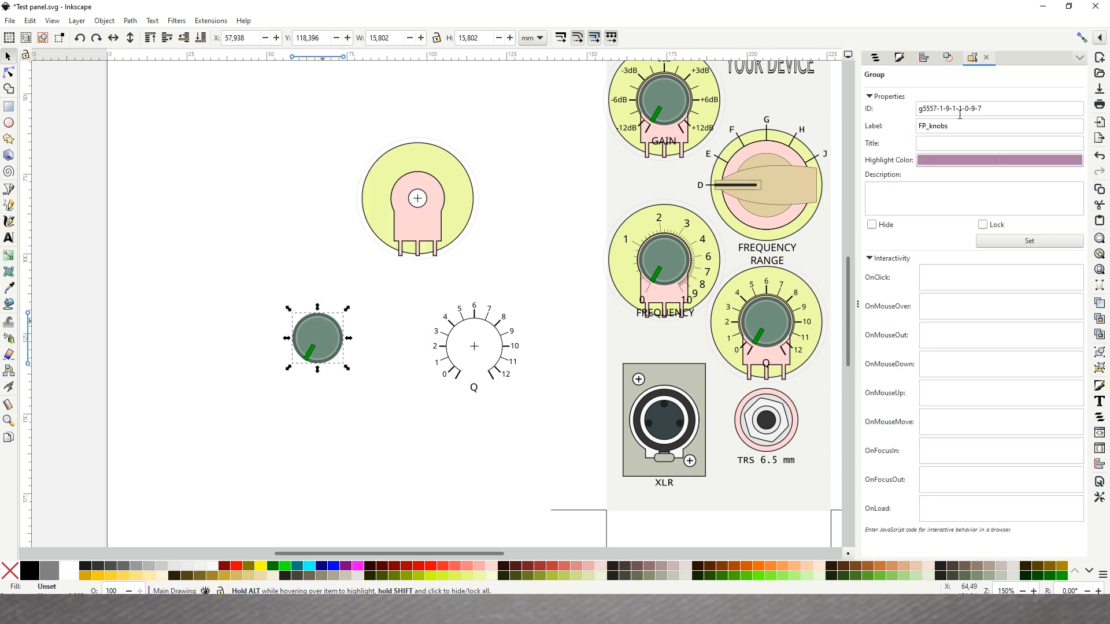
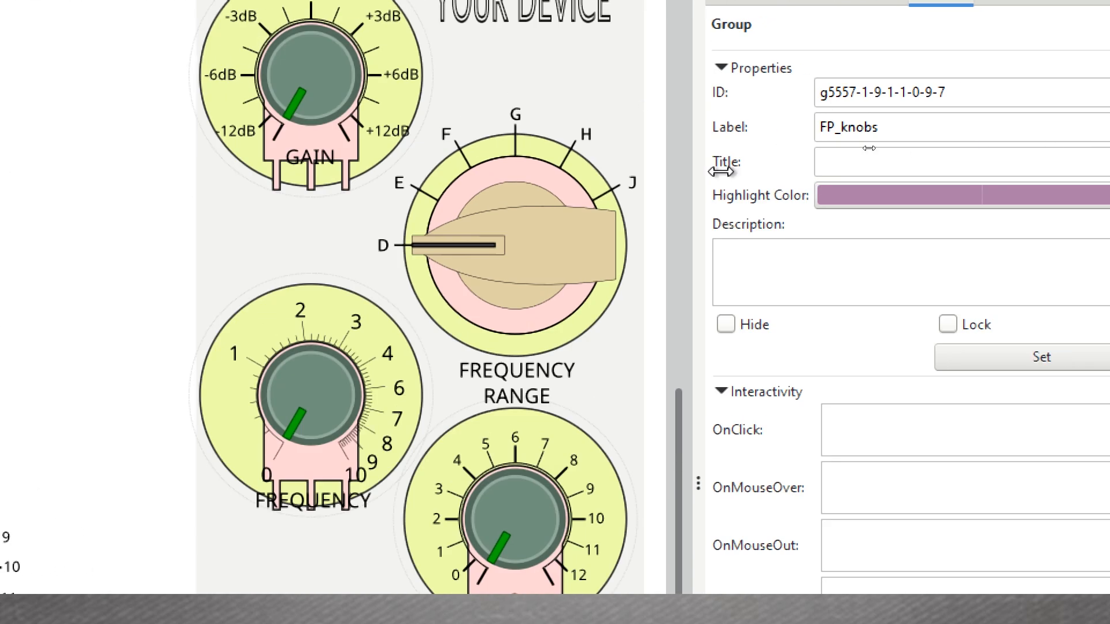
pyautogui.click(936, 129)
pyautogui.doubleClick(903, 127)
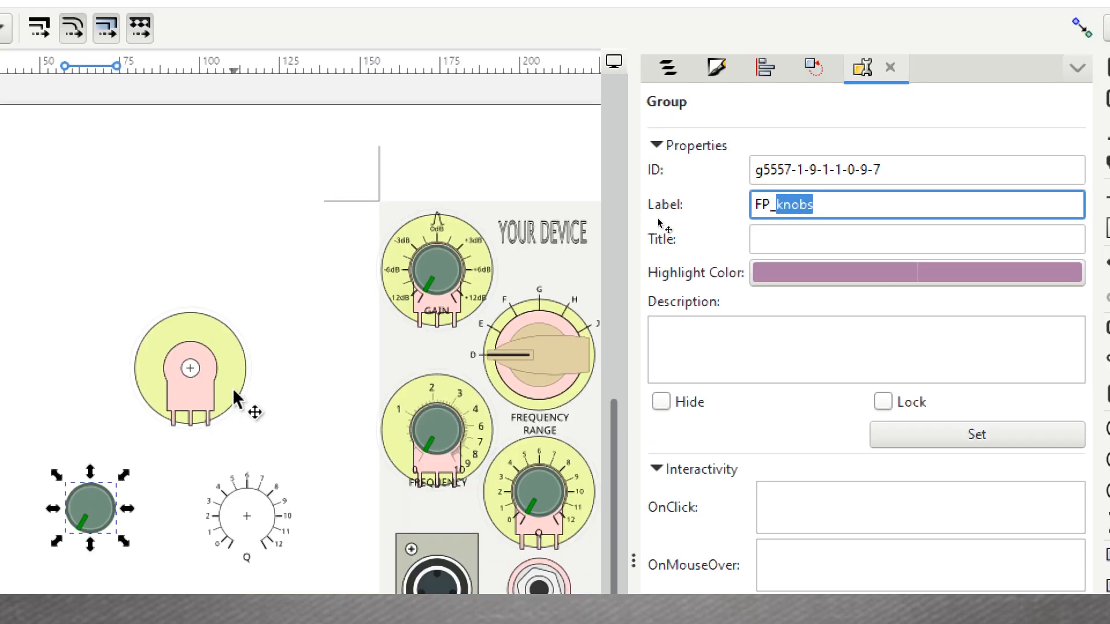
pyautogui.click(216, 388)
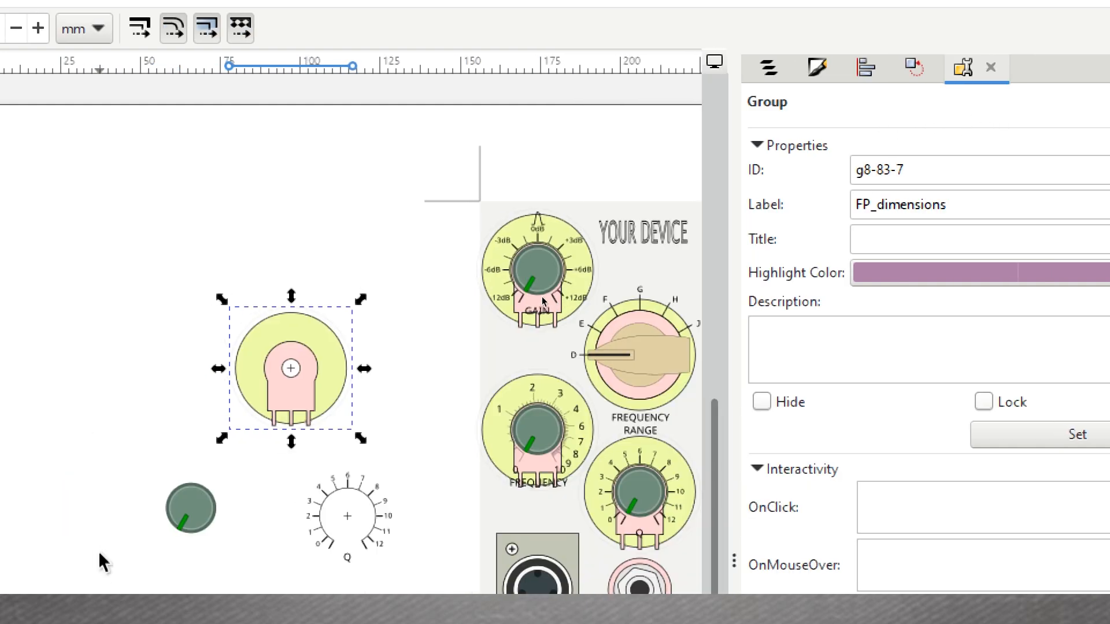
pyautogui.click(363, 489)
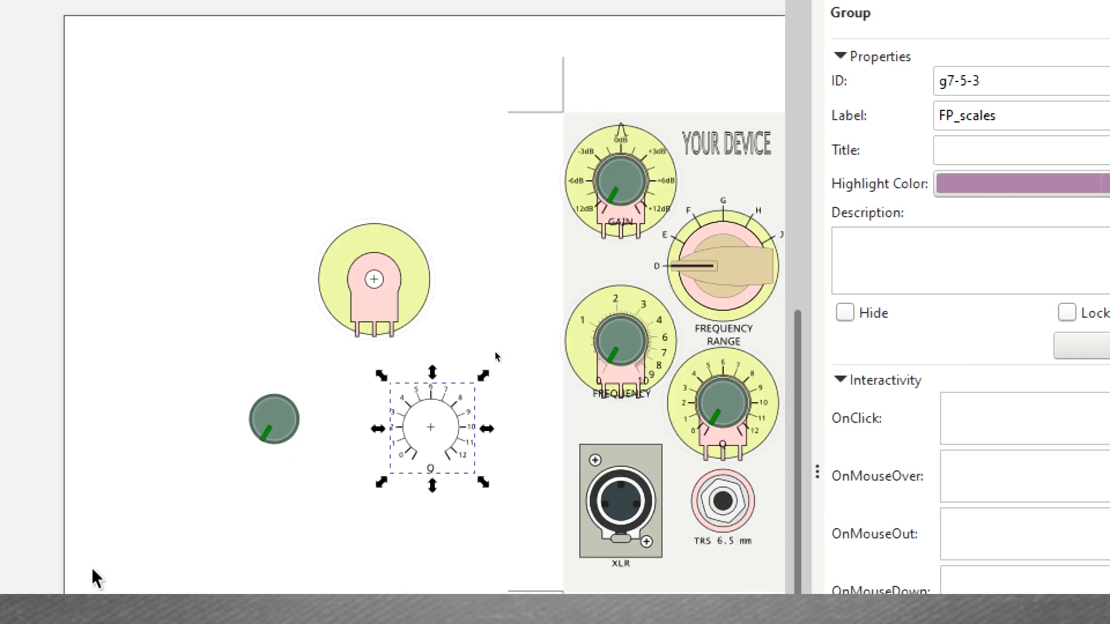
pyautogui.click(112, 484)
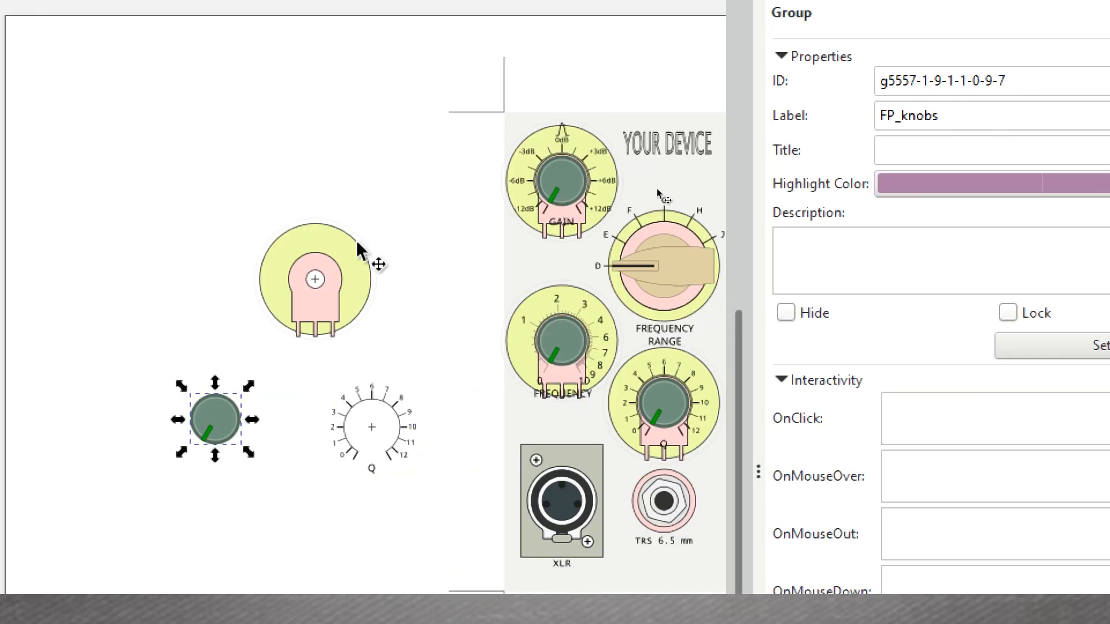
pyautogui.click(354, 275)
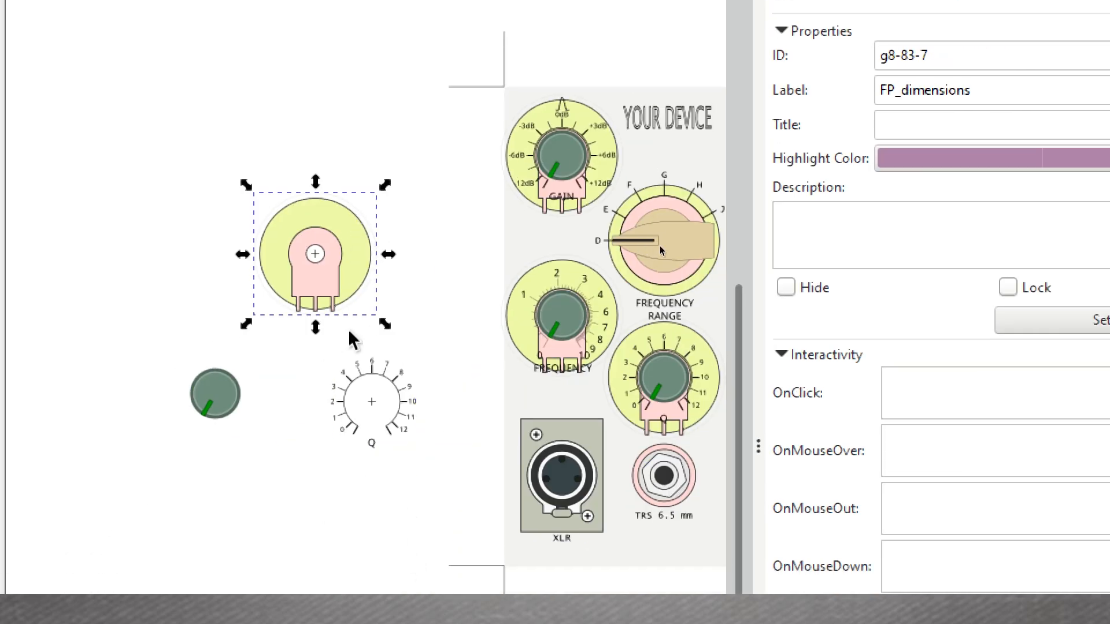
# - Reassemble the Q potentiometer by centring the scale and then the knob on the dimensions drawing
pyautogui.moveTo(379, 395); pyautogui.dragTo(353, 261)
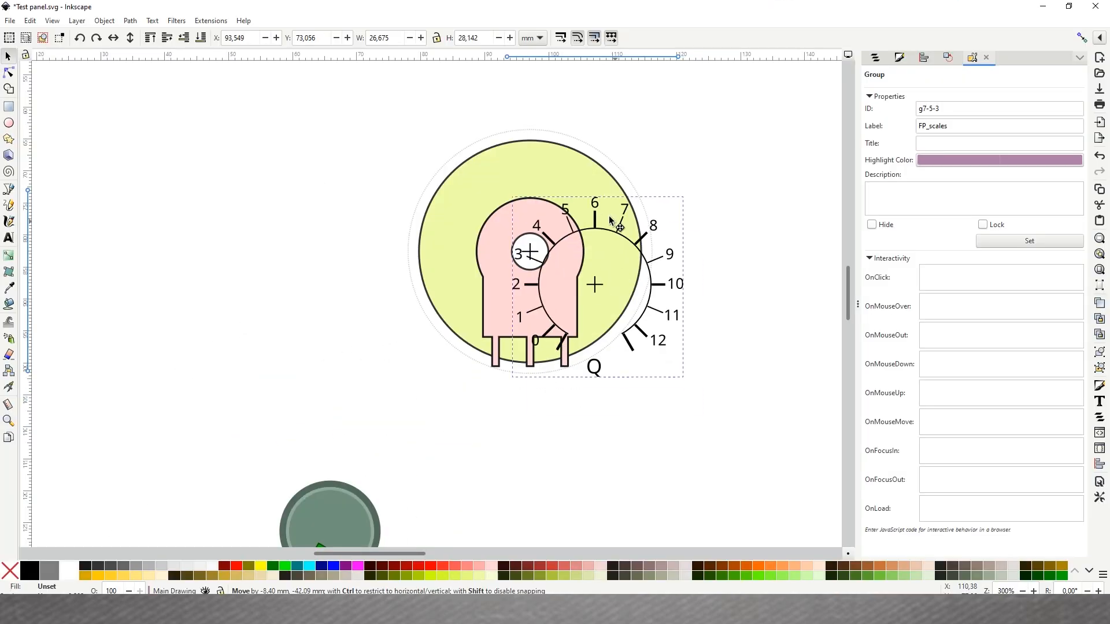
pyautogui.moveTo(611, 220); pyautogui.dragTo(558, 199)
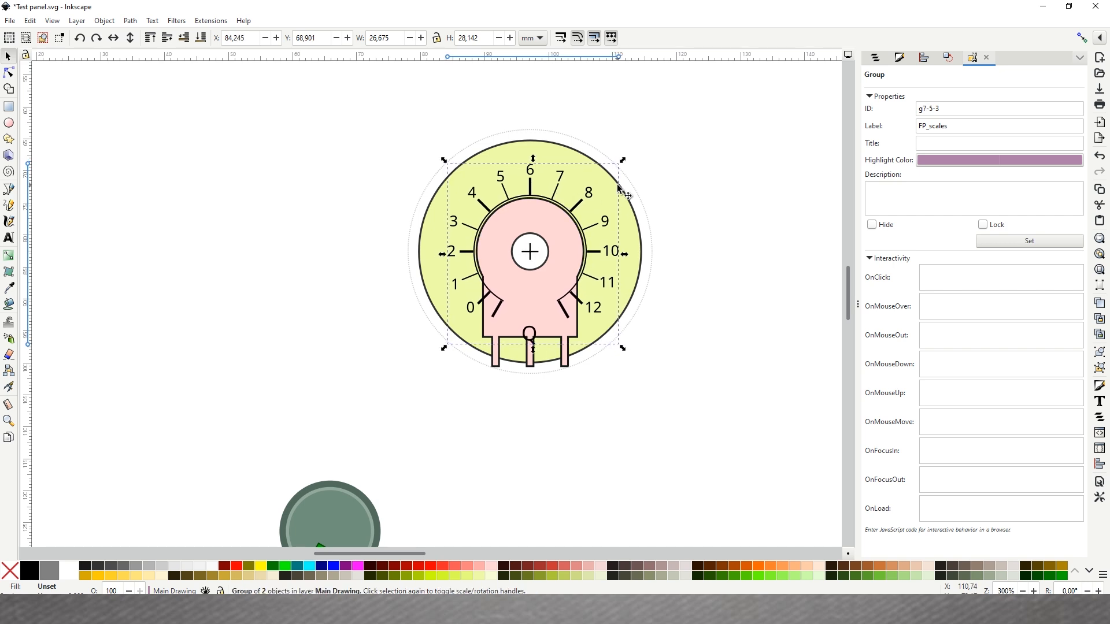
pyautogui.scroll(2, 527, 267)
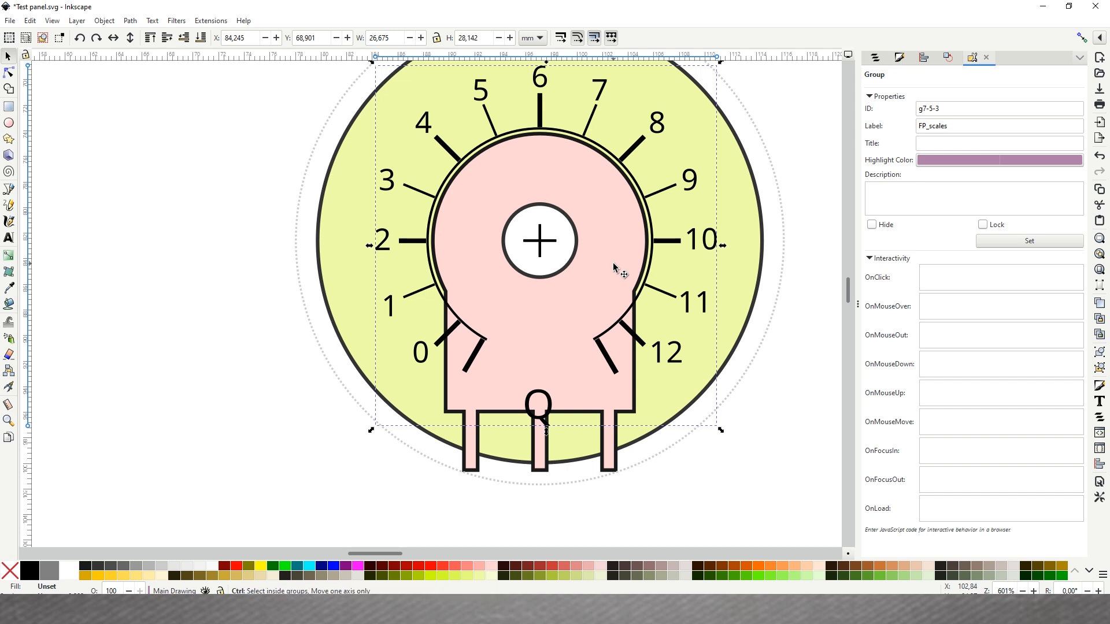
pyautogui.scroll(-2, 616, 267)
pyautogui.click(402, 500)
pyautogui.moveTo(402, 500); pyautogui.dragTo(599, 226)
pyautogui.moveTo(601, 241); pyautogui.dragTo(600, 240)
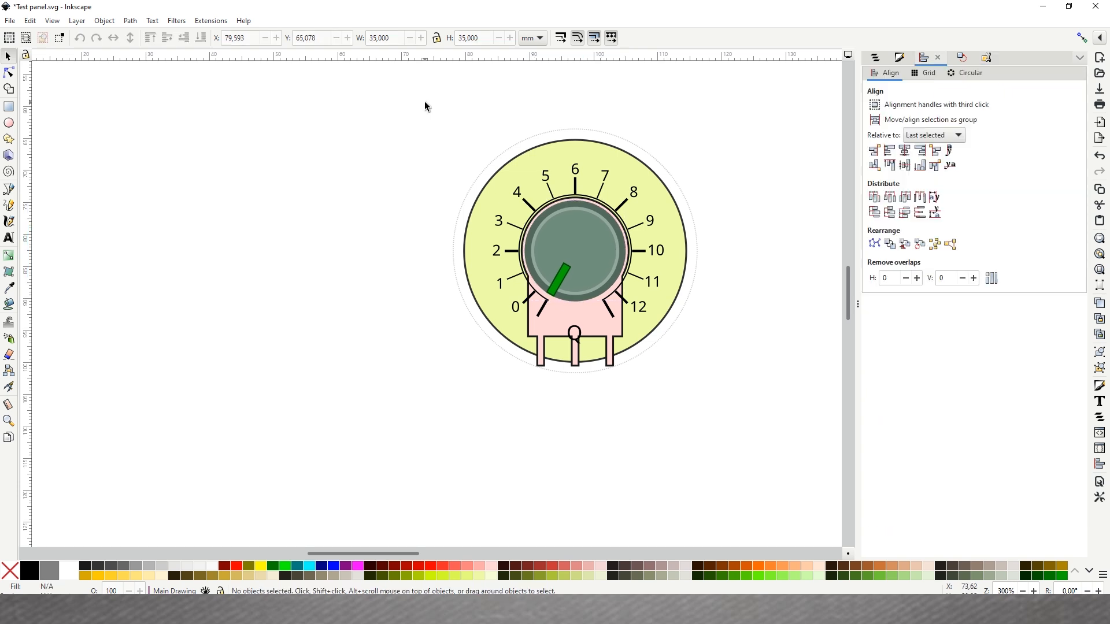
# - Group the reassembled dimensions drawing, scale and knob together, and open the object properties for the new group
pyautogui.moveTo(425, 106); pyautogui.dragTo(745, 475)
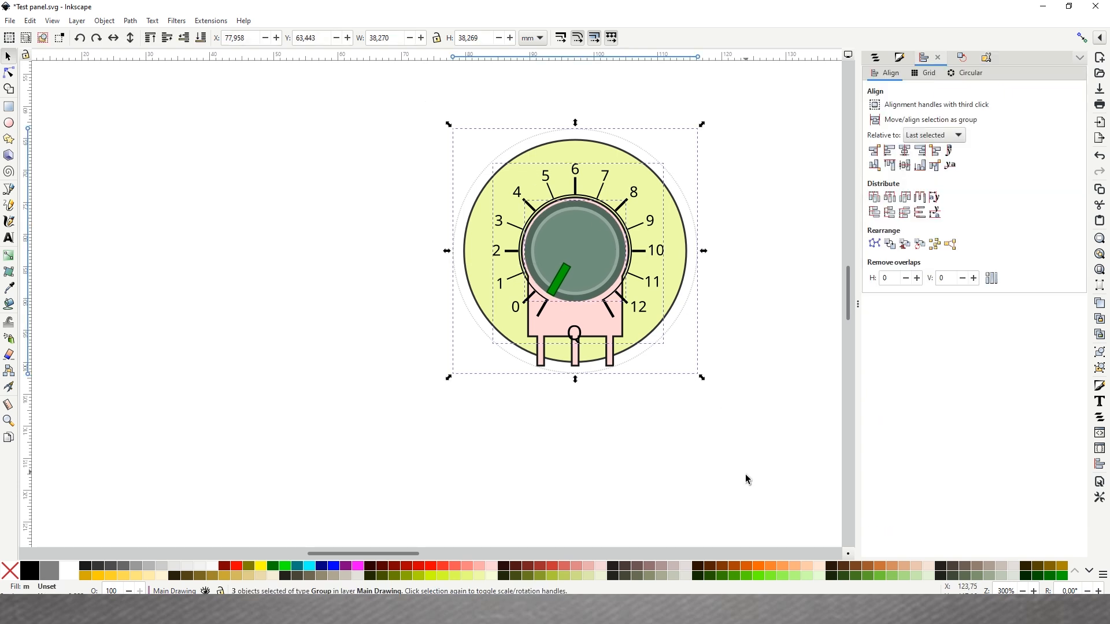
pyautogui.click(1097, 354)
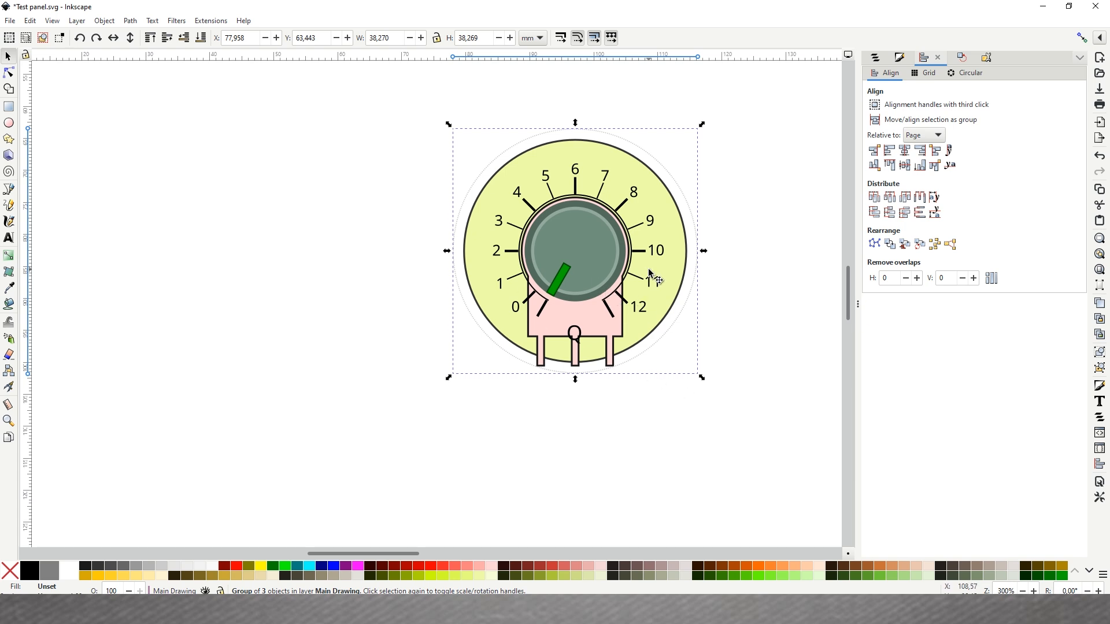
pyautogui.click(703, 314)
pyautogui.hotkey('ctrl', 'shift', 'o')
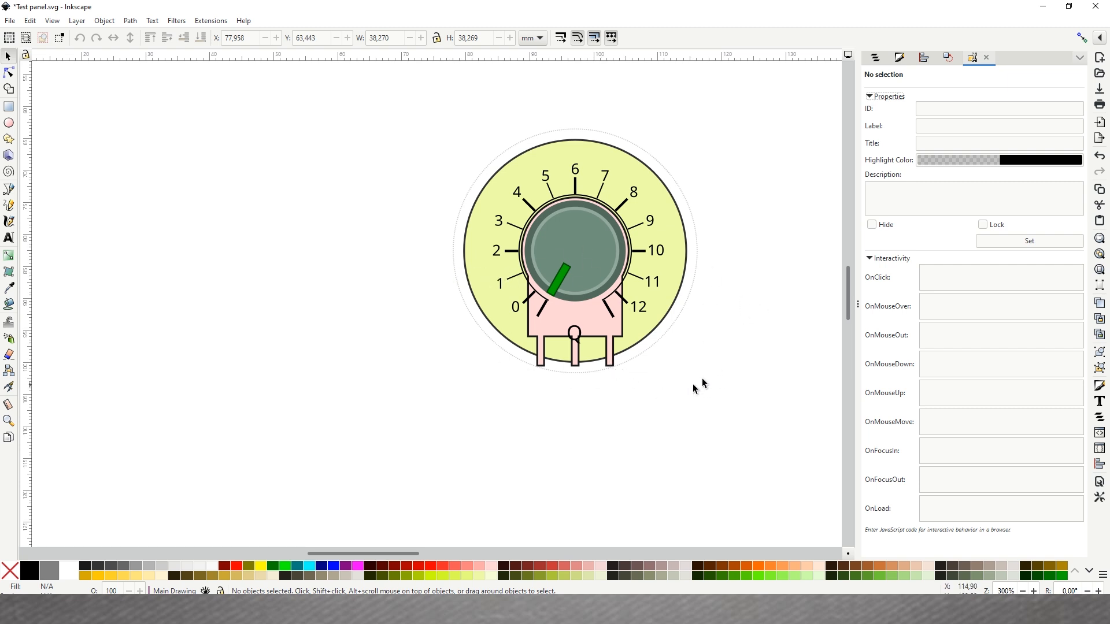
pyautogui.click(569, 334)
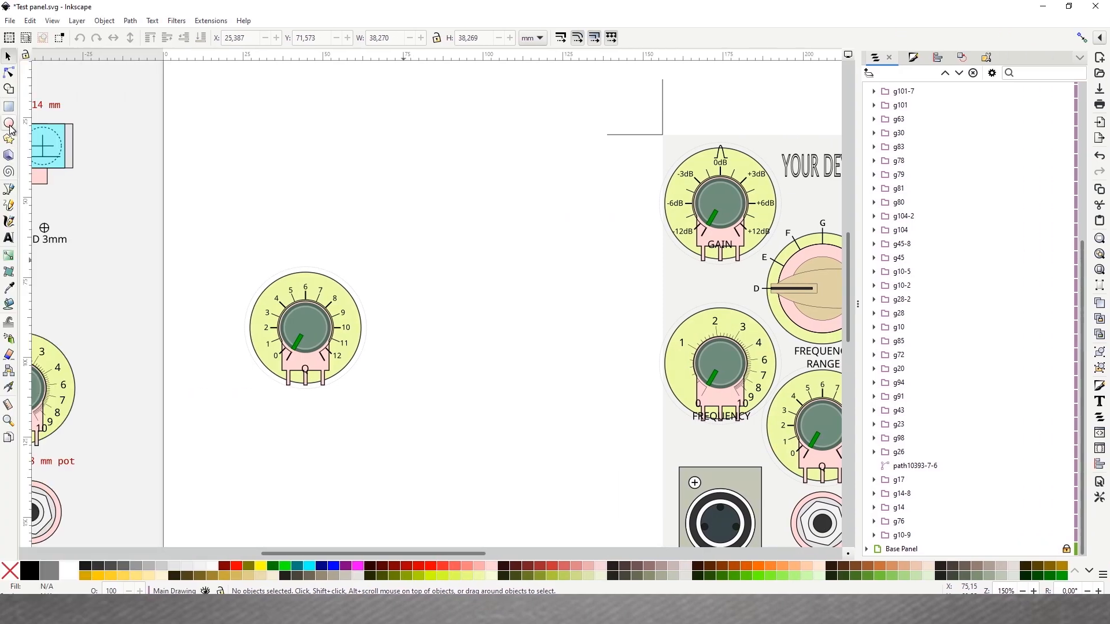
# - Draw a circle about 34 mm in diameter beside the Q potentiometer and fill it with the potentiometer's sampled yellow, eeffaa
pyautogui.click(9, 123)
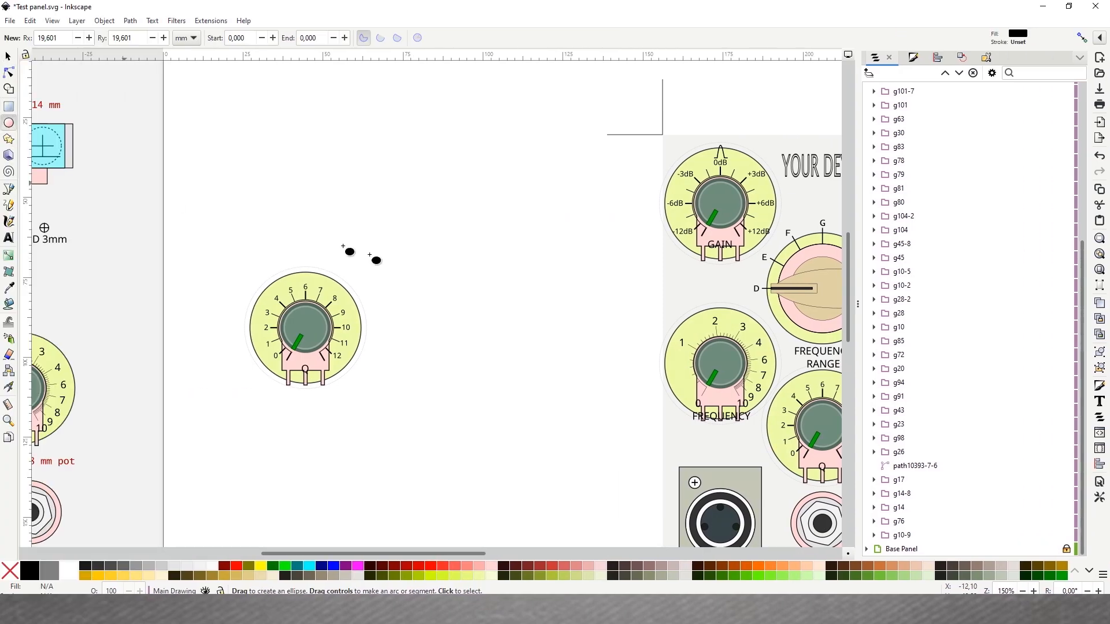
pyautogui.moveTo(410, 283)
pyautogui.mouseDown()
pyautogui.moveTo(528, 399)
pyautogui.moveTo(522, 391)
pyautogui.mouseUp()
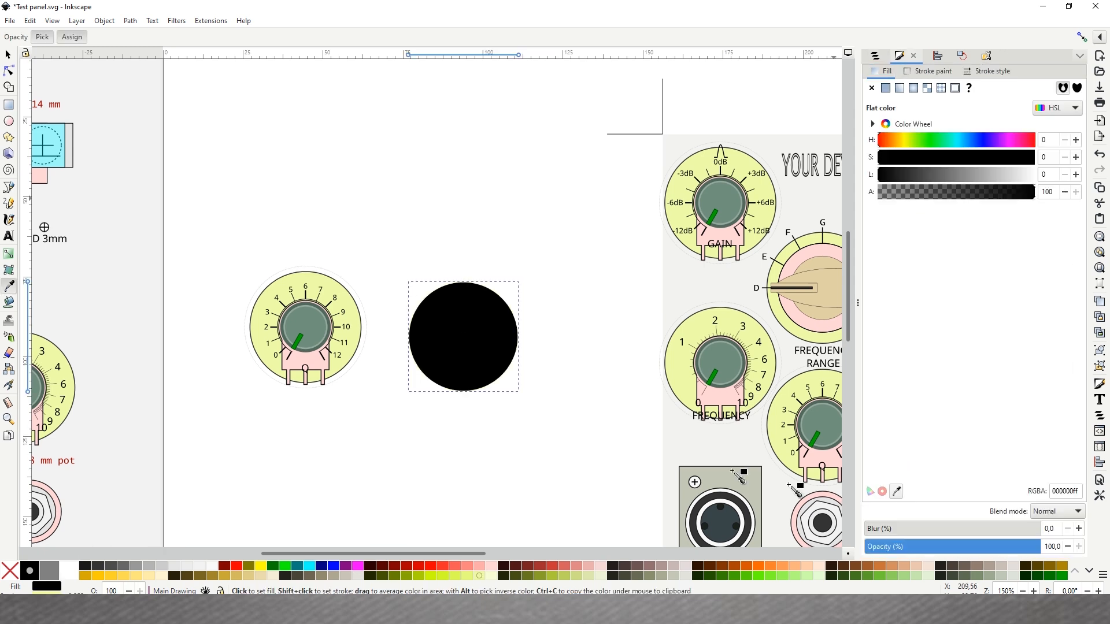
pyautogui.click(358, 348)
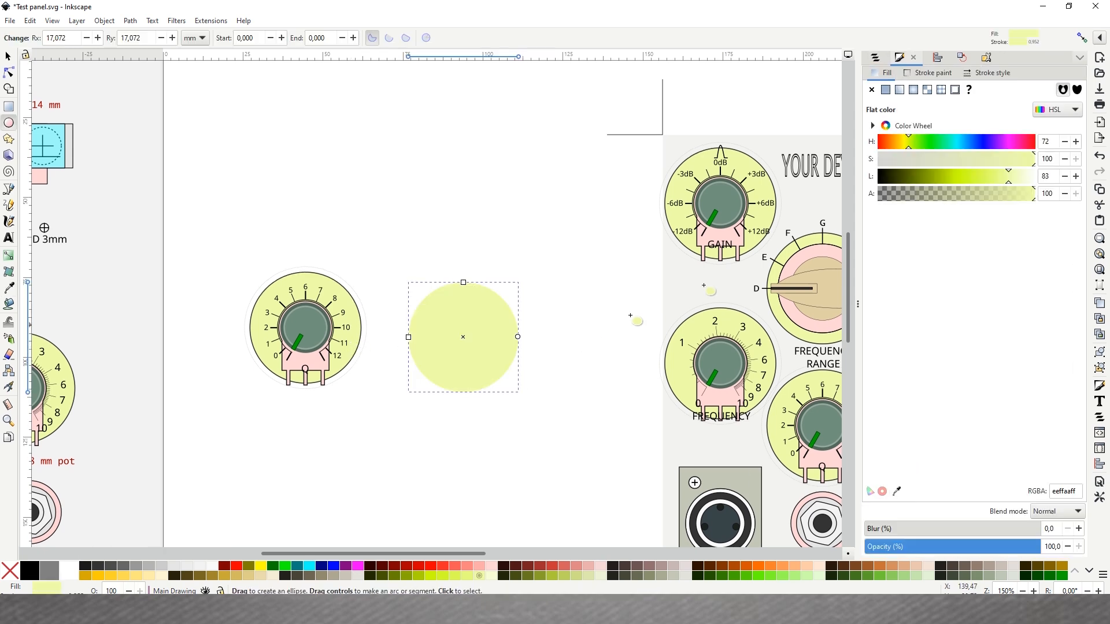
# - Set the new circle's stroke paint to black by reducing its lightness to 0, and deselect the circle
pyautogui.click(924, 74)
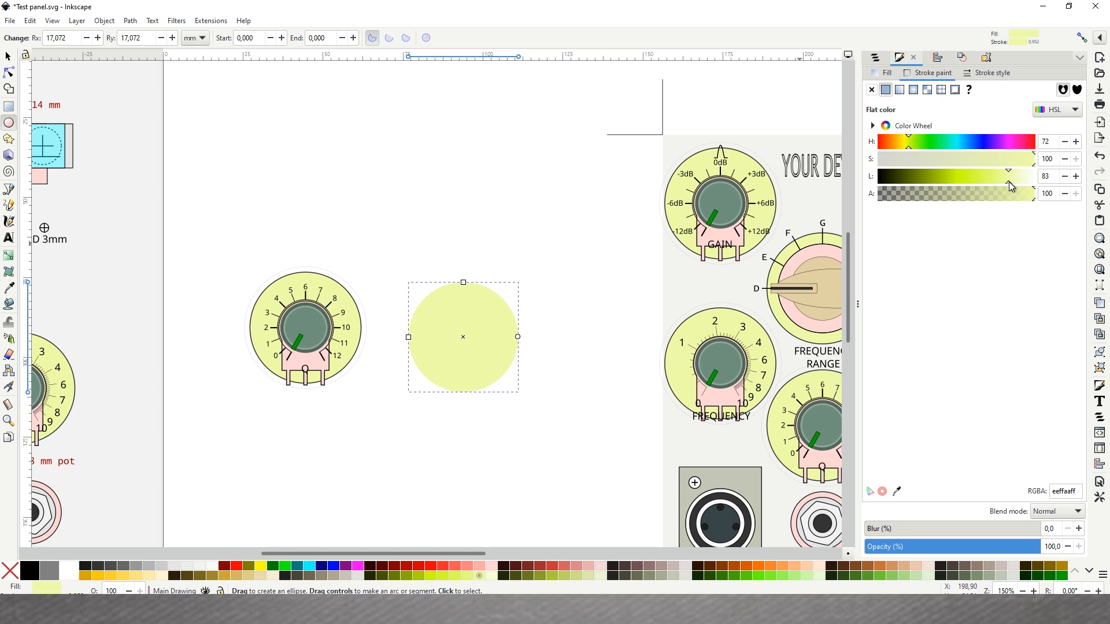
pyautogui.moveTo(1010, 186); pyautogui.dragTo(846, 179)
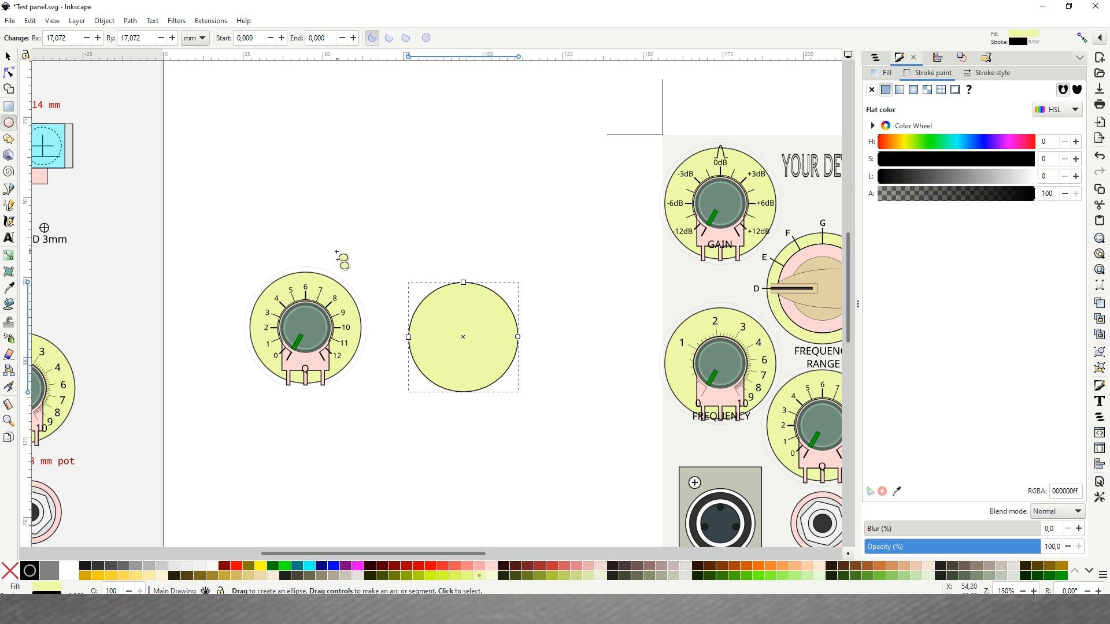
pyautogui.press('s')
pyautogui.click(234, 233)
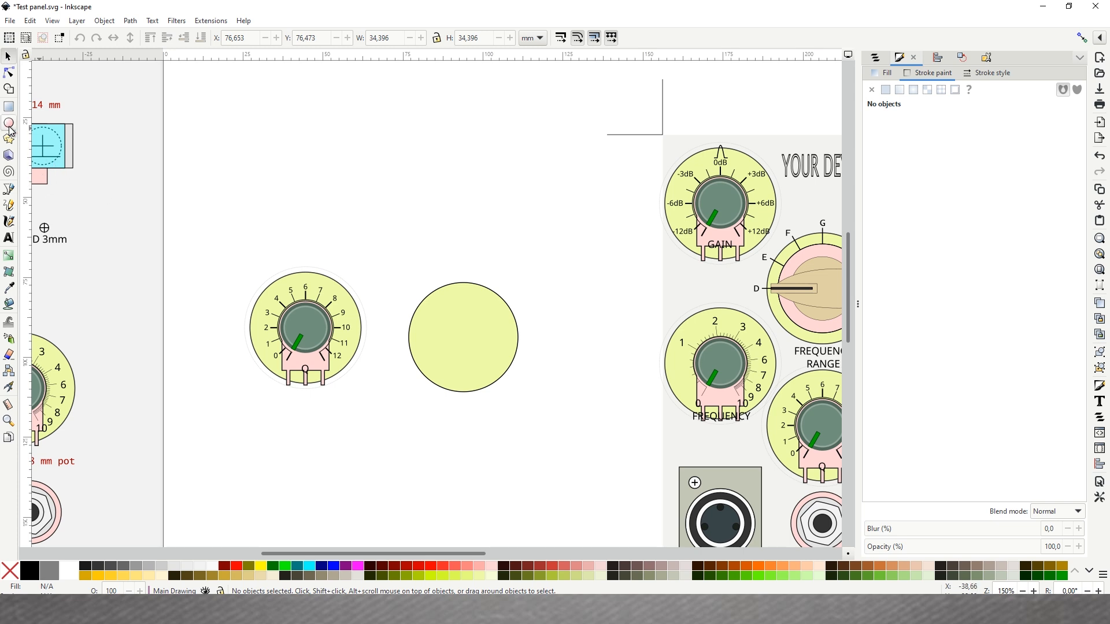
# - Draw a rectangle about 12 by 22 mm centred in the plain yellow circle and fill it with the potentiometer's sampled pink, ffd5d5
pyautogui.click(8, 106)
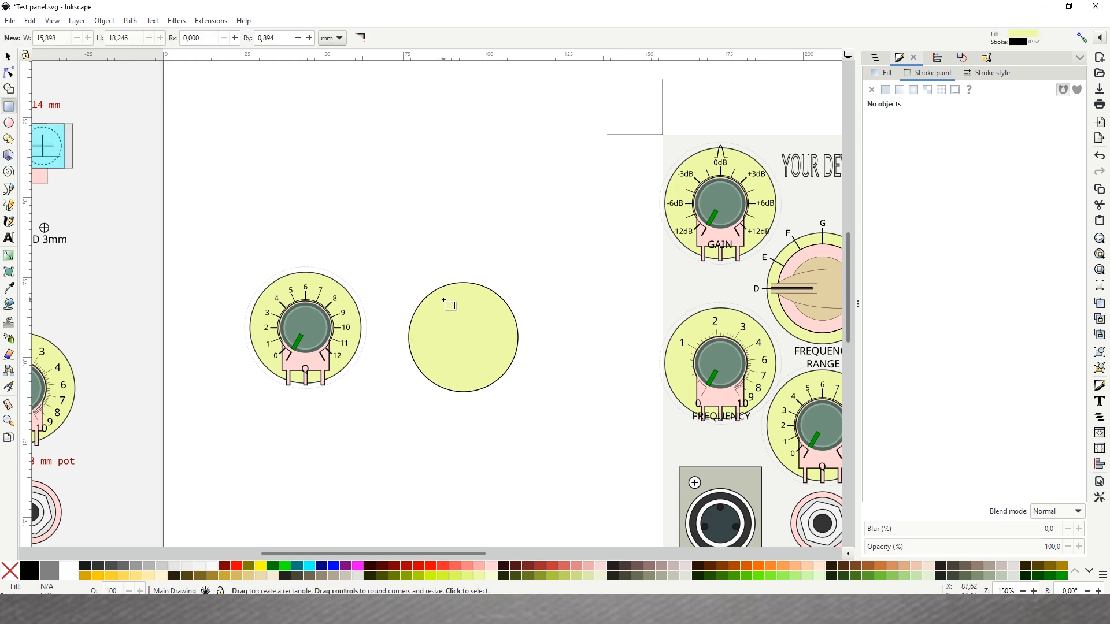
pyautogui.moveTo(445, 302)
pyautogui.mouseDown()
pyautogui.moveTo(485, 382)
pyautogui.moveTo(484, 372)
pyautogui.mouseUp()
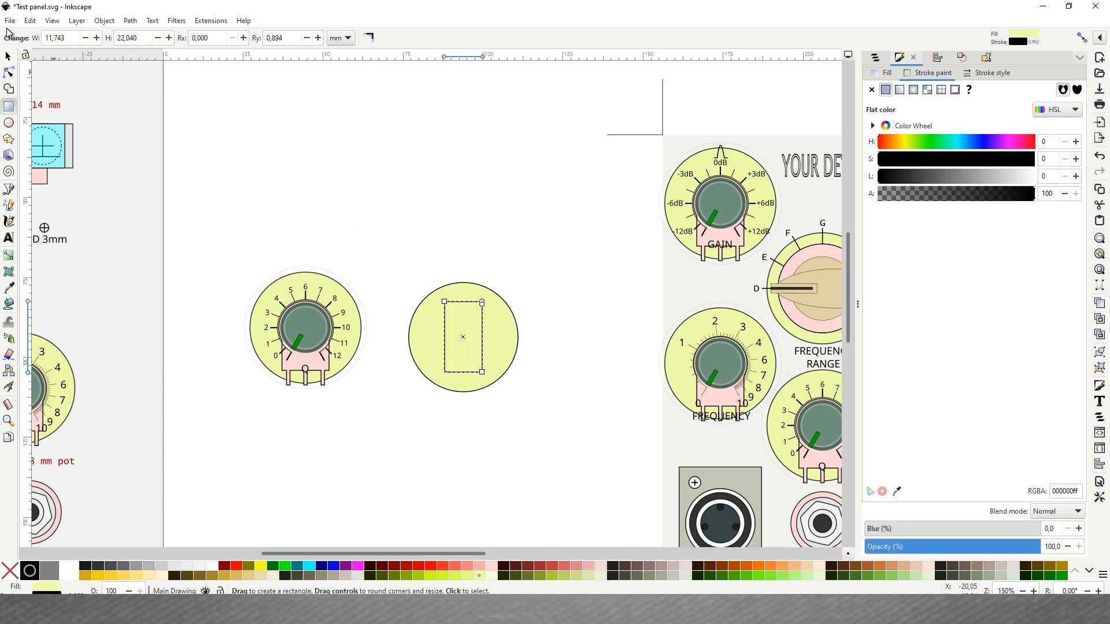
pyautogui.click(7, 57)
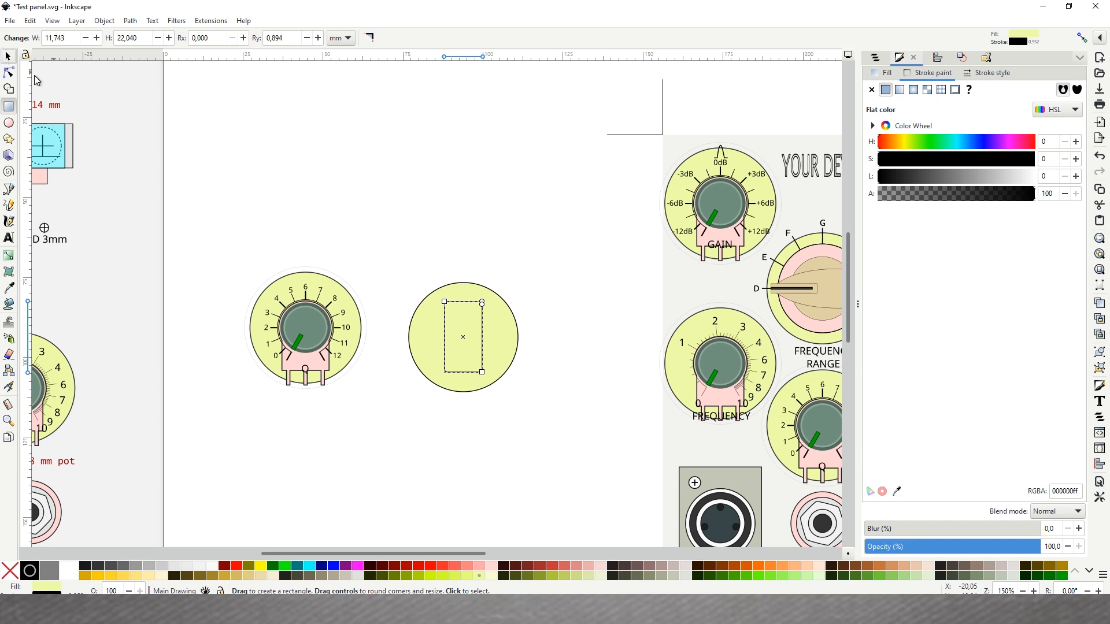
pyautogui.click(884, 73)
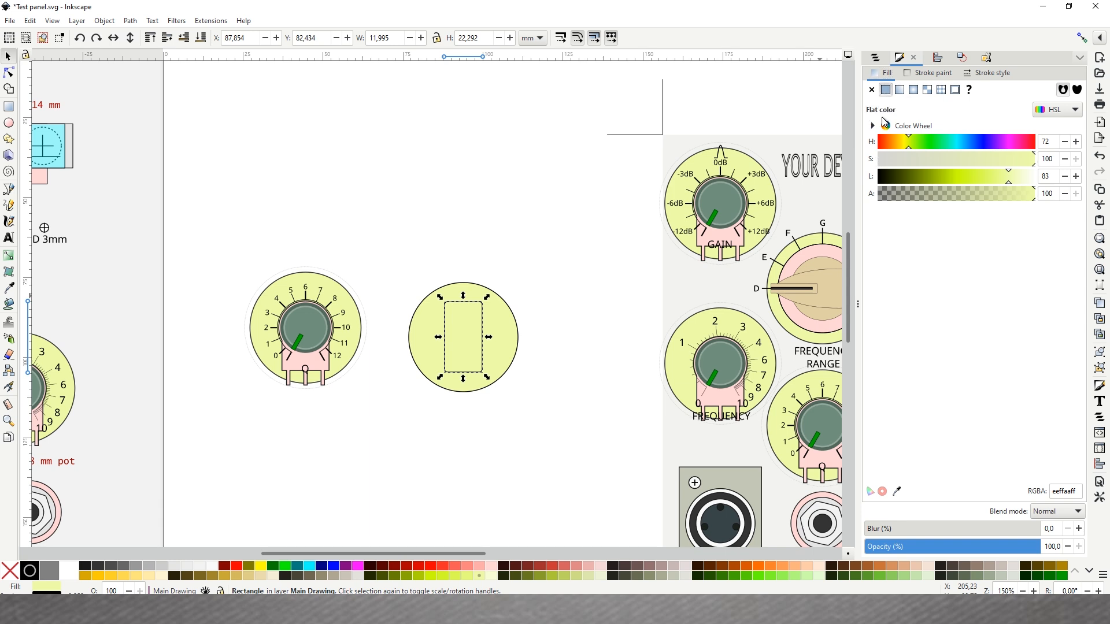
pyautogui.click(897, 491)
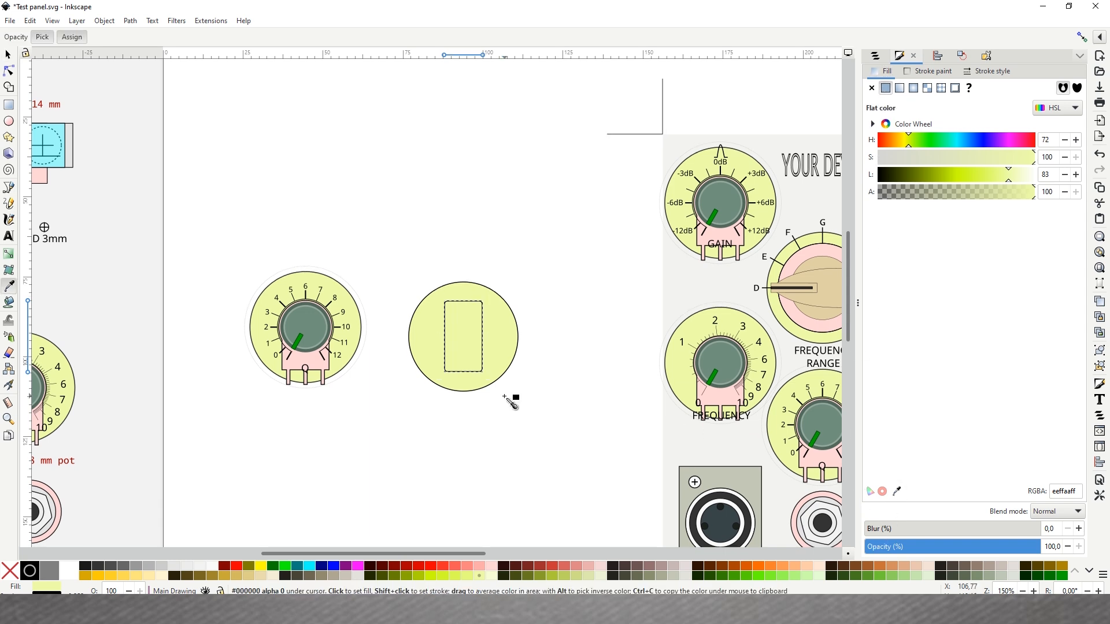
pyautogui.click(309, 370)
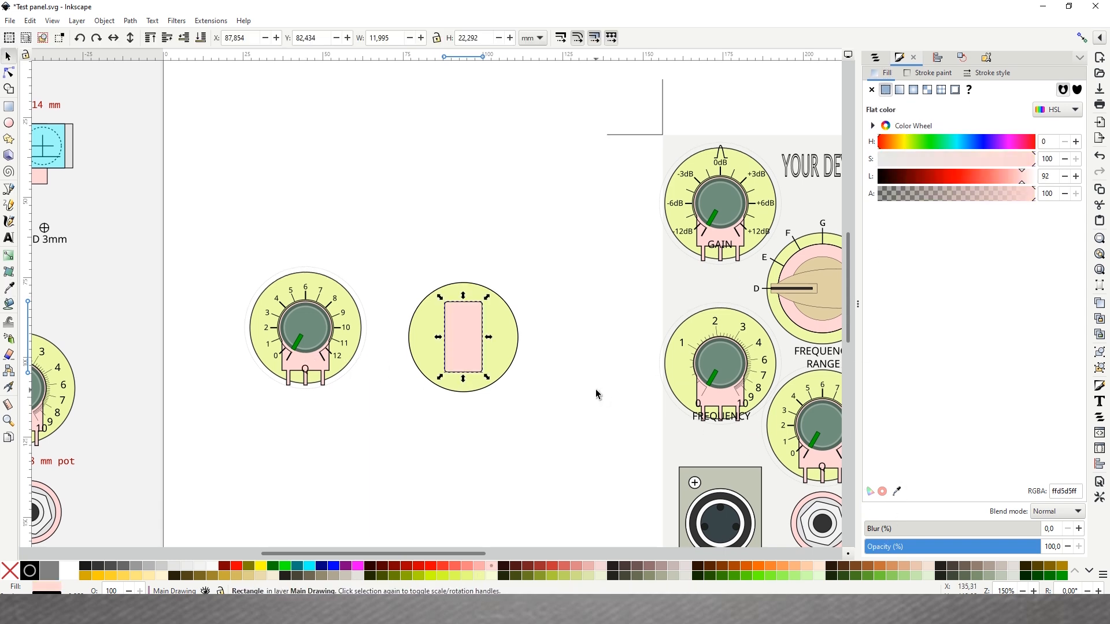
pyautogui.moveTo(479, 353); pyautogui.dragTo(478, 353)
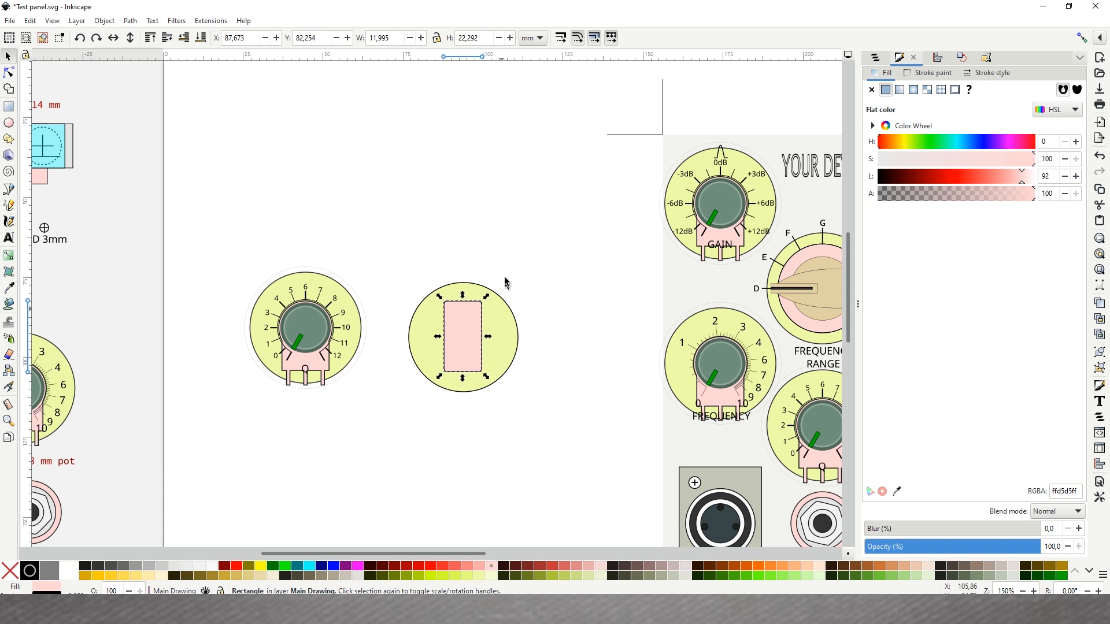
pyautogui.click(547, 336)
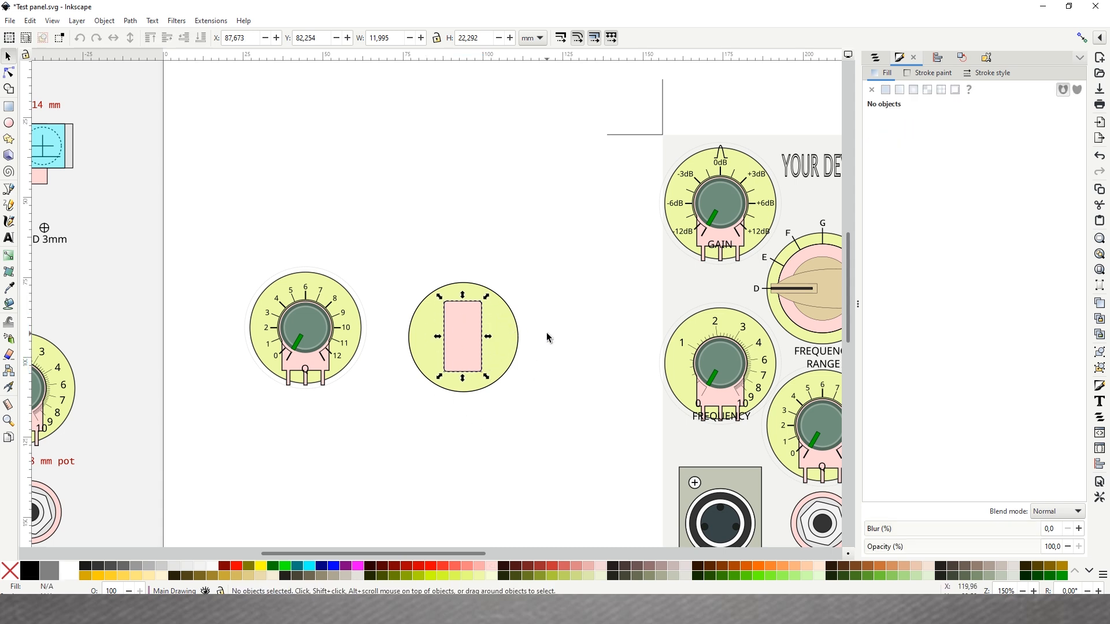
# - Draw a small circle above the yellow circle and set its diameter to 8 mm with the proportions locked
pyautogui.click(8, 123)
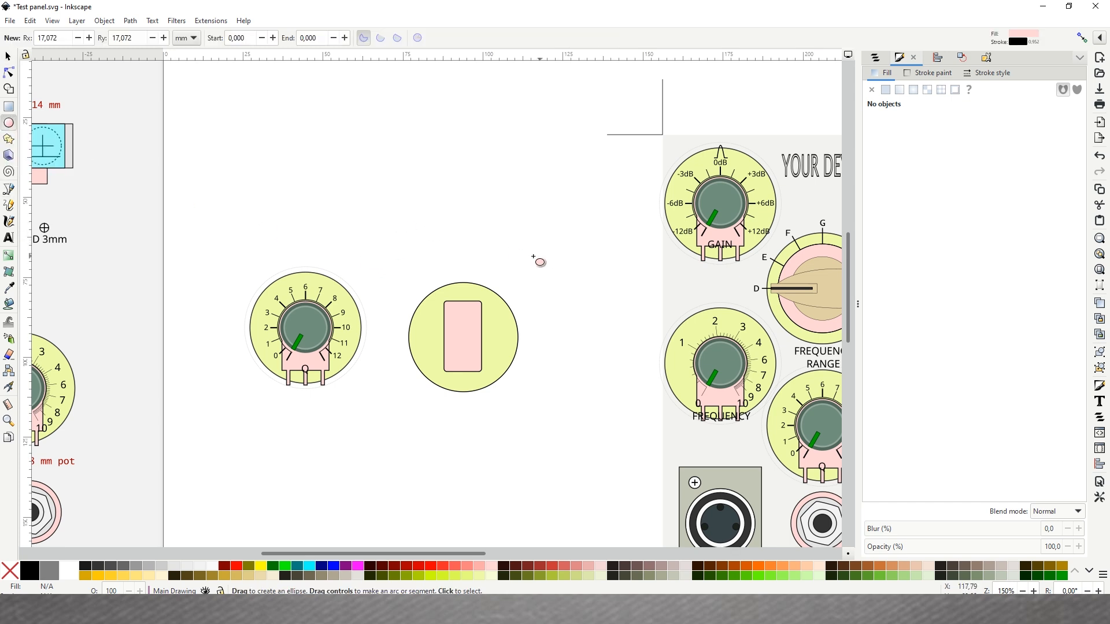
pyautogui.moveTo(465, 245); pyautogui.dragTo(493, 256)
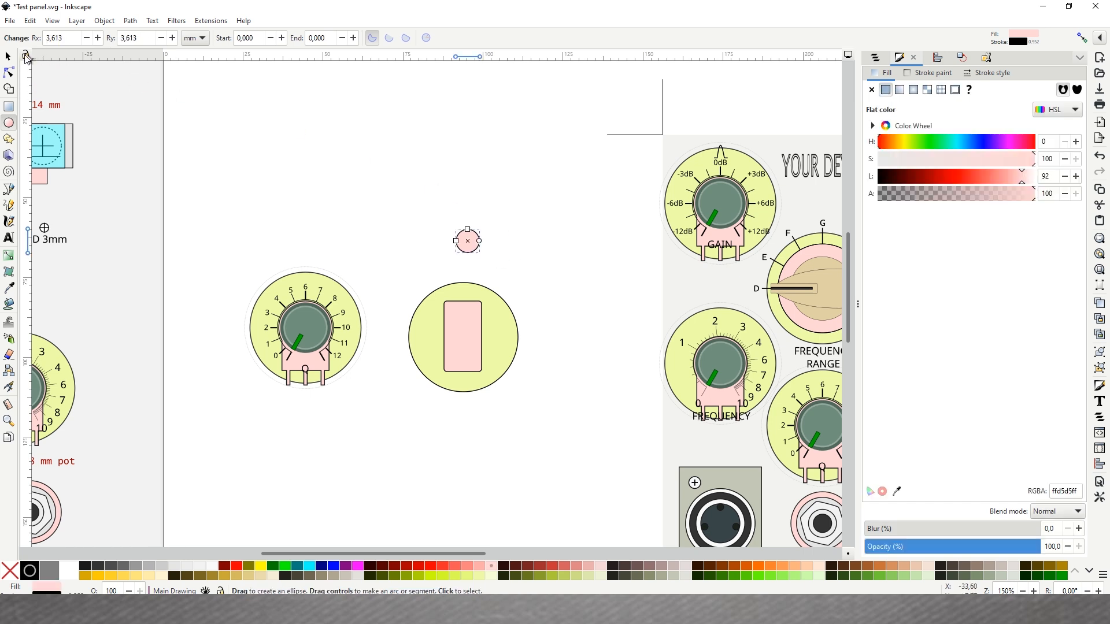
pyautogui.click(11, 57)
pyautogui.moveTo(386, 39); pyautogui.dragTo(299, 39)
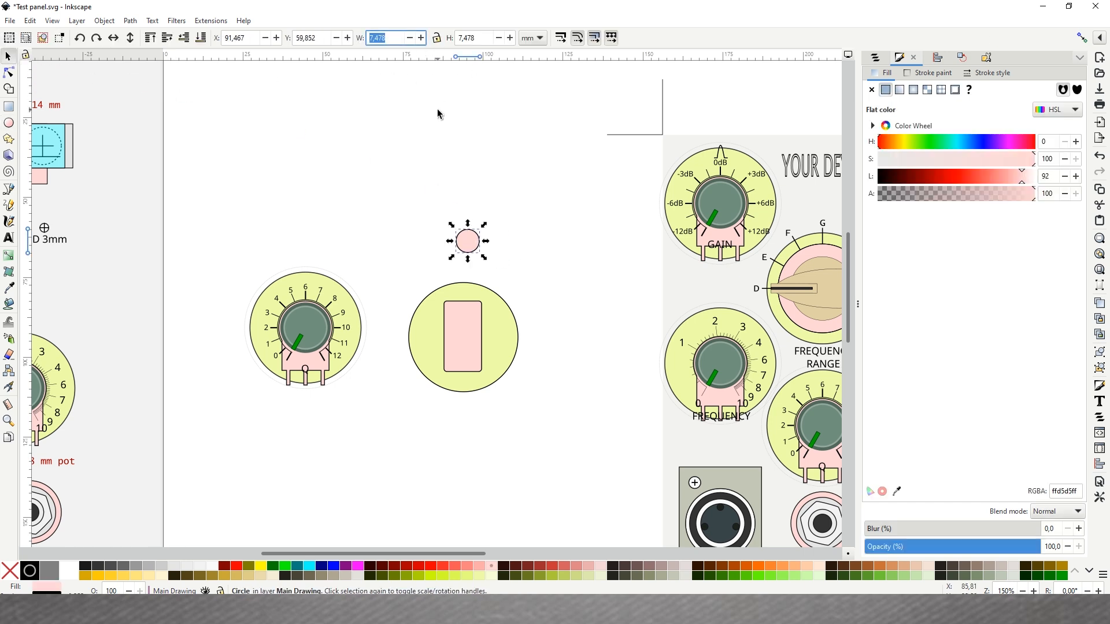
pyautogui.click(436, 38)
pyautogui.write('8')
pyautogui.press('Return')
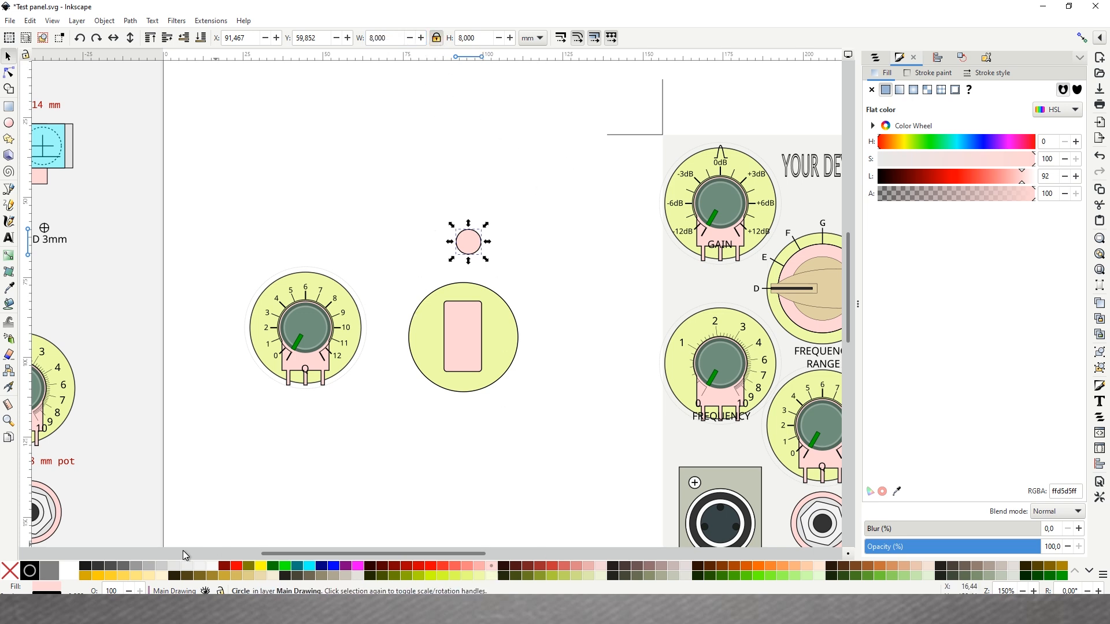
# - Fill the 8 mm circle with white and deselect it
pyautogui.click(213, 567)
pyautogui.click(77, 572)
pyautogui.click(533, 266)
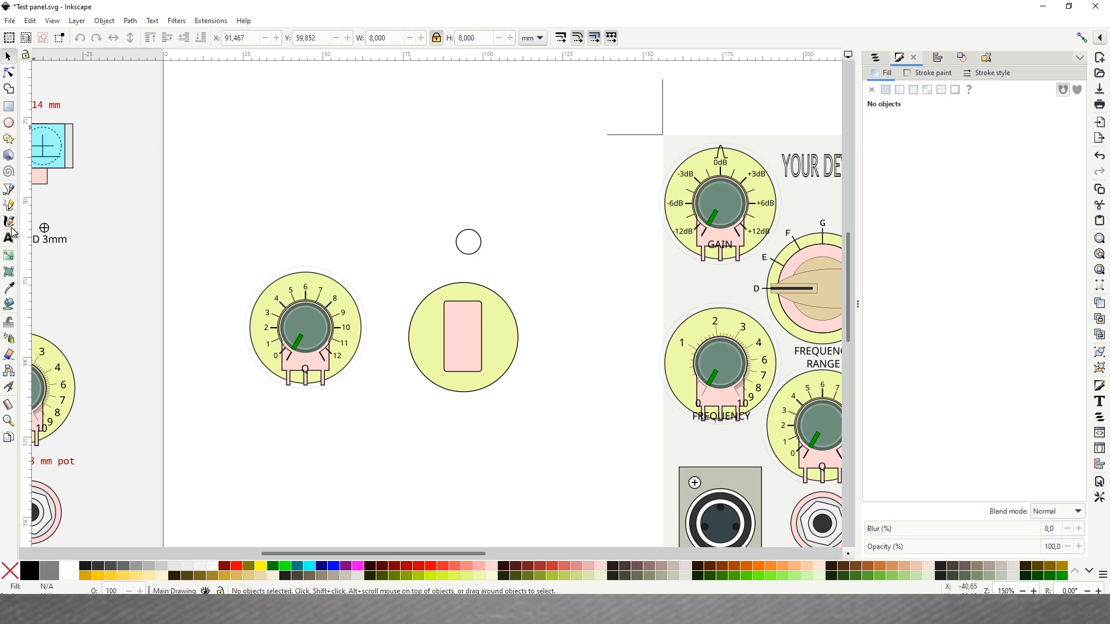
# - Draw a horizontal line about 4.9 mm long above the white circle and paste a copy of it turned vertical
pyautogui.click(8, 190)
pyautogui.click(467, 209)
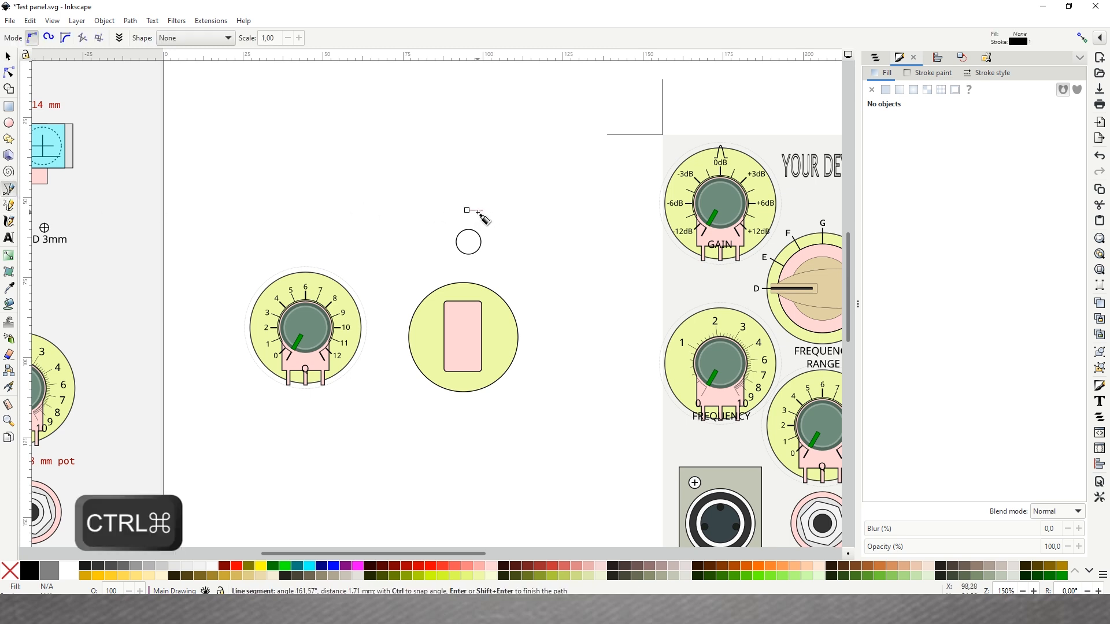
pyautogui.doubleClick(484, 211)
pyautogui.click(8, 56)
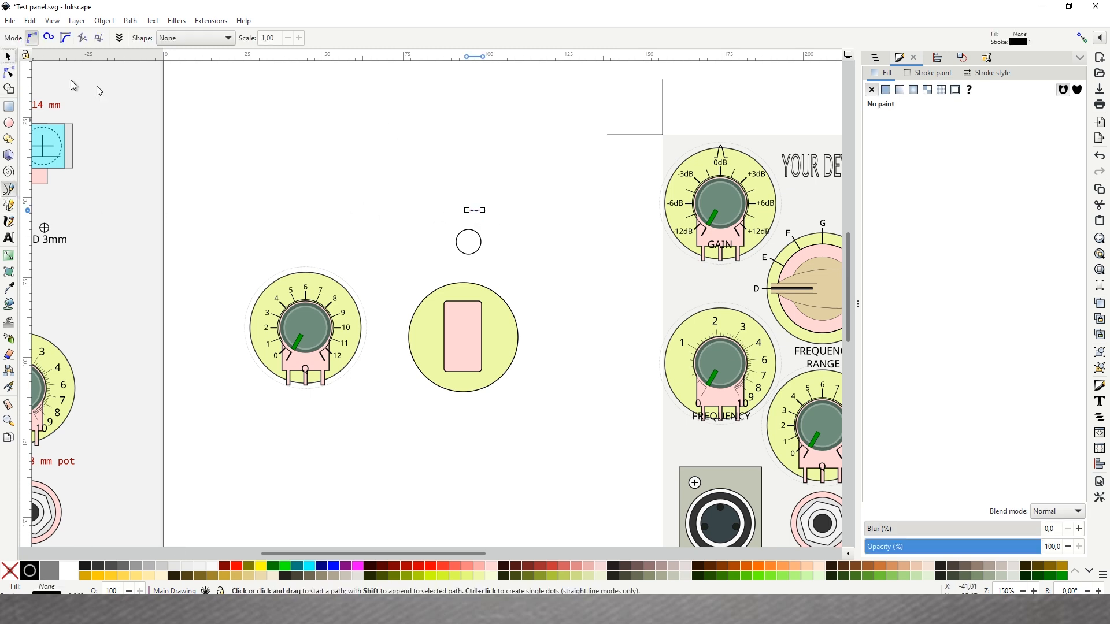
pyautogui.hotkey('ctrl', 'c')
pyautogui.hotkey('ctrl', 'v')
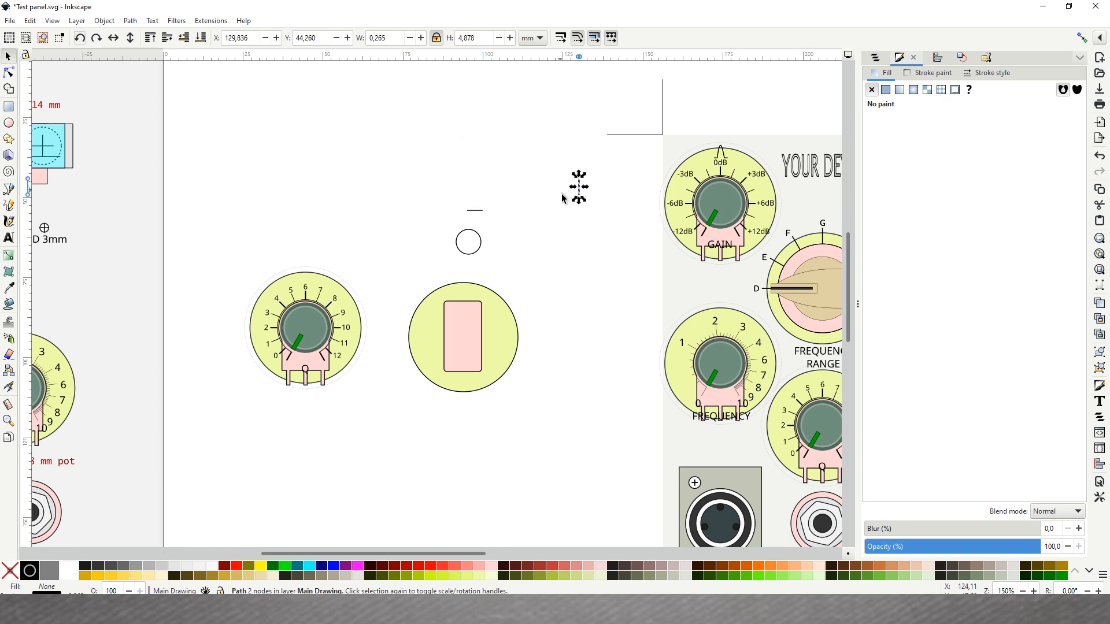
# - Centre the vertical line on the horizontal one in both directions and combine them into a single cross path
pyautogui.keyDown('shift'); pyautogui.click(476, 211); pyautogui.keyUp('shift')
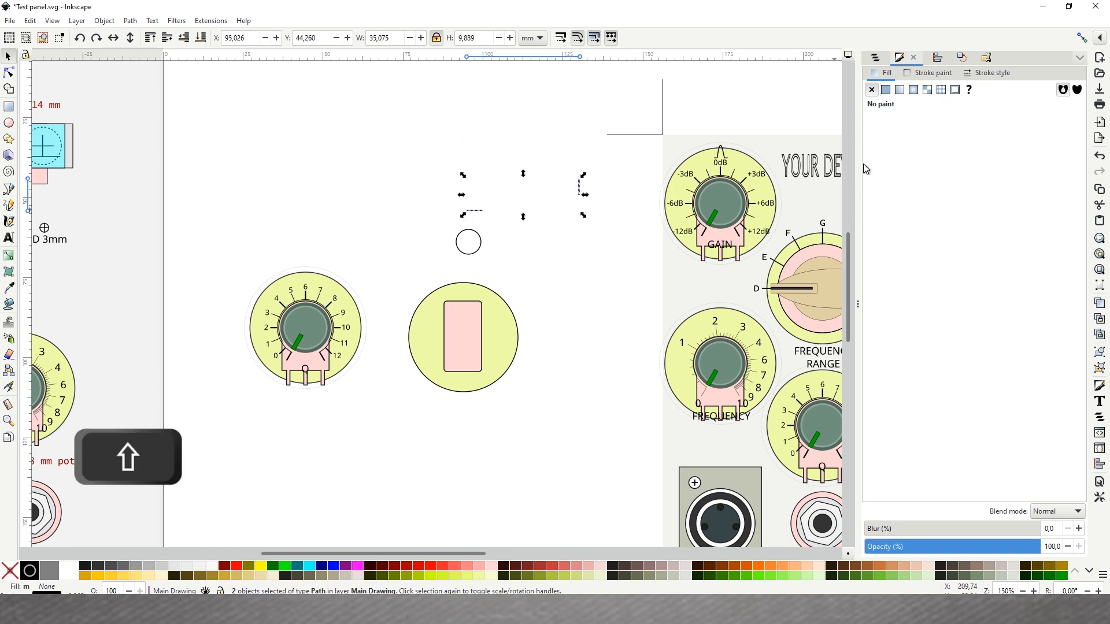
pyautogui.click(935, 58)
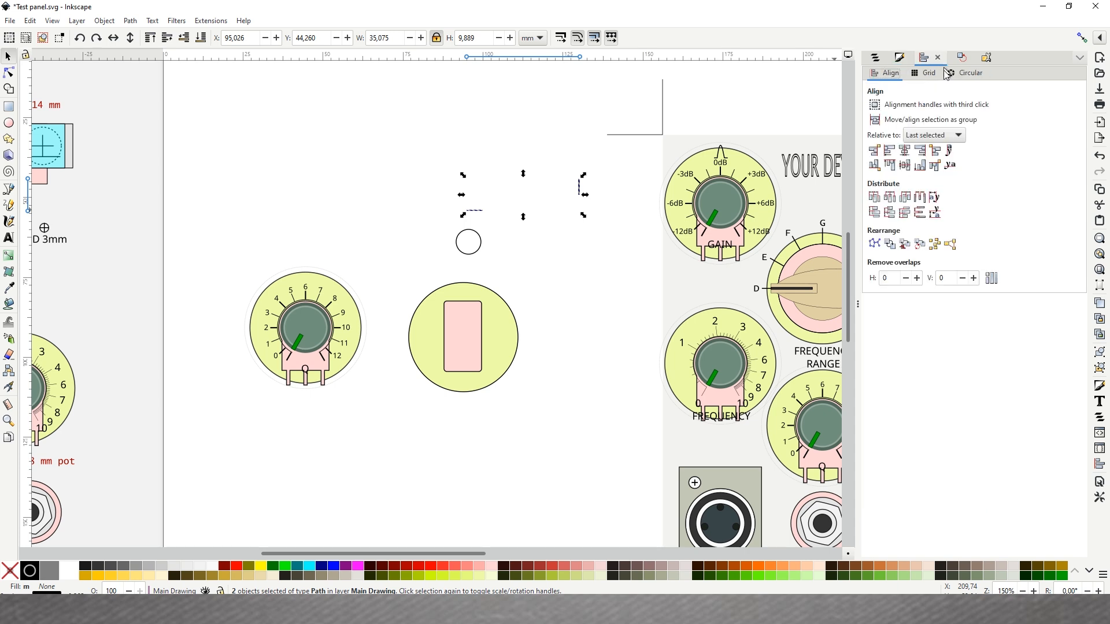
pyautogui.click(905, 150)
pyautogui.click(904, 165)
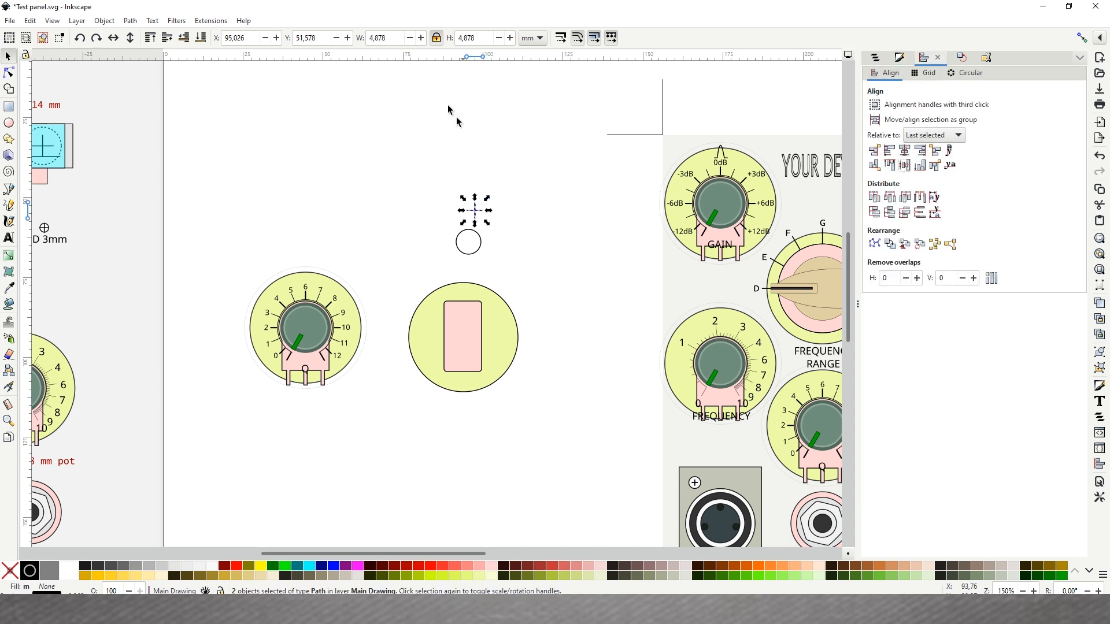
pyautogui.click(131, 21)
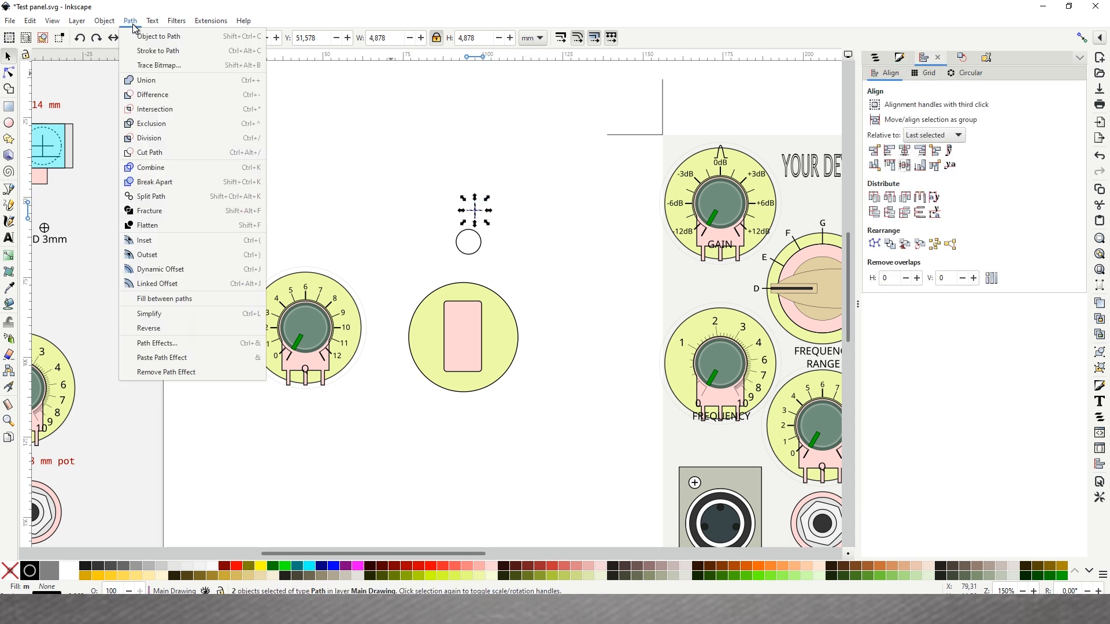
pyautogui.click(166, 171)
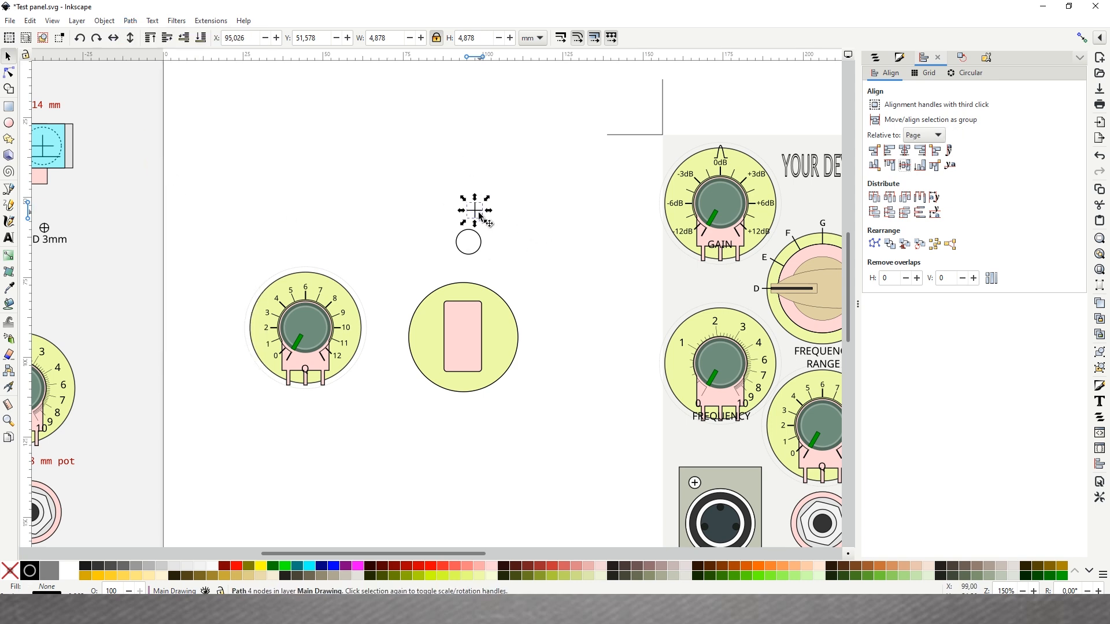
# - Move the cross onto the white circle, centre the two on each other in both directions, and group them
pyautogui.moveTo(478, 214); pyautogui.dragTo(472, 246)
pyautogui.click(552, 231)
pyautogui.moveTo(422, 193); pyautogui.dragTo(562, 299)
pyautogui.click(906, 152)
pyautogui.click(904, 165)
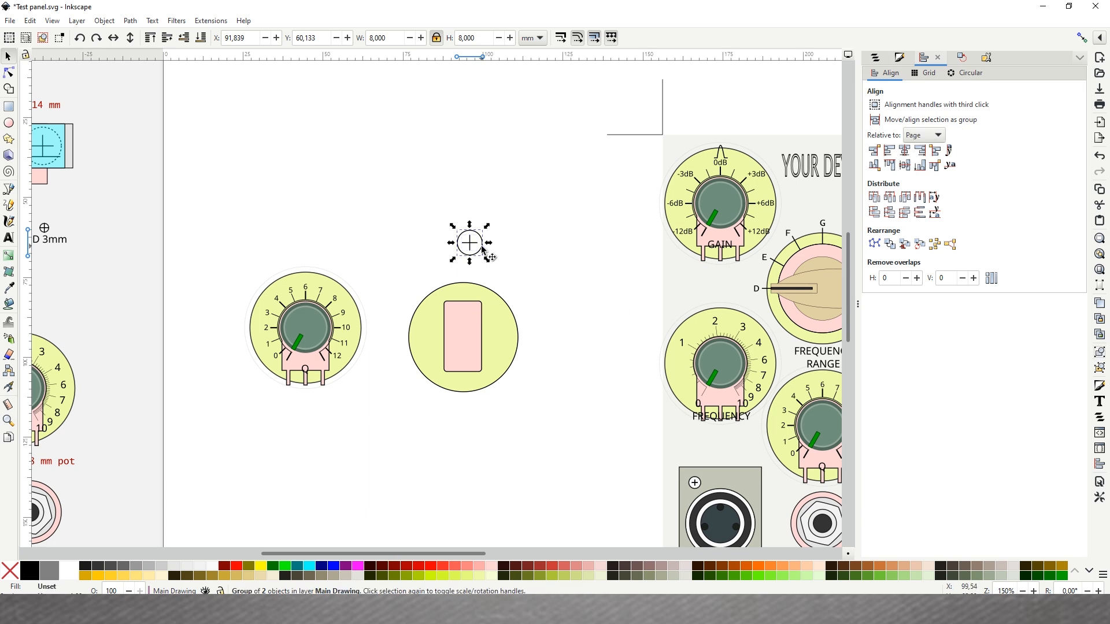
# - Centre the cross-and-circle group on the pink rectangle, and align both to the centre of the yellow circle
pyautogui.keyDown('shift'); pyautogui.click(457, 341); pyautogui.keyUp('shift')
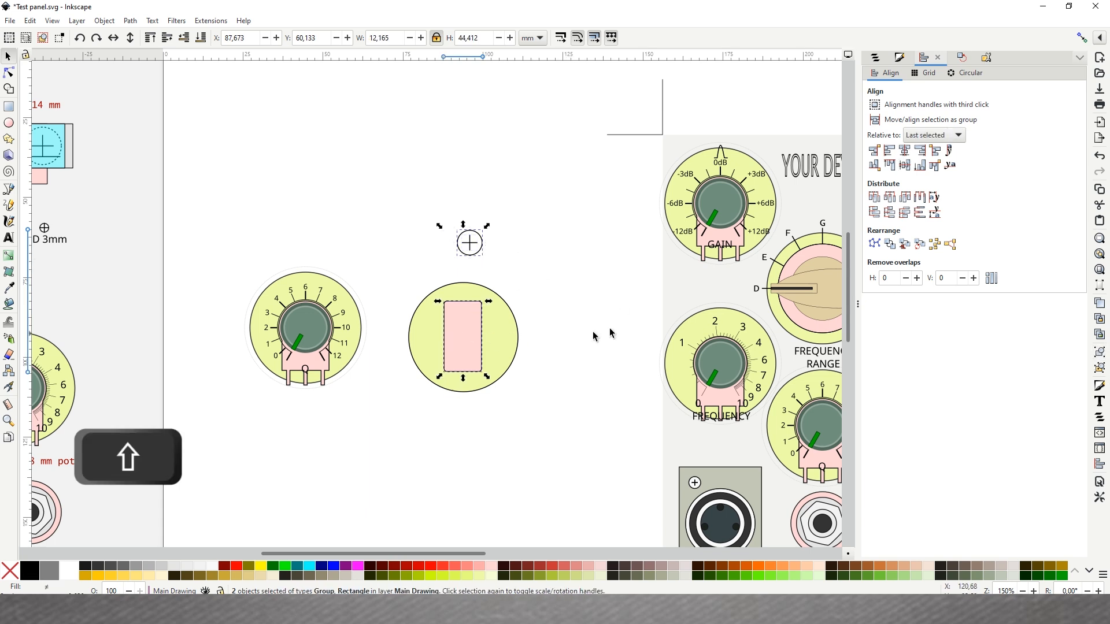
pyautogui.click(905, 151)
pyautogui.click(905, 165)
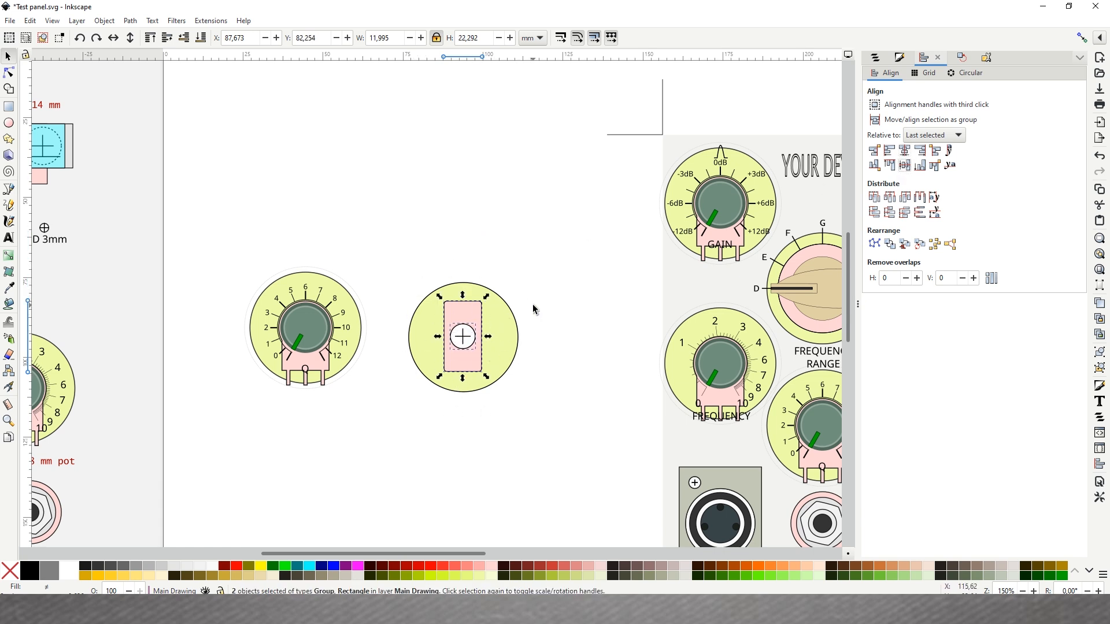
pyautogui.keyDown('shift'); pyautogui.click(501, 322); pyautogui.keyUp('shift')
pyautogui.click(904, 150)
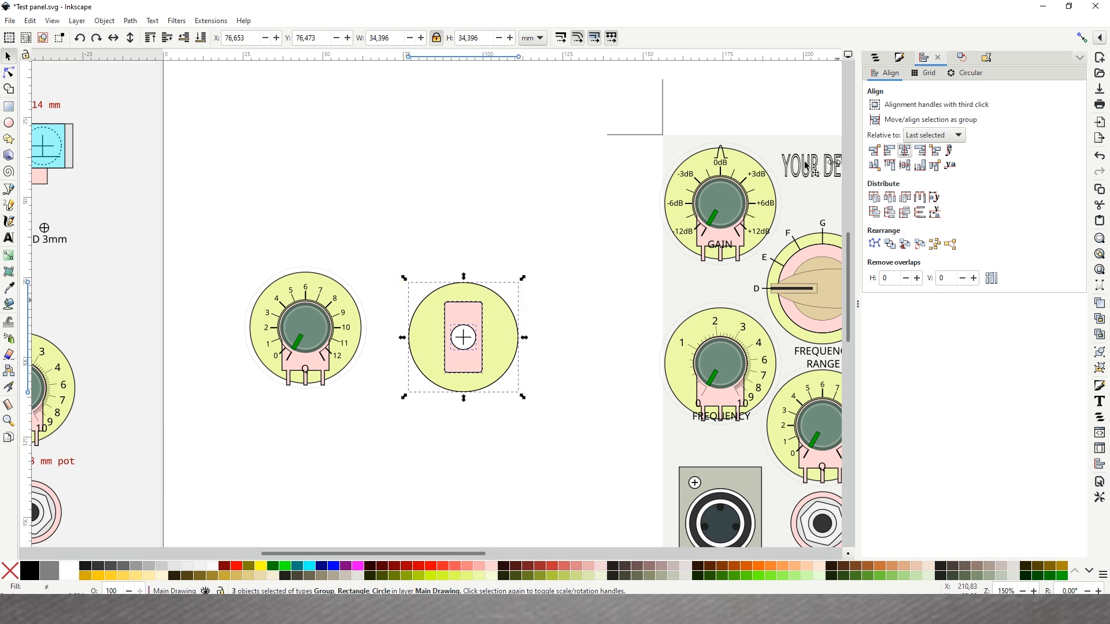
# - Group the yellow circle, pink rectangle and crossed hole, and label the group FP_dimensions
pyautogui.click(560, 182)
pyautogui.moveTo(390, 250); pyautogui.dragTo(561, 430)
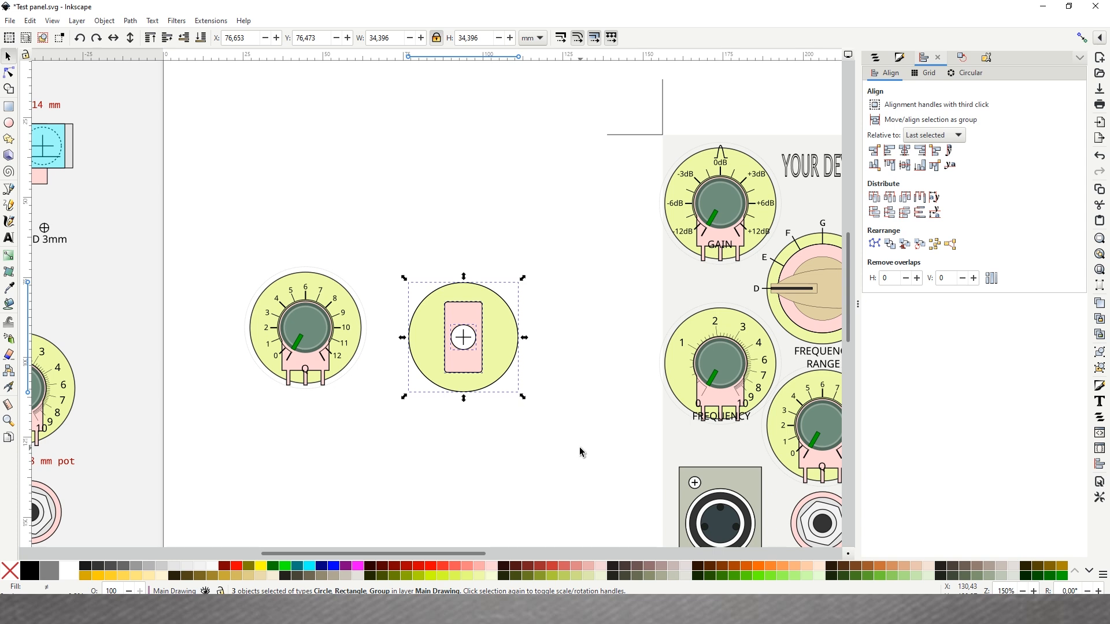
pyautogui.click(1102, 354)
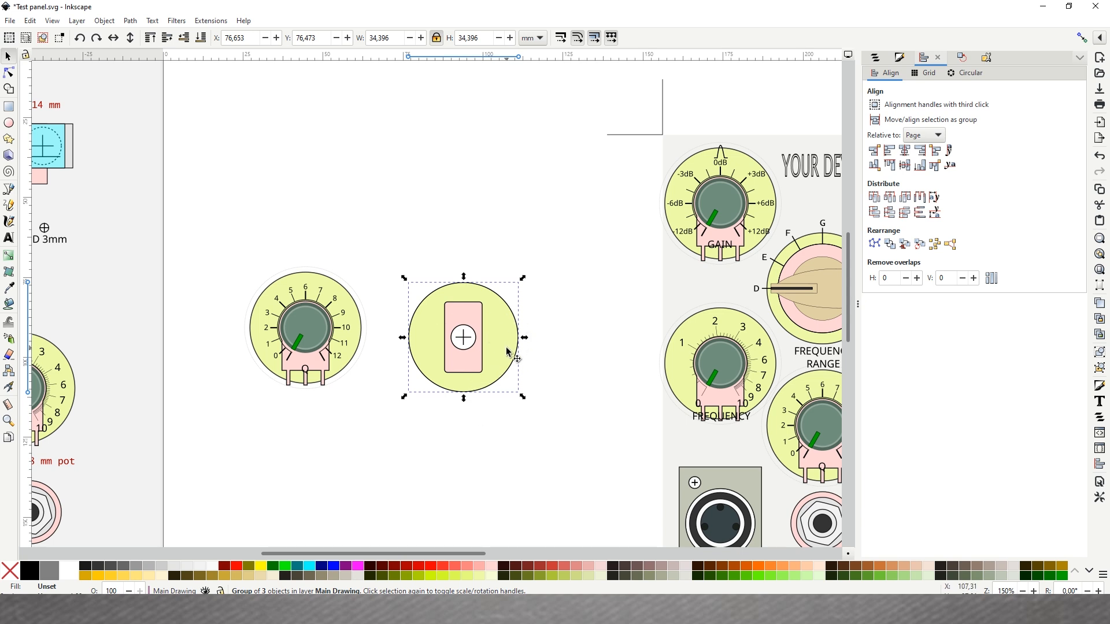
pyautogui.click(987, 58)
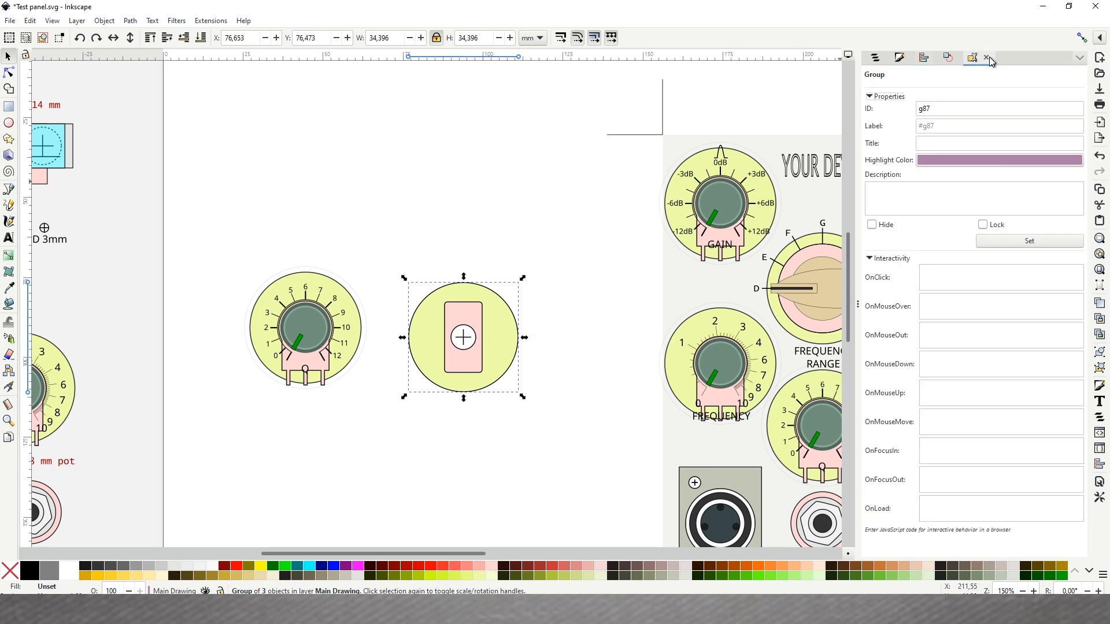
pyautogui.click(950, 128)
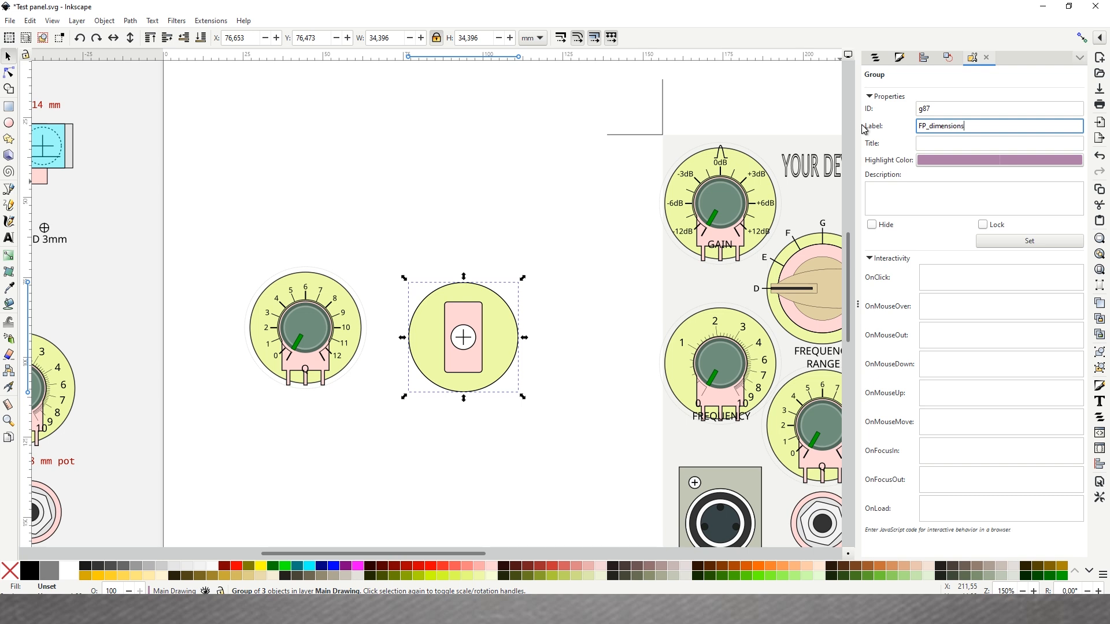
pyautogui.click(1044, 243)
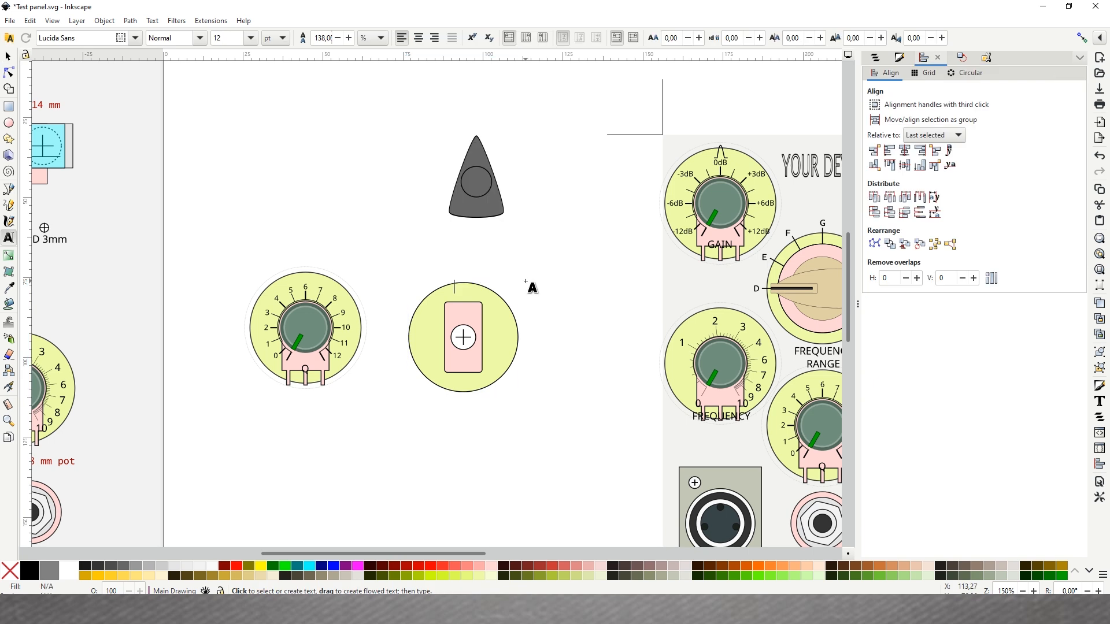
# - Add the scale numbers 0, 1 and 2 as separate 12 pt Lucida Sans texts clockwise around the yellow circle's edge
pyautogui.write('0')
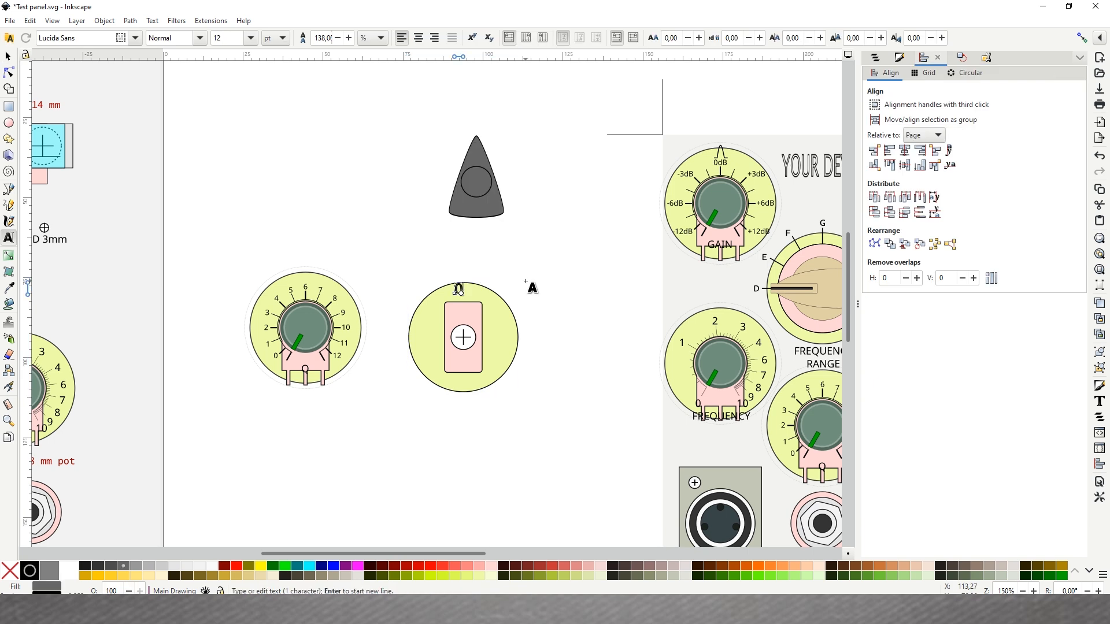
pyautogui.click(506, 309)
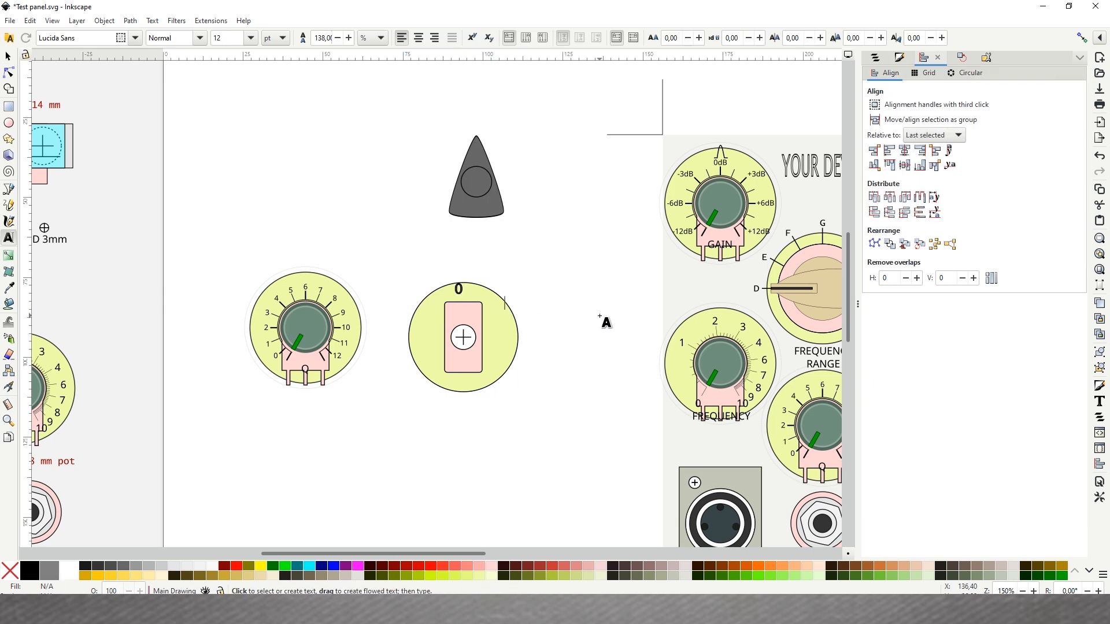
pyautogui.write('1')
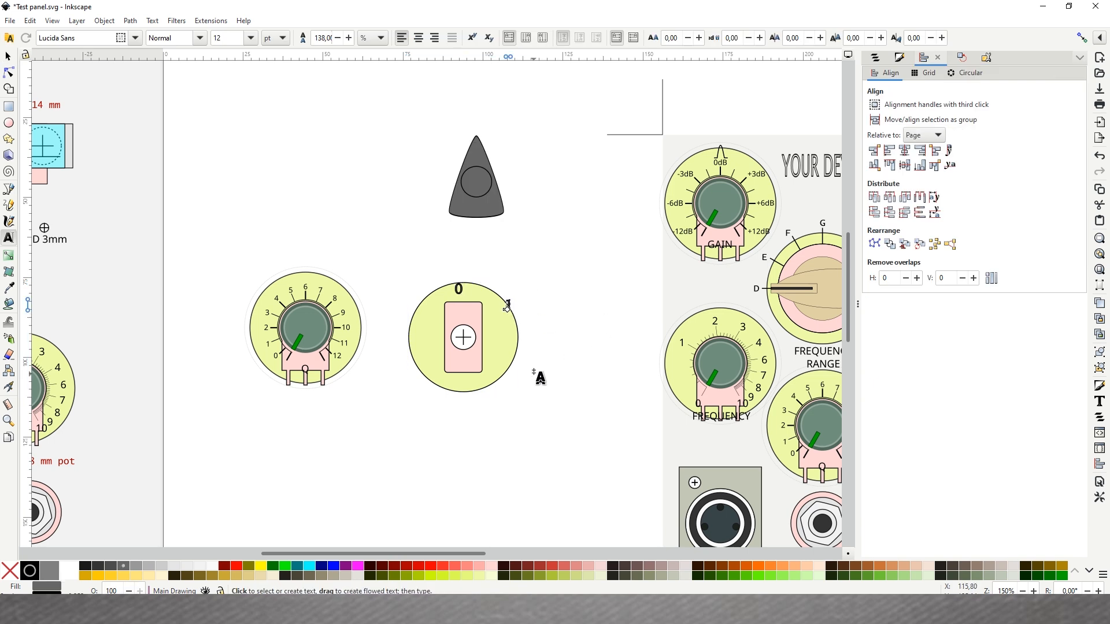
pyautogui.click(513, 347)
pyautogui.write('2')
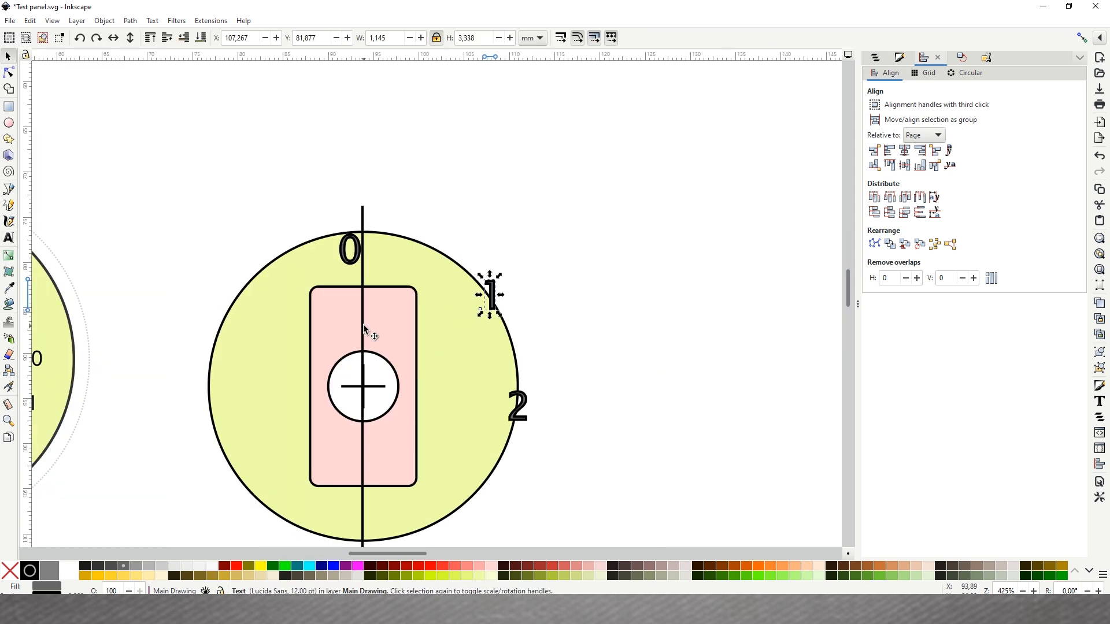
# - Centre the vertical guide line horizontally on the cross, and move the 0 onto the line just inside the yellow circle's upper edge
pyautogui.click(363, 329)
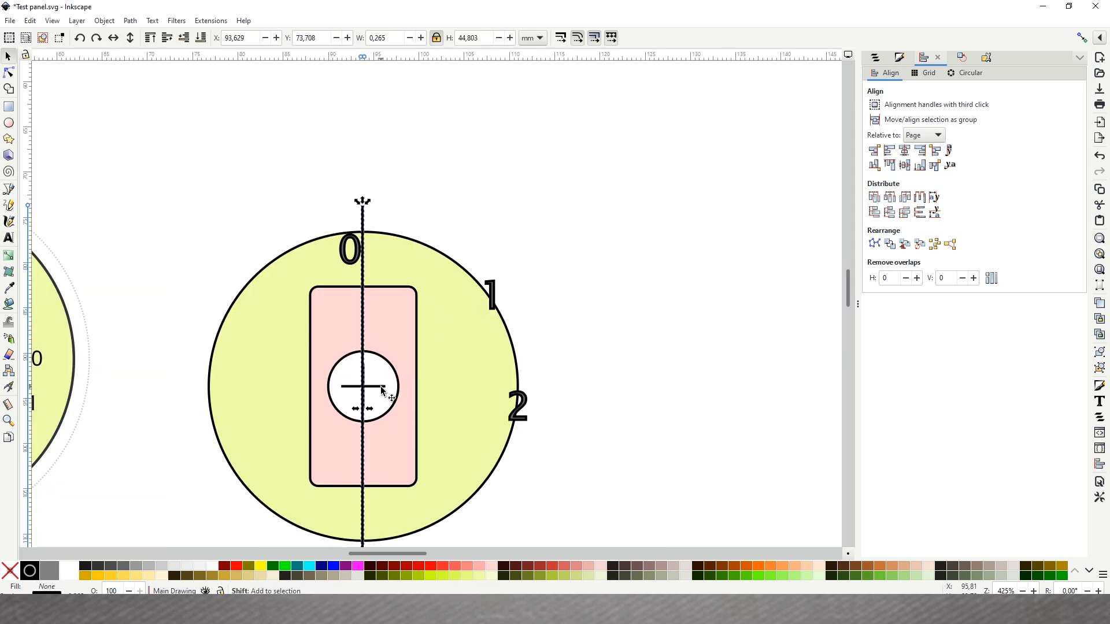
pyautogui.keyDown('shift'); pyautogui.click(385, 389); pyautogui.keyUp('shift')
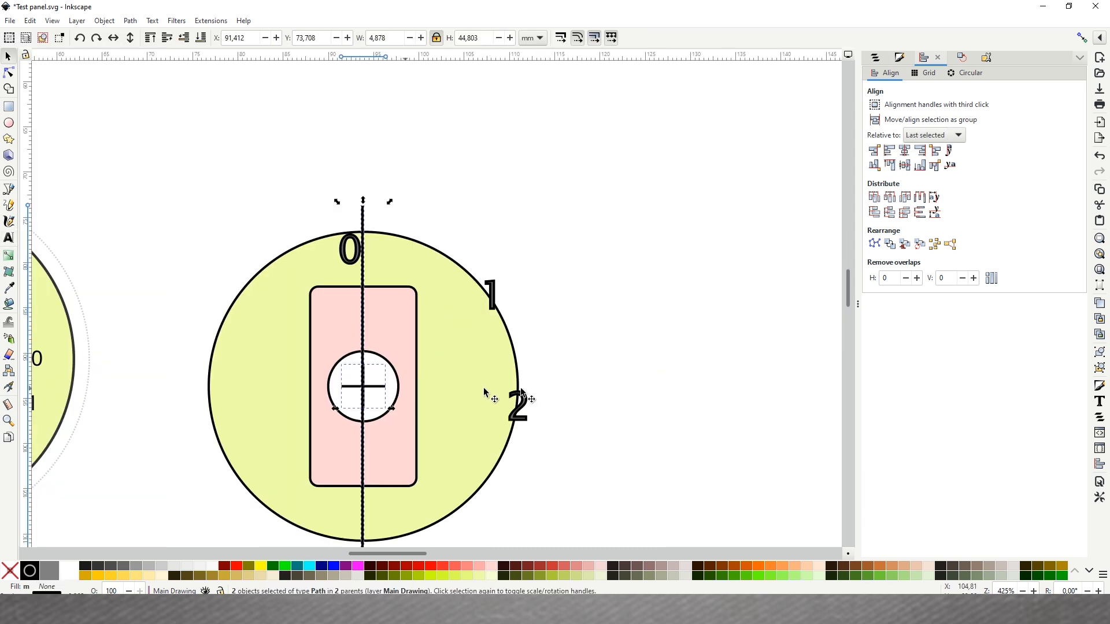
pyautogui.click(905, 152)
pyautogui.click(591, 208)
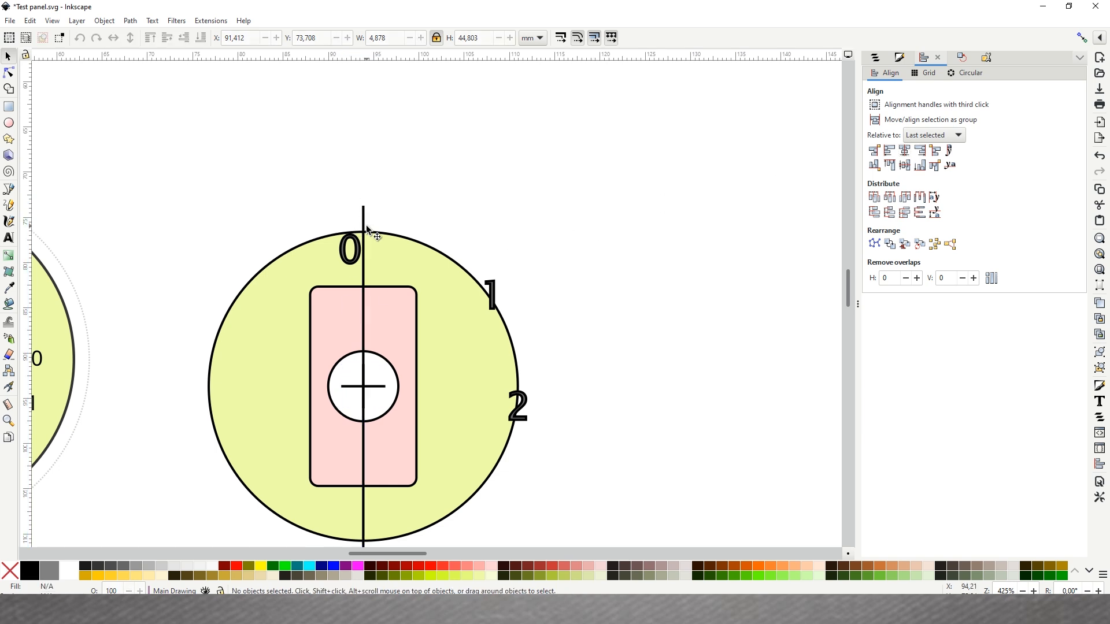
pyautogui.click(358, 255)
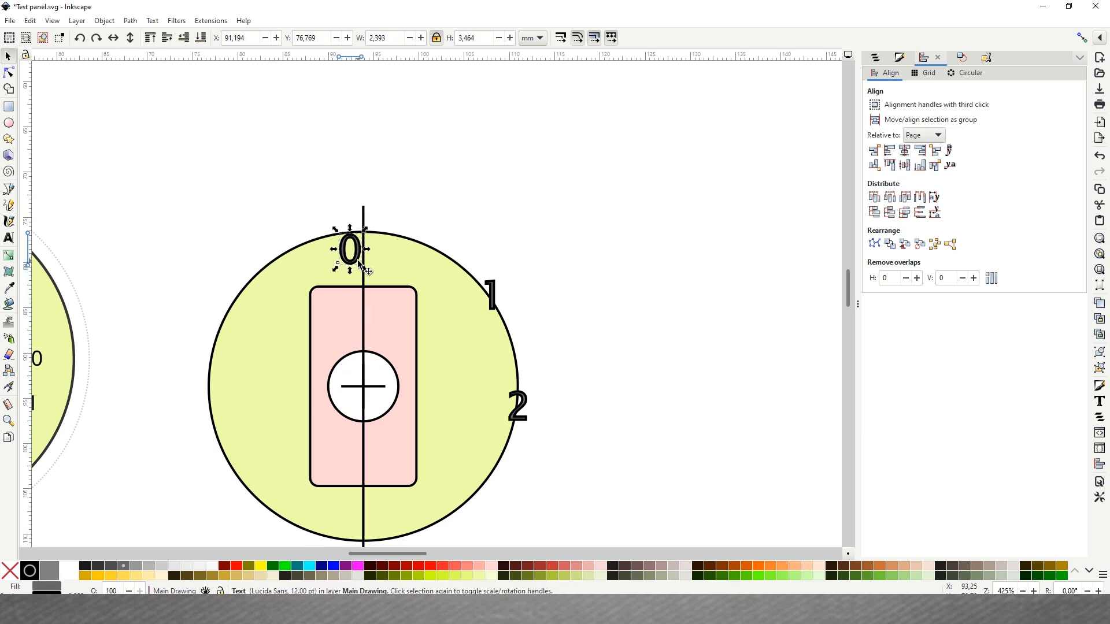
pyautogui.moveTo(358, 254); pyautogui.dragTo(372, 259)
# - Rotate the guide line 30° counter-clockwise and move the 1 onto it just inside the yellow circle's edge
pyautogui.click(364, 308)
pyautogui.click(363, 308)
pyautogui.moveTo(362, 198); pyautogui.dragTo(263, 216)
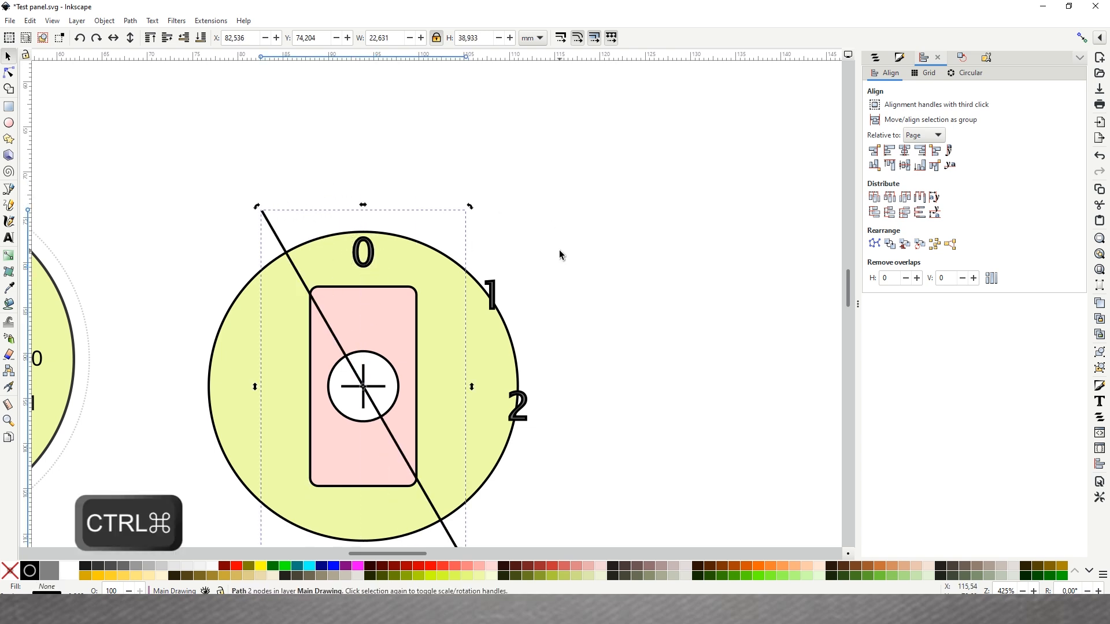
pyautogui.click(560, 250)
pyautogui.moveTo(318, 252); pyautogui.dragTo(293, 258)
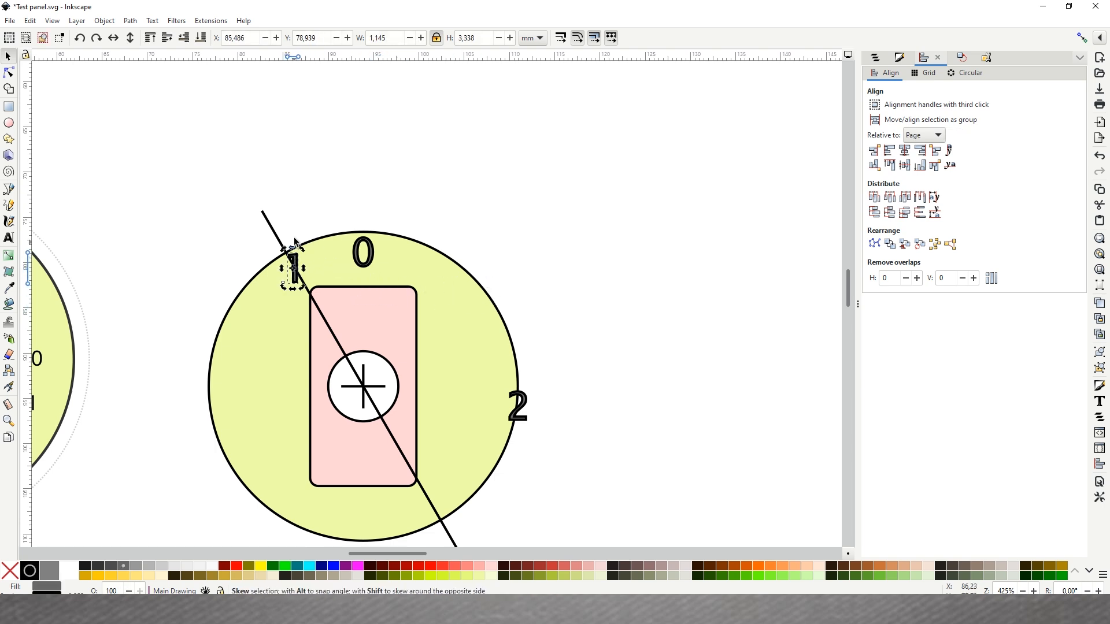
# - Rotate the guide line 60° clockwise and move the 2 onto it just inside the yellow circle's edge
pyautogui.keyDown('ctrl'); pyautogui.click(273, 228); pyautogui.keyUp('ctrl')
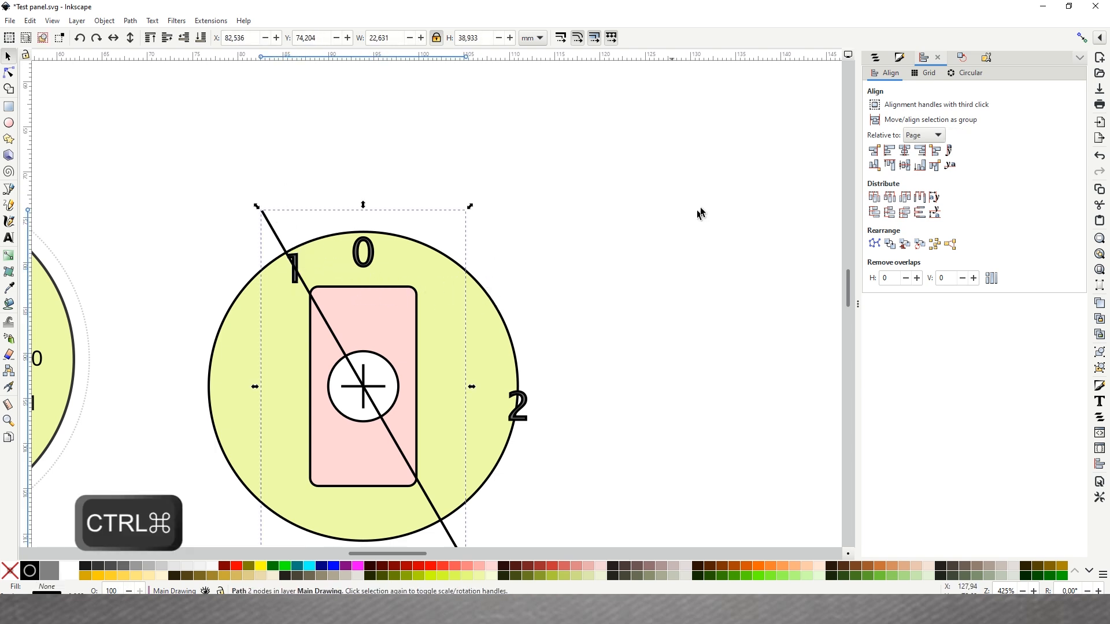
pyautogui.click(273, 231)
pyautogui.moveTo(470, 207); pyautogui.dragTo(654, 373)
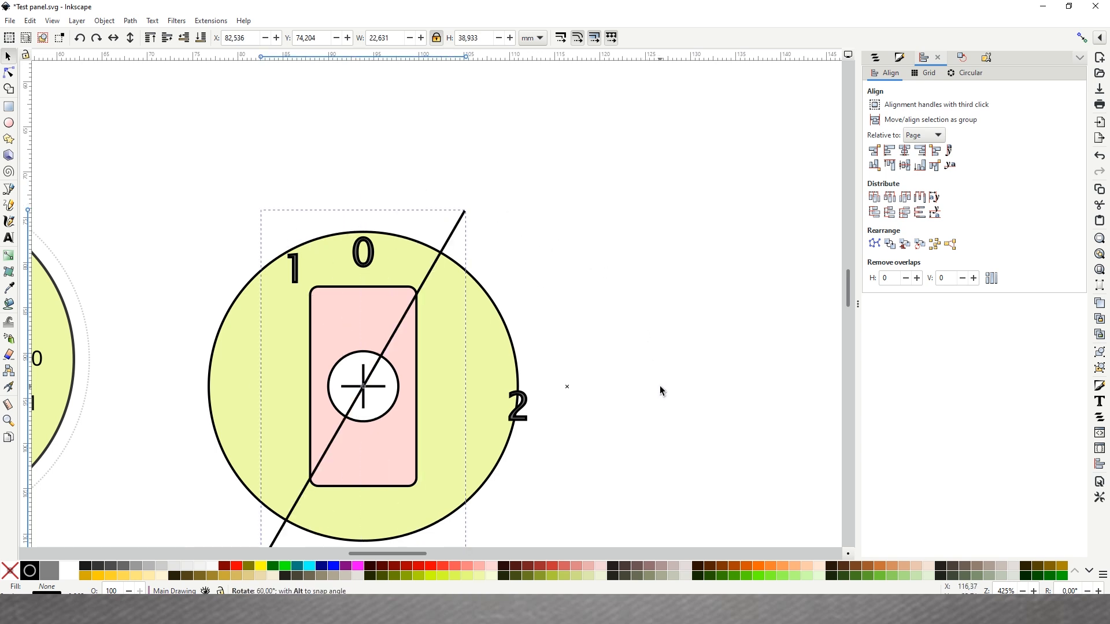
pyautogui.moveTo(660, 386); pyautogui.dragTo(660, 386)
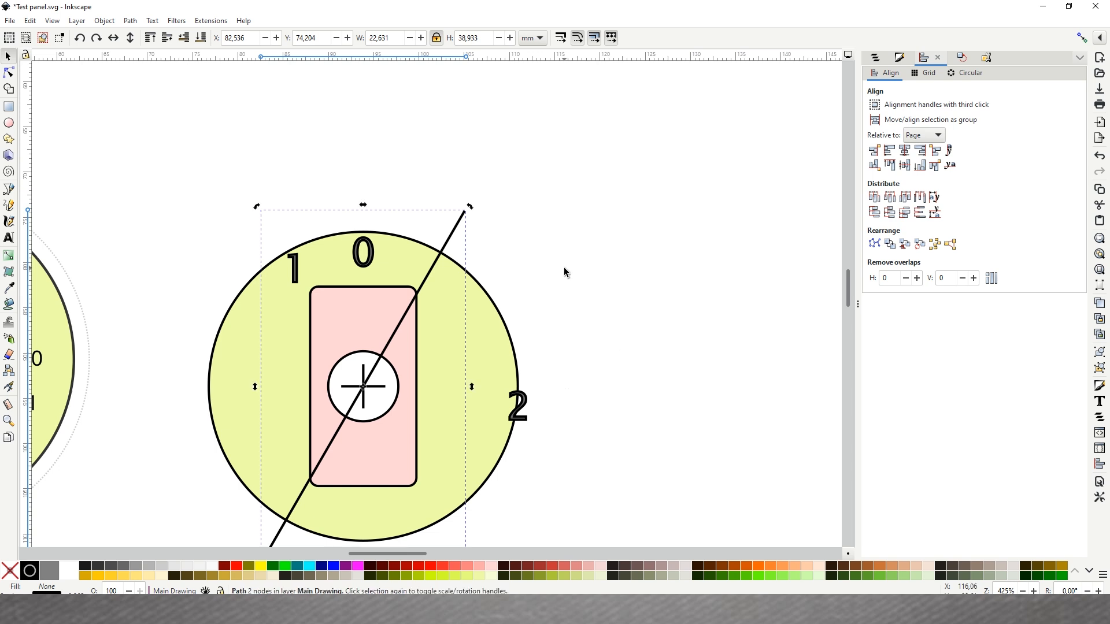
pyautogui.click(525, 403)
pyautogui.moveTo(525, 399); pyautogui.dragTo(441, 259)
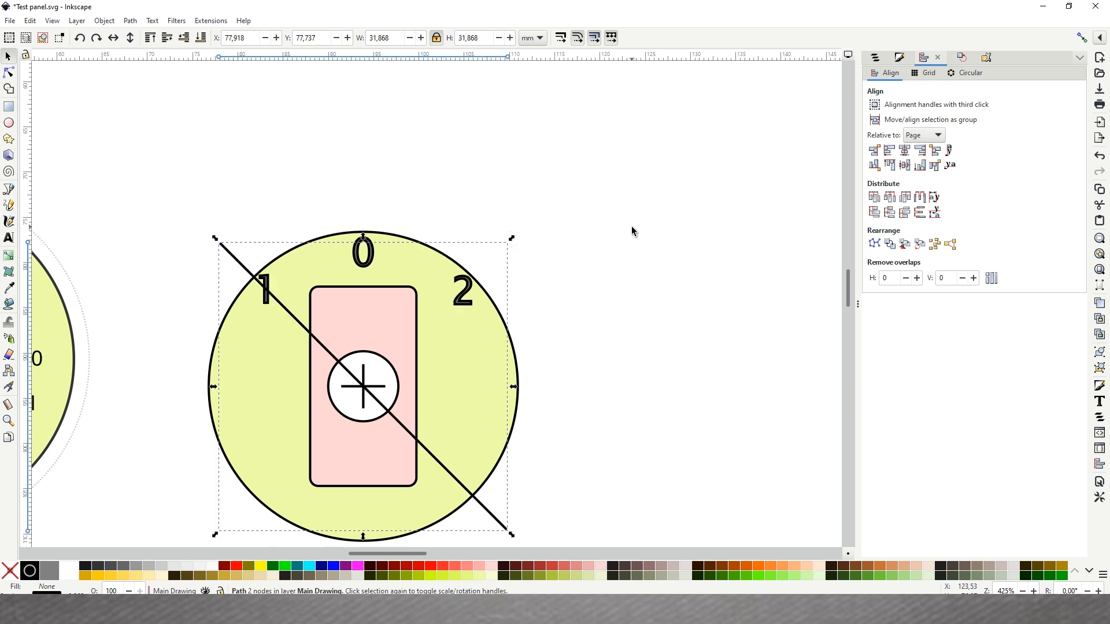
# - Delete the diagonal guide line crossing the dial
pyautogui.press('Delete')
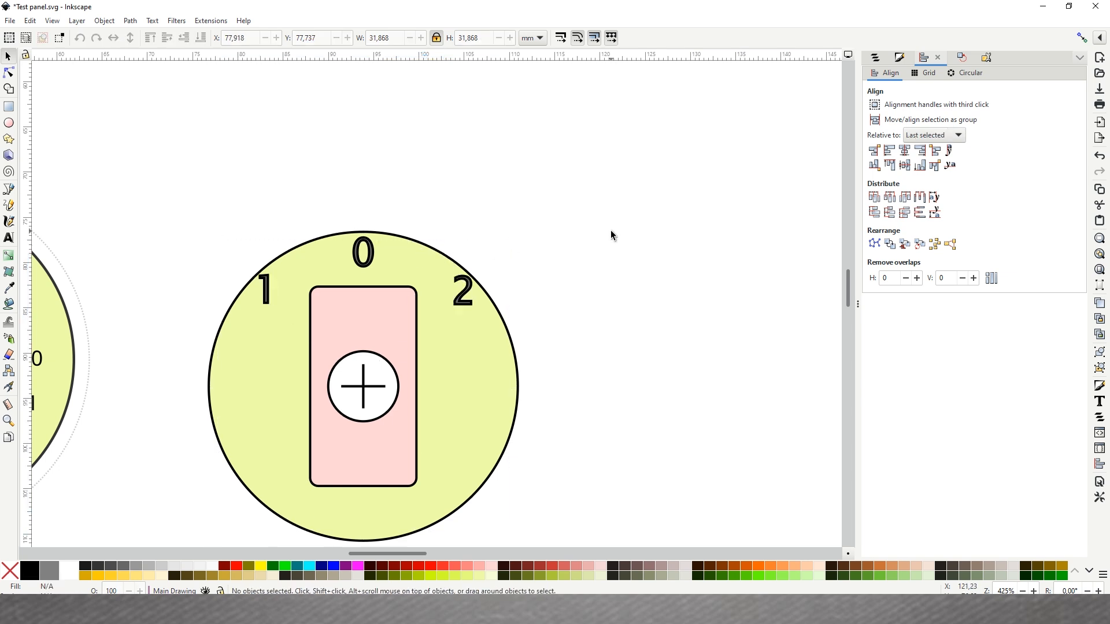
pyautogui.scroll(-4, 609, 230)
pyautogui.scroll(4, 609, 231)
pyautogui.click(271, 293)
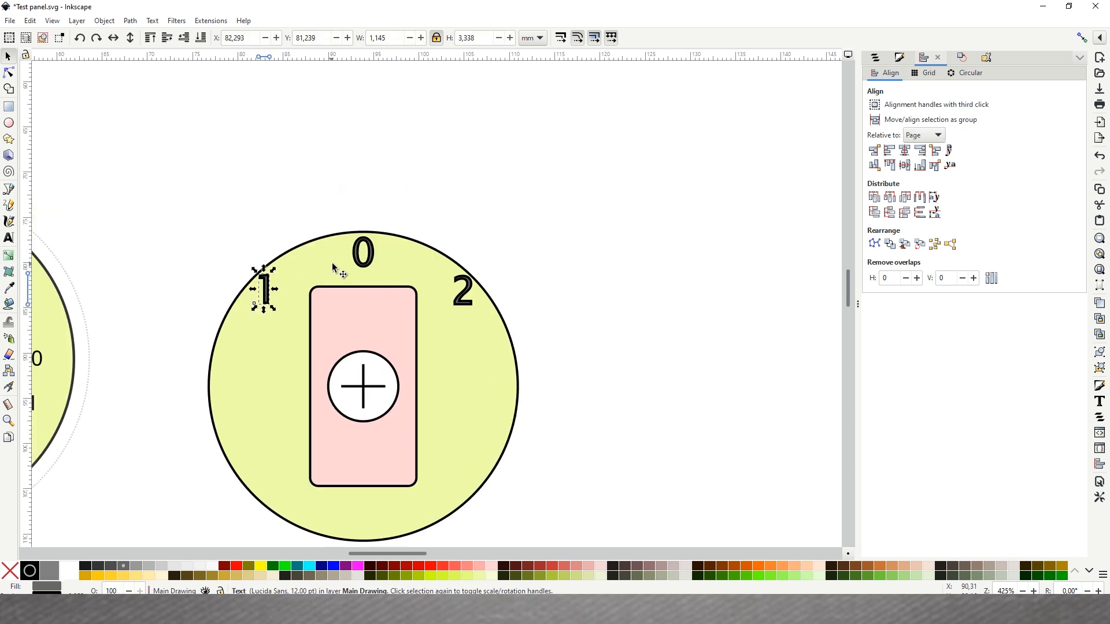
pyautogui.keyDown('shift'); pyautogui.click(364, 261); pyautogui.keyUp('shift')
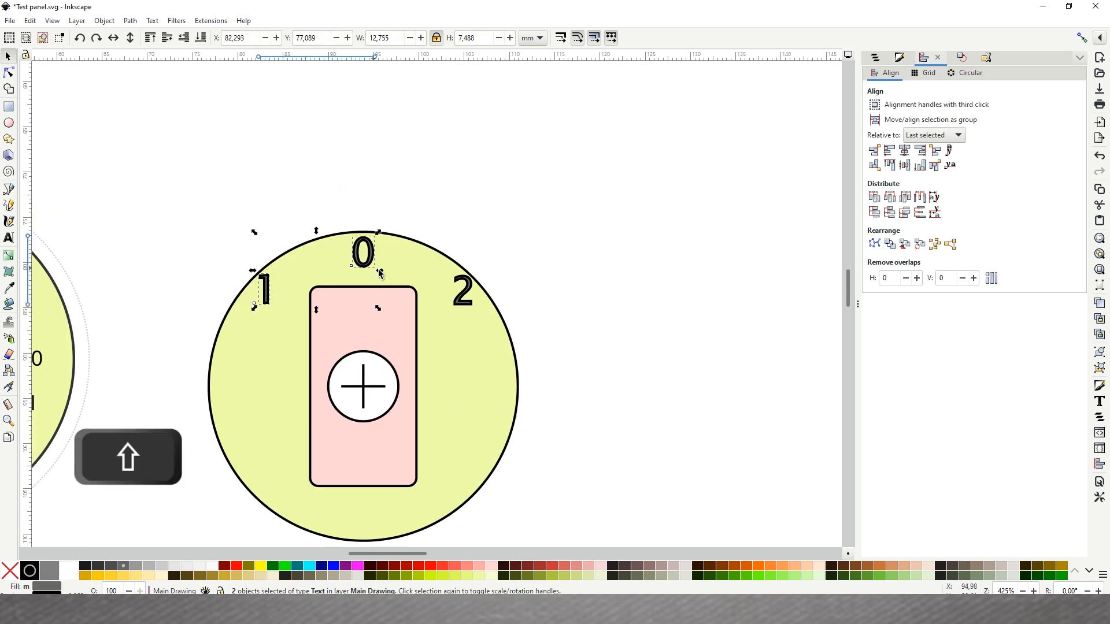
pyautogui.keyDown('shift'); pyautogui.click(470, 287); pyautogui.keyUp('shift')
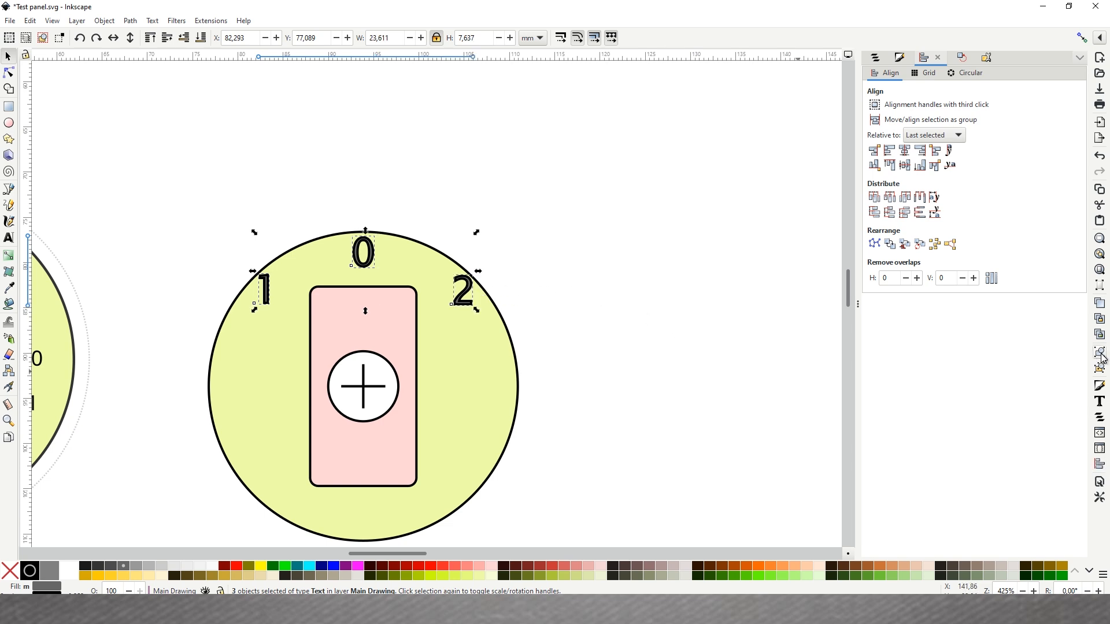
pyautogui.press('Escape')
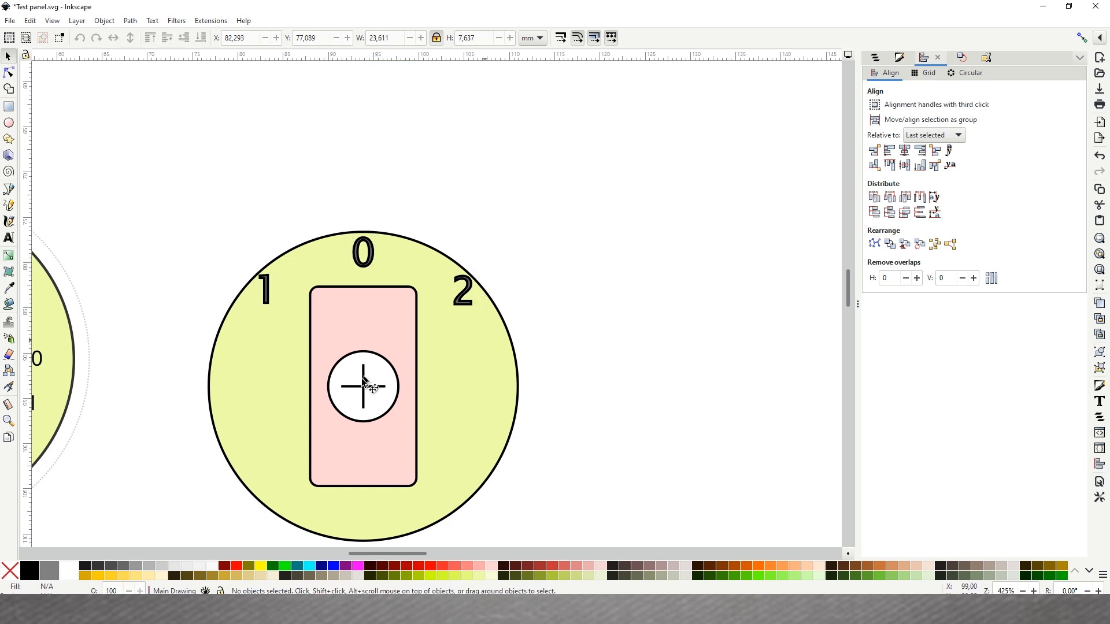
# - Copy only the cross from inside the FP_dimensions group and paste the copy in place
pyautogui.click(363, 392)
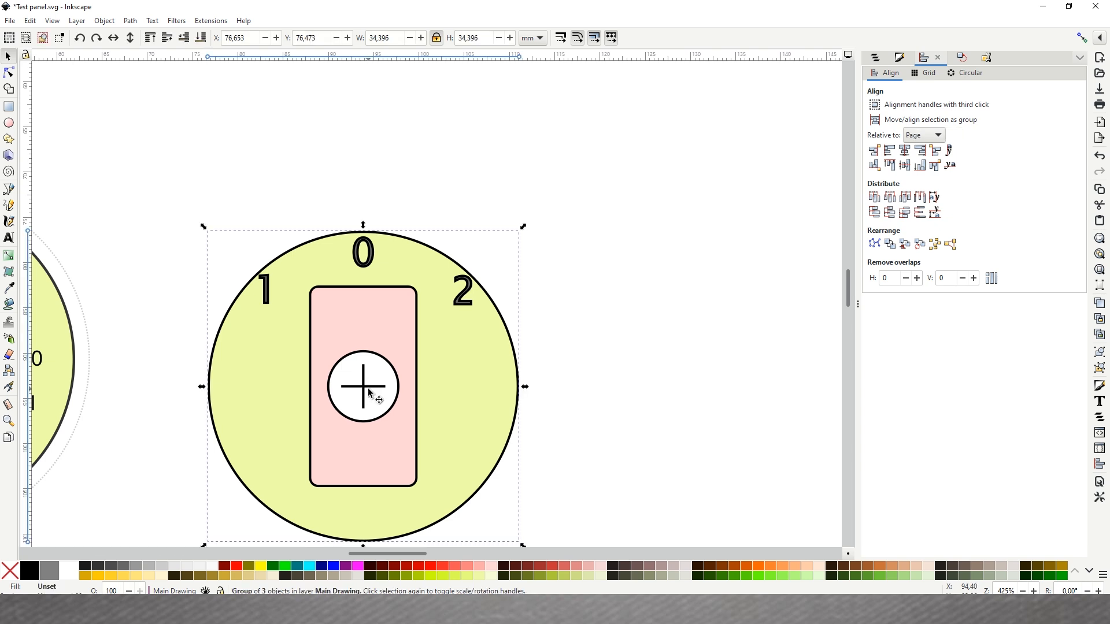
pyautogui.keyDown('ctrl'); pyautogui.click(364, 390); pyautogui.keyUp('ctrl')
pyautogui.hotkey('ctrl', 'c')
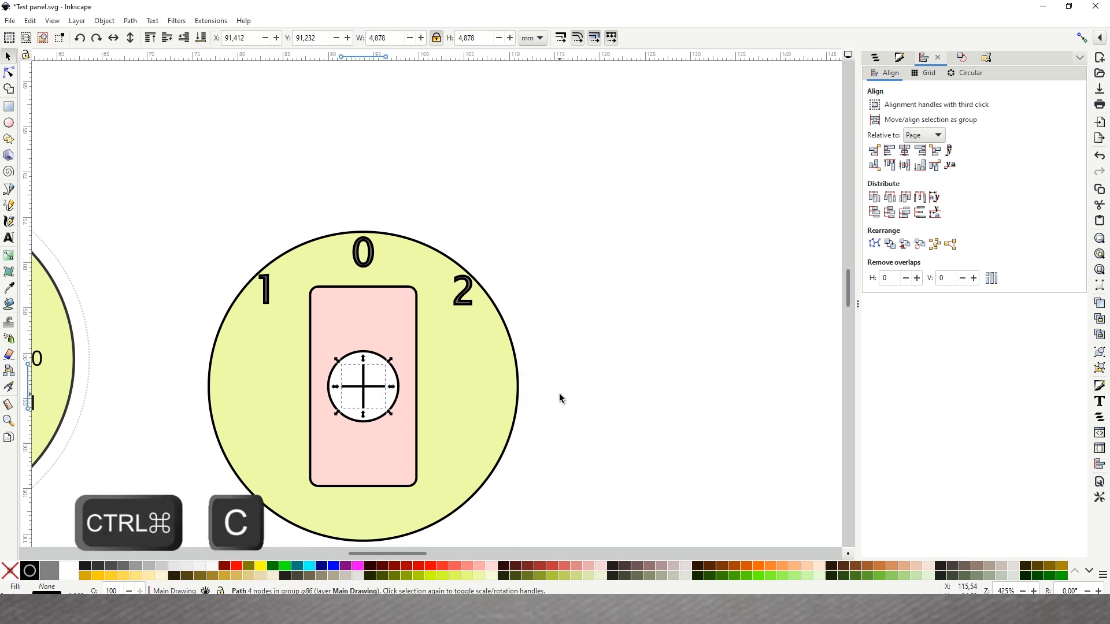
pyautogui.click(3, 23)
pyautogui.click(36, 21)
pyautogui.moveTo(112, 130)
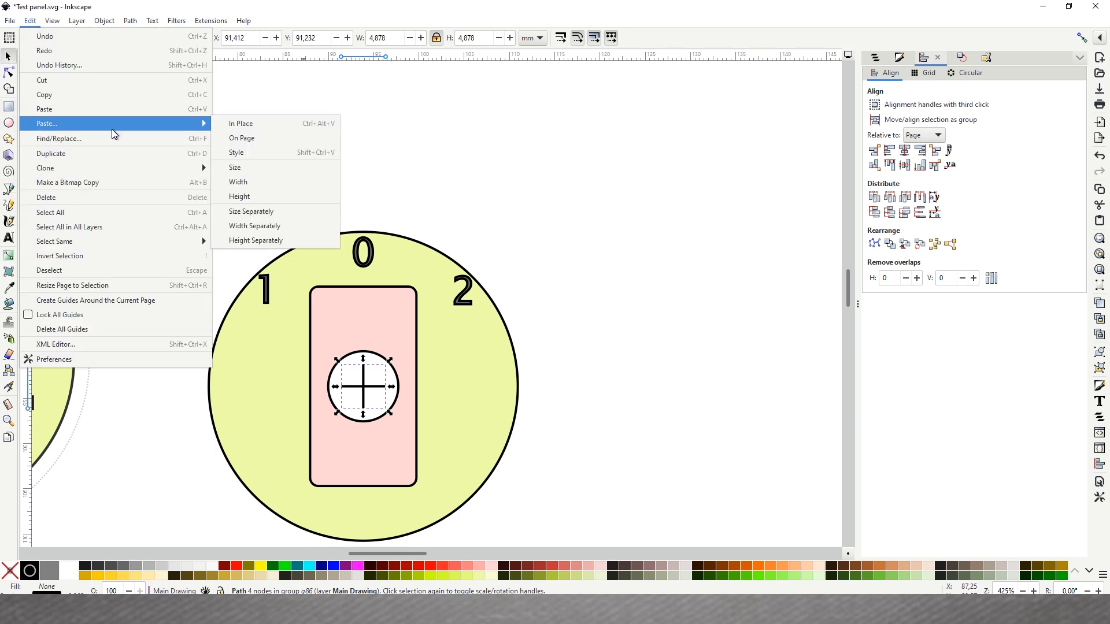
pyautogui.click(235, 130)
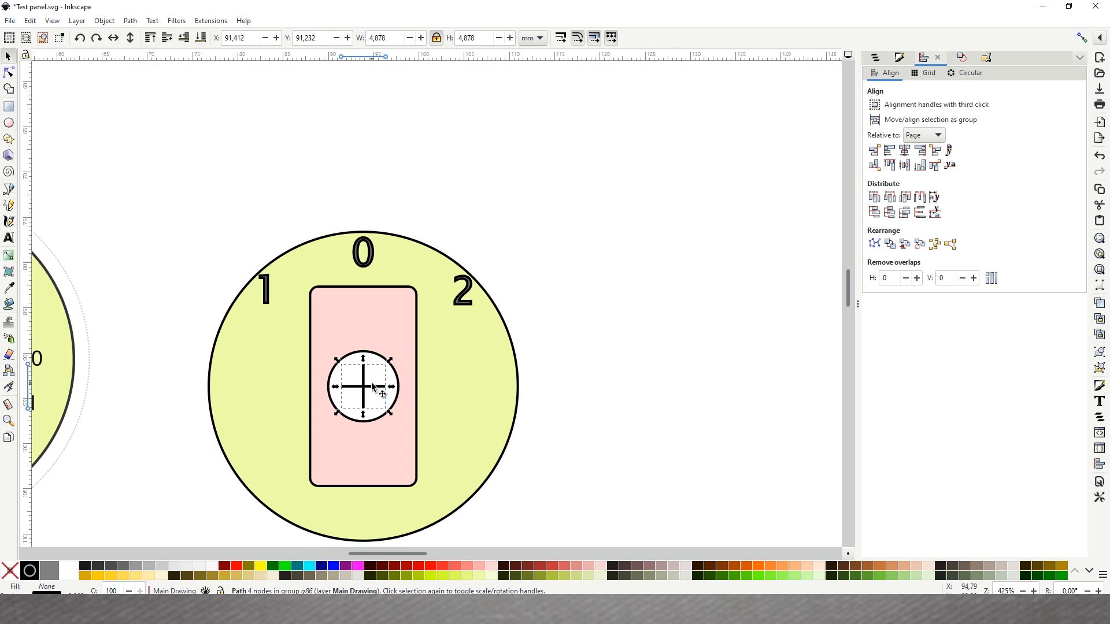
# - Group the pasted cross with the numbers 1, 0 and 2, and check the new group's contents in the object list
pyautogui.press('shift')
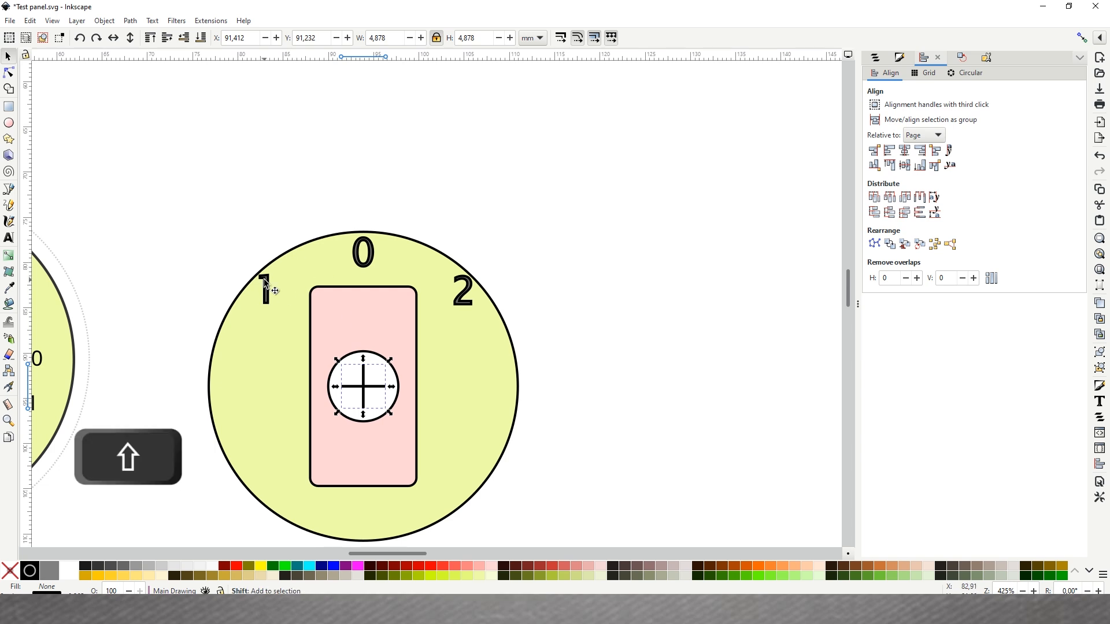
pyautogui.keyDown('shift'); pyautogui.click(264, 285); pyautogui.keyUp('shift')
pyautogui.keyDown('shift'); pyautogui.click(373, 253); pyautogui.keyUp('shift')
pyautogui.keyDown('shift'); pyautogui.click(464, 289); pyautogui.keyUp('shift')
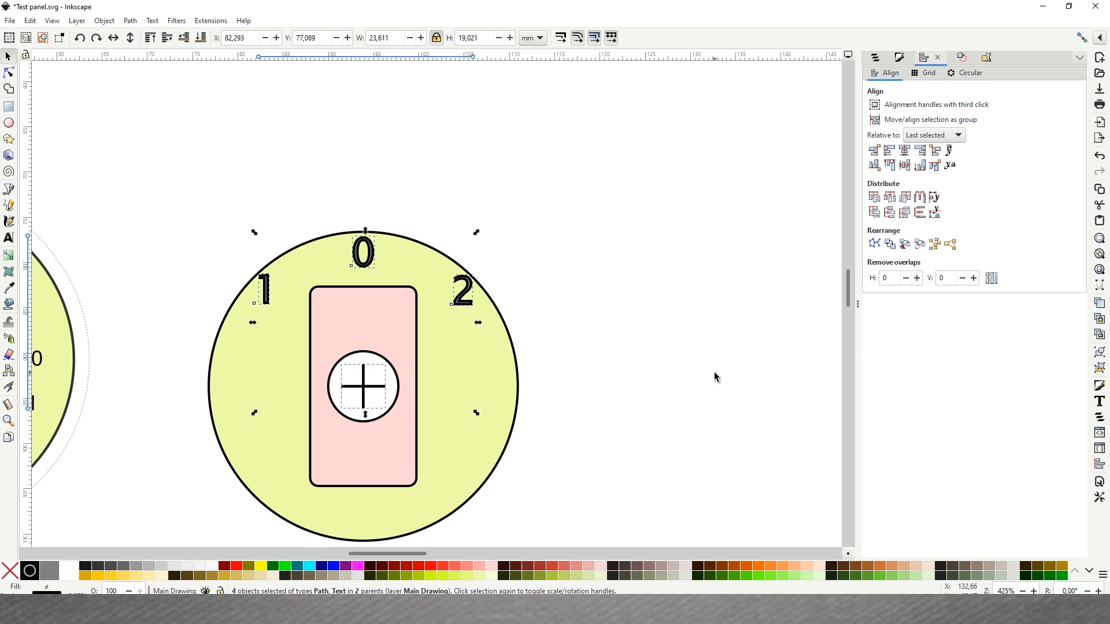
pyautogui.click(1100, 352)
pyautogui.click(874, 58)
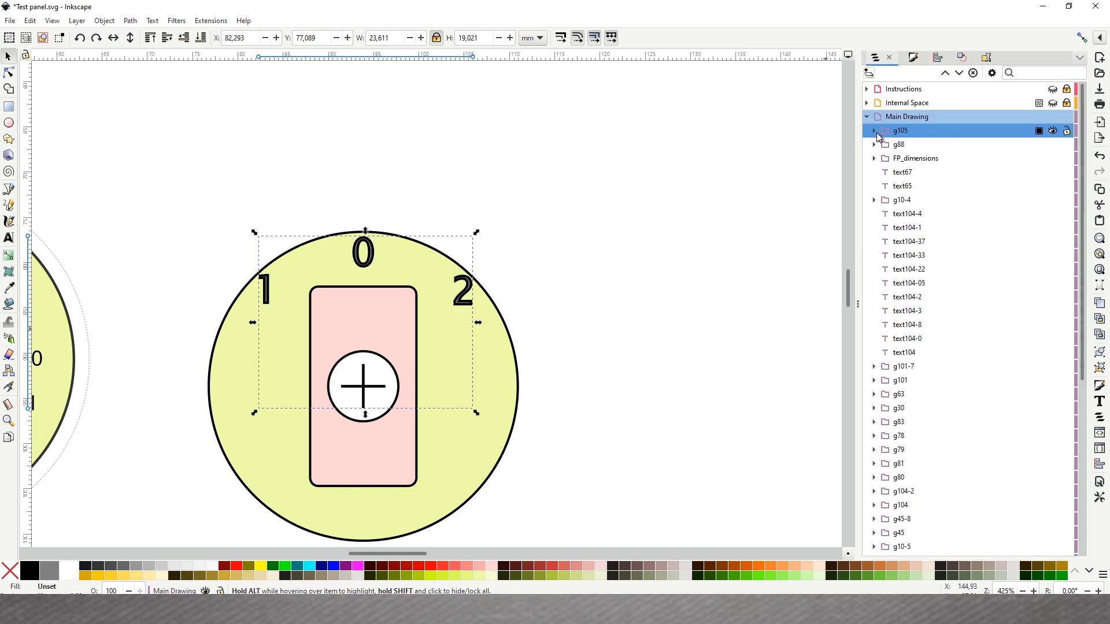
pyautogui.click(874, 131)
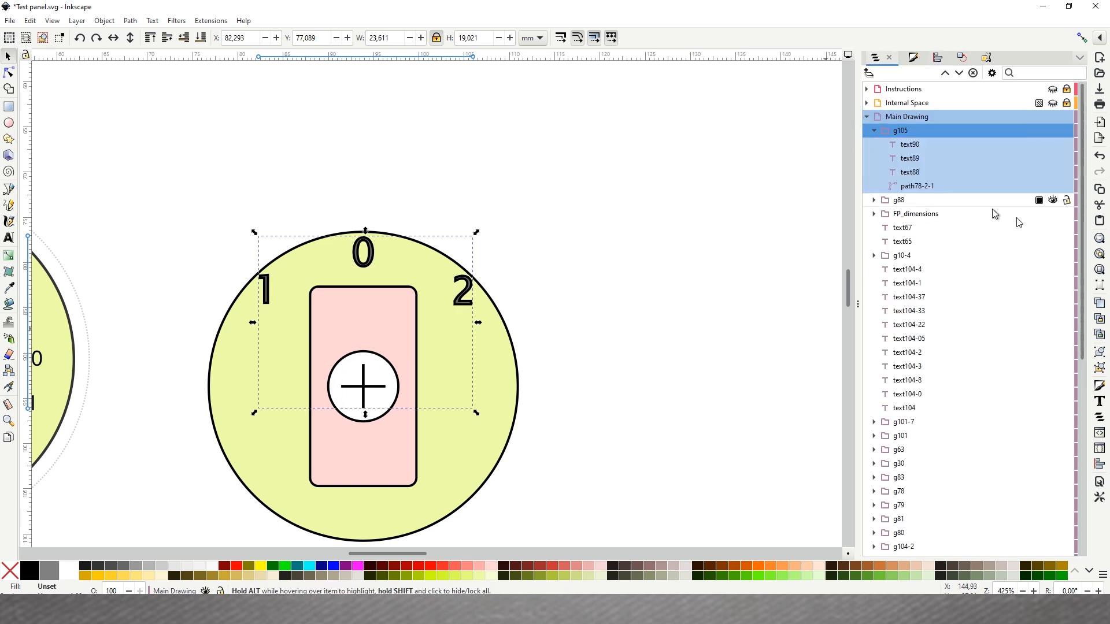
pyautogui.click(673, 292)
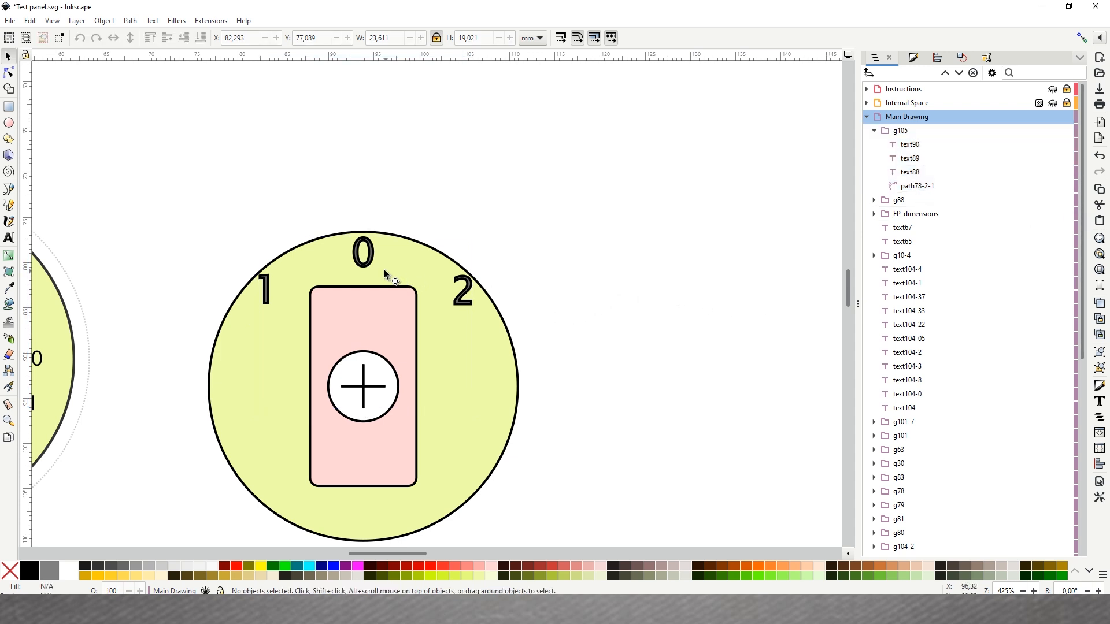
pyautogui.click(426, 305)
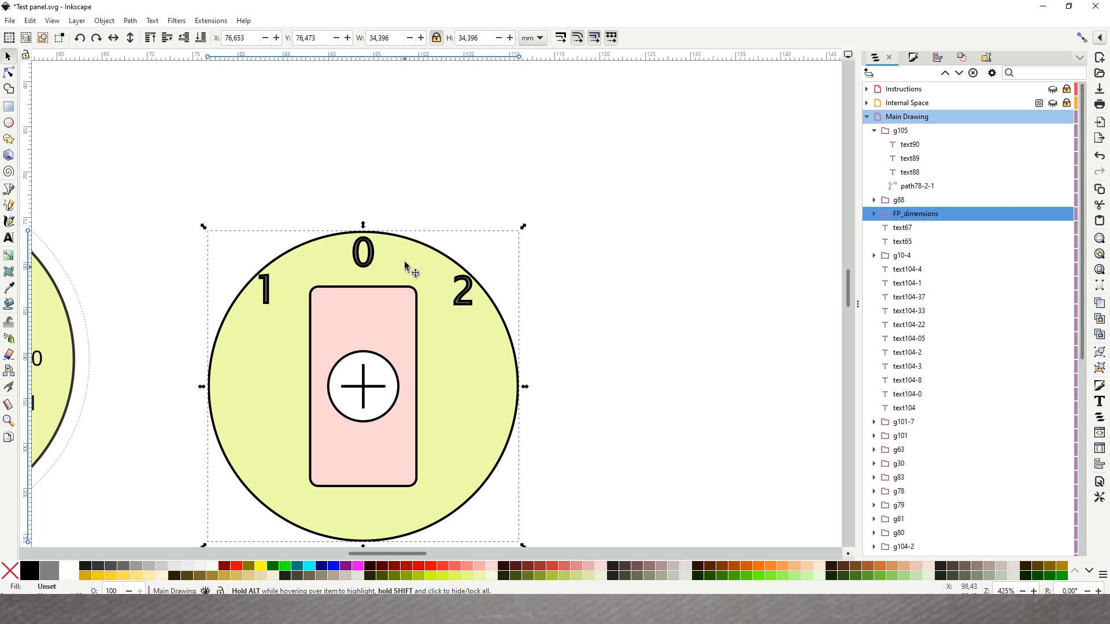
# - Label the group of scale numbers and cross FP_scales
pyautogui.click(377, 255)
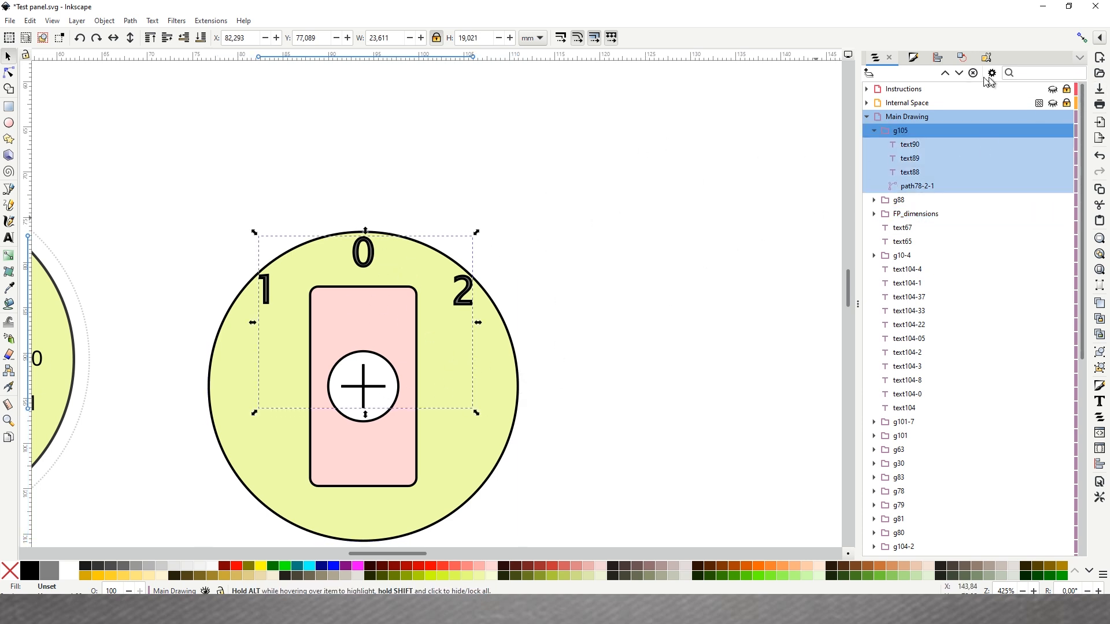
pyautogui.click(986, 57)
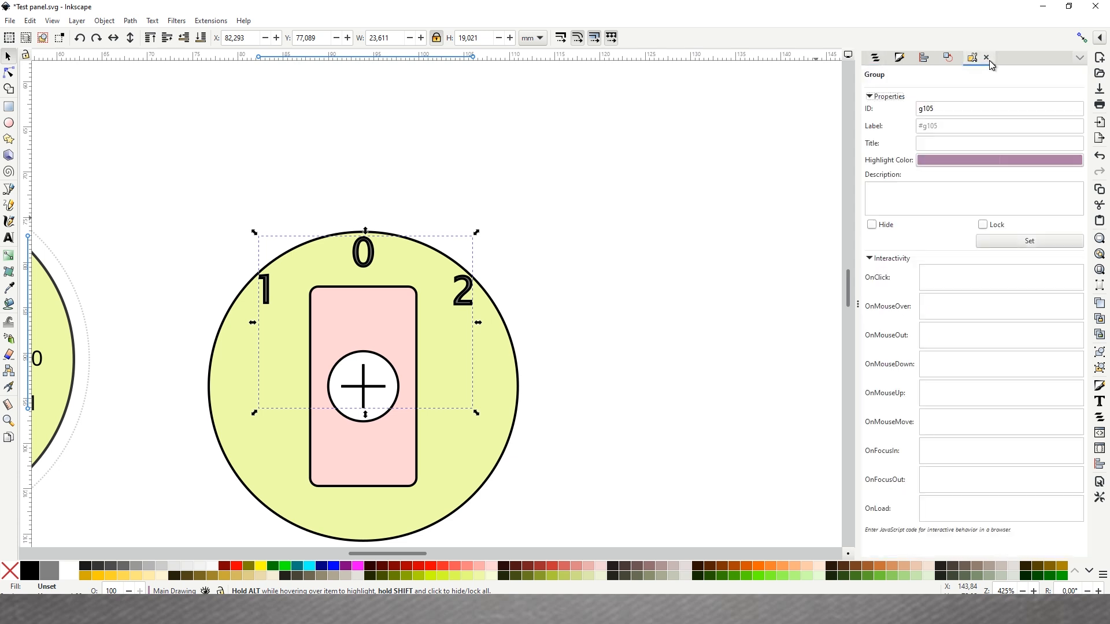
pyautogui.click(956, 126)
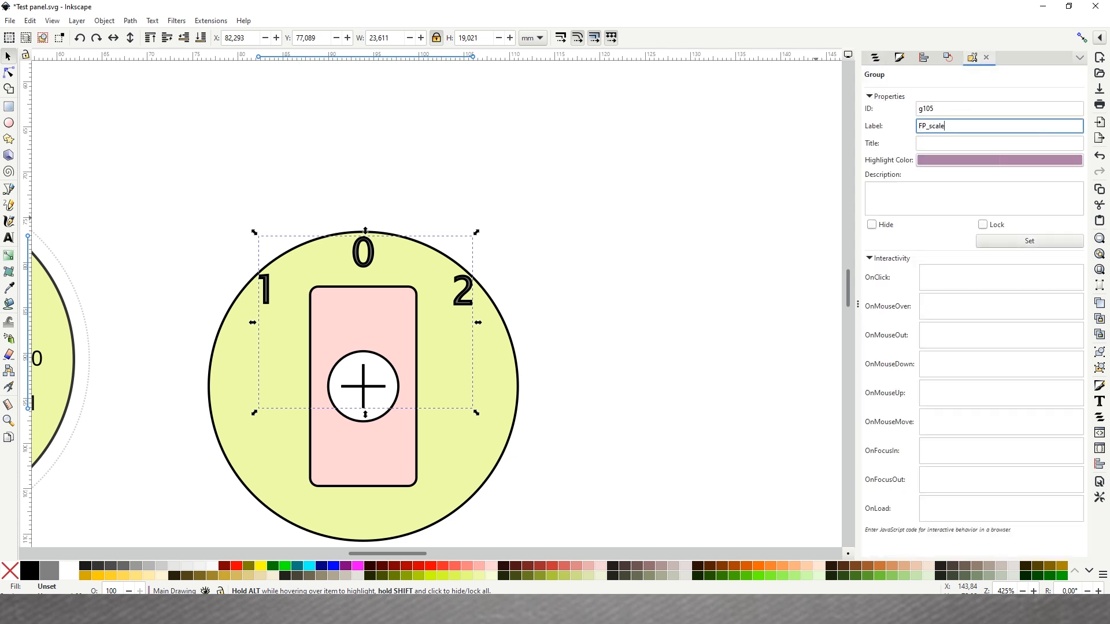
pyautogui.click(1035, 243)
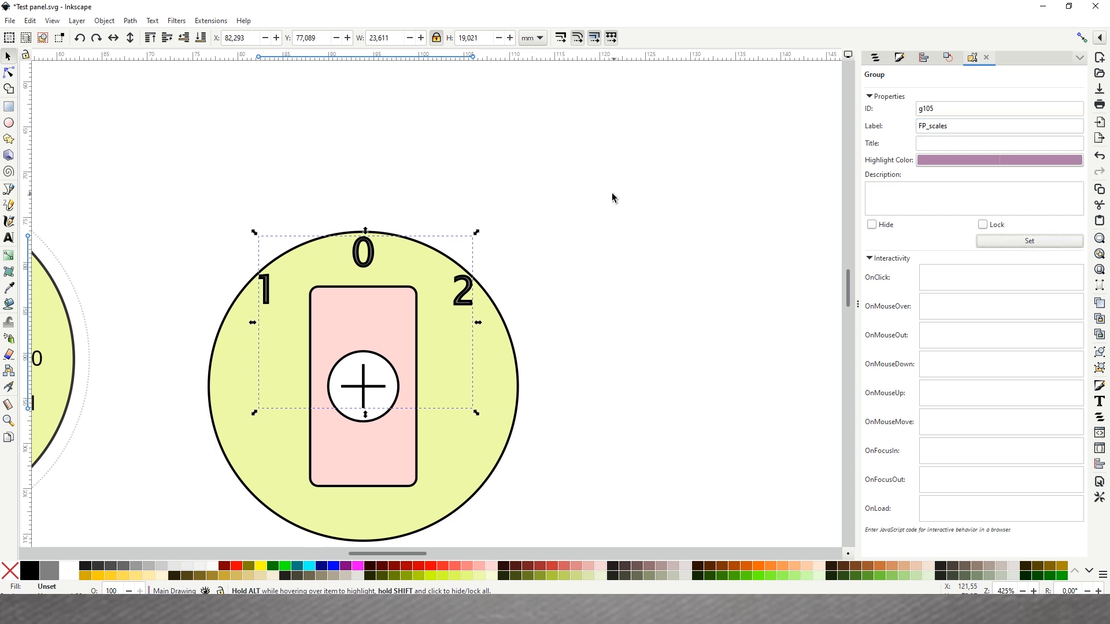
pyautogui.click(612, 197)
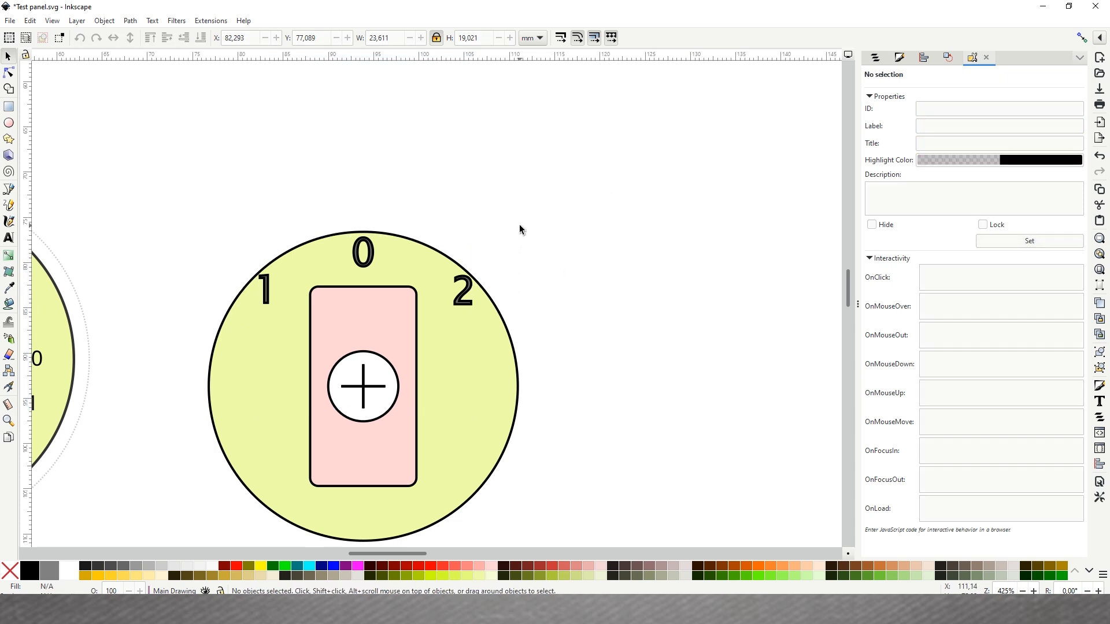
# - Move the grey pointer knob group onto the dial and adjust it so its round hub is centred on the cross
pyautogui.scroll(-4, 516, 224)
pyautogui.scroll(4, 516, 225)
pyautogui.scroll(-4, 515, 225)
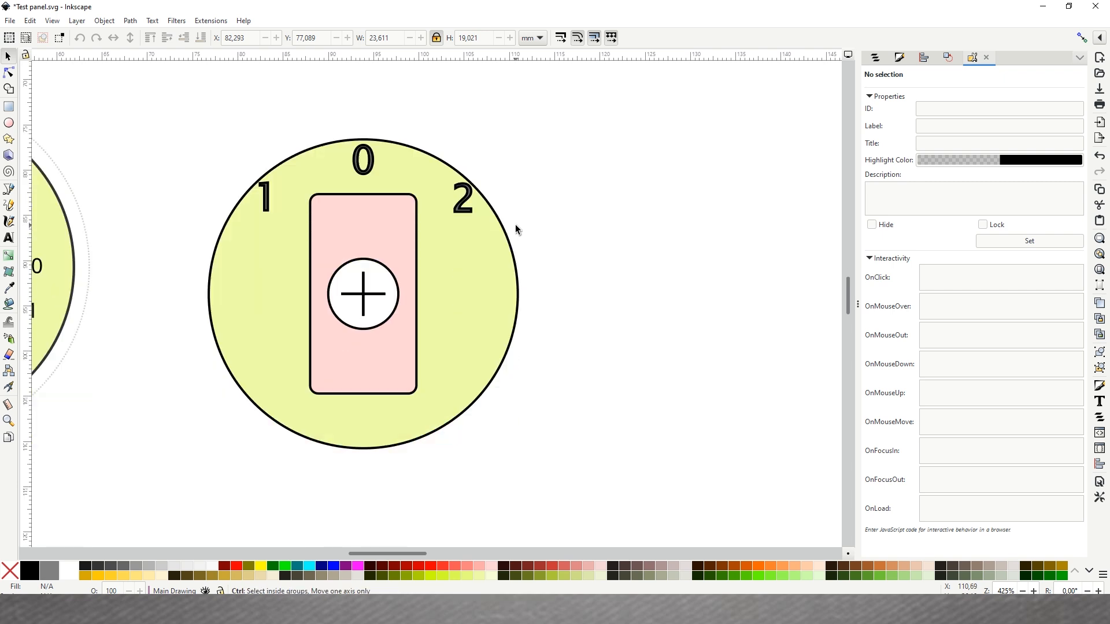
pyautogui.keyDown('ctrl'); pyautogui.scroll(-1, 515, 225); pyautogui.keyUp('ctrl')
pyautogui.scroll(6, 512, 224)
pyautogui.scroll(-3, 511, 223)
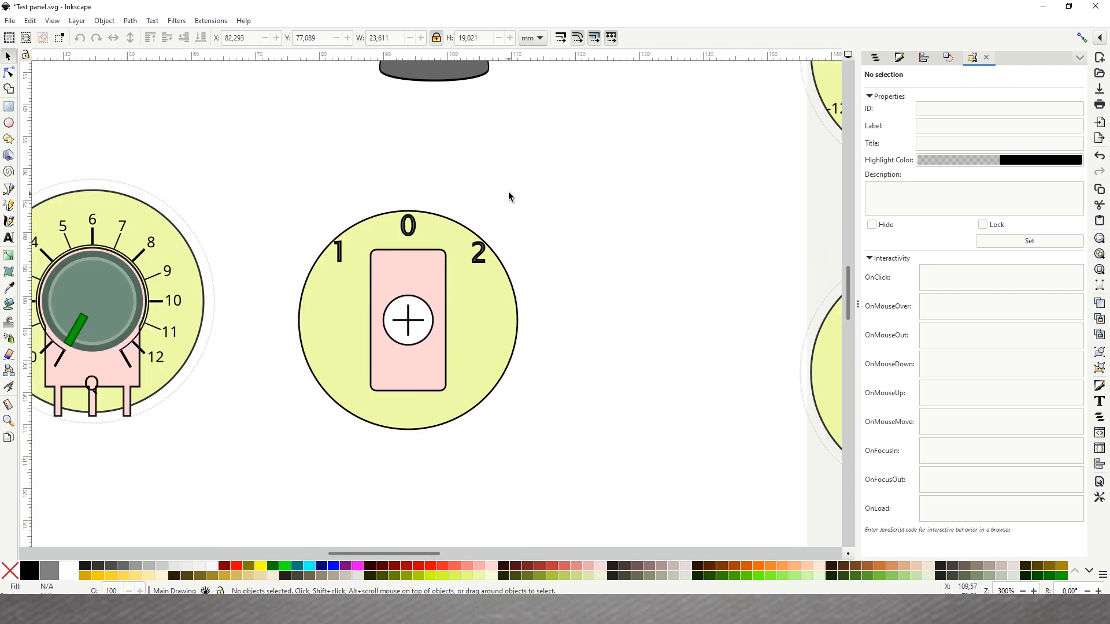
pyautogui.scroll(4, 508, 191)
pyautogui.moveTo(422, 99); pyautogui.dragTo(394, 407)
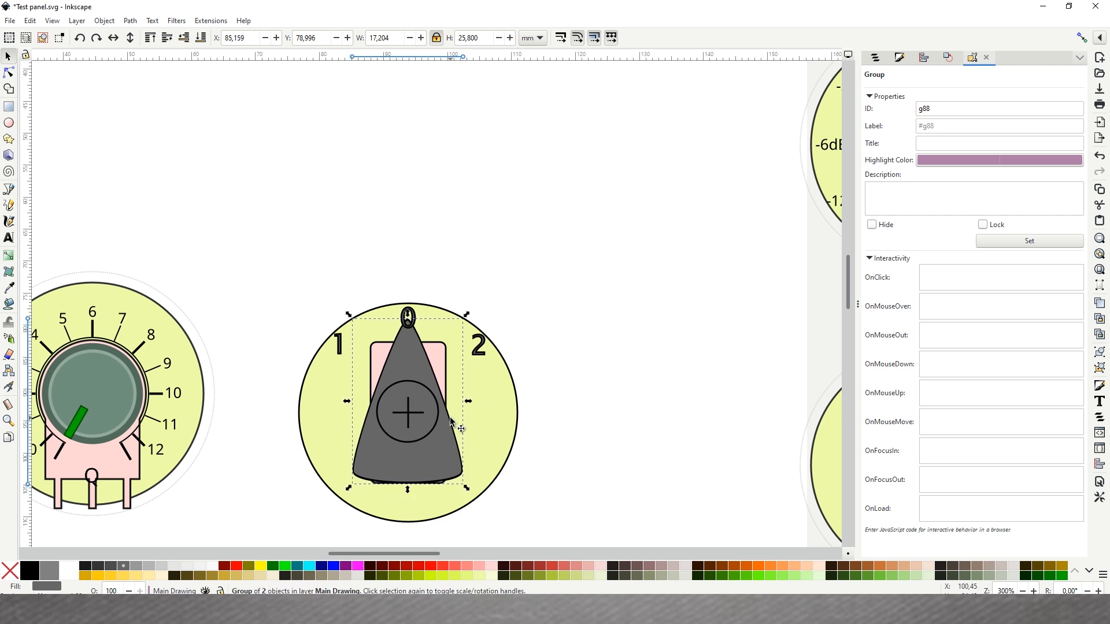
pyautogui.keyDown('ctrl'); pyautogui.keyDown('shift'); pyautogui.click(408, 414); pyautogui.keyUp('shift'); pyautogui.keyUp('ctrl')
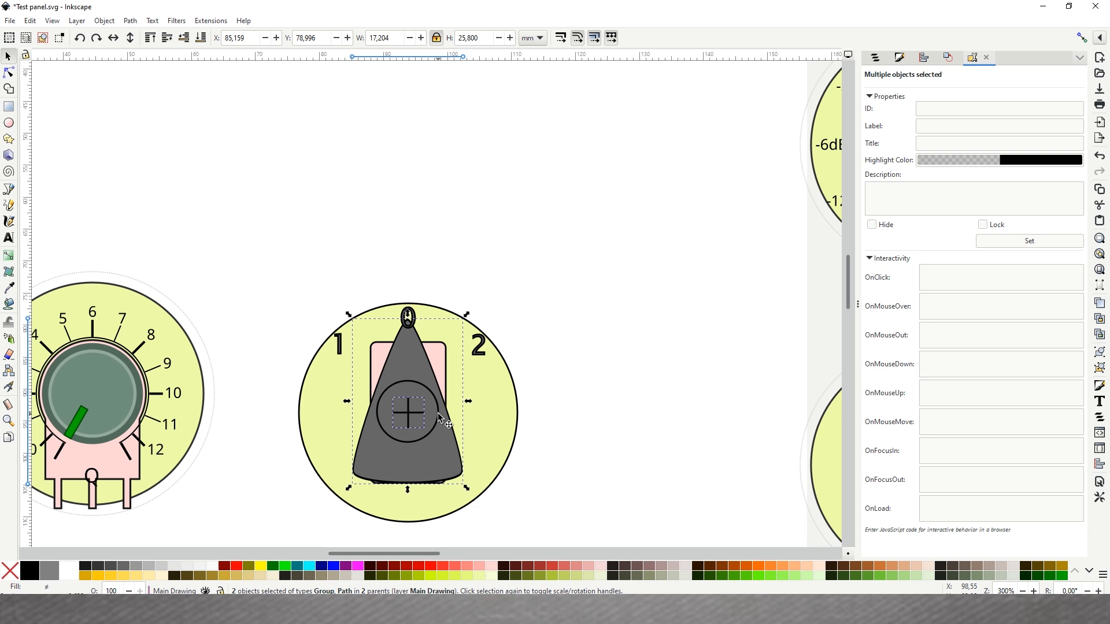
pyautogui.click(924, 60)
pyautogui.moveTo(415, 347); pyautogui.dragTo(416, 349)
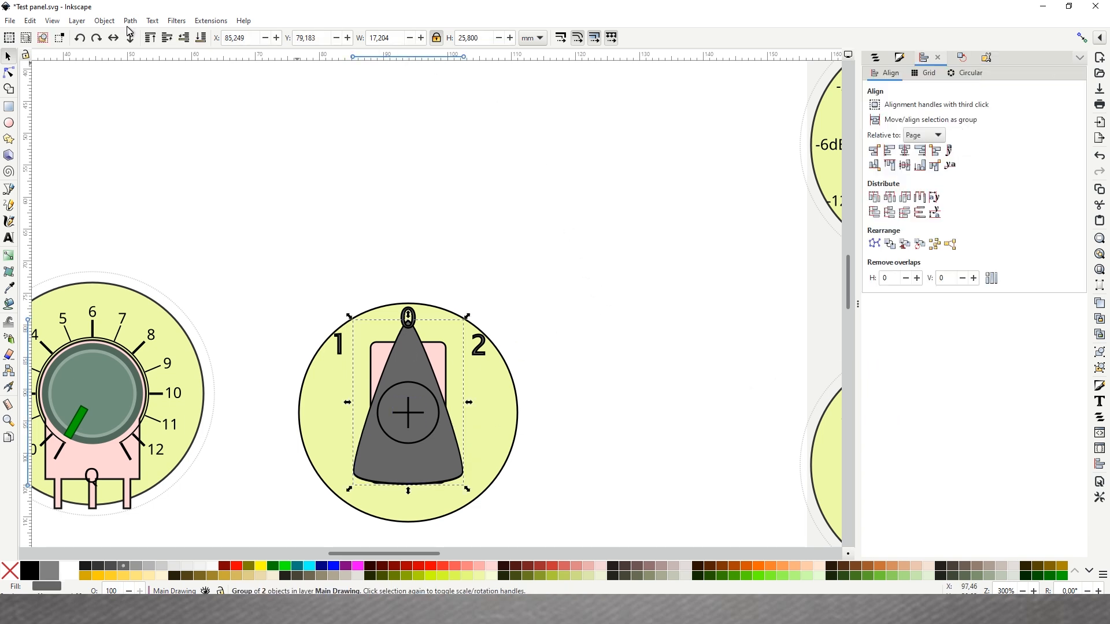
# - Raise the pointer knob group above the cross and check its place in the object list
pyautogui.click(167, 38)
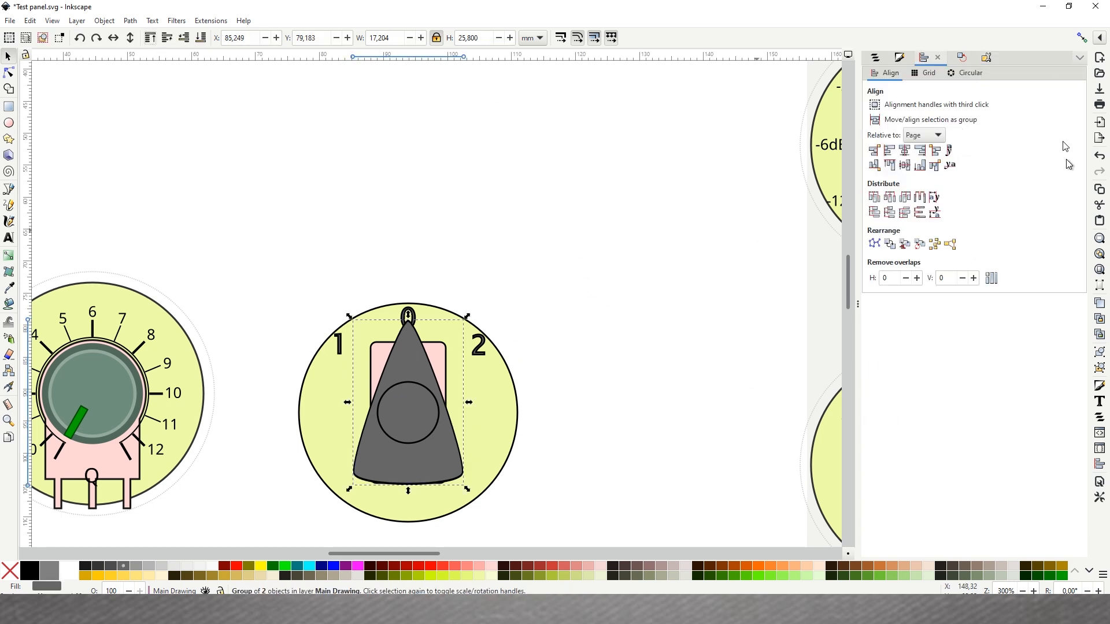
pyautogui.click(883, 60)
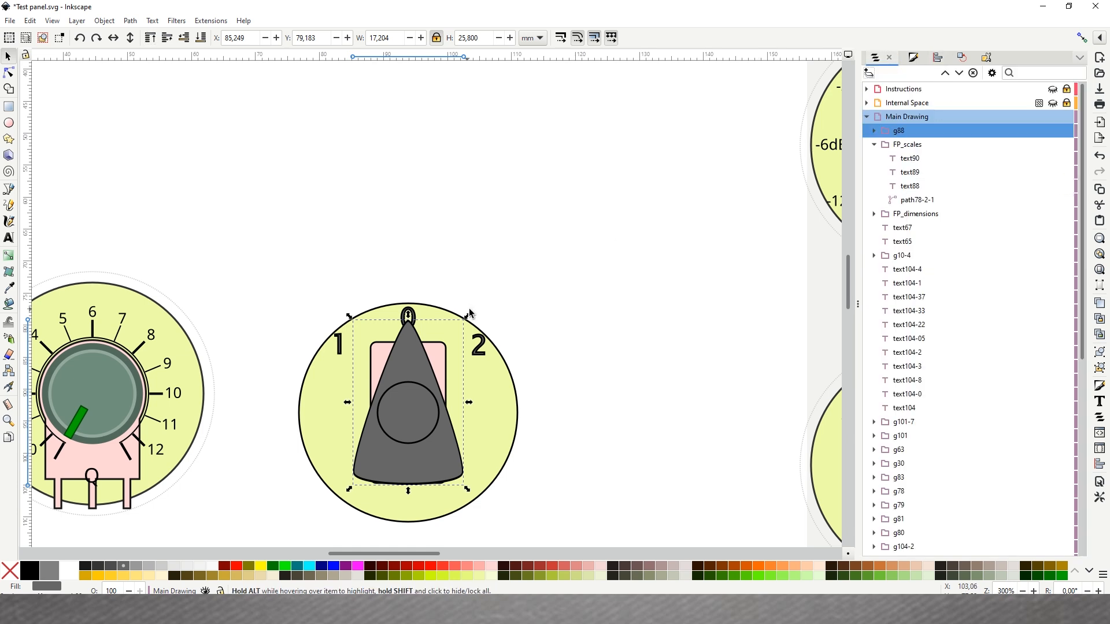
pyautogui.click(492, 358)
# - Label the grey pointer knob group FP_knobs
pyautogui.click(404, 407)
pyautogui.click(988, 56)
pyautogui.click(961, 126)
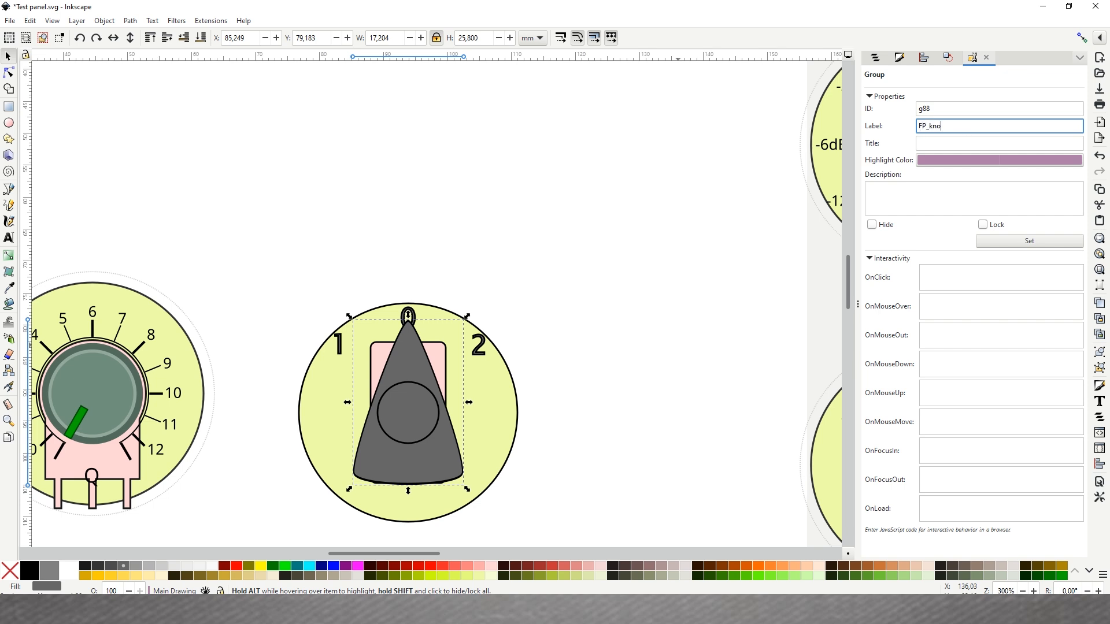
pyautogui.click(1028, 240)
pyautogui.click(625, 240)
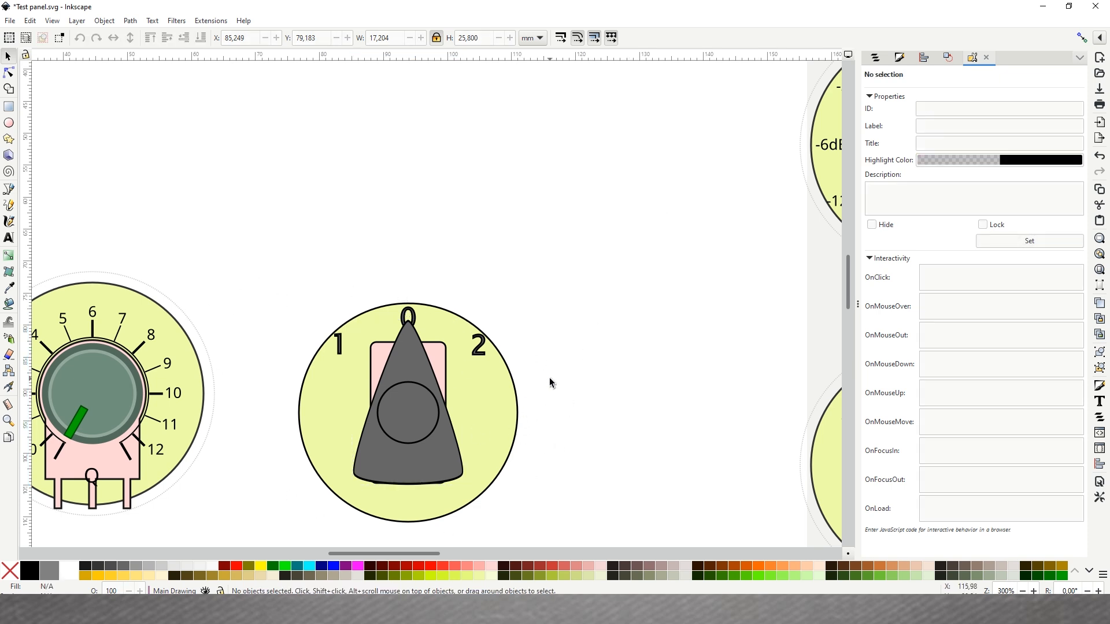
# - Group the dial, scale and knob groups into one switch component and move it about 7 mm to the right
pyautogui.scroll(-4, 549, 377)
pyautogui.moveTo(270, 181); pyautogui.dragTo(589, 490)
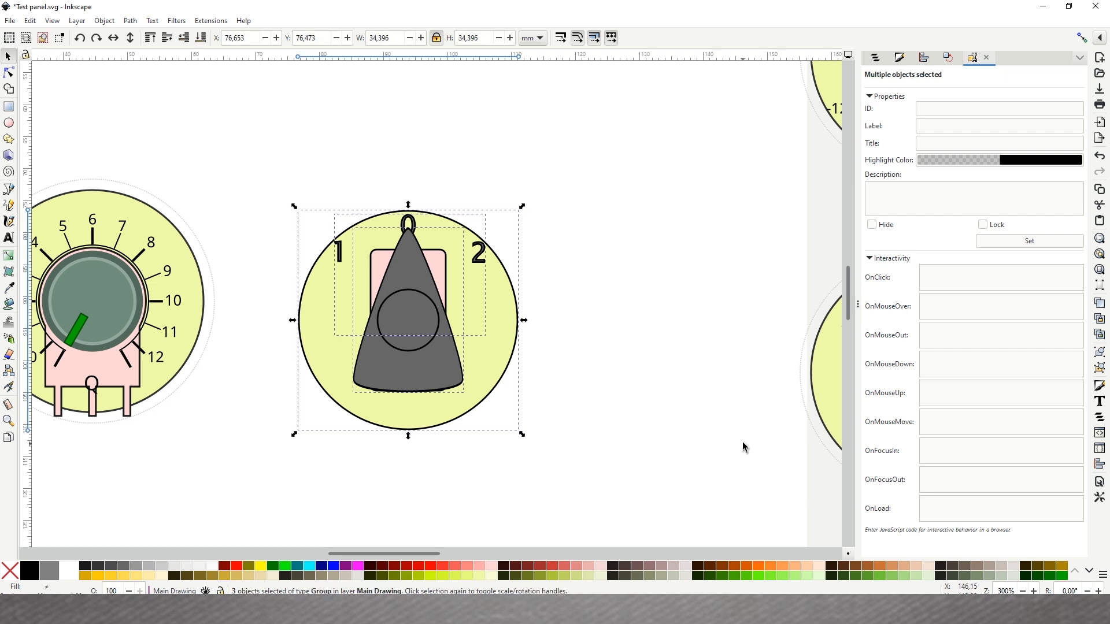
pyautogui.click(1100, 353)
pyautogui.moveTo(441, 332); pyautogui.dragTo(489, 321)
pyautogui.click(692, 341)
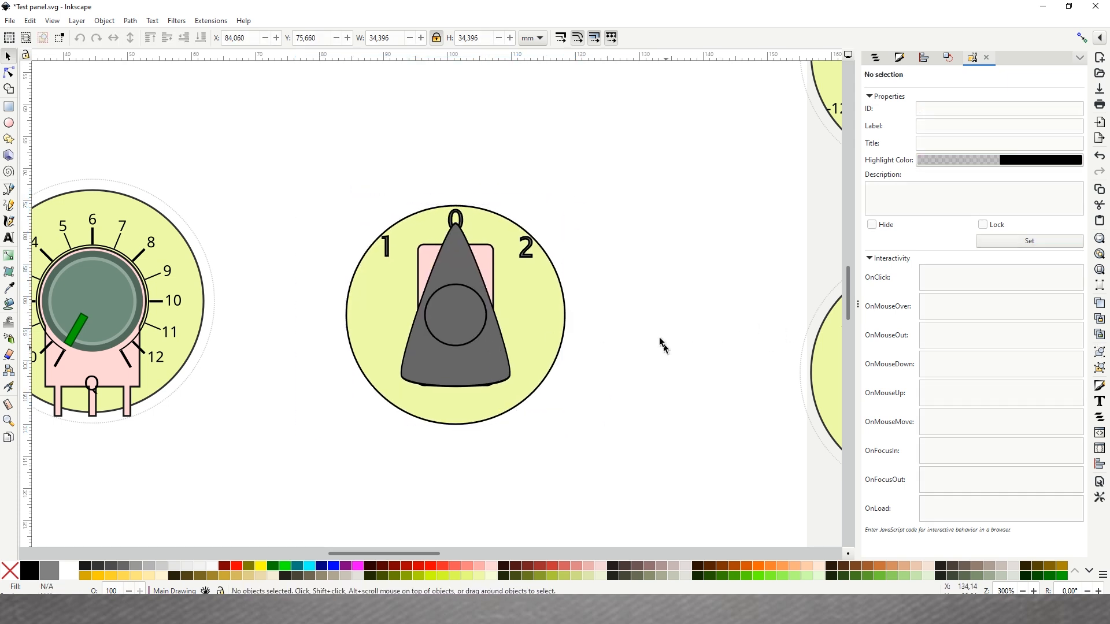
# - Test the component with the Toggle Front Panel extension in live preview, switching the visibility of FP_dimensions, FP_scales and FP_knobs
pyautogui.click(212, 21)
pyautogui.moveTo(223, 83)
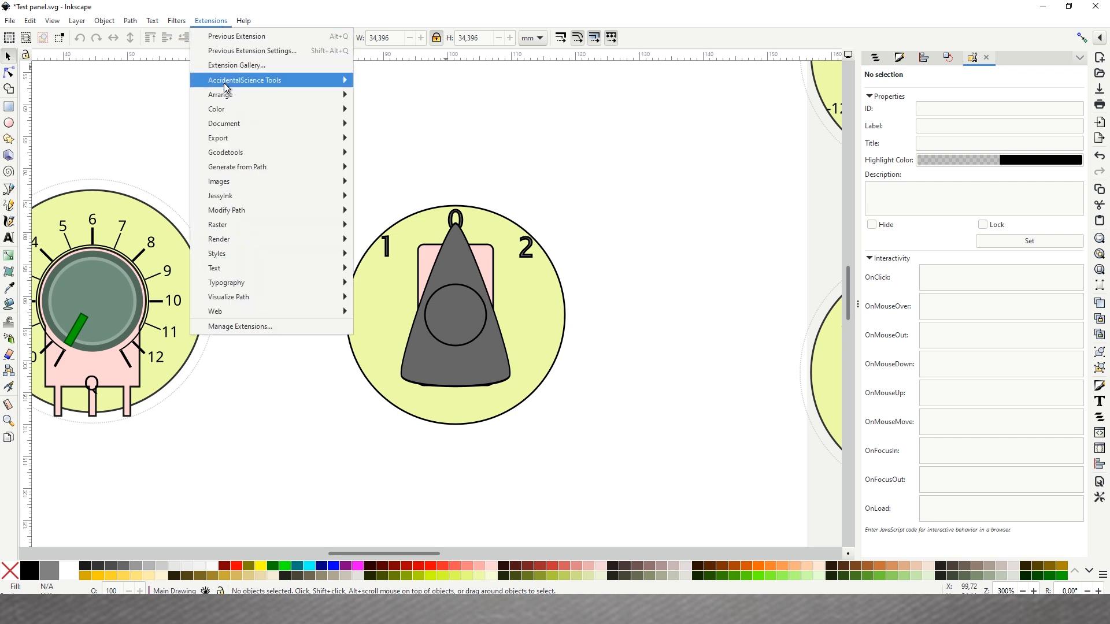
pyautogui.click(397, 76)
pyautogui.moveTo(101, 38); pyautogui.dragTo(220, 130)
pyautogui.click(168, 209)
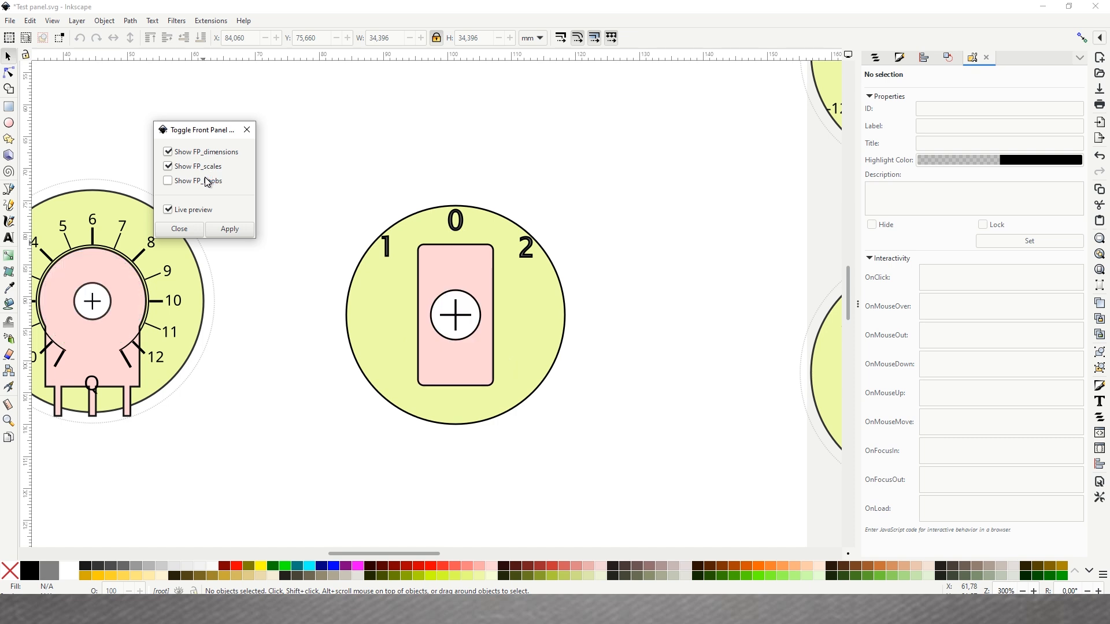
pyautogui.click(168, 152)
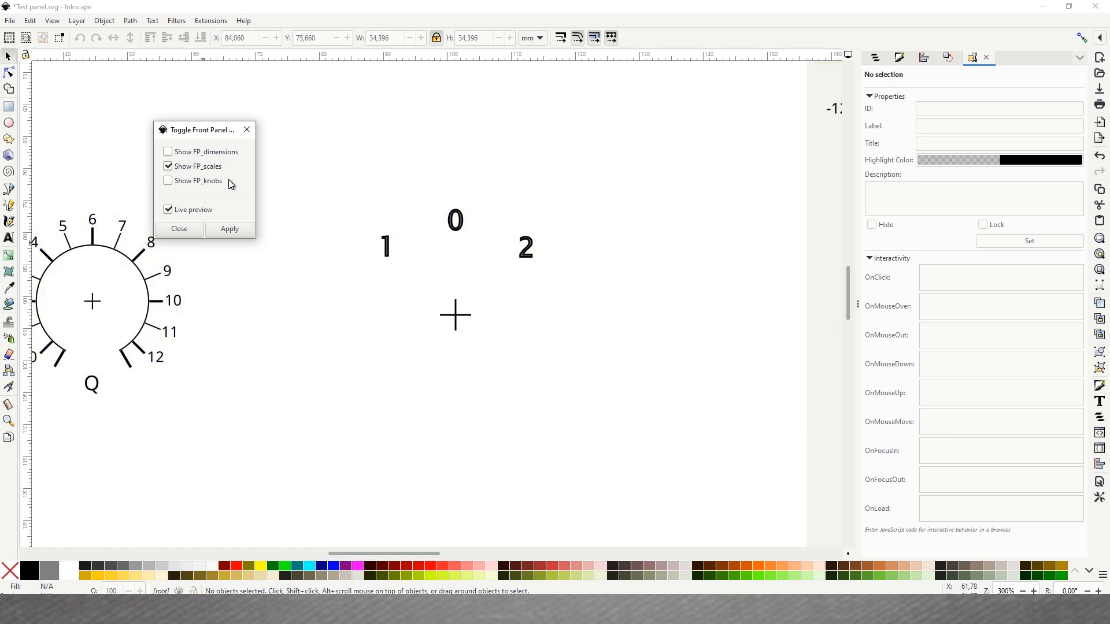
pyautogui.click(168, 168)
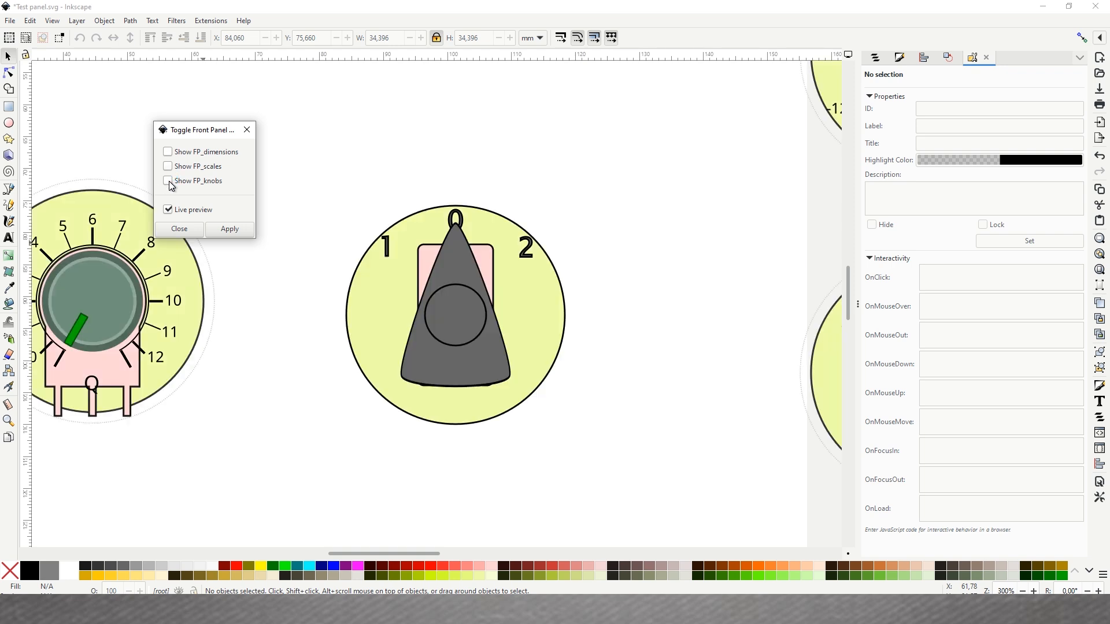
pyautogui.click(169, 181)
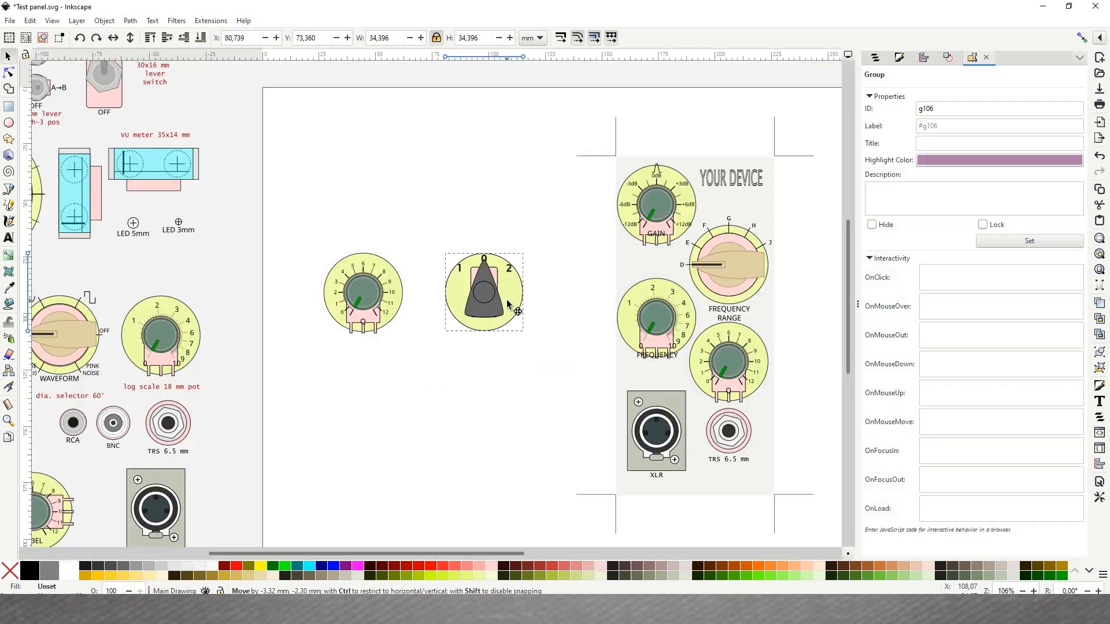
# - Move the grouped switch component closer to the standalone Q potentiometer and deselect it
pyautogui.moveTo(512, 305); pyautogui.dragTo(496, 296)
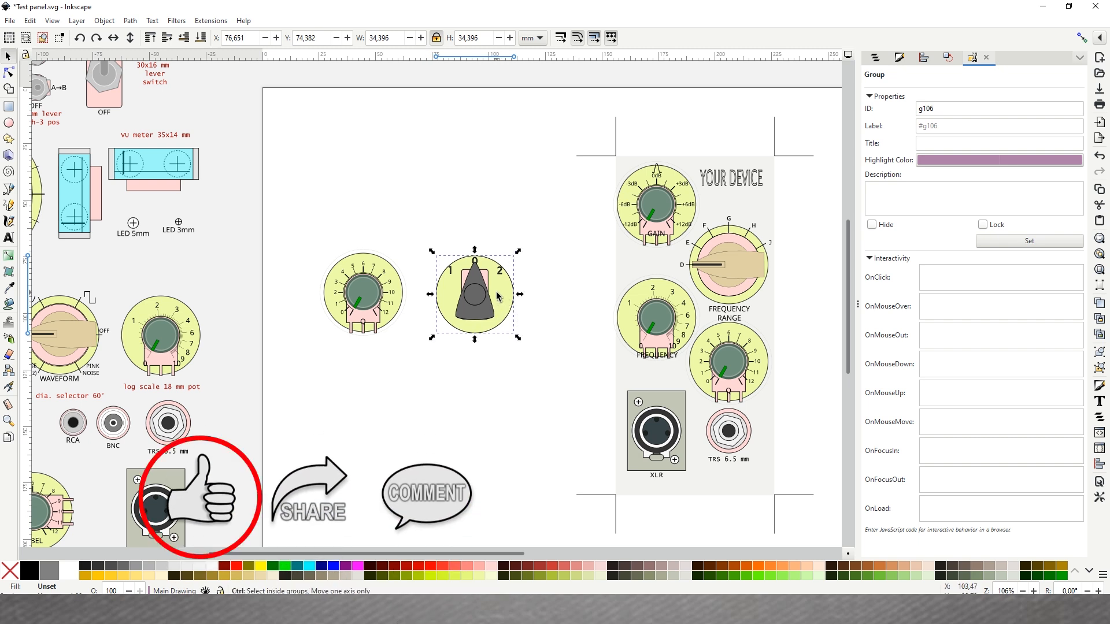
pyautogui.scroll(2, 496, 292)
pyautogui.scroll(-1, 496, 296)
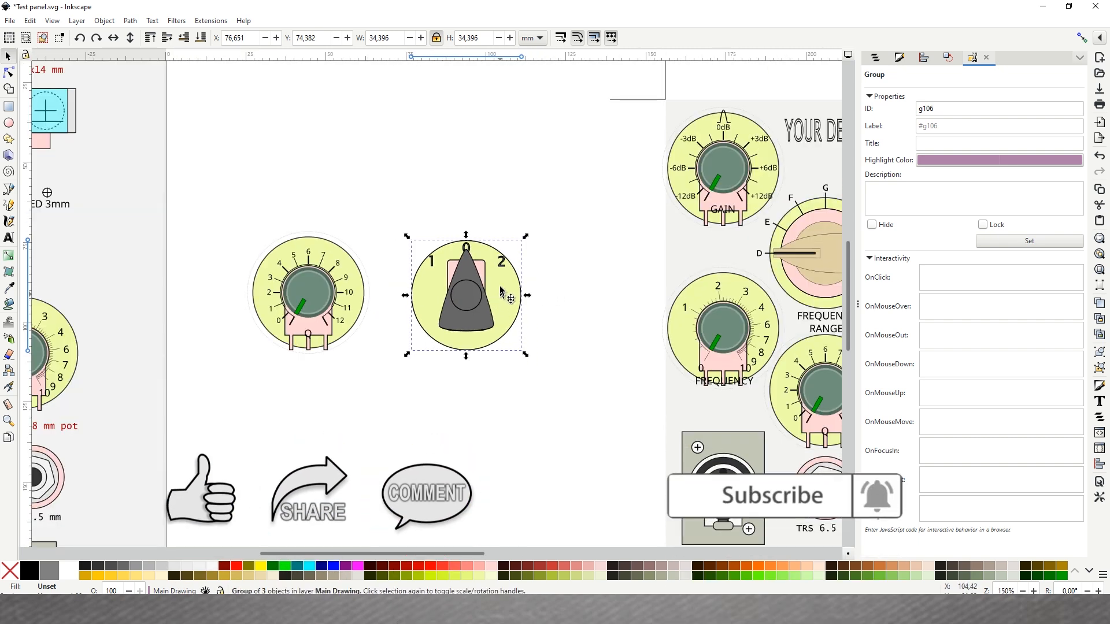
pyautogui.click(575, 314)
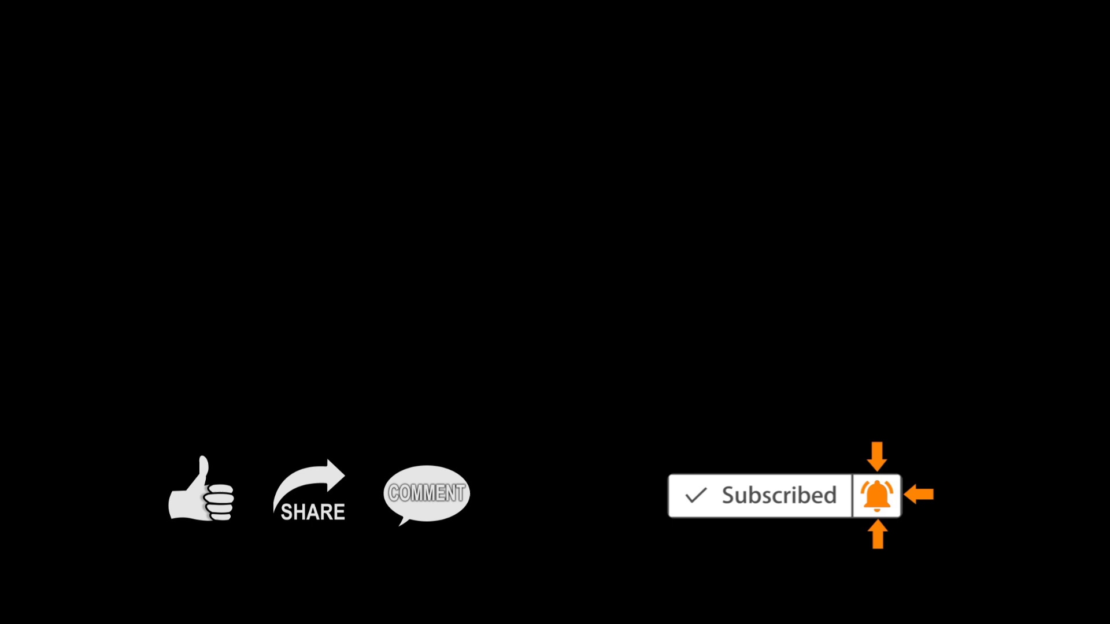